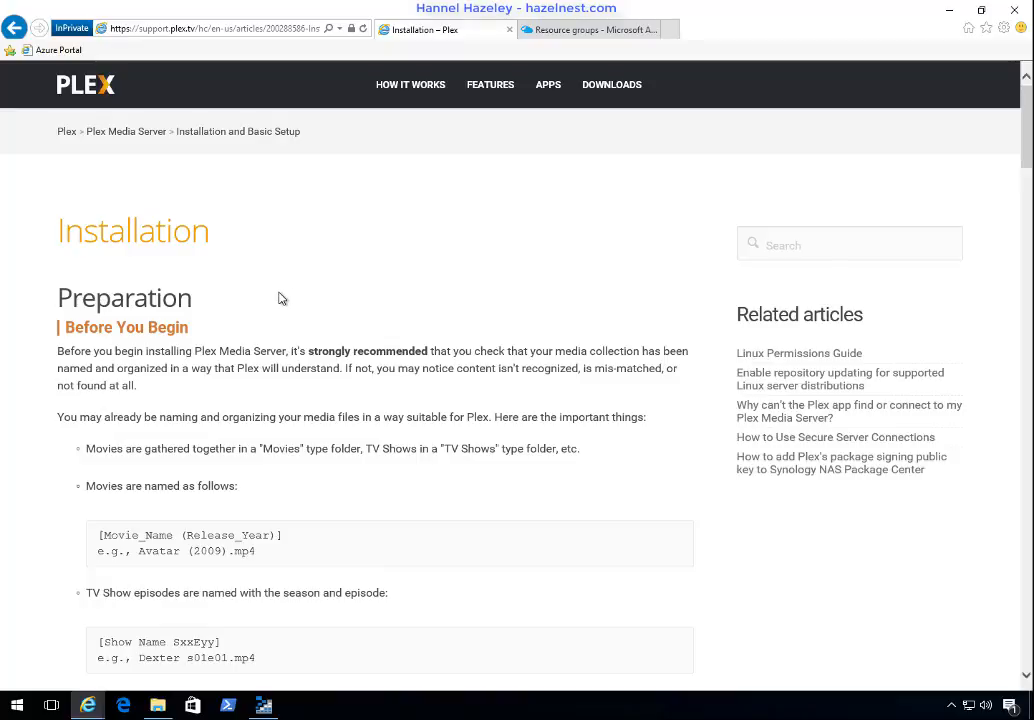
Step: Review the article's naming rules for movies and TV shows, and compare them with the subfolder names in the Movies folder
scroll(281, 298, "down", 1)
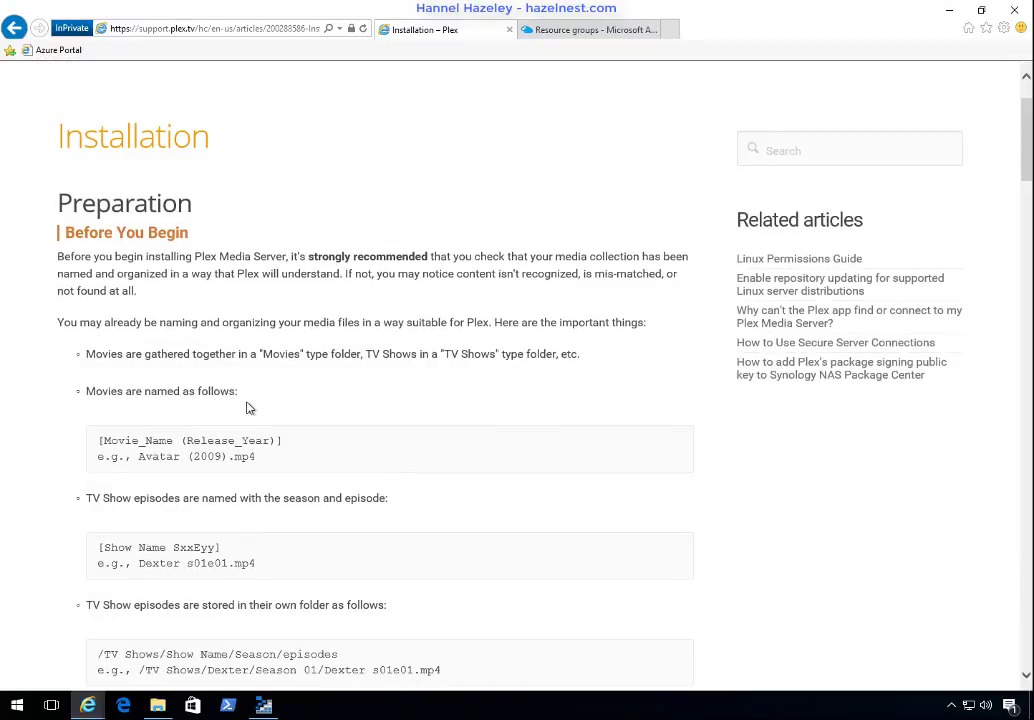
scroll(295, 425, "down", 2)
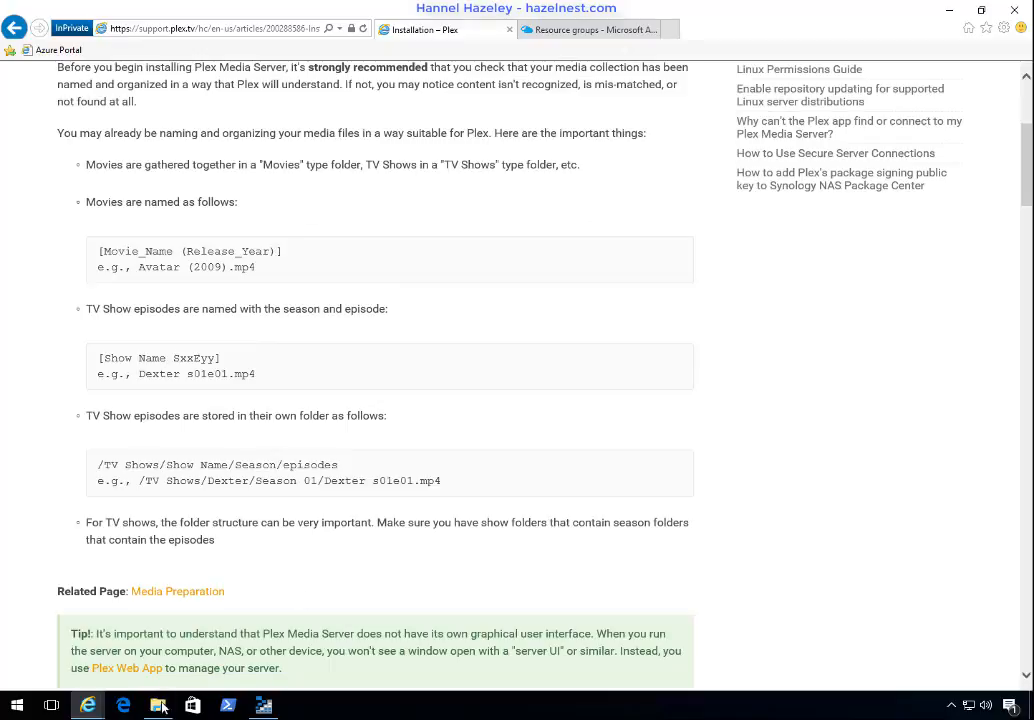
mouse_move(160, 707)
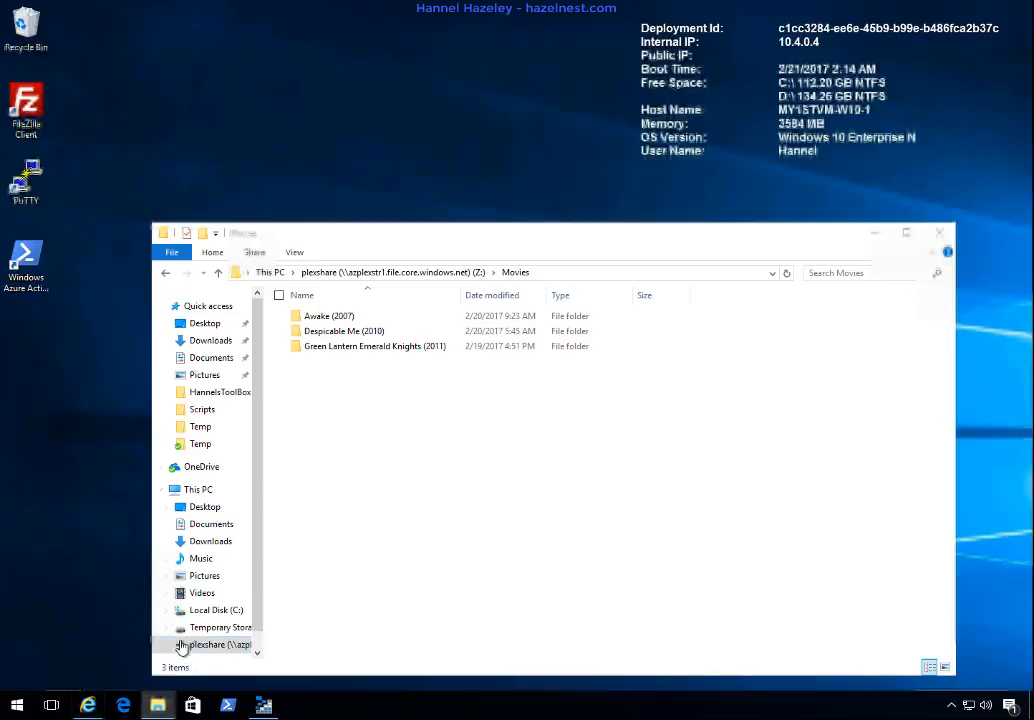
left_click(182, 640)
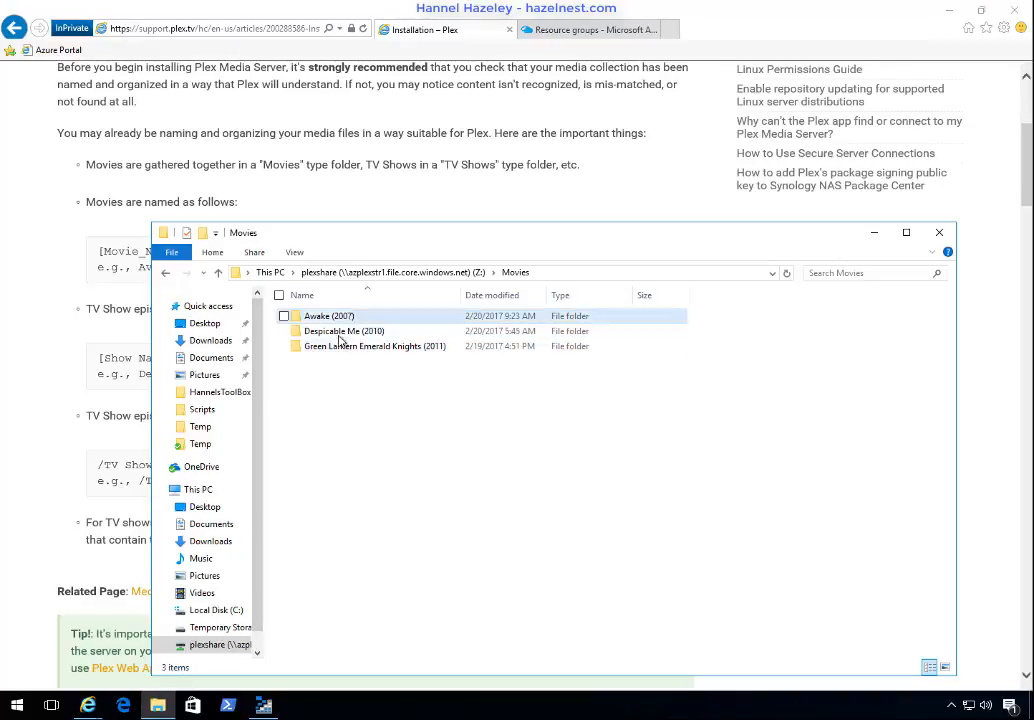
left_click(62, 451)
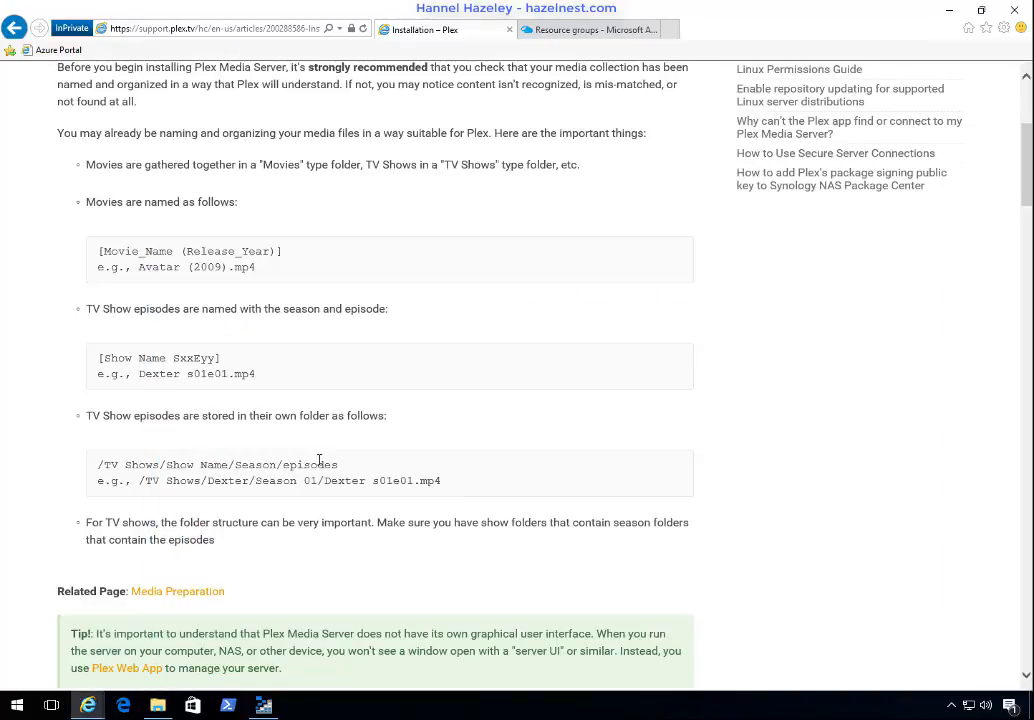
Step: Open the Plex Downloads page from the article's Download the Installer section in a new tab and switch to it
scroll(286, 563, "down", 4)
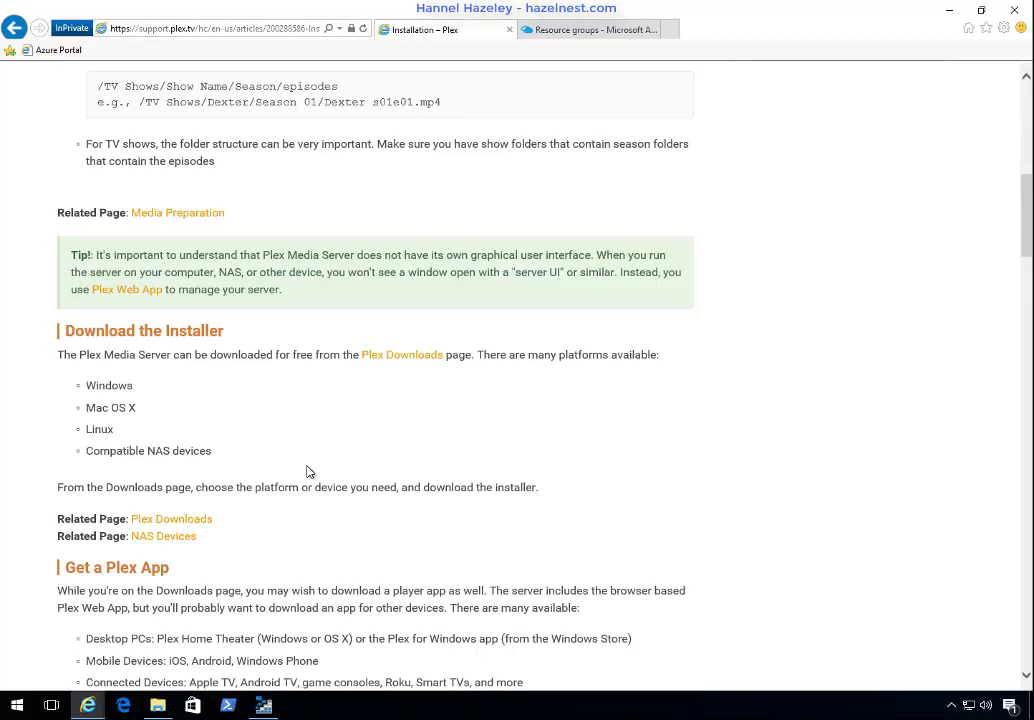
scroll(307, 471, "down", 1)
right_click(403, 268)
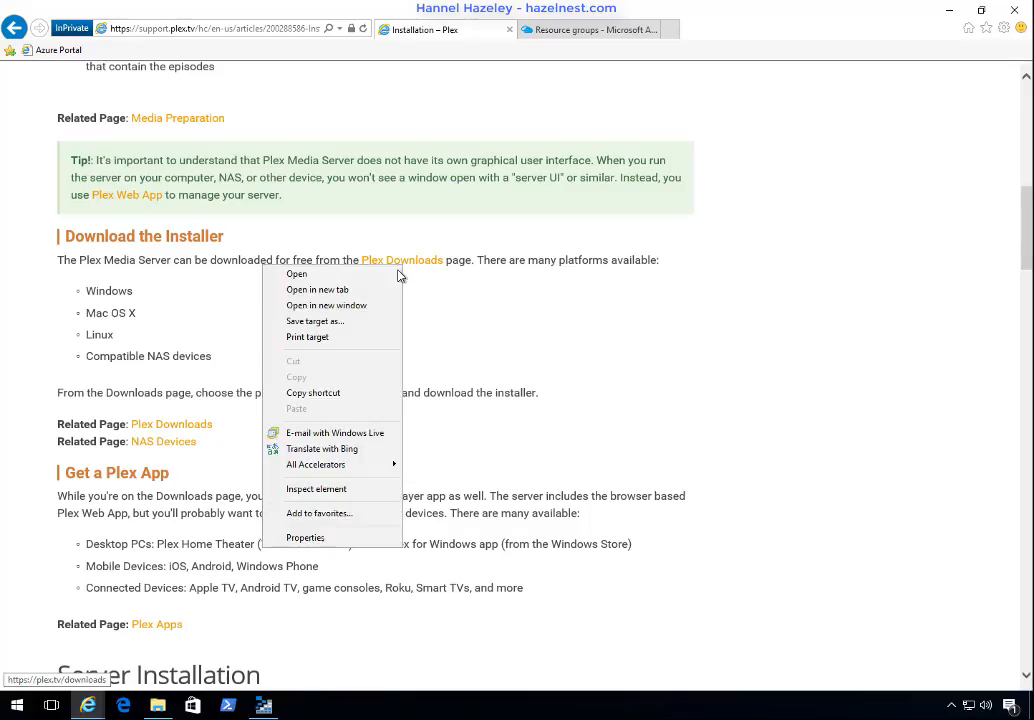
left_click(342, 289)
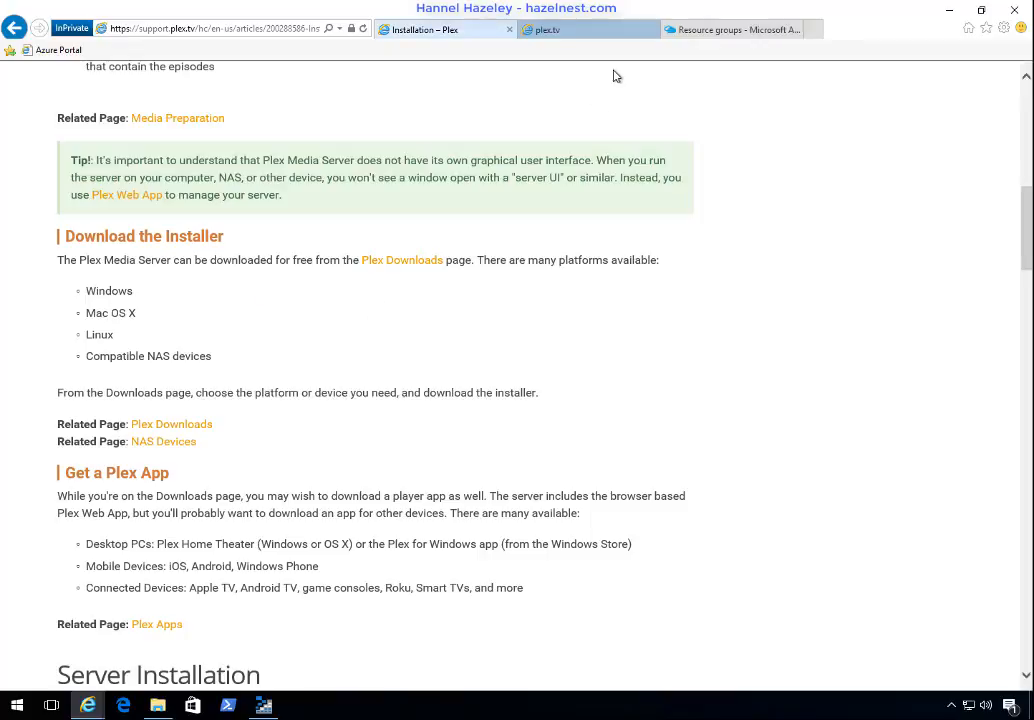
left_click(578, 30)
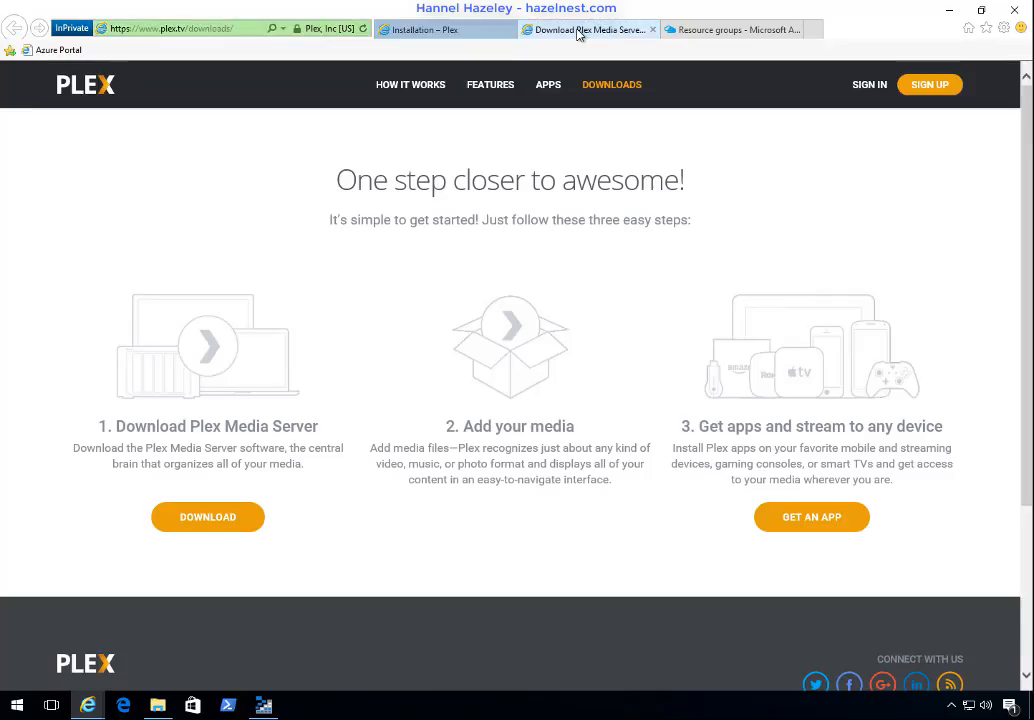
Step: Choose Linux as the Plex Media Server platform and copy the download link of the Ubuntu 64-bit package
left_click(236, 516)
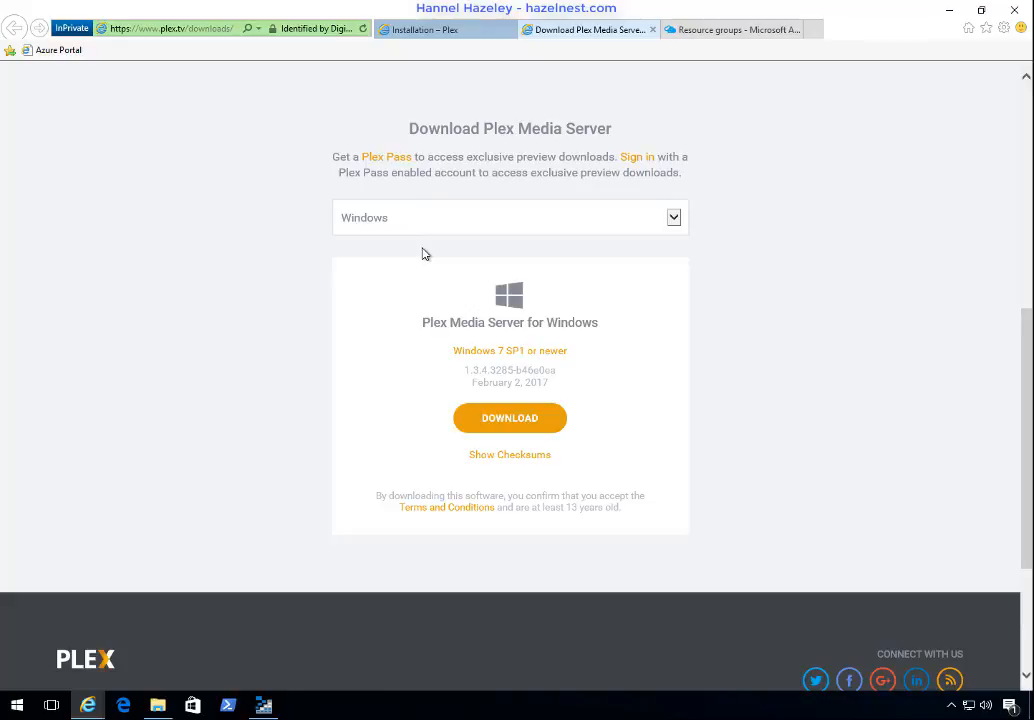
left_click(425, 227)
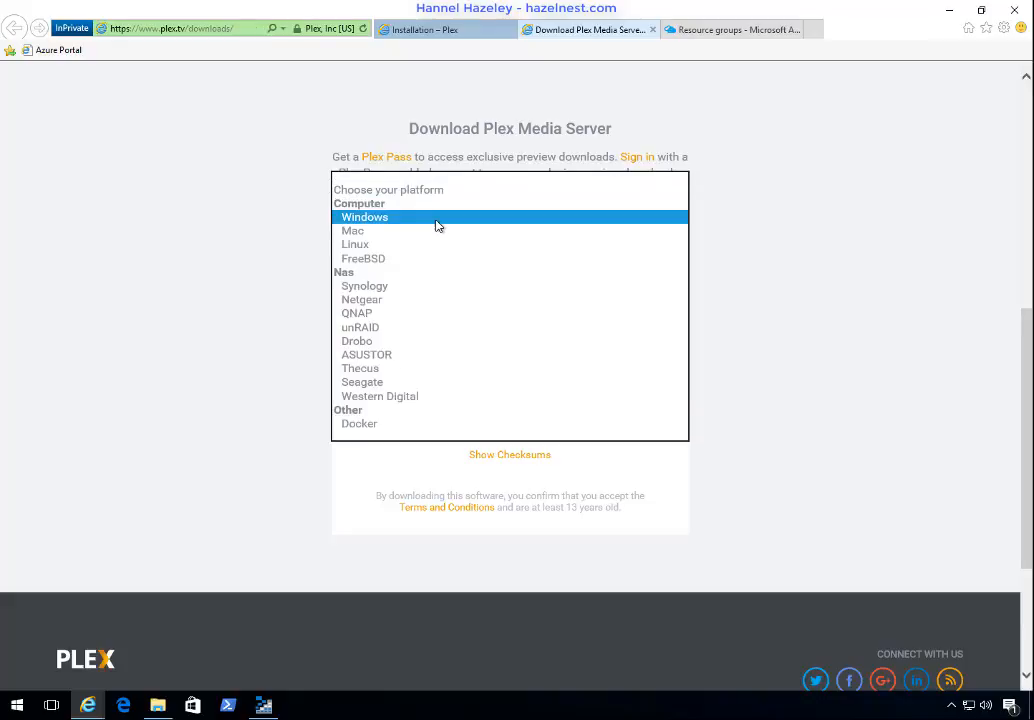
left_click(362, 245)
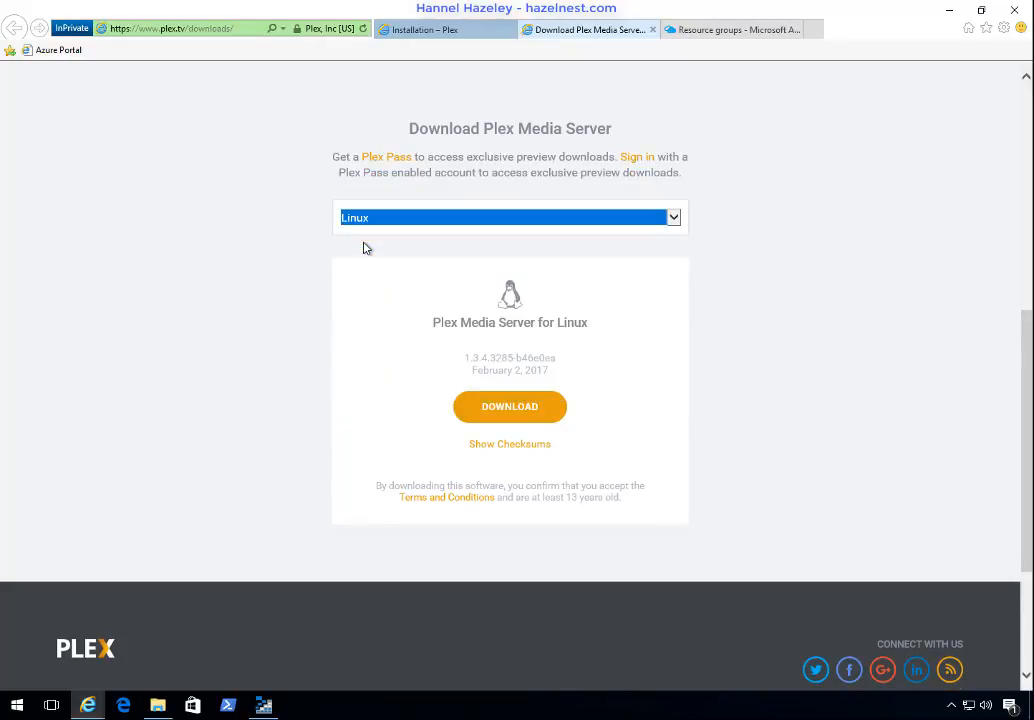
left_click(508, 410)
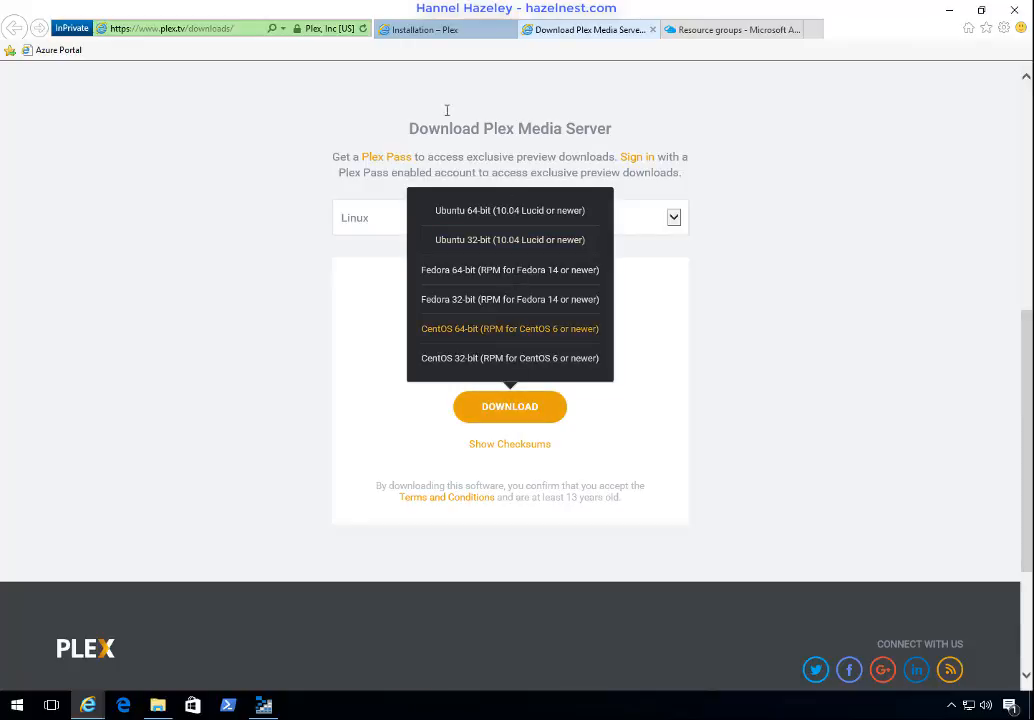
left_click(446, 112)
left_click(507, 409)
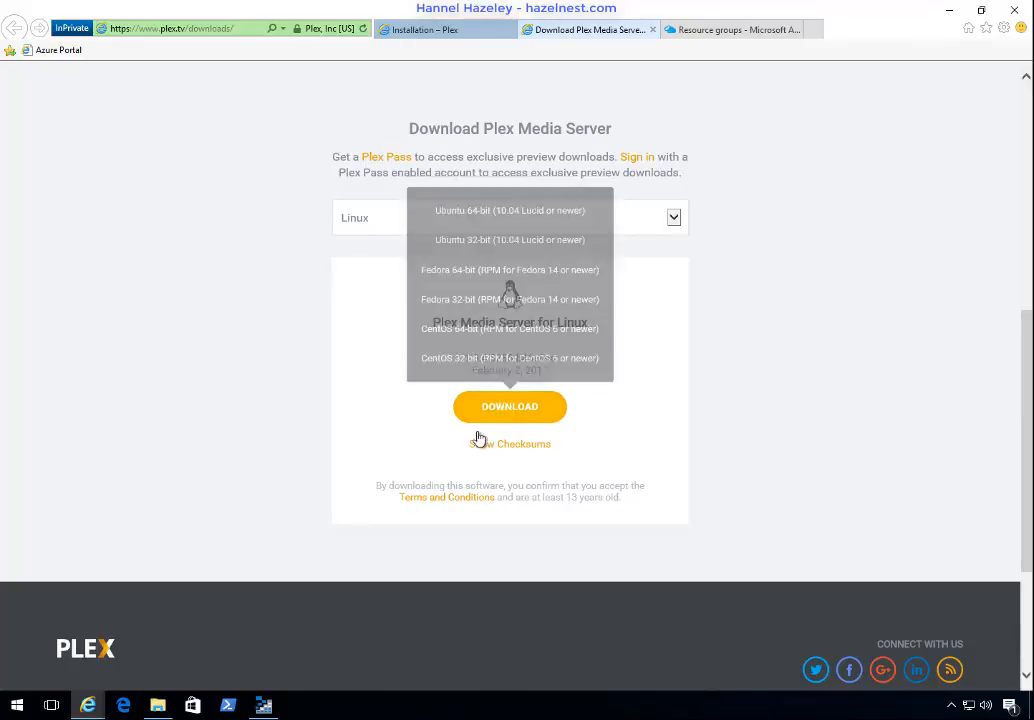
right_click(471, 218)
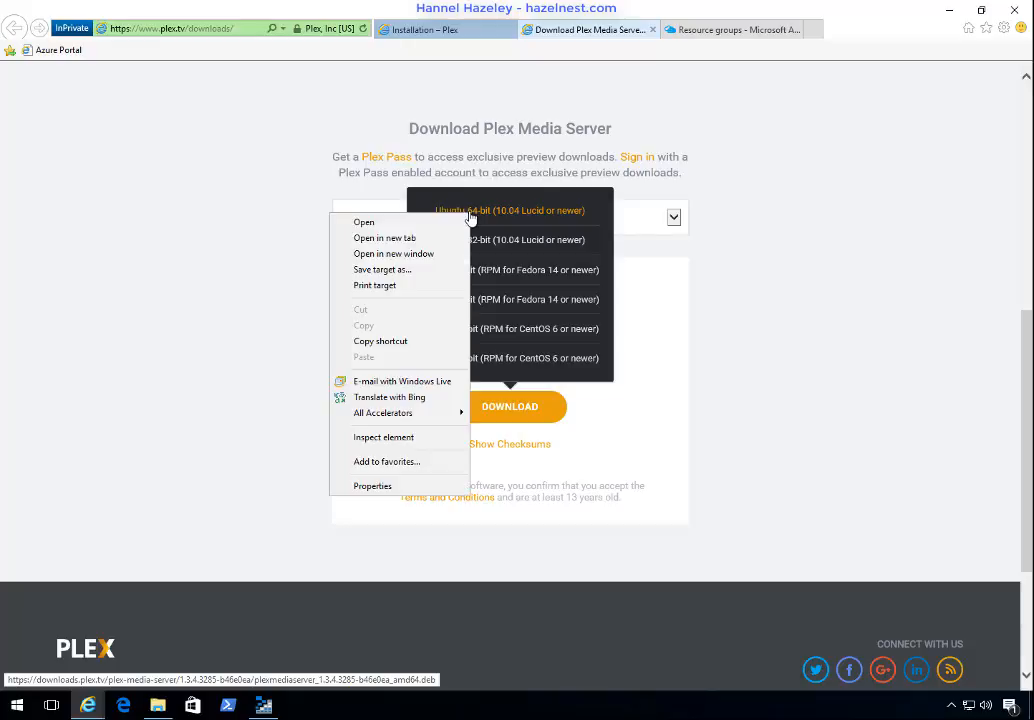
left_click(396, 343)
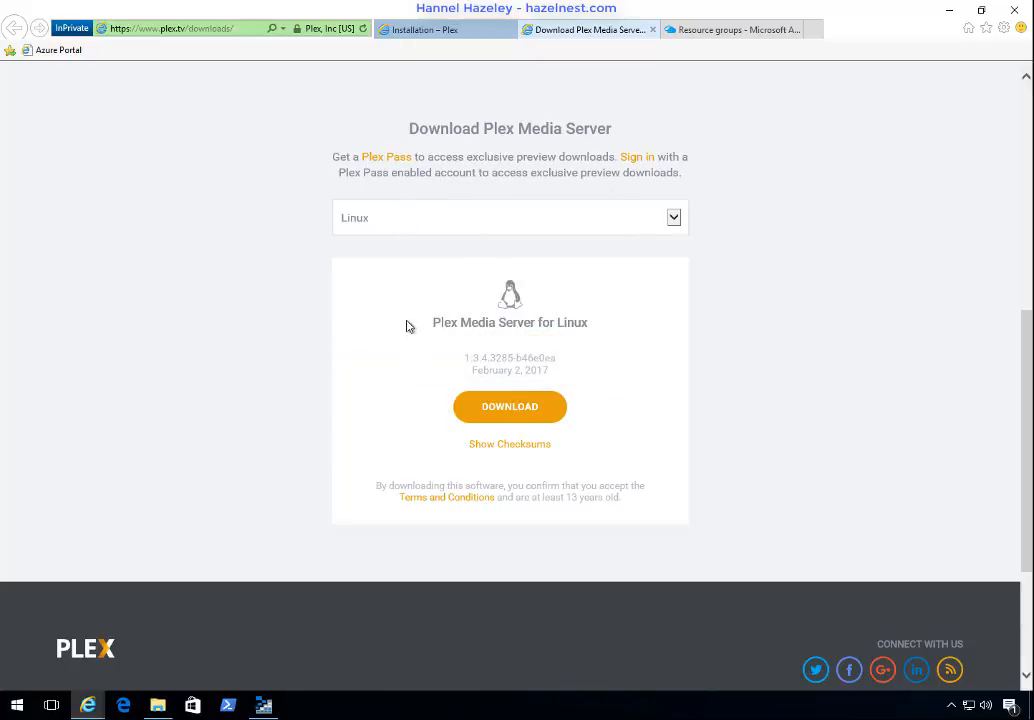
Step: Paste the copied package link into a new Notepad document and move its window toward the middle of the screen
left_click(17, 705)
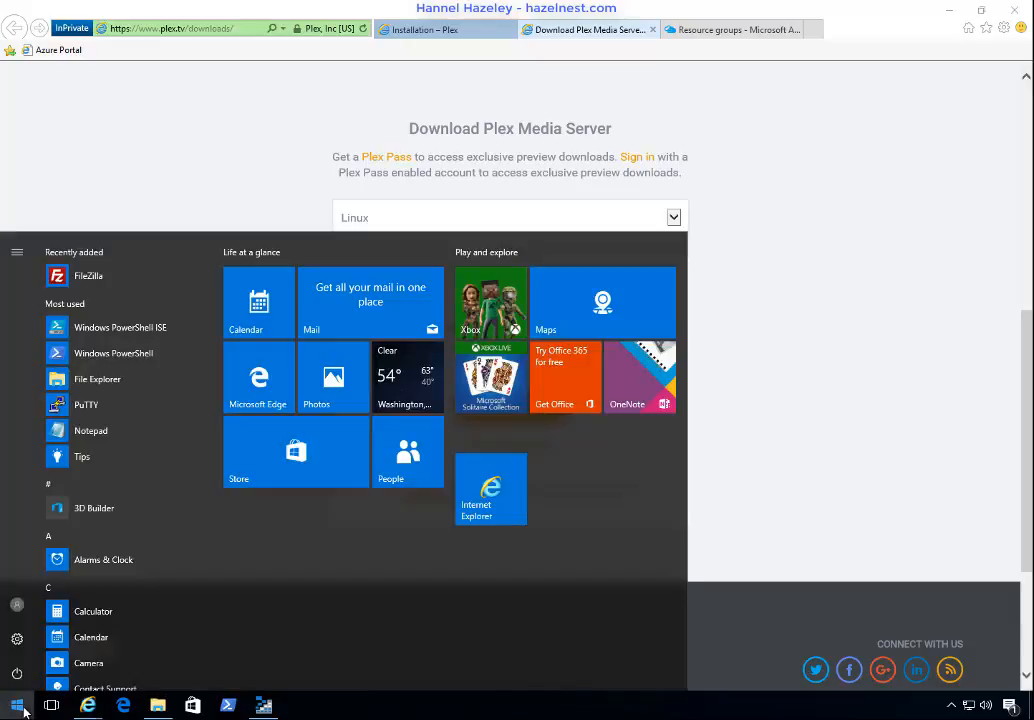
left_click(112, 432)
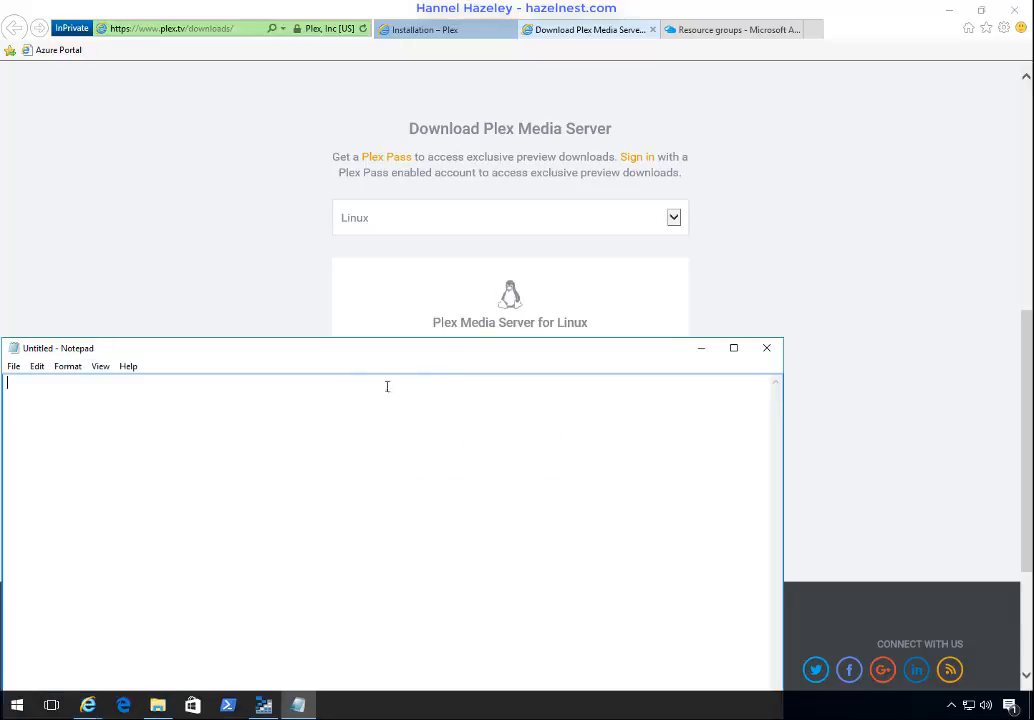
right_click(346, 393)
left_click(305, 457)
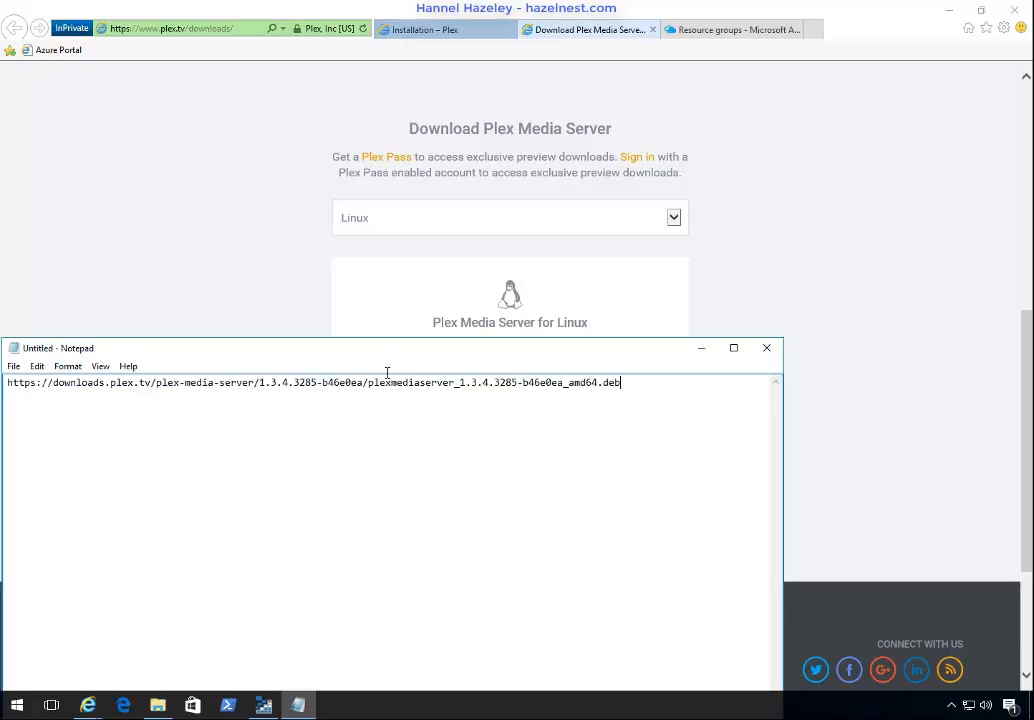
left_click_drag(382, 354, 518, 291)
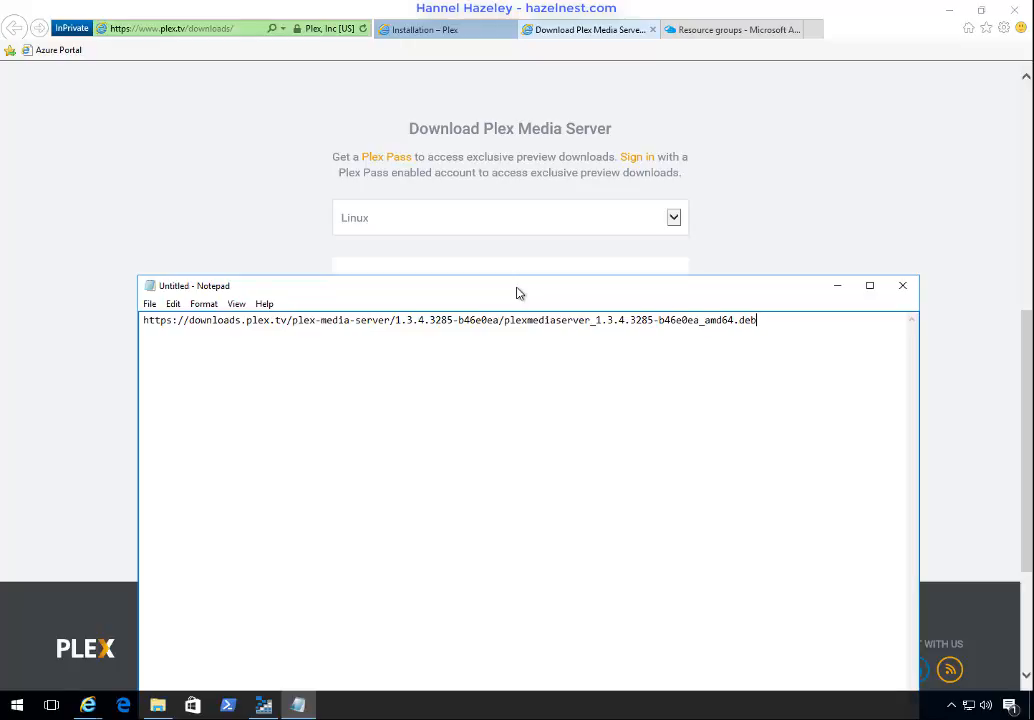
Step: In the Azure portal, create a resource group named Plex with East Asia as its location
left_click(727, 31)
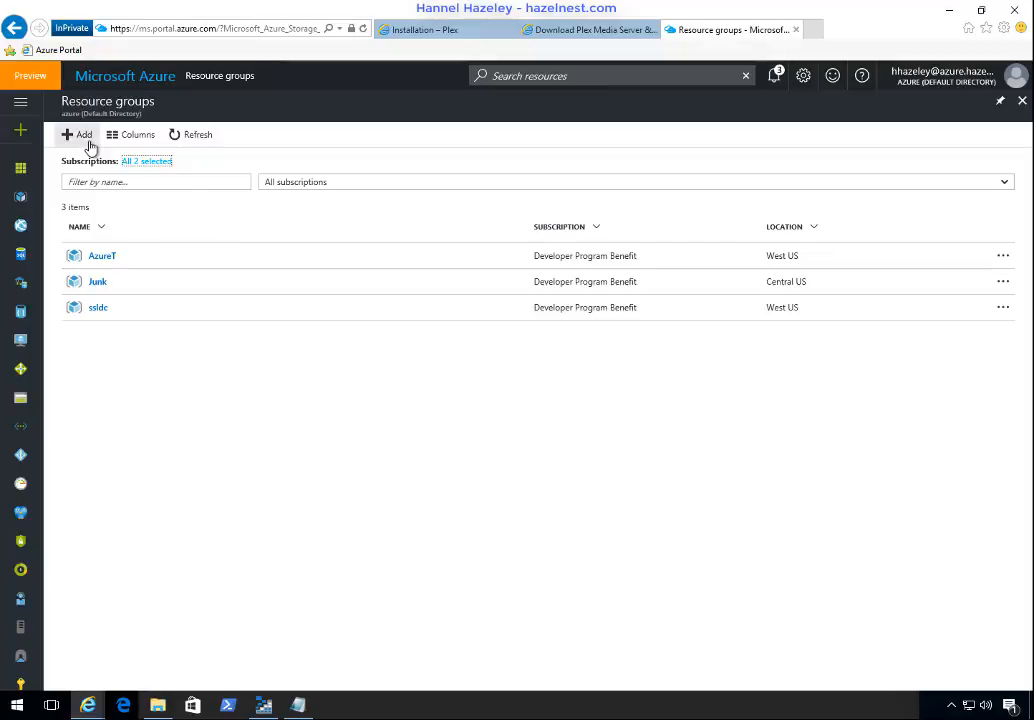
left_click(83, 135)
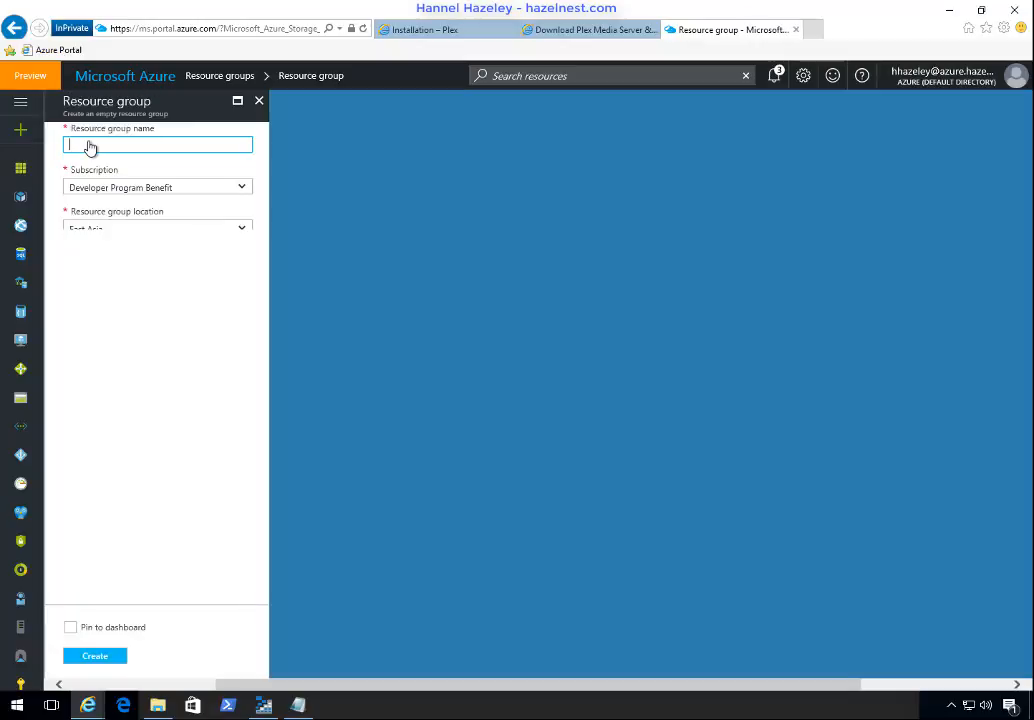
type("Plex")
key("Tab")
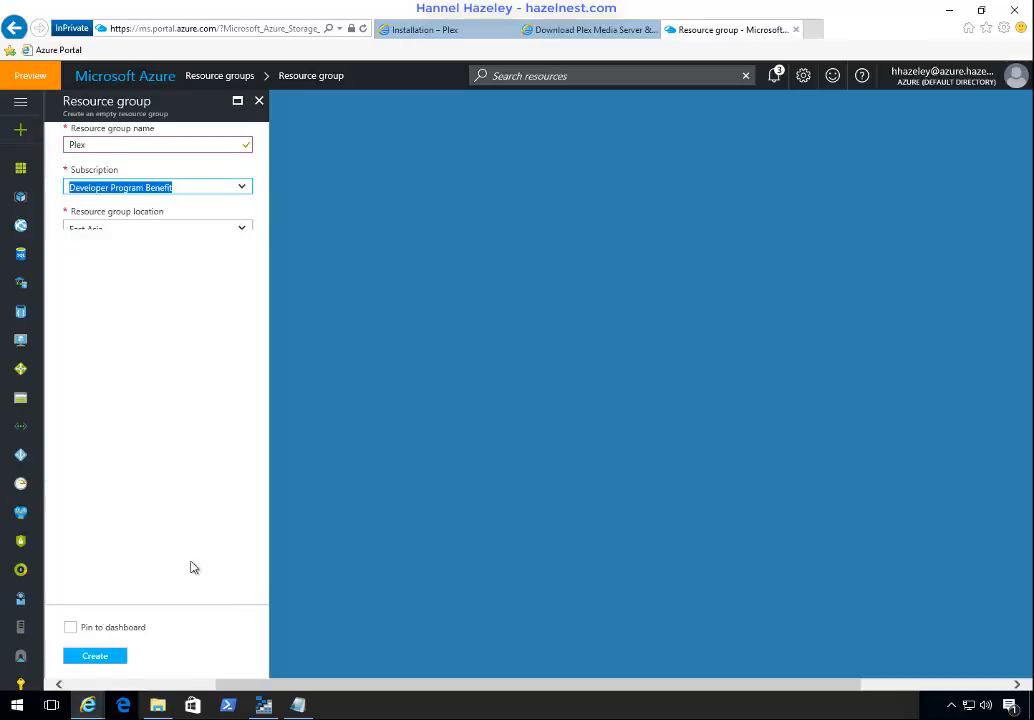
left_click(178, 230)
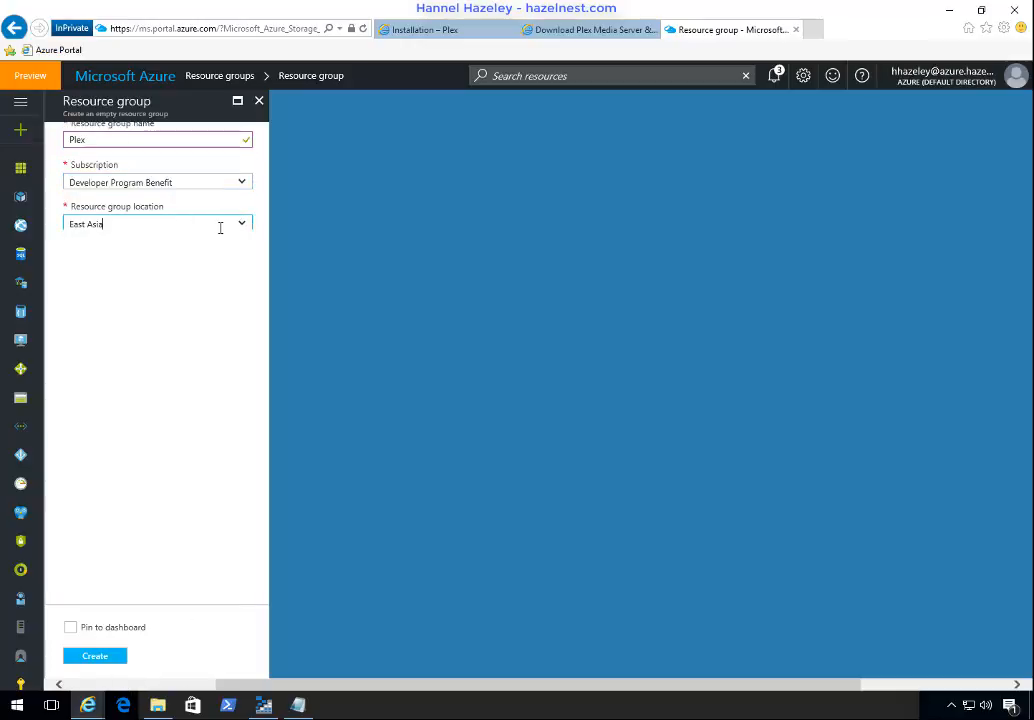
left_click(246, 229)
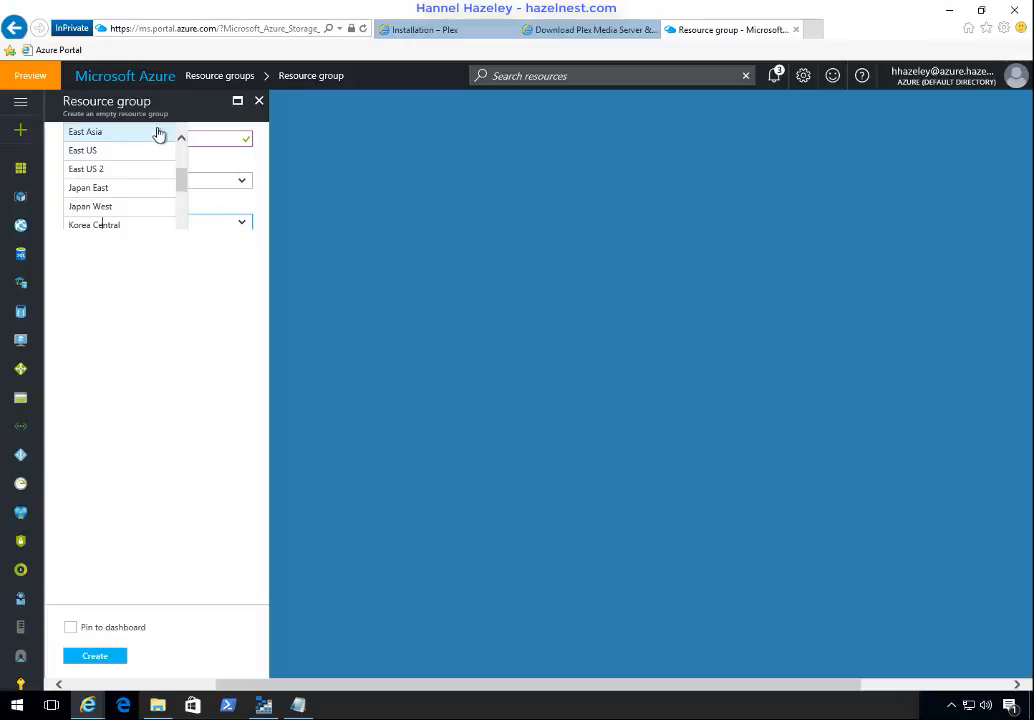
left_click(94, 133)
left_click(96, 660)
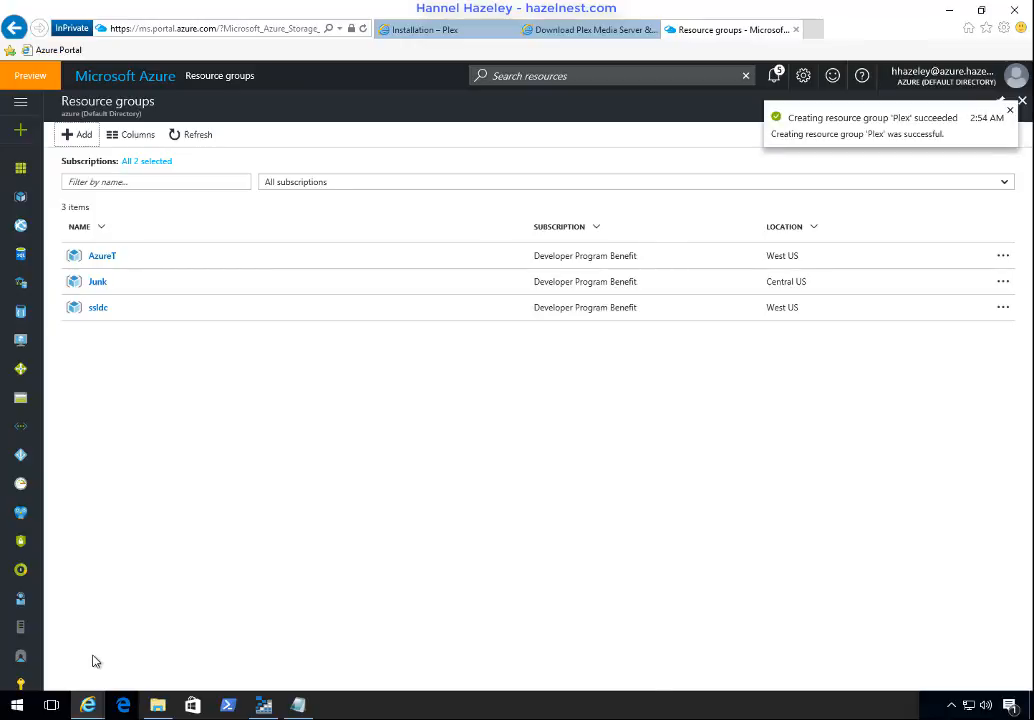
Step: Refresh the resource group list, open the Plex group and start creating a storage account in it
left_click(196, 136)
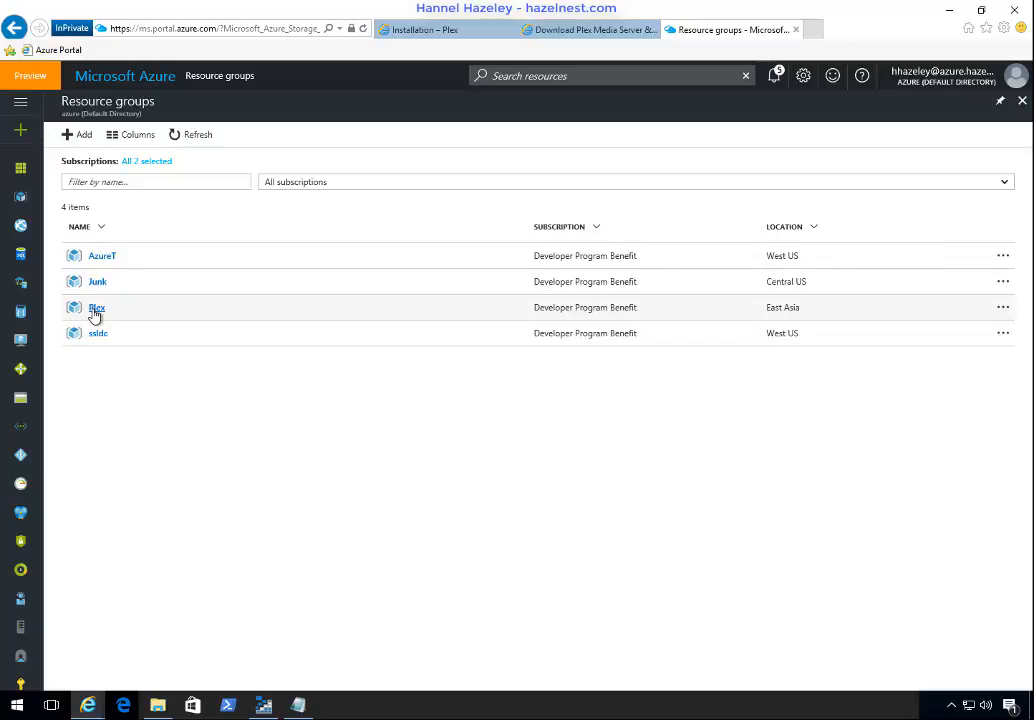
left_click(95, 309)
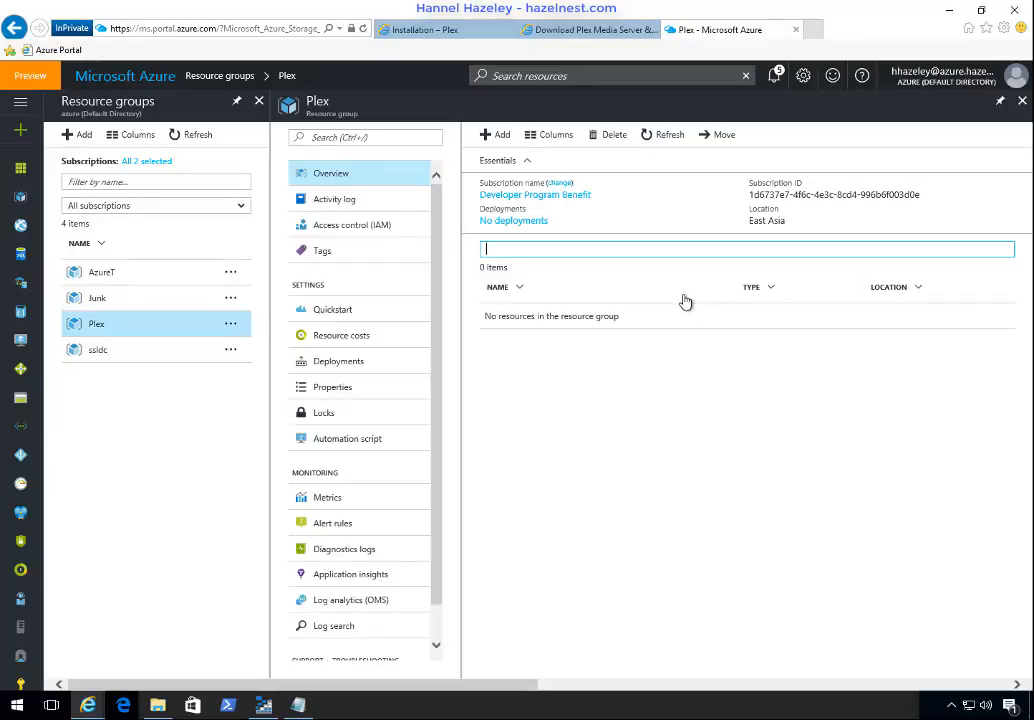
left_click(503, 136)
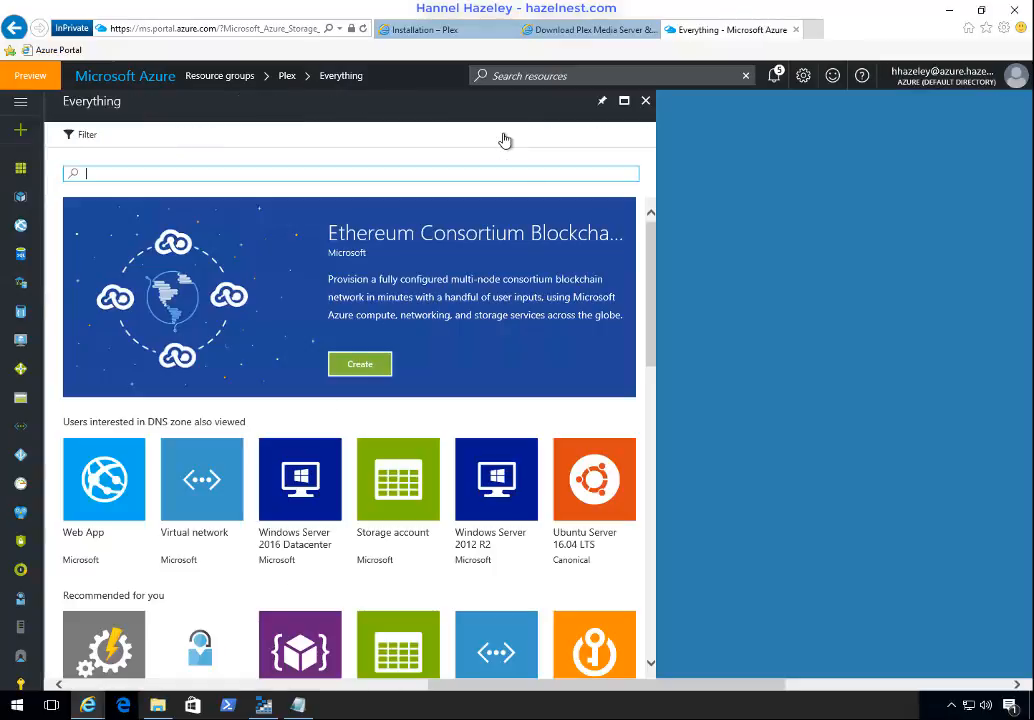
left_click(411, 490)
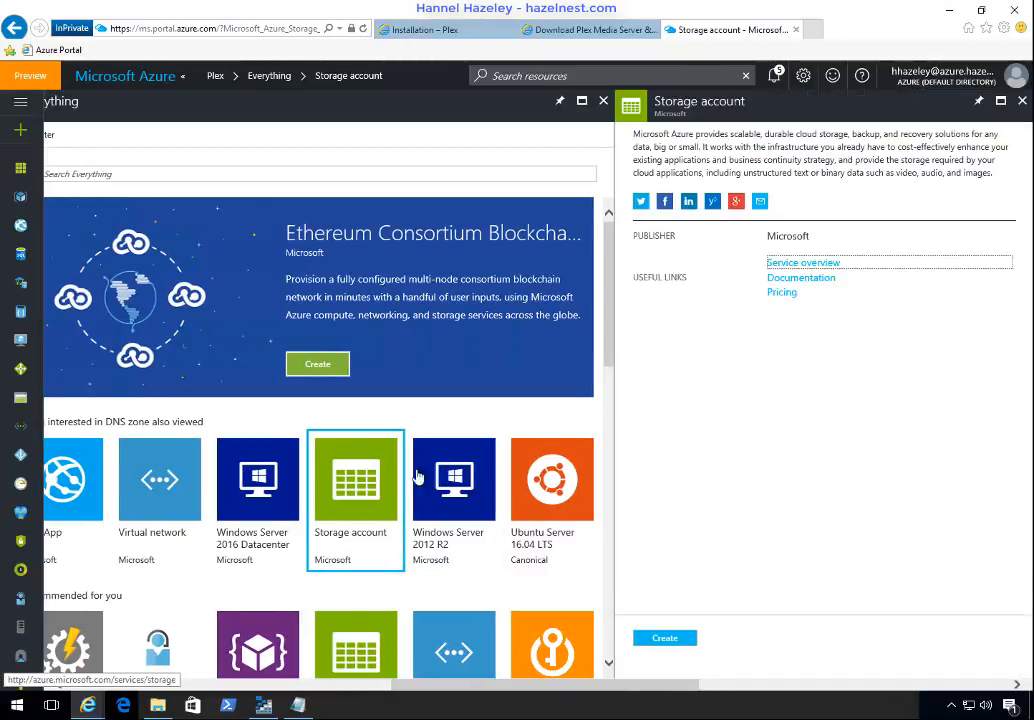
left_click(655, 642)
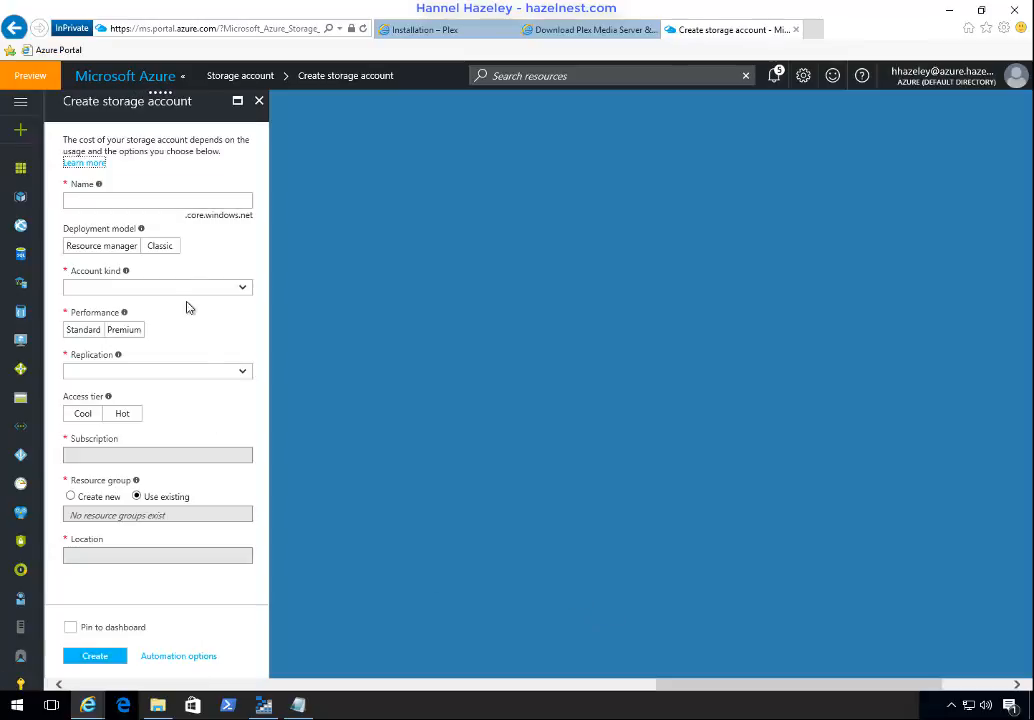
Step: Name the storage account plexstore1 and set its replication to Locally-redundant storage (LRS)
left_click(166, 201)
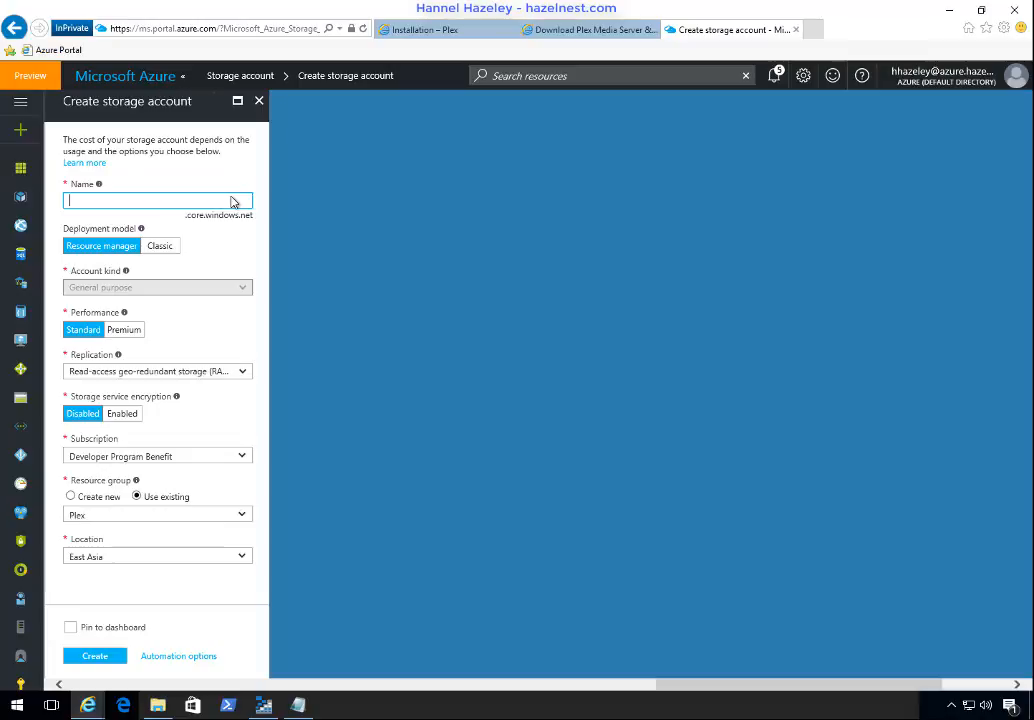
type("plexstore1")
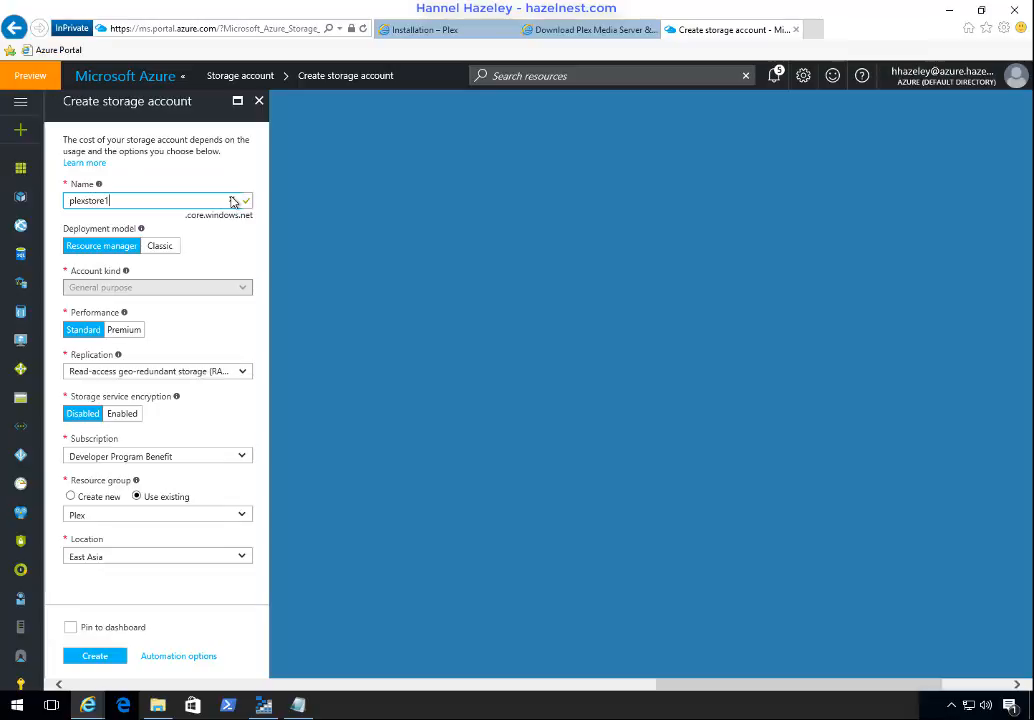
left_click(101, 372)
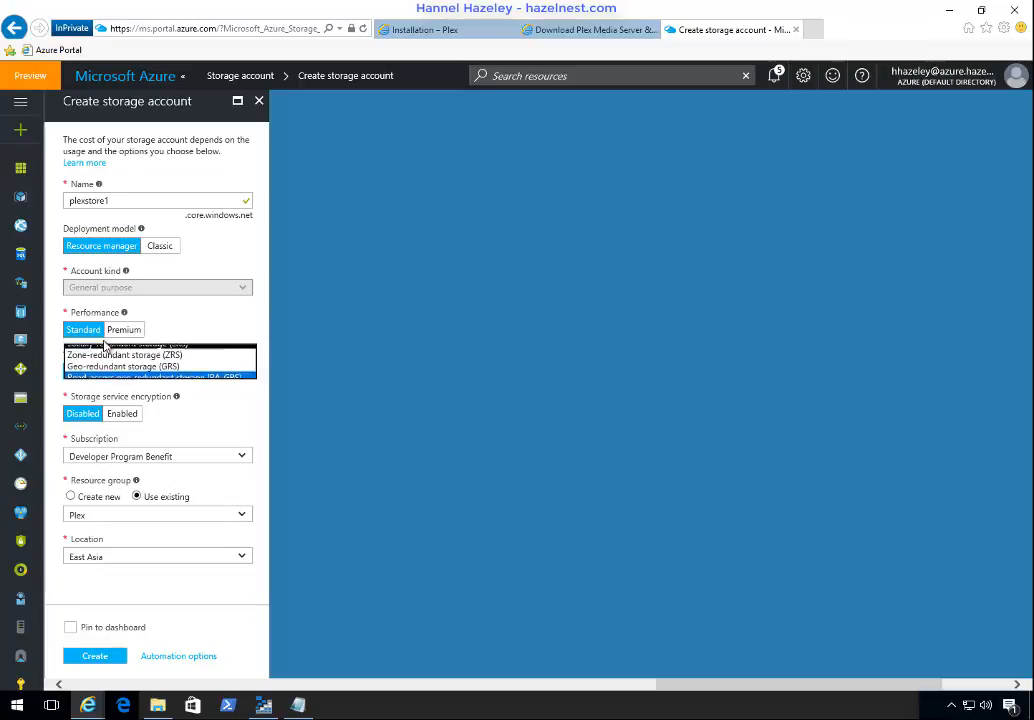
left_click(104, 339)
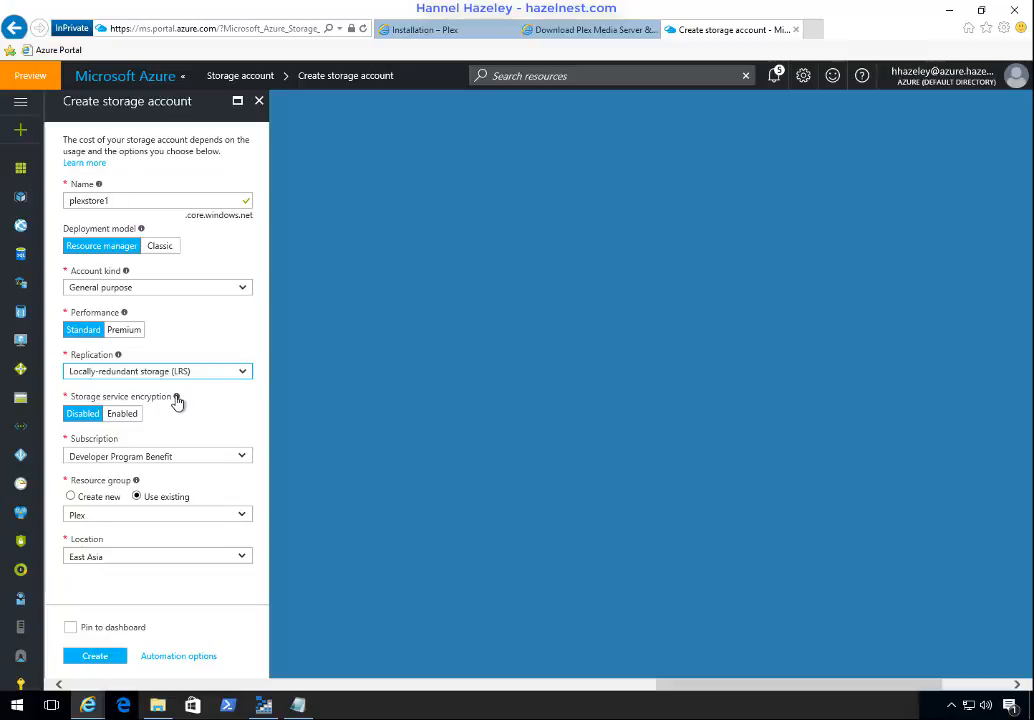
Step: Enable storage service encryption, create the plexstore1 storage account and close its marketplace page
mouse_move(178, 401)
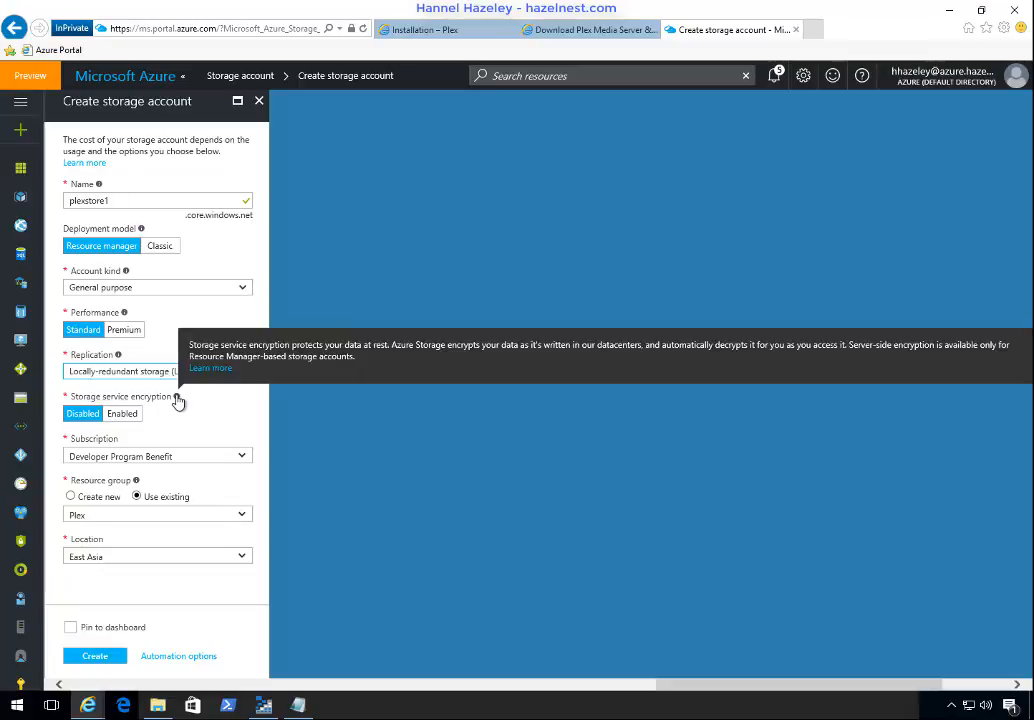
left_click(127, 418)
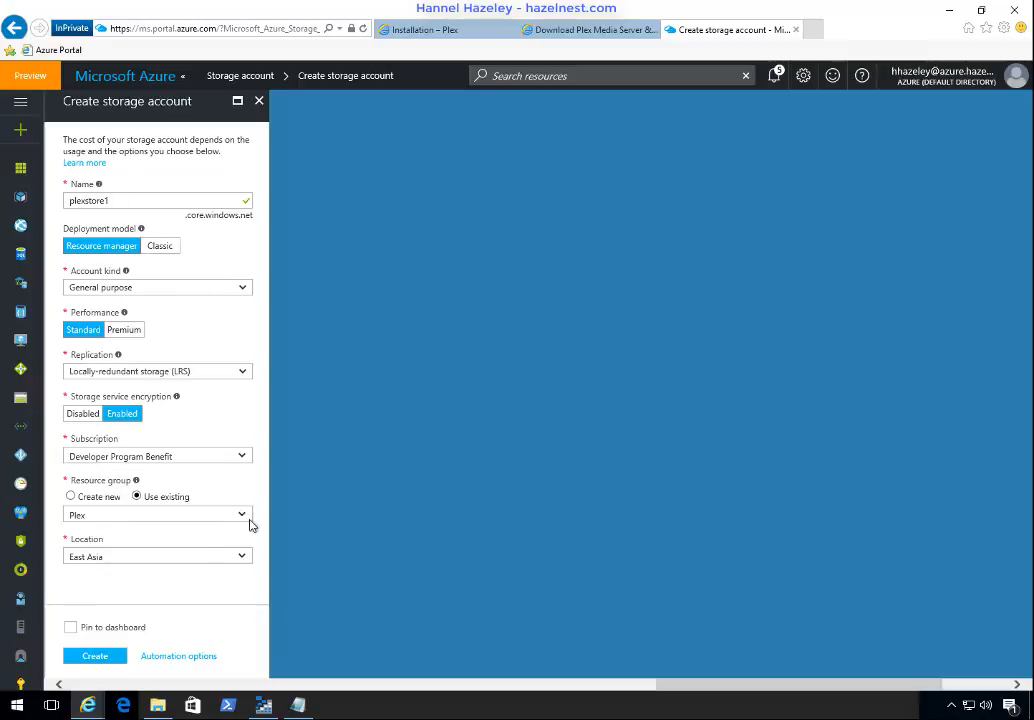
left_click(95, 656)
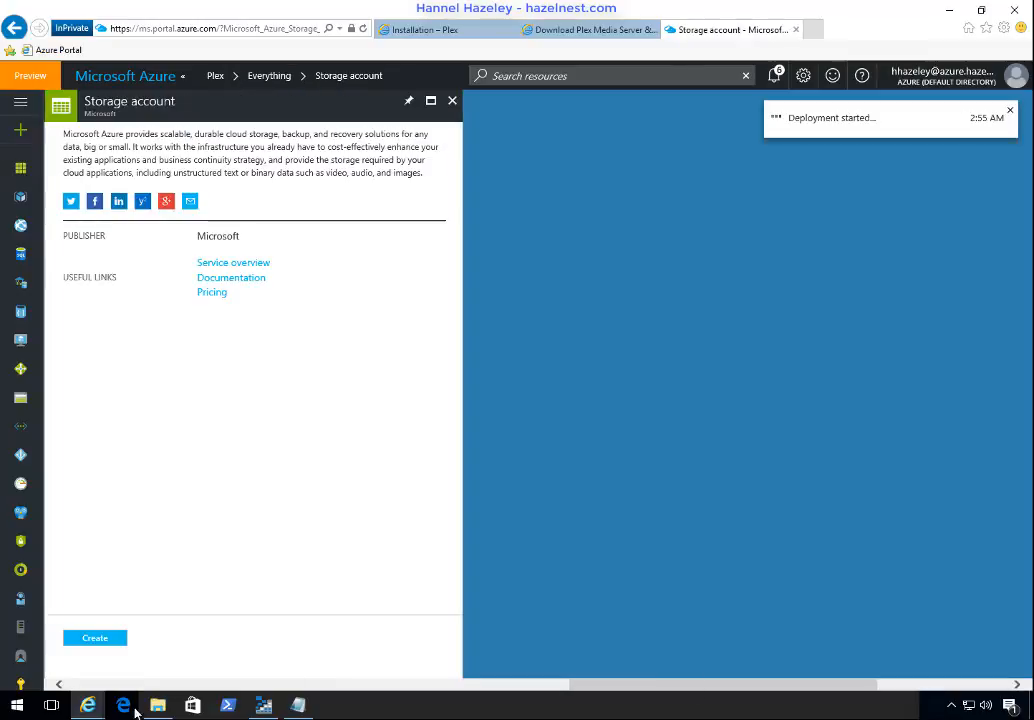
left_click(449, 108)
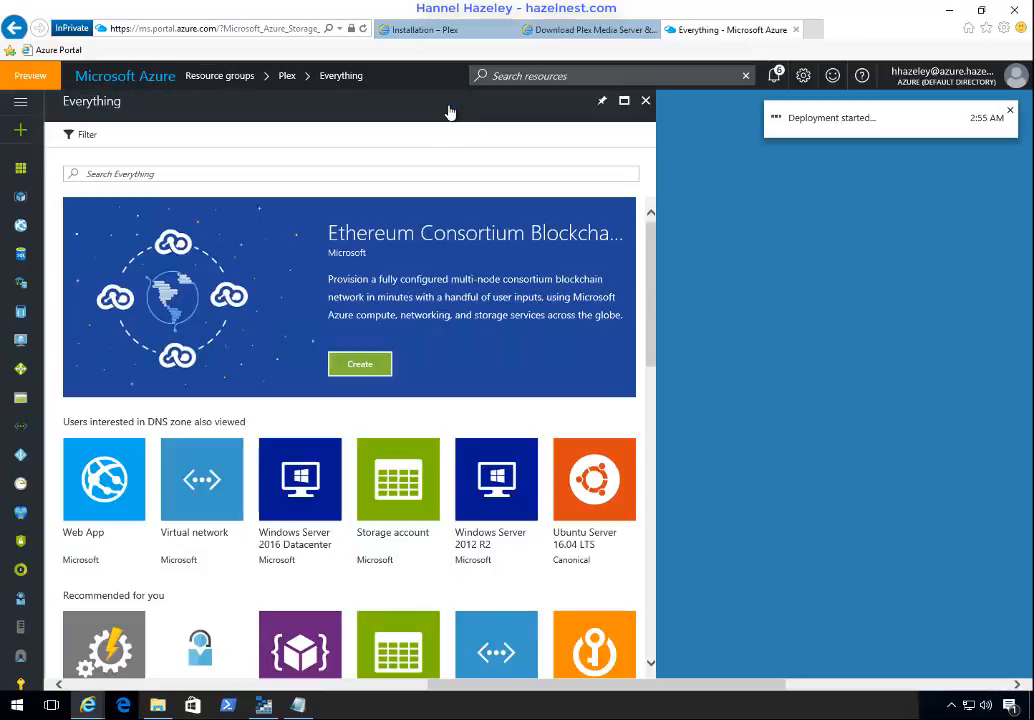
Step: Create a Resource Manager virtual network named plex-vnet in the Plex resource group, keeping the default address space and subnet
left_click(206, 480)
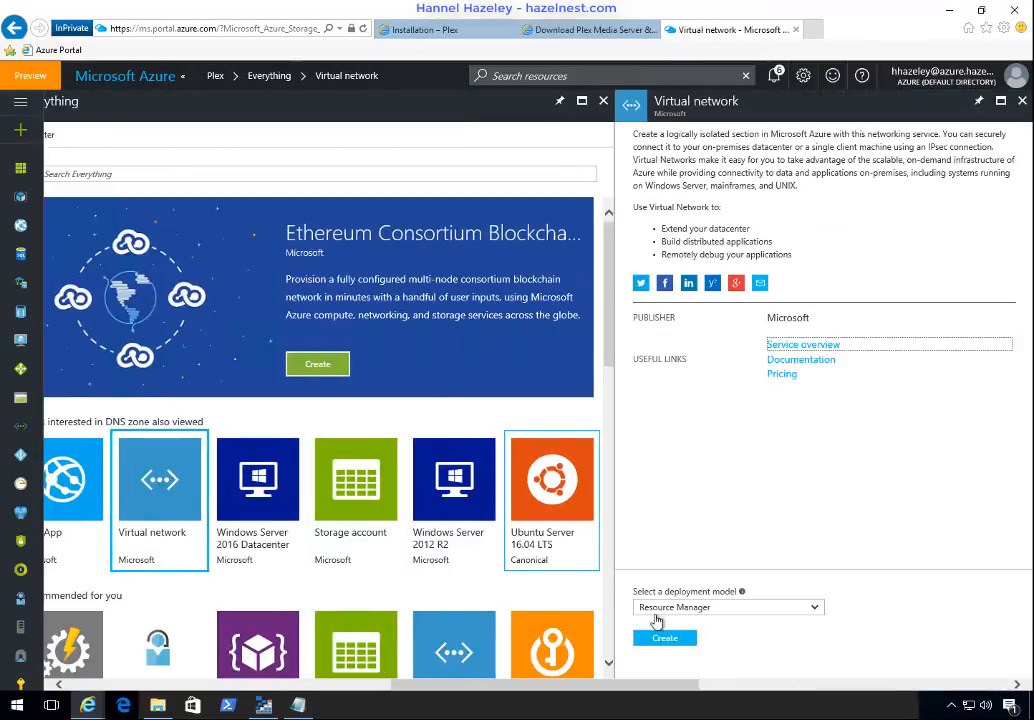
left_click(662, 637)
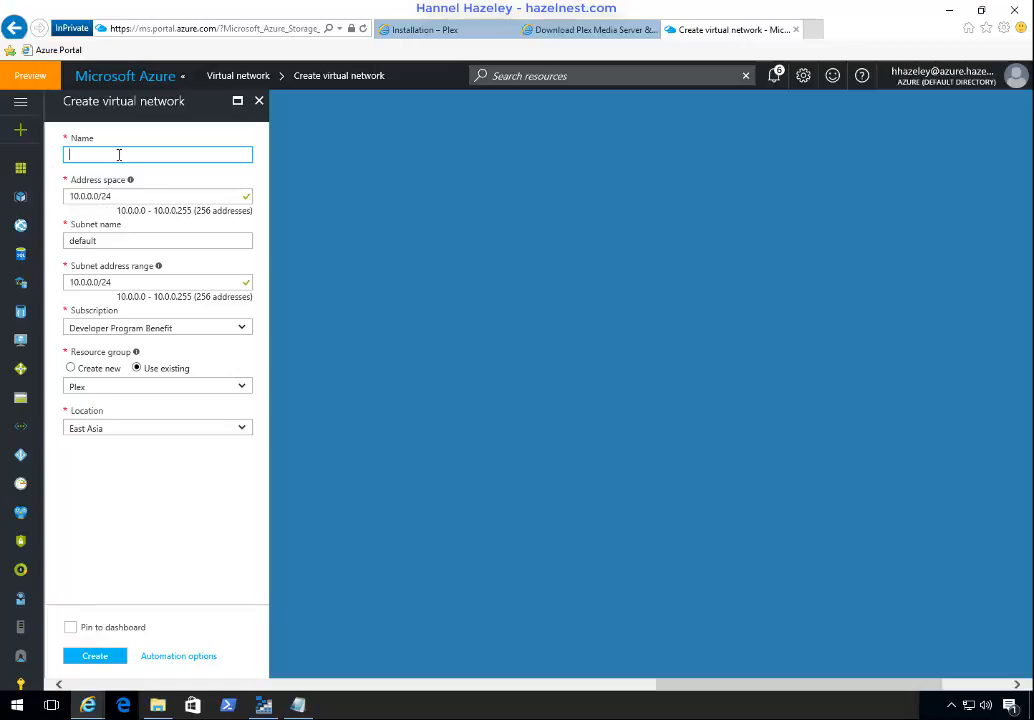
type("plex-vnet")
key("Tab")
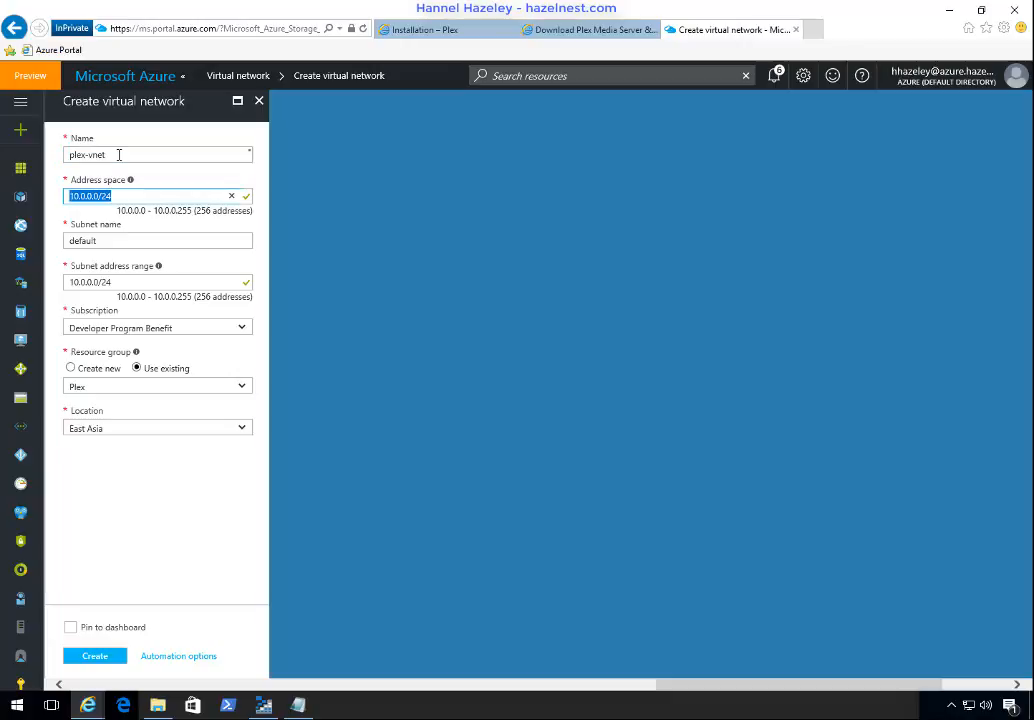
left_click(106, 660)
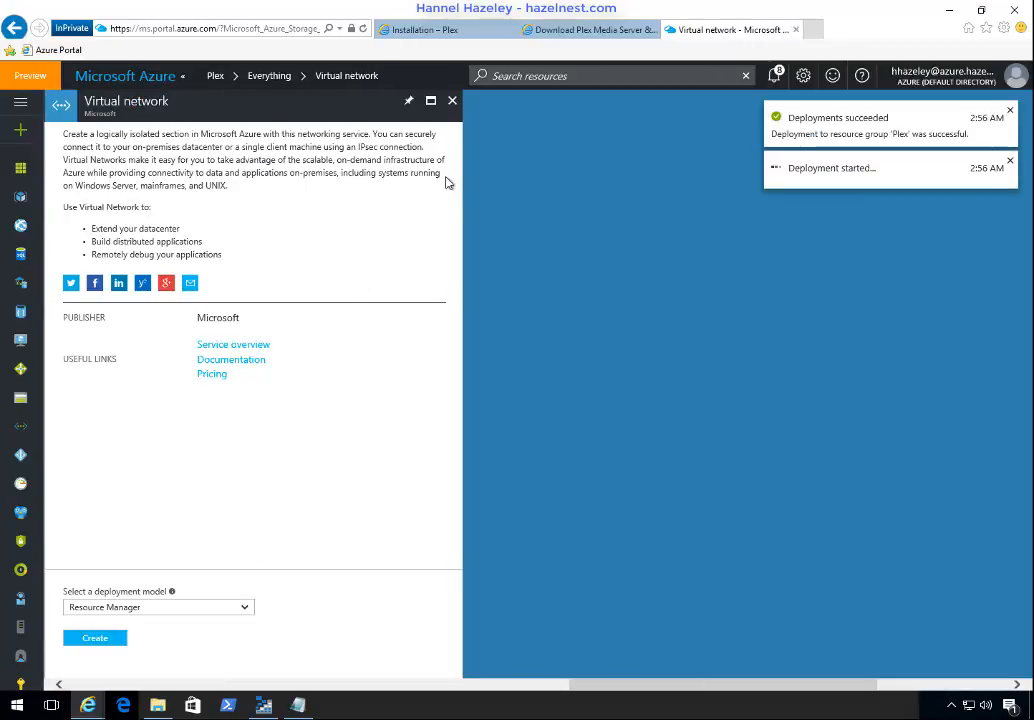
Step: Return to the Plex resource group overview and refresh its resource list
left_click(453, 104)
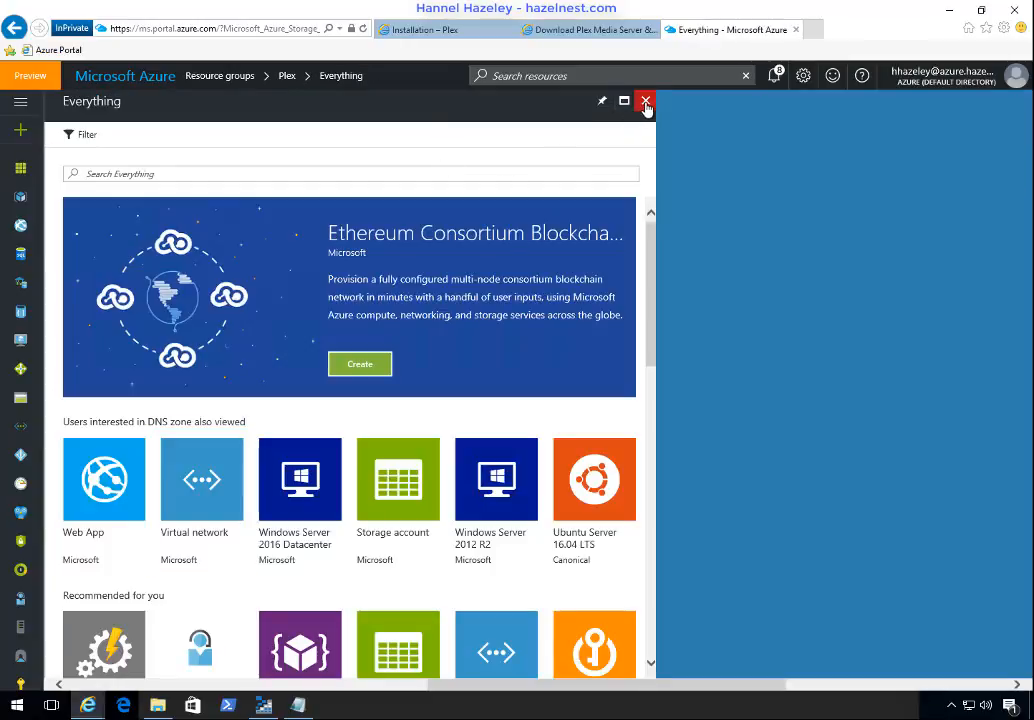
left_click(645, 100)
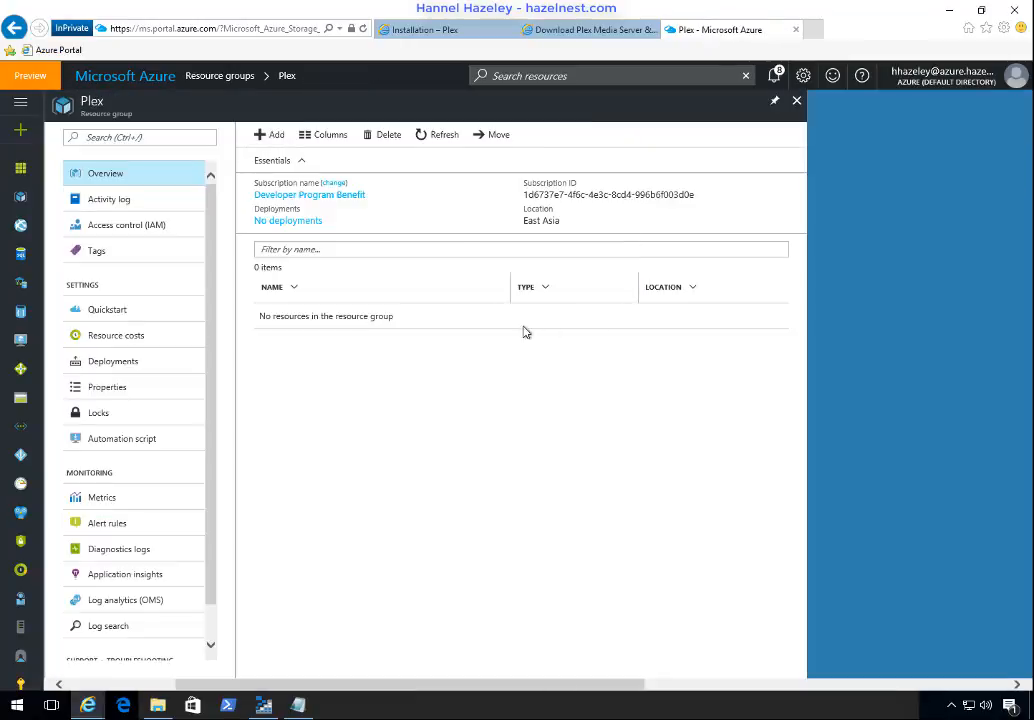
left_click(438, 138)
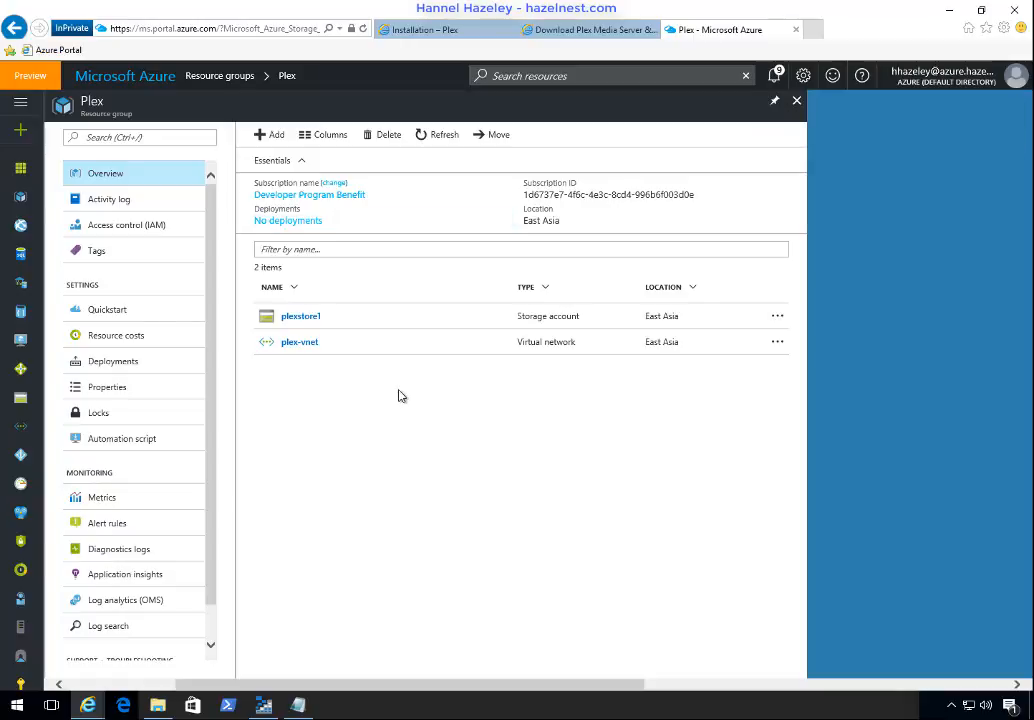
Step: Search the marketplace for Ubuntu Server 16.10 and start creating a virtual machine from it in the Plex group
left_click(273, 135)
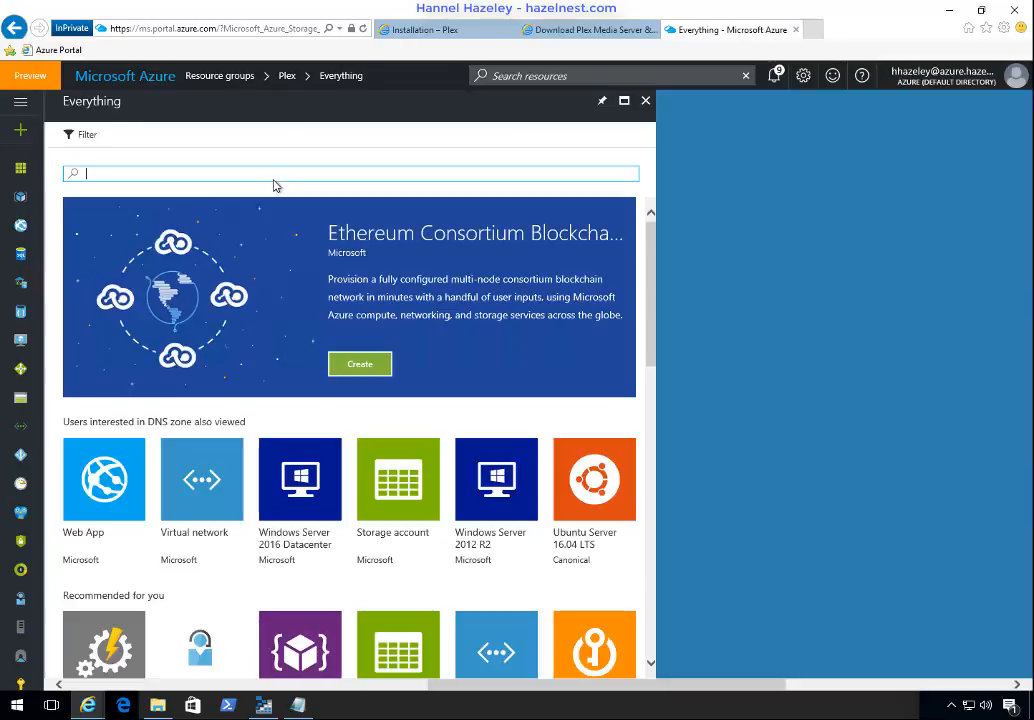
type("ubun")
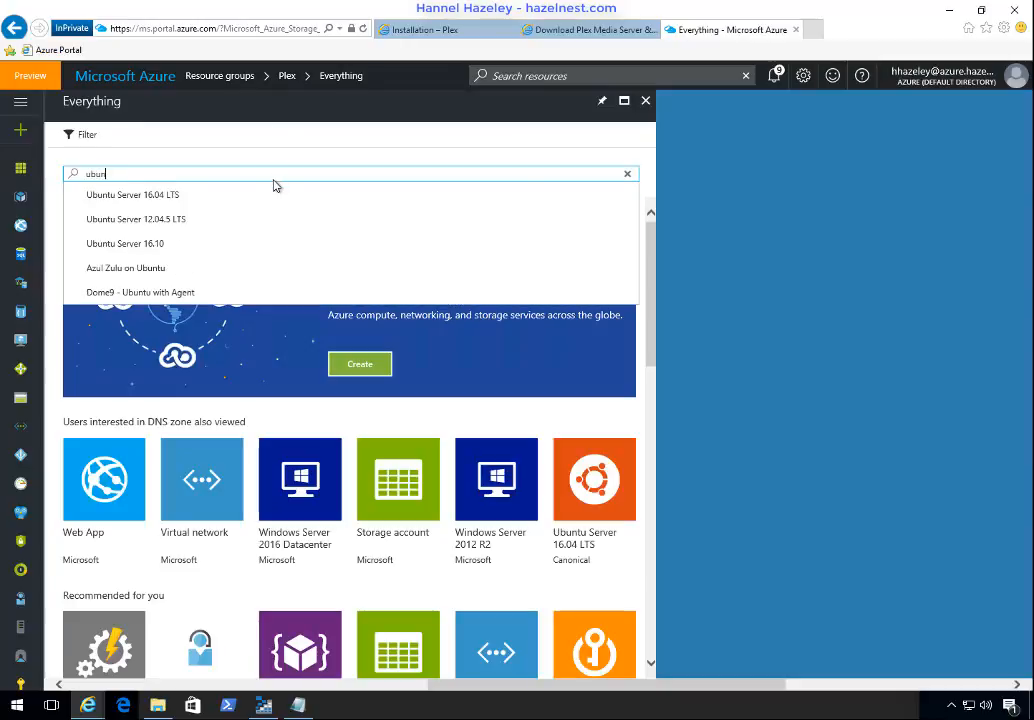
left_click(129, 252)
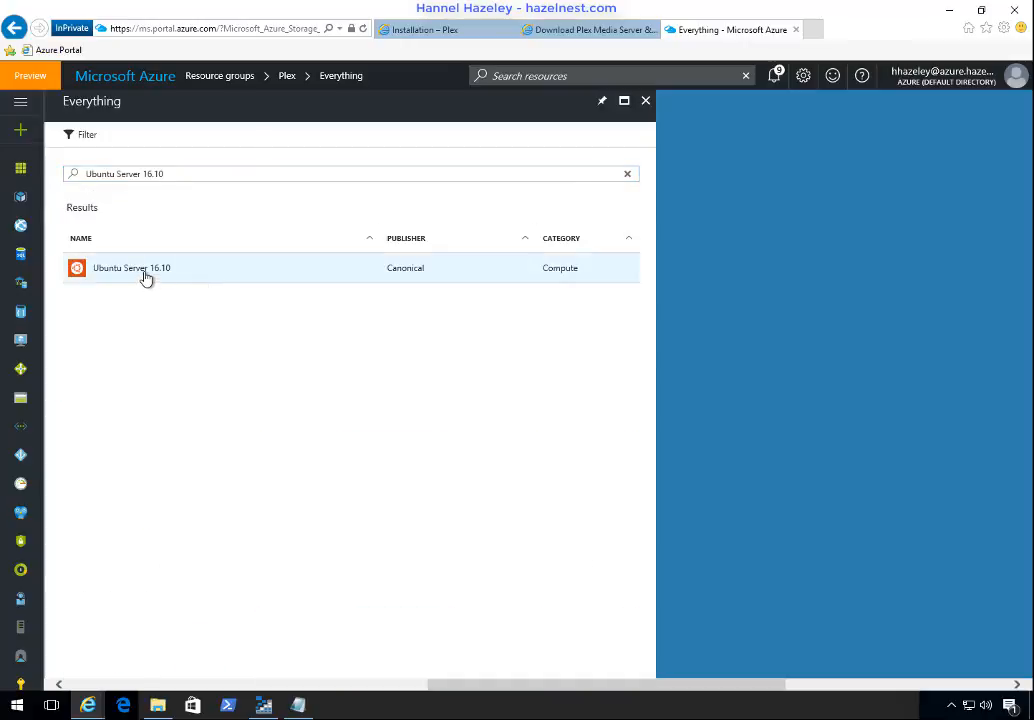
left_click(145, 276)
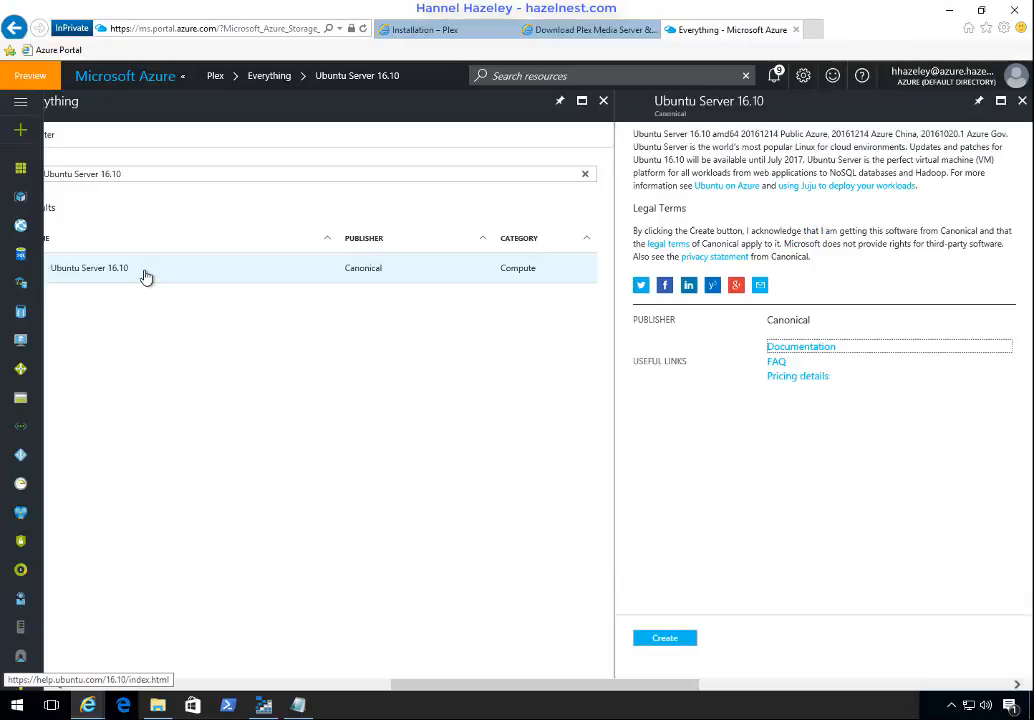
left_click(663, 639)
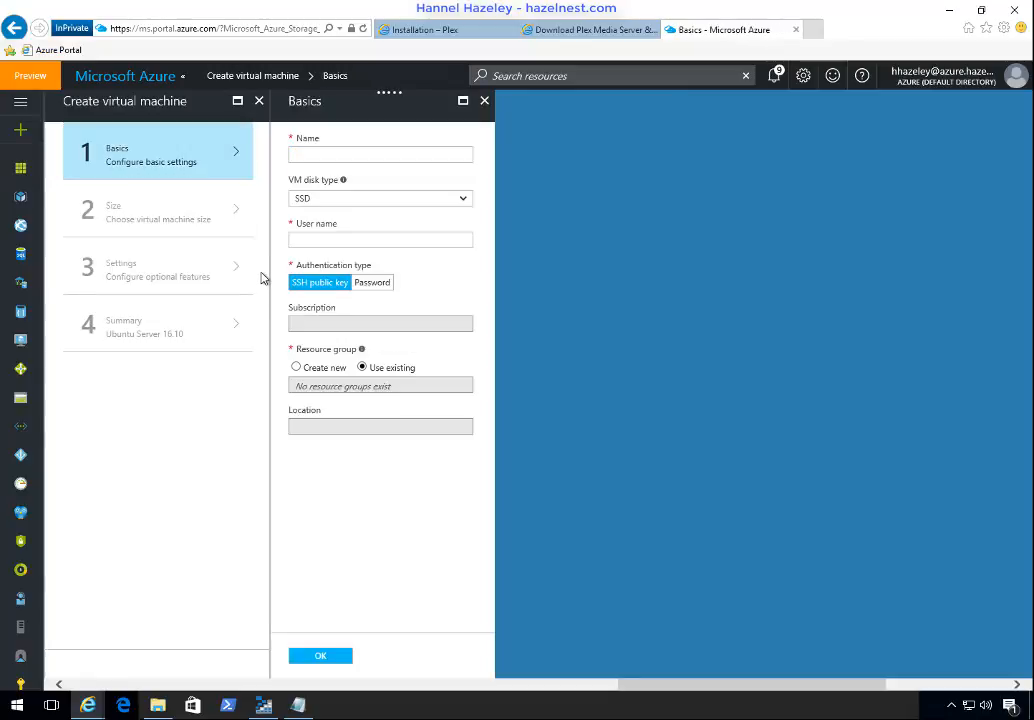
Step: Name the virtual machine plex-LVM1 and set its disk type to HDD
left_click(310, 154)
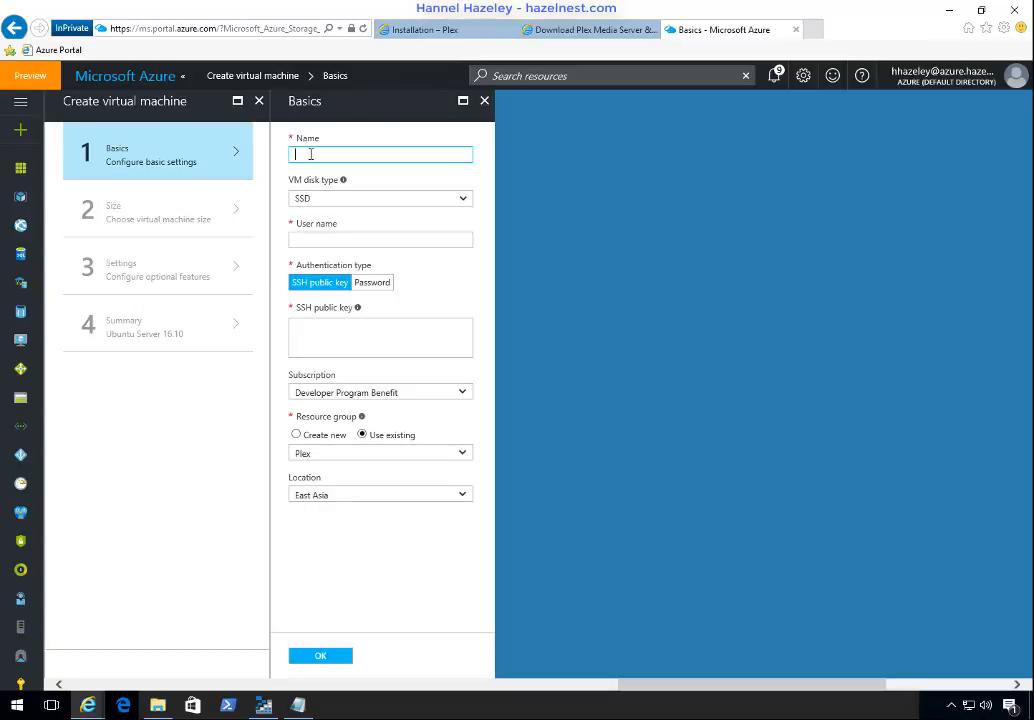
type("plex")
type("-LVM1")
key("Tab")
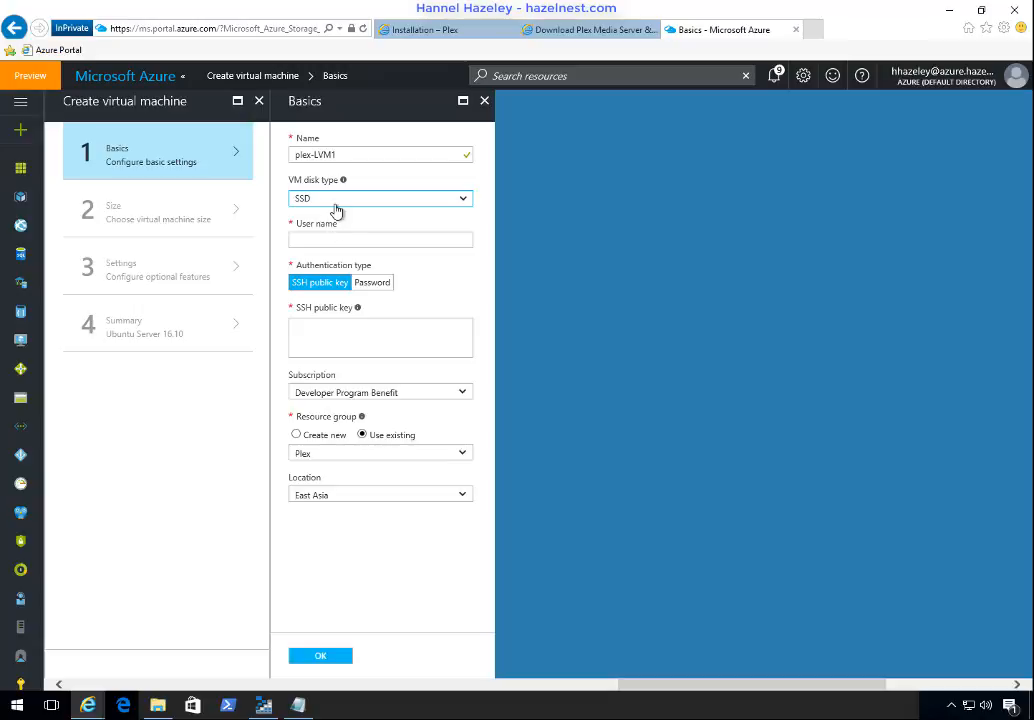
left_click(336, 200)
left_click(301, 211)
Step: Enter the administrator user name, switch authentication to Password, enter and confirm the account password, and accept the basic settings
left_click(319, 241)
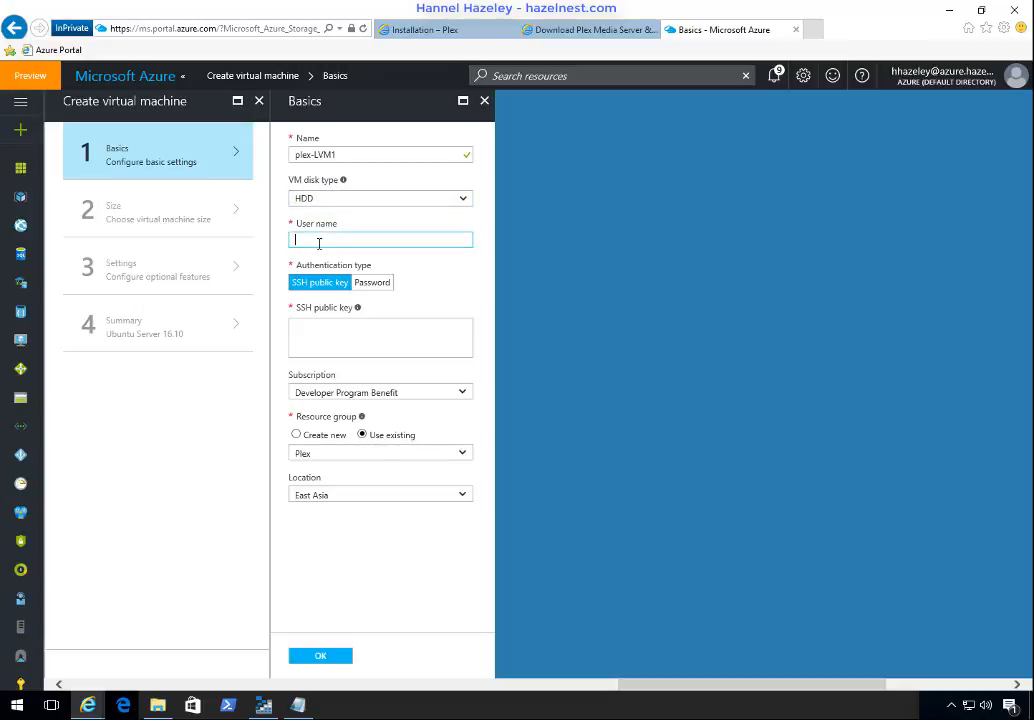
type("Hannel")
key("Tab")
left_click(375, 284)
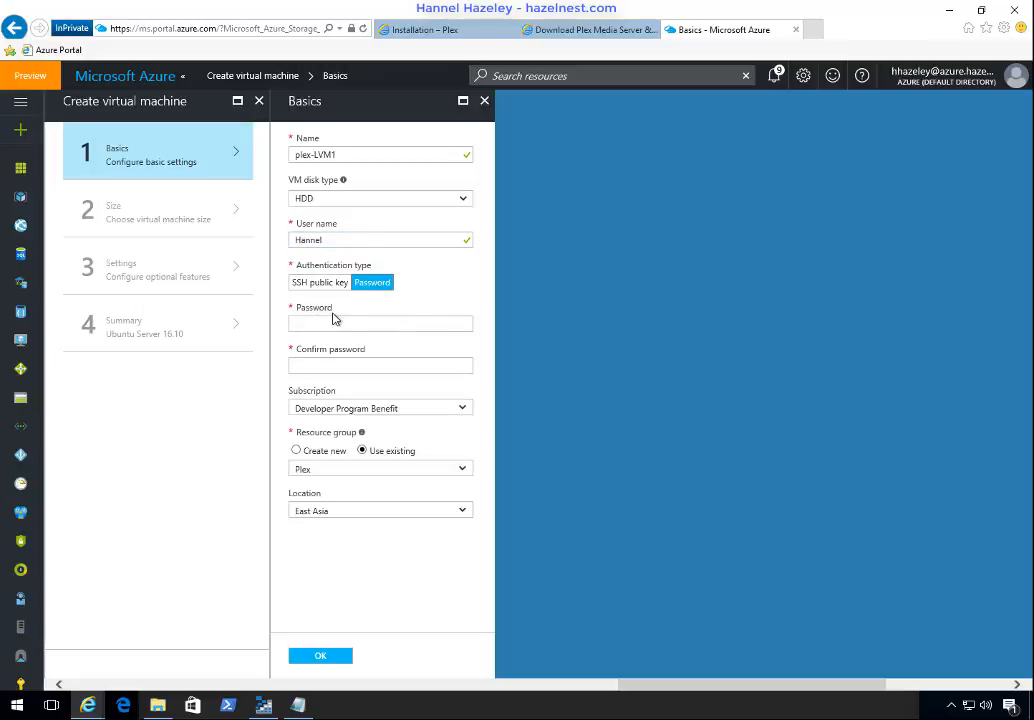
left_click(327, 321)
type("P")
key("Tab")
type("P@ssw")
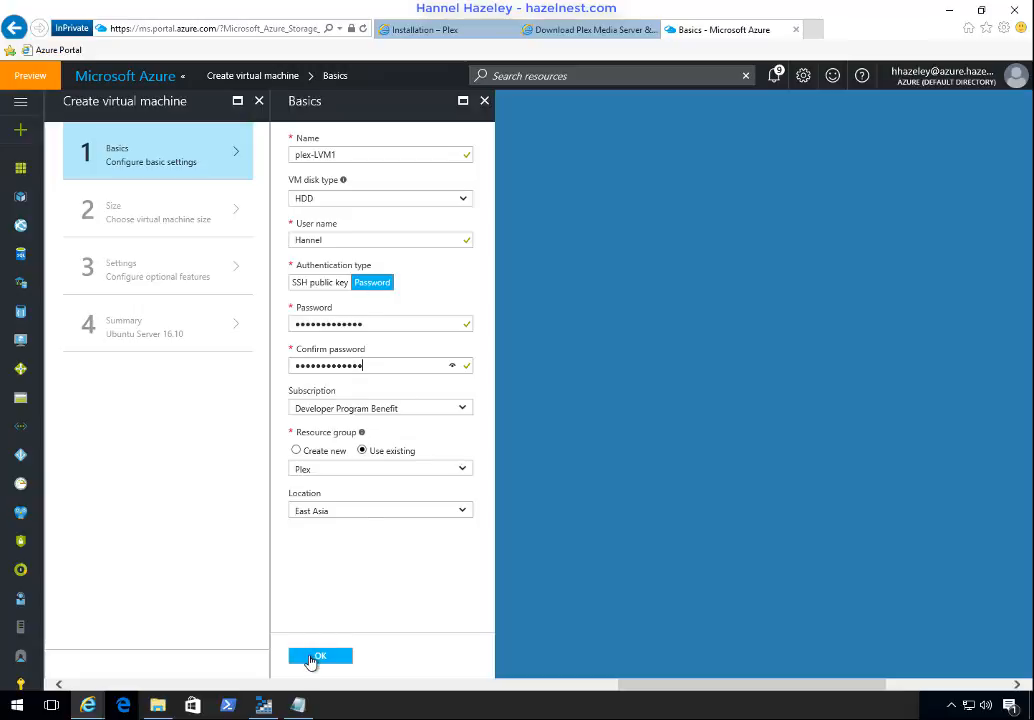
left_click(314, 657)
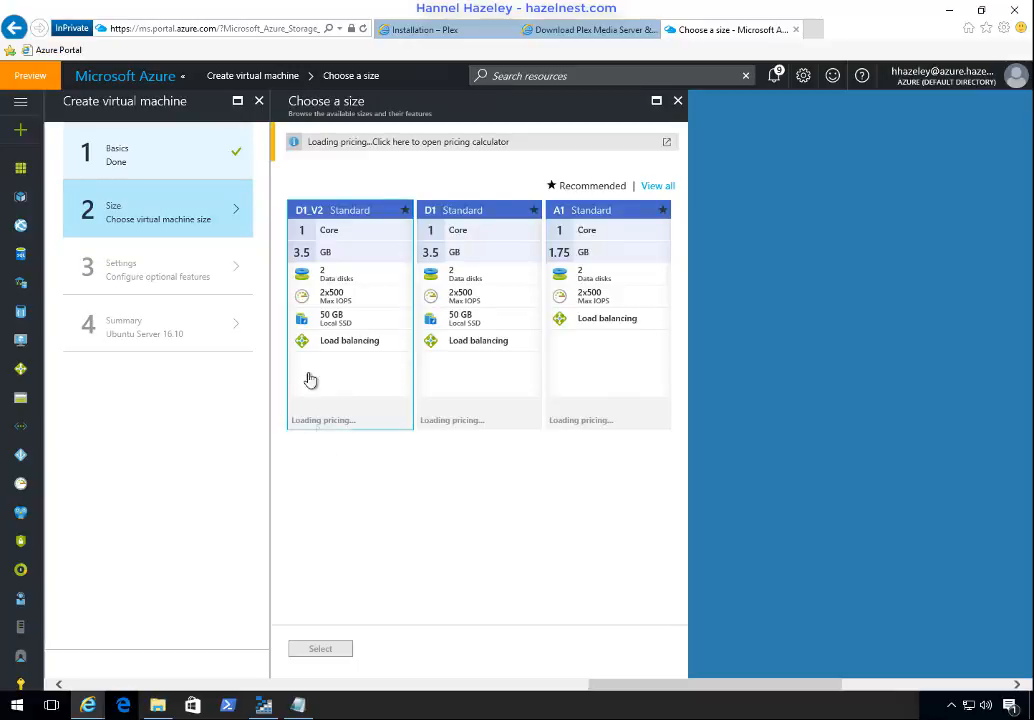
Step: Choose the A1 Standard size and set plexstore1 as the virtual machine's storage account
left_click(605, 272)
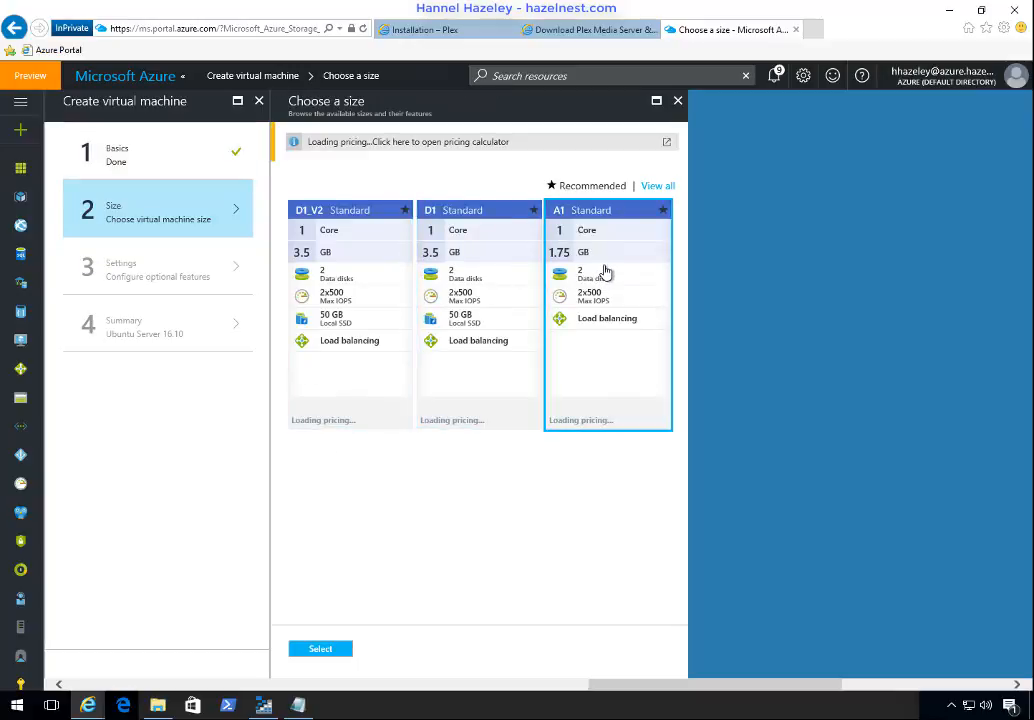
left_click(320, 650)
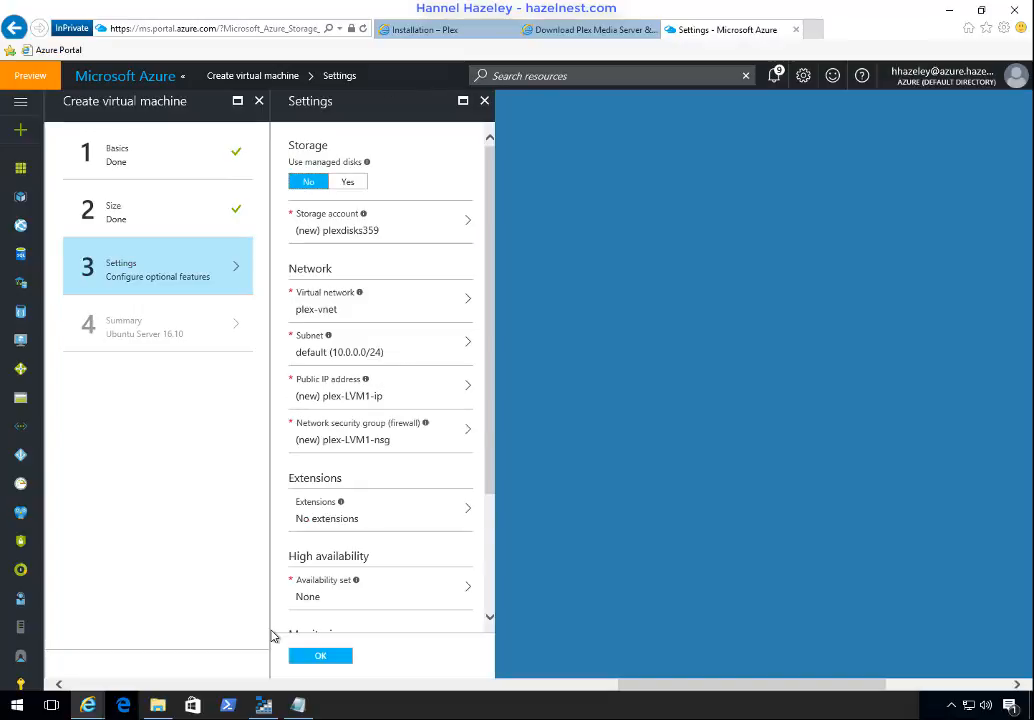
left_click(424, 232)
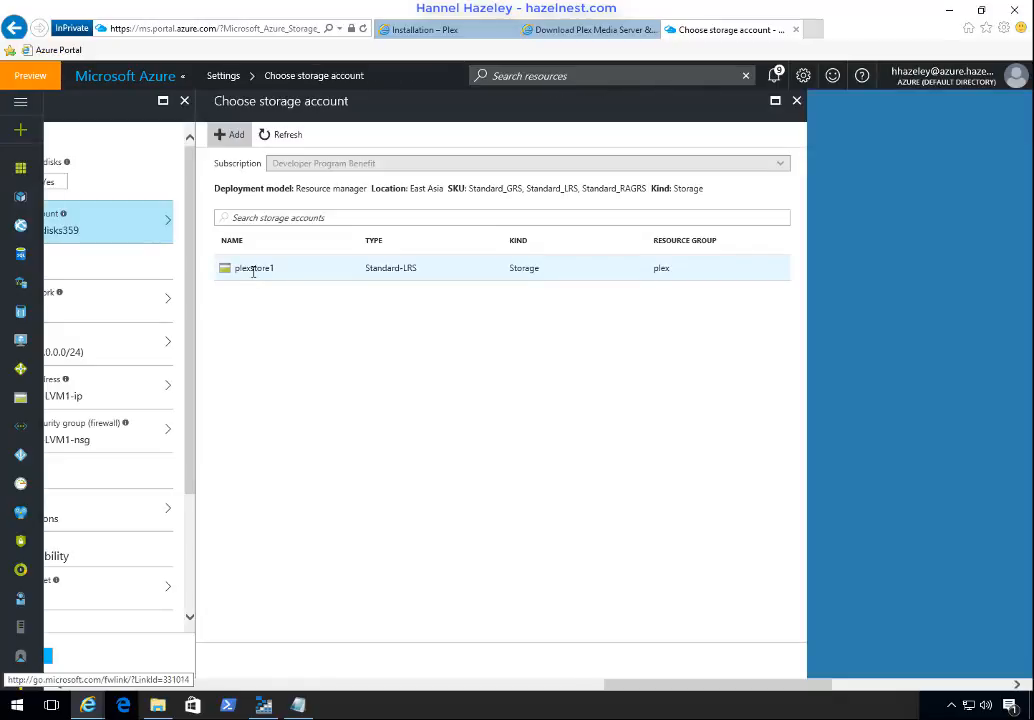
left_click(253, 270)
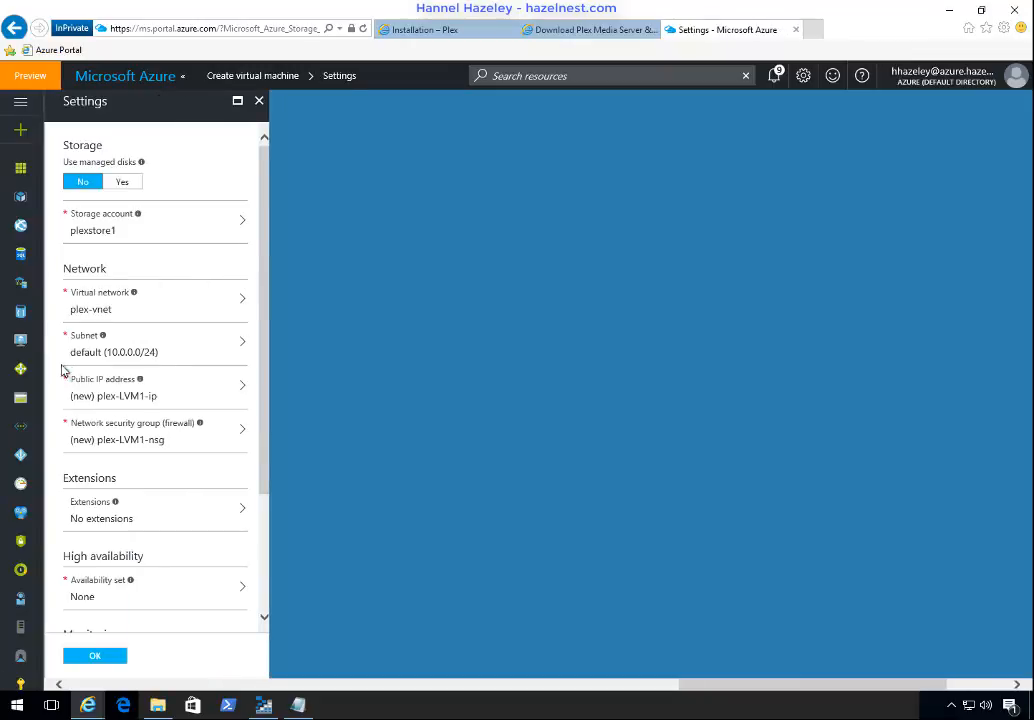
Step: Add an inbound rule to the new network security group plex-LVM1-nsg, named Plex with priority 1001
left_click(120, 445)
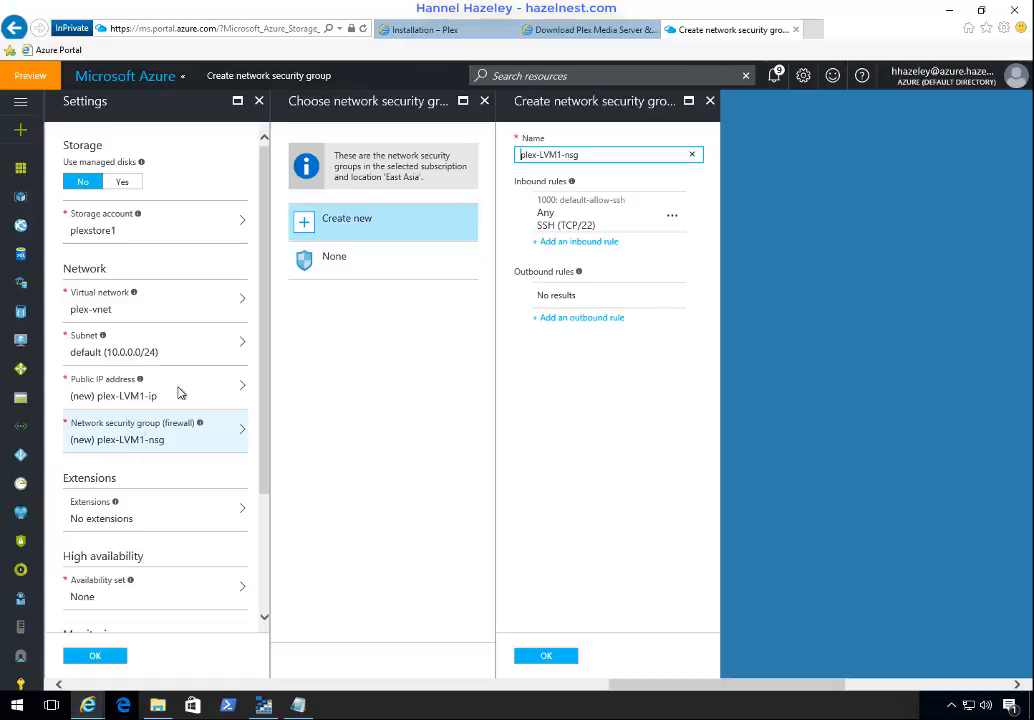
left_click(581, 251)
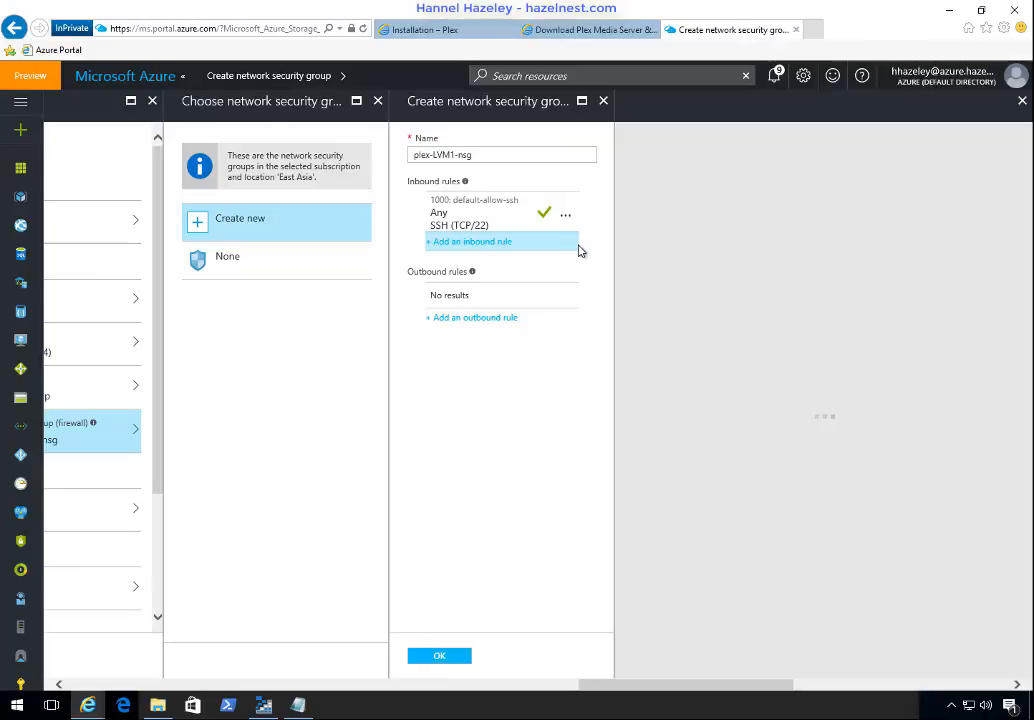
left_click(575, 250)
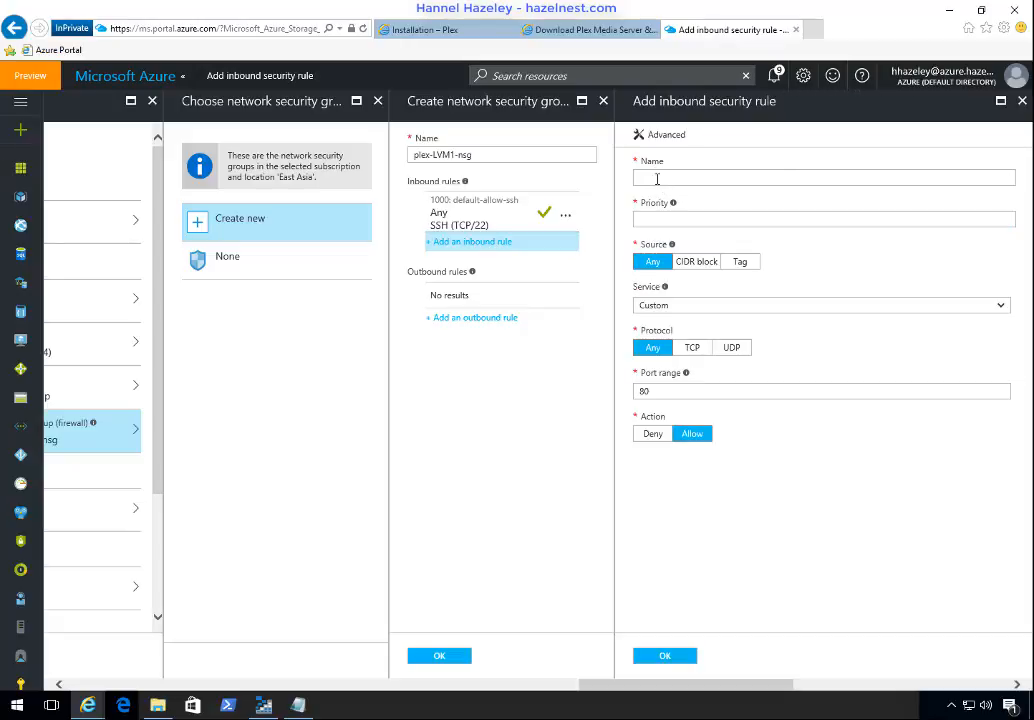
left_click(657, 179)
type("Ple")
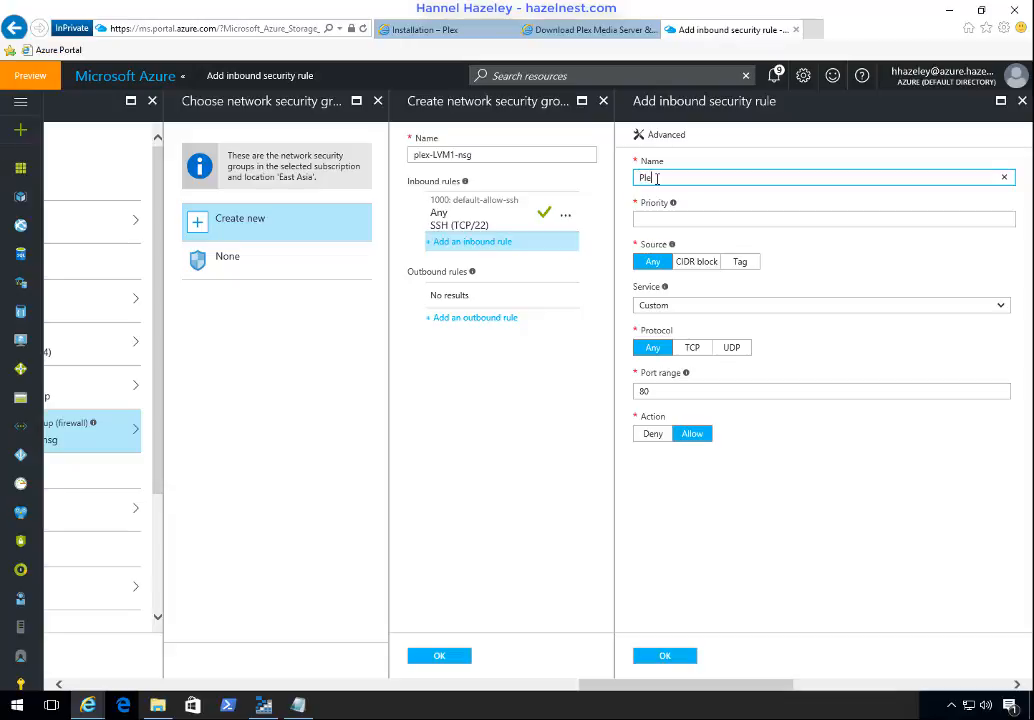
type("x")
key("Tab")
type("1")
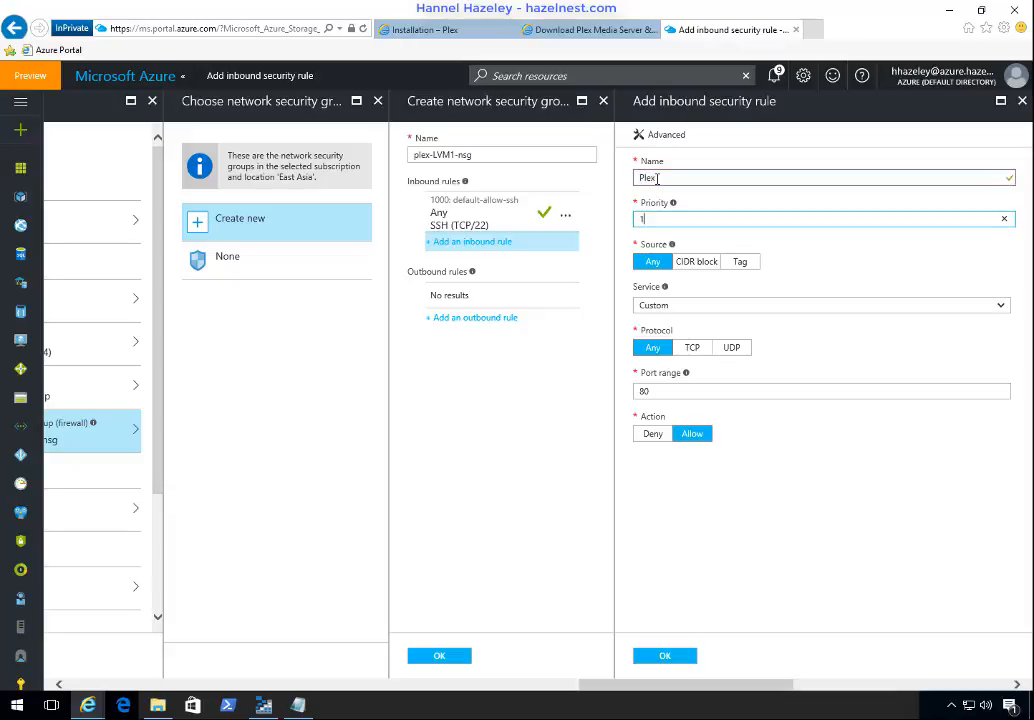
Step: Set the Plex inbound rule's port range to 32400, then save the rule and the network security group
left_click(684, 398)
type("32400")
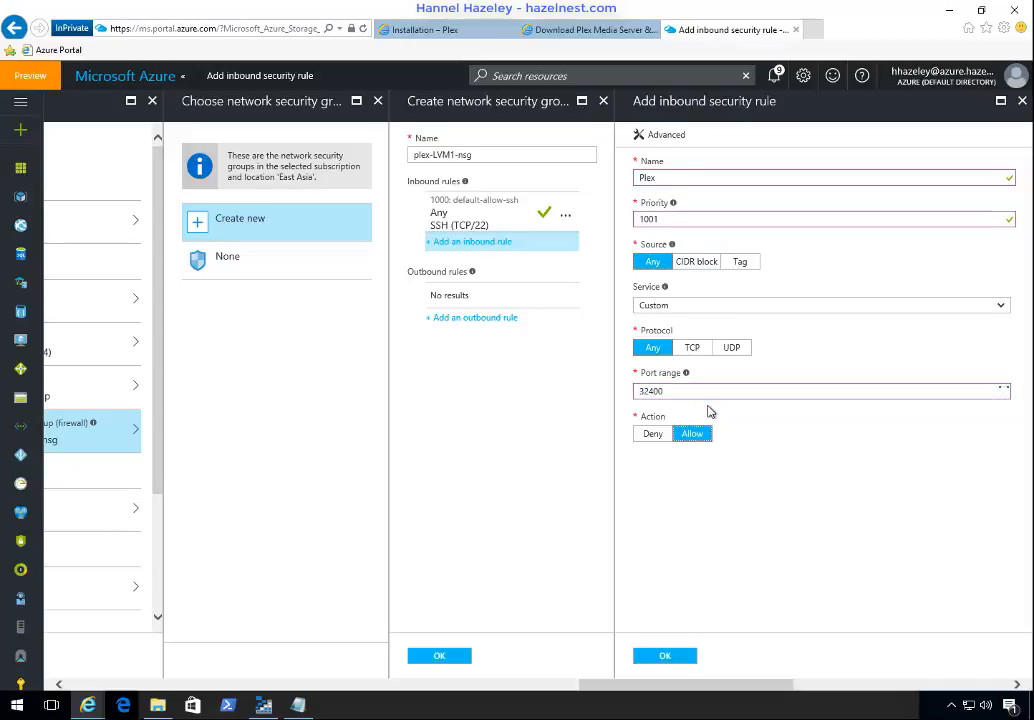
key("Tab")
left_click(667, 656)
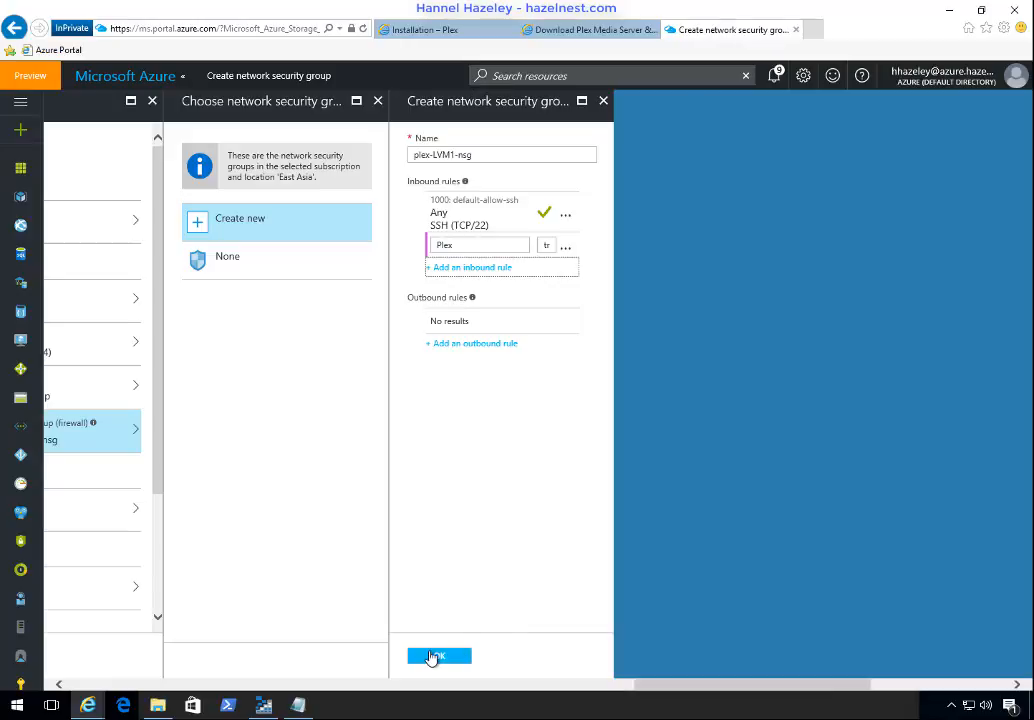
left_click(432, 657)
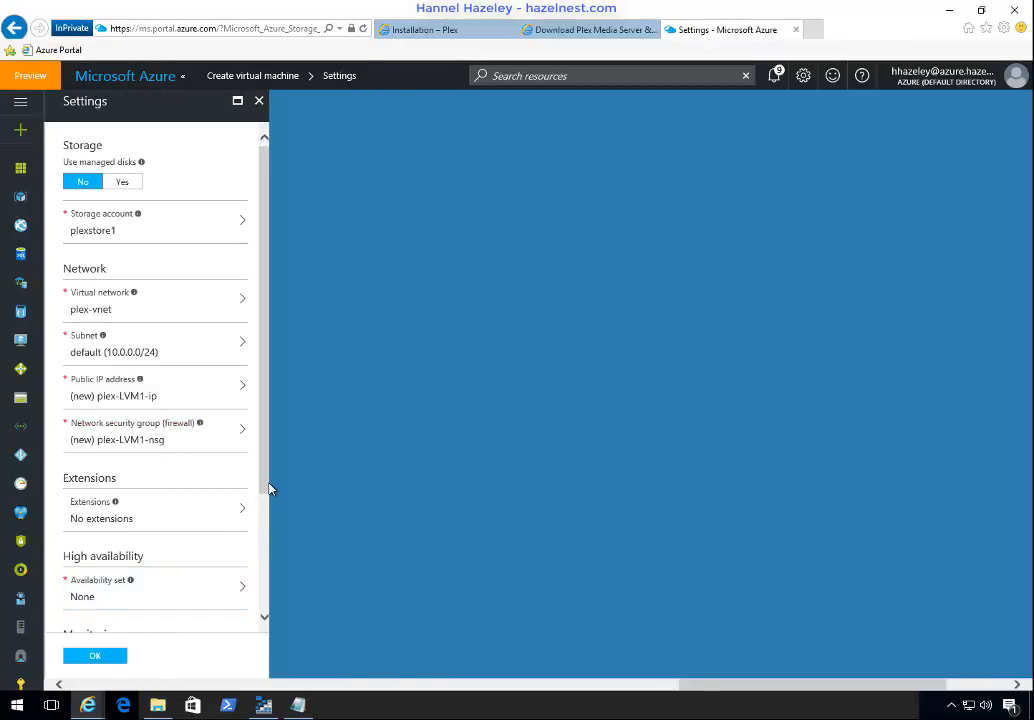
Step: Create a new availability set named plex-AVSet for the virtual machine, with its default update and fault domains
left_click_drag(268, 489, 277, 614)
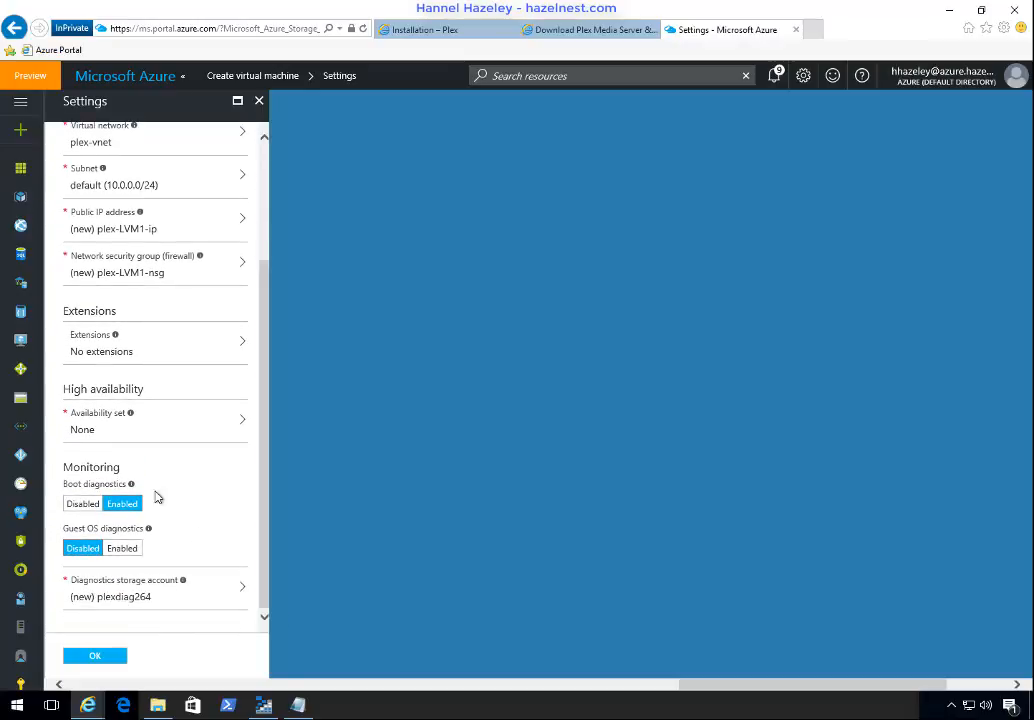
left_click(108, 445)
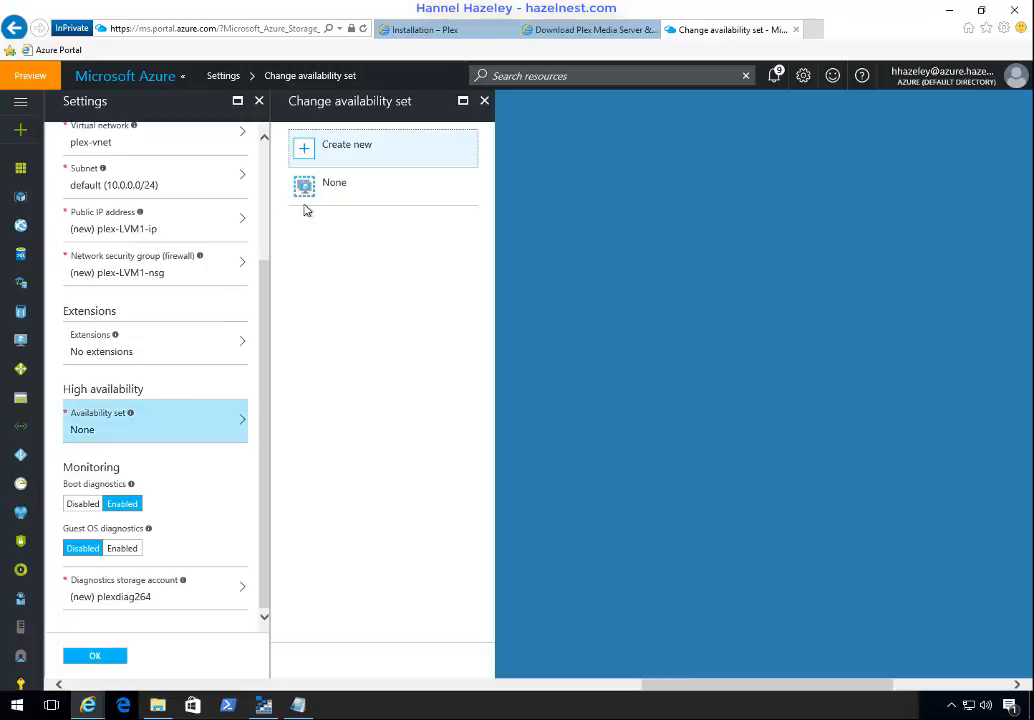
left_click(356, 160)
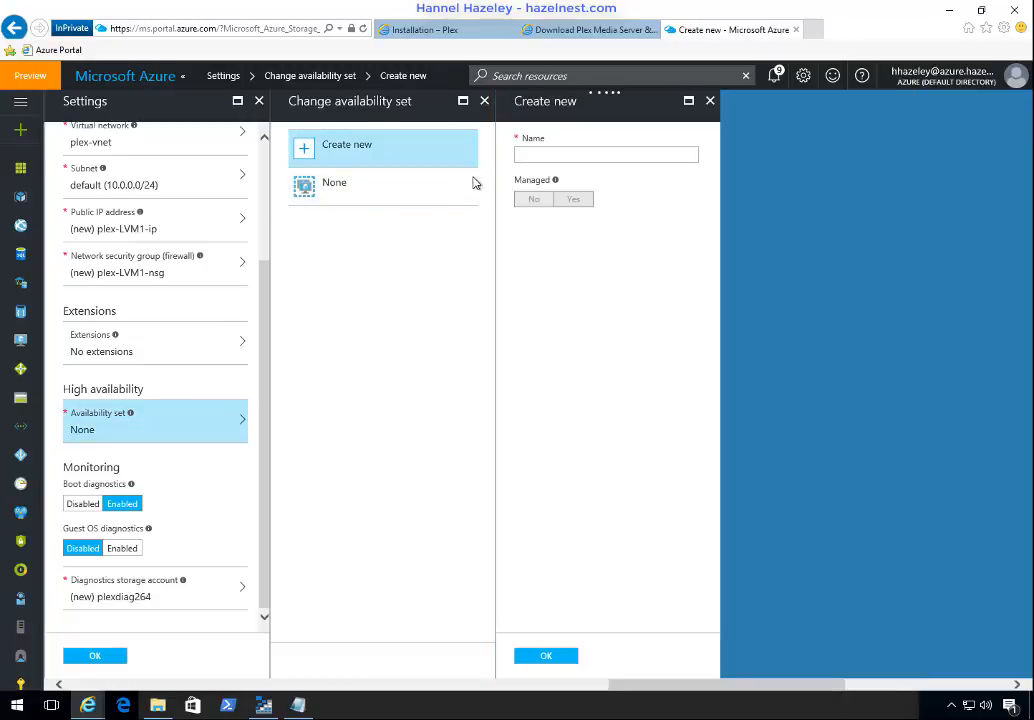
left_click(539, 155)
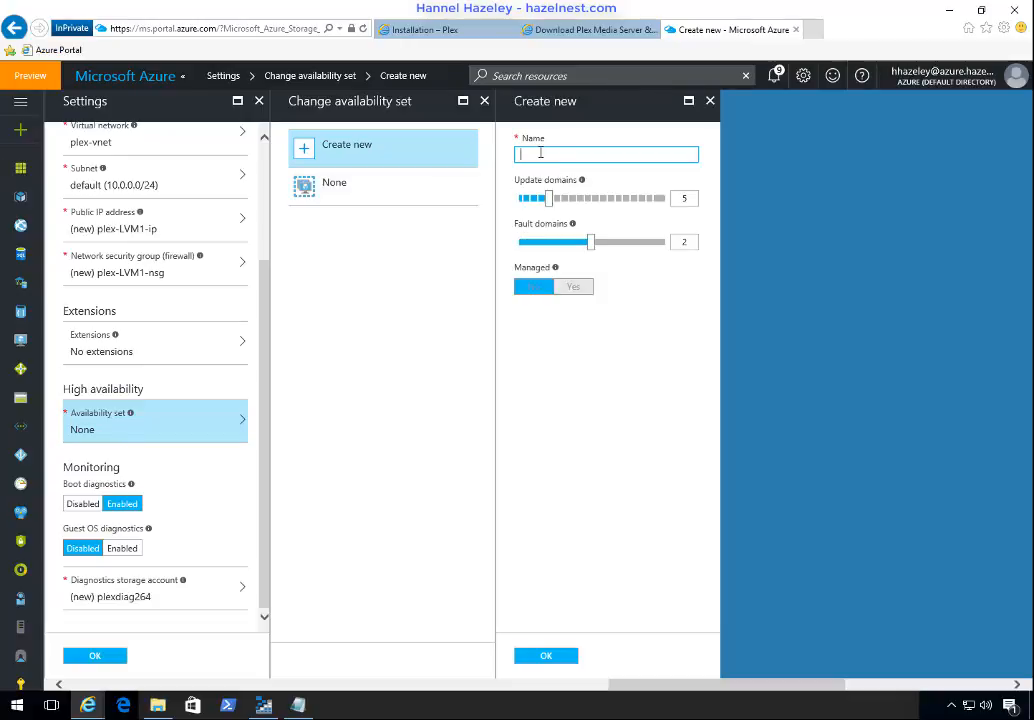
type("pl")
key("BackSpace")
key("BackSpace")
key("Tab")
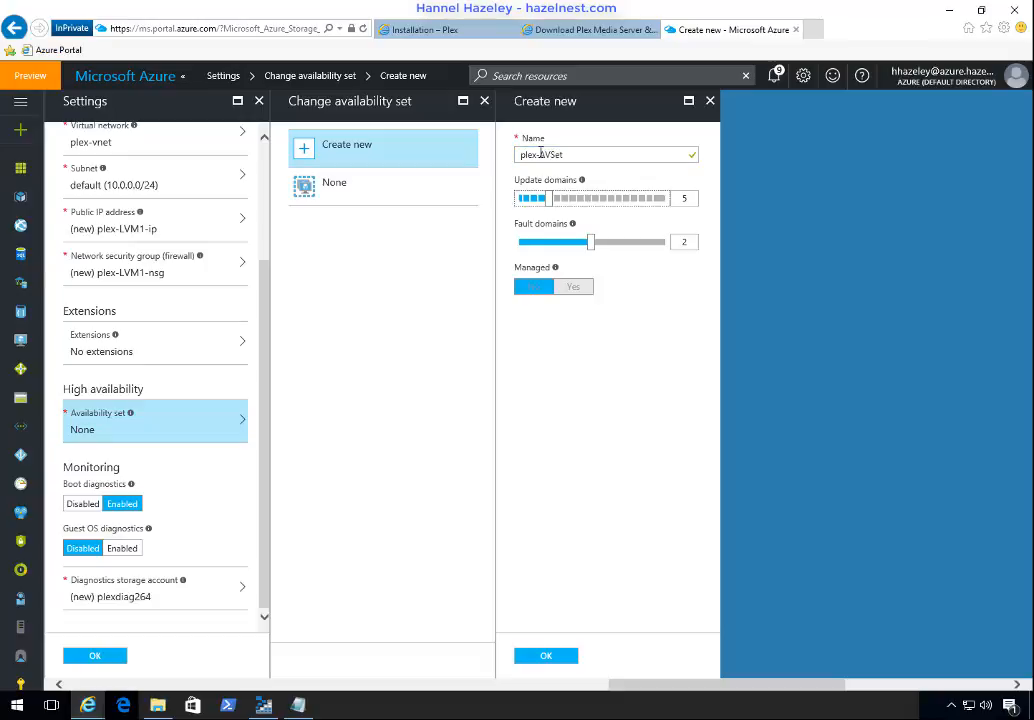
left_click(563, 663)
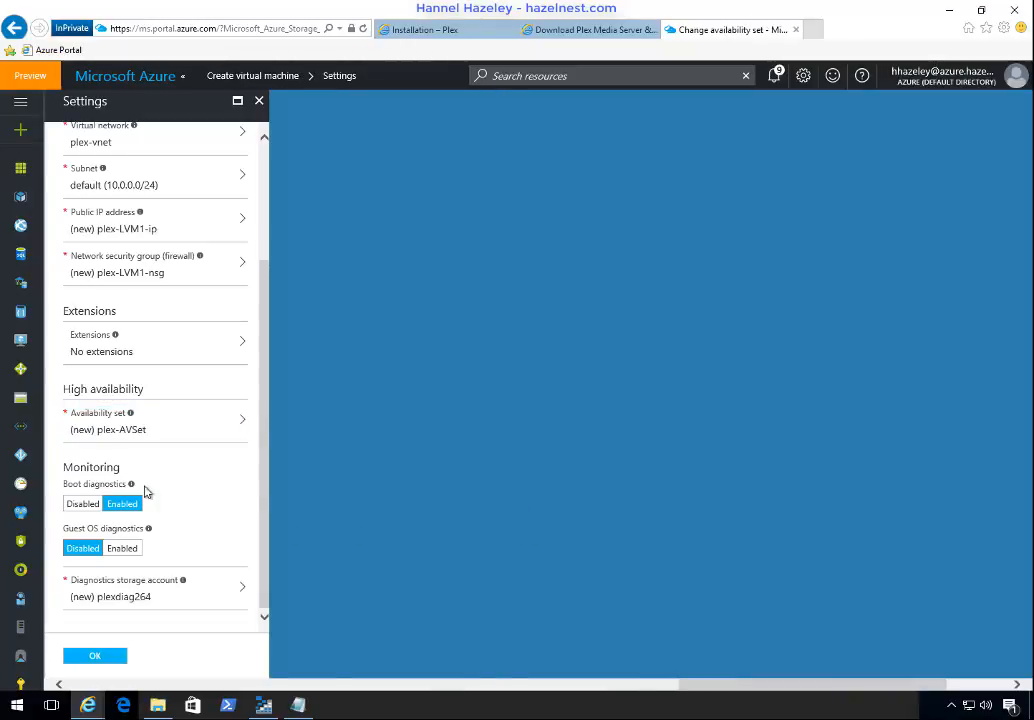
Step: Enable guest OS diagnostics and choose plexstore1 as the diagnostics storage account
left_click(127, 552)
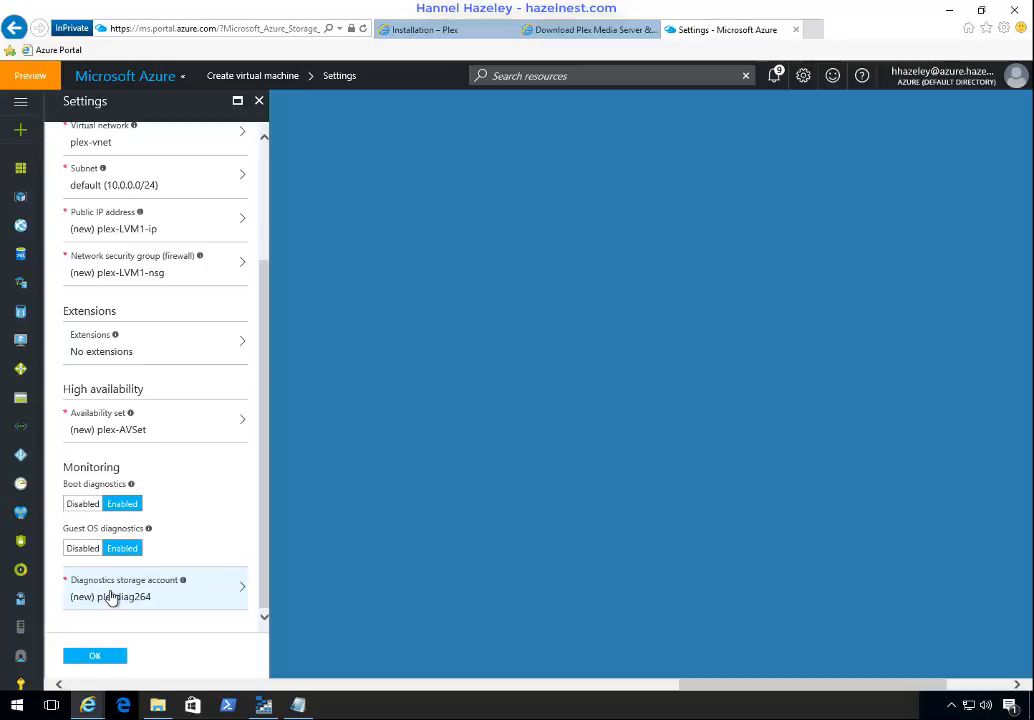
left_click(112, 597)
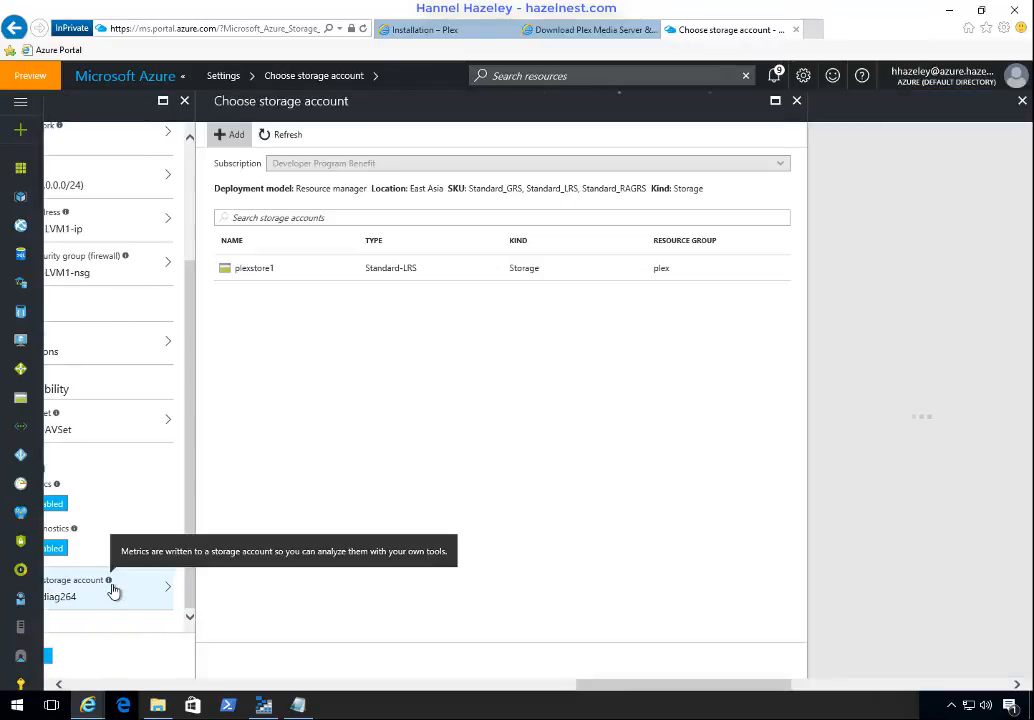
left_click(258, 268)
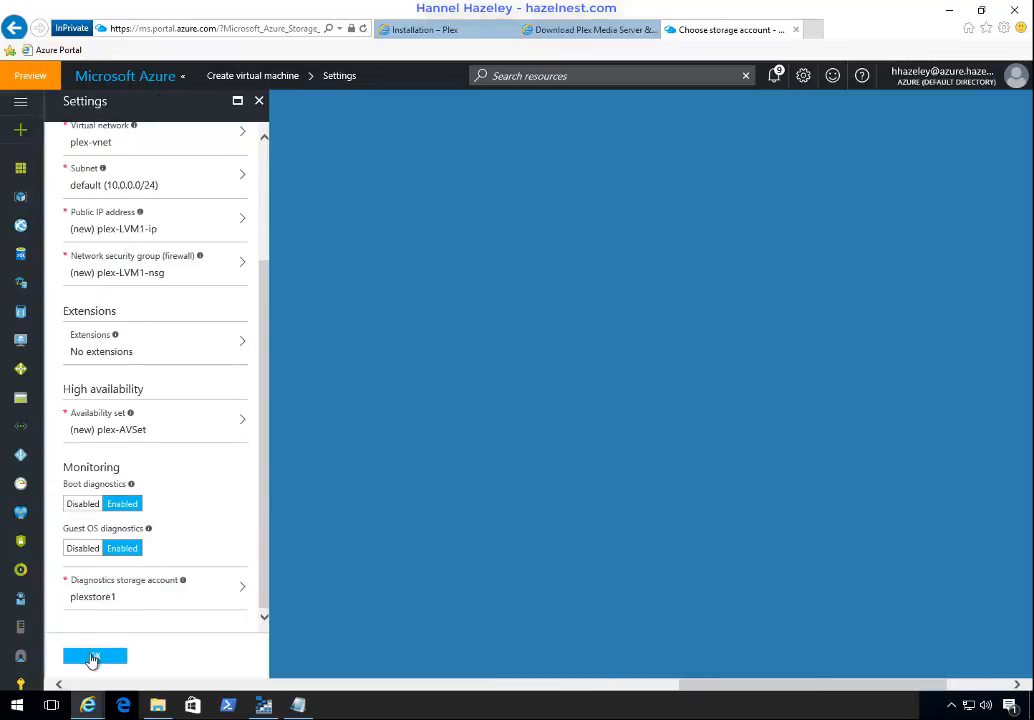
Step: Accept the virtual machine settings and confirm the summary to deploy the Ubuntu Server 16.10 machine
left_click(91, 660)
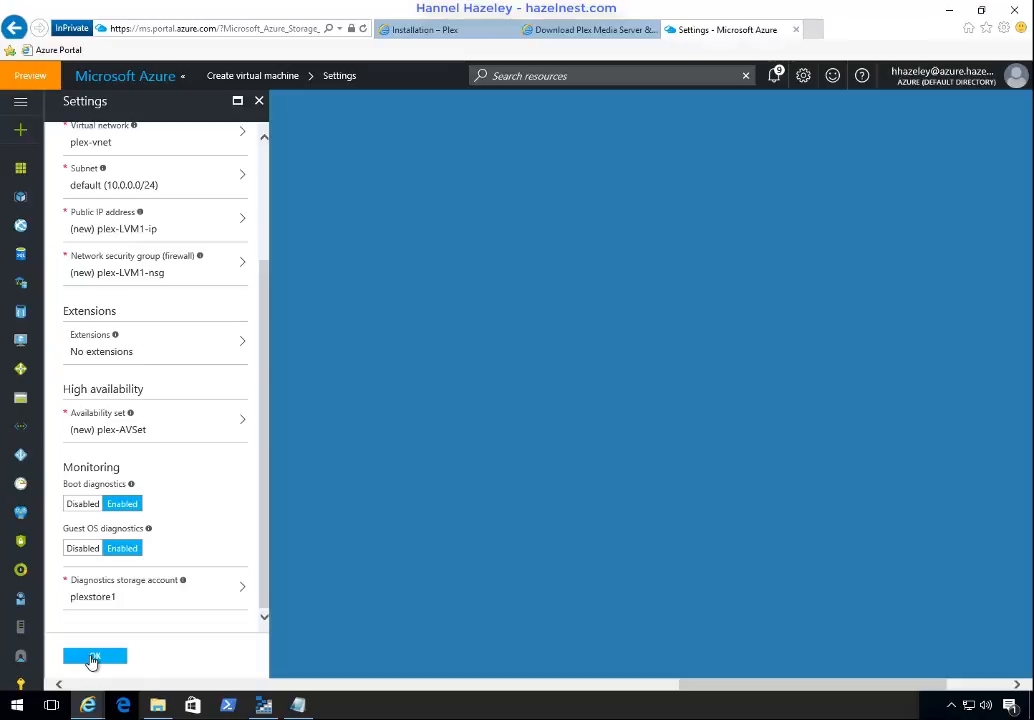
left_click(91, 657)
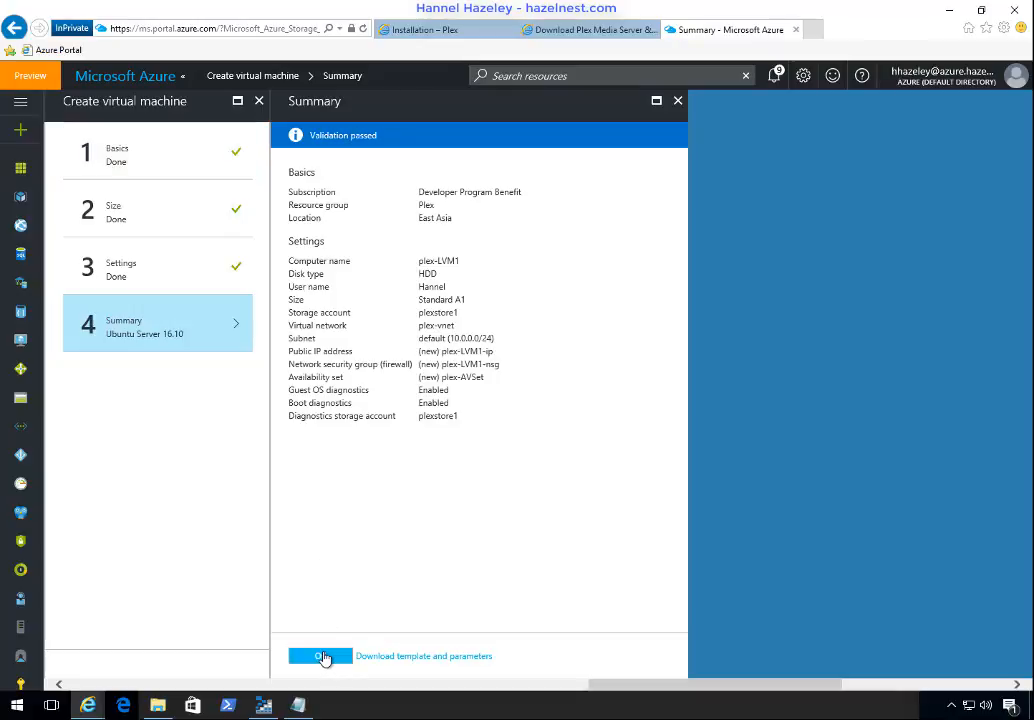
left_click(322, 657)
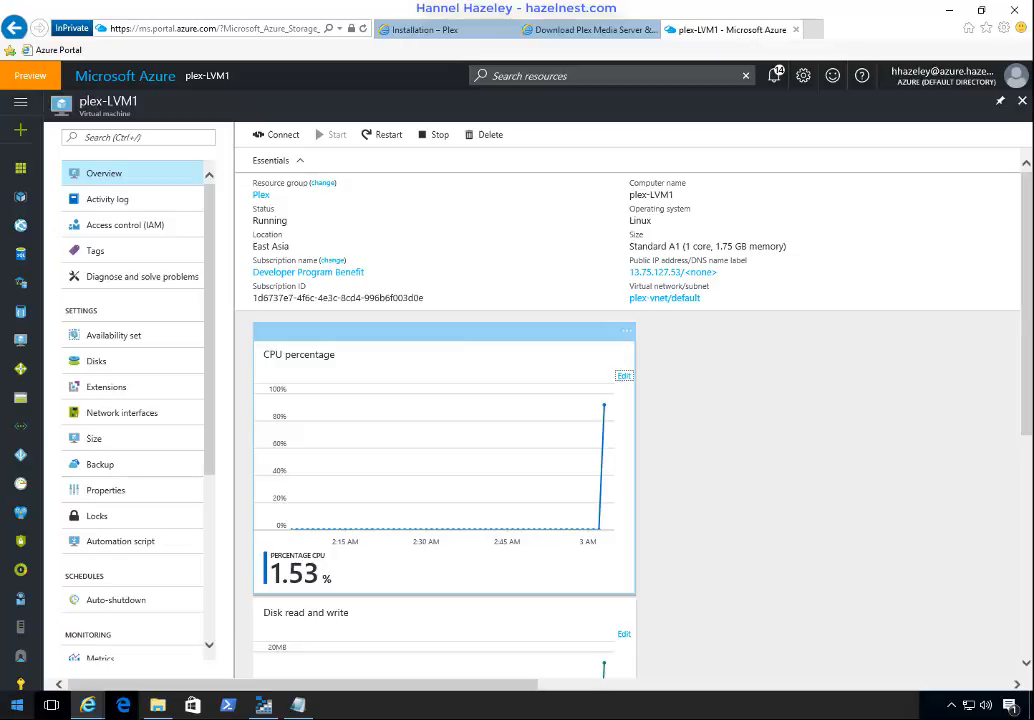
Step: Launch PuTTY and open the network interfaces of plex-LVM1
left_click(17, 705)
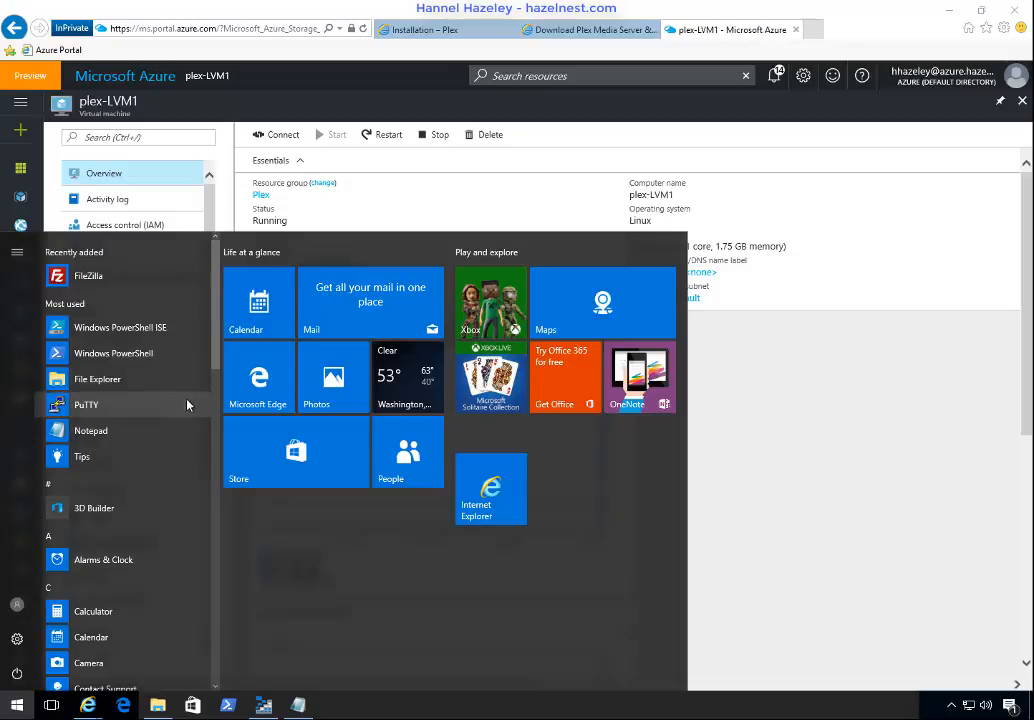
key("Escape")
left_click(104, 411)
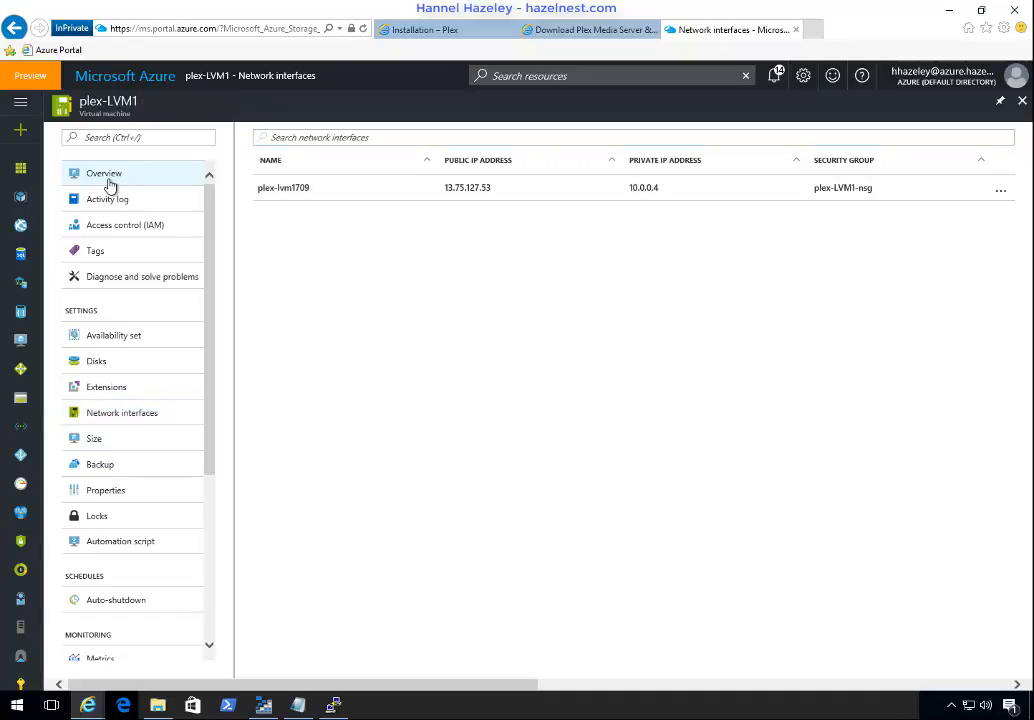
Step: Copy the public IP address from the plex-LVM1 overview, allowing clipboard access, and paste it below the download link in Notepad
left_click(105, 176)
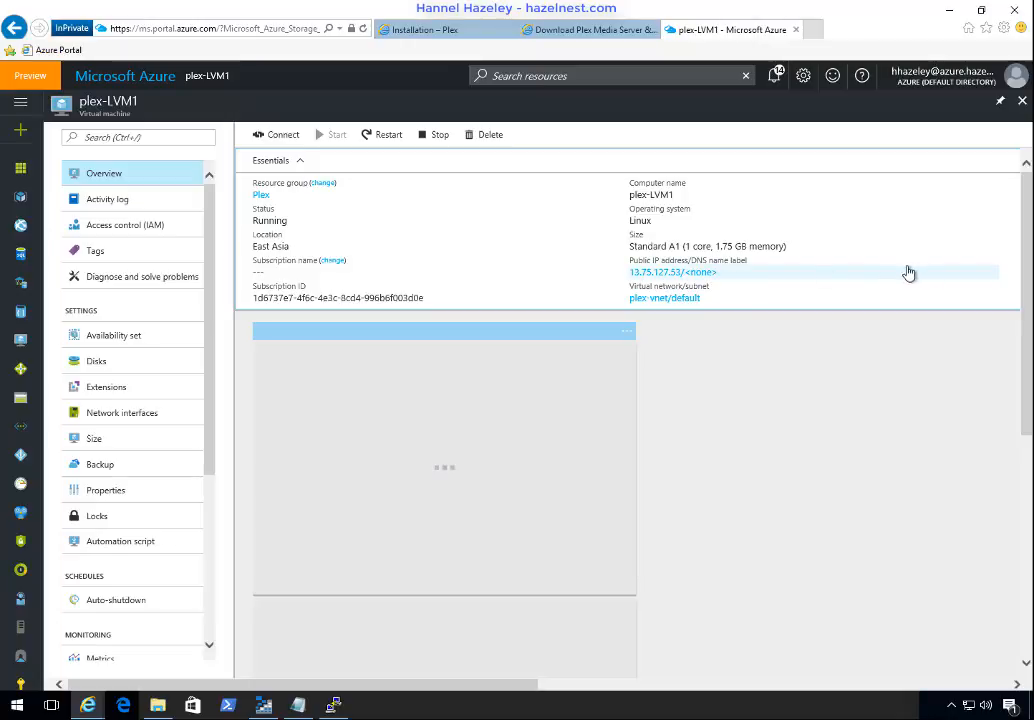
left_click(990, 274)
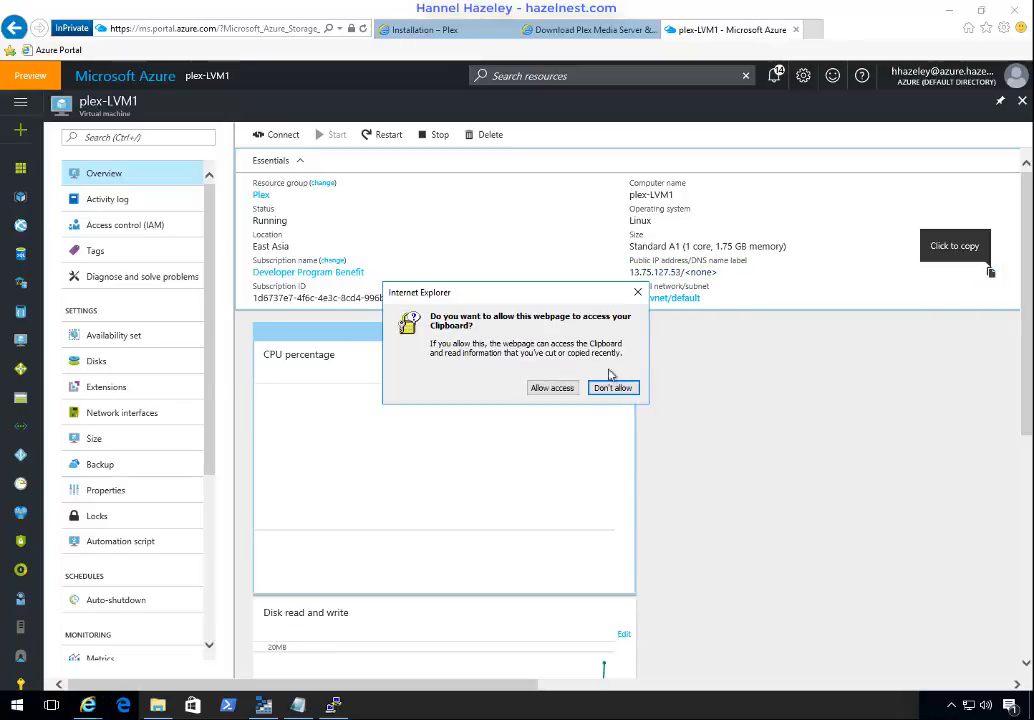
left_click(553, 388)
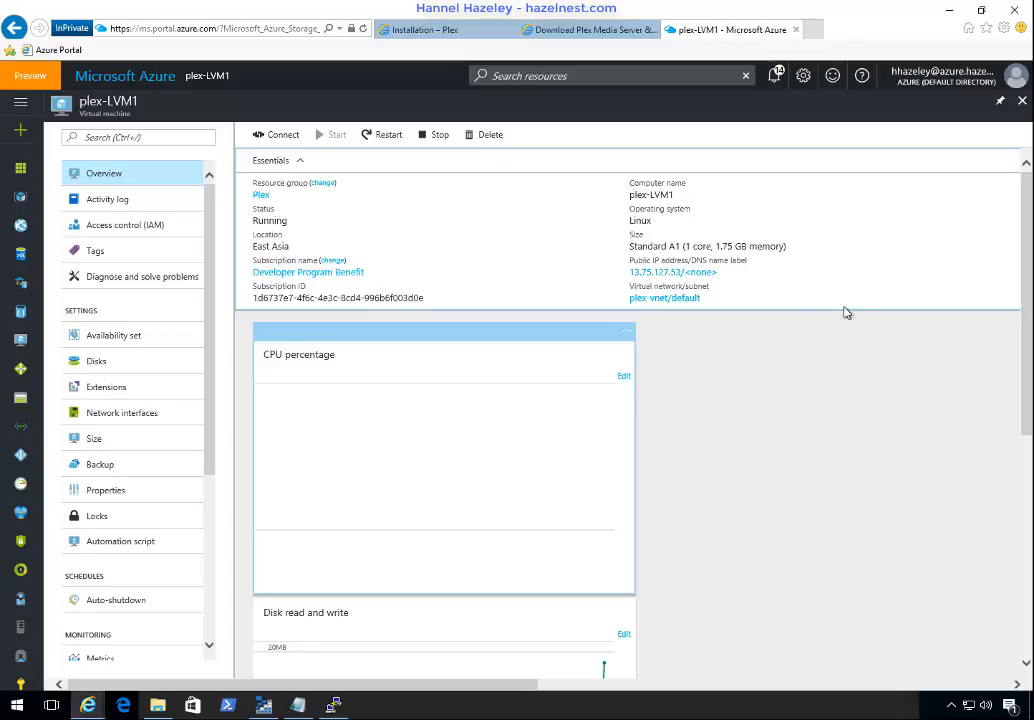
left_click(993, 274)
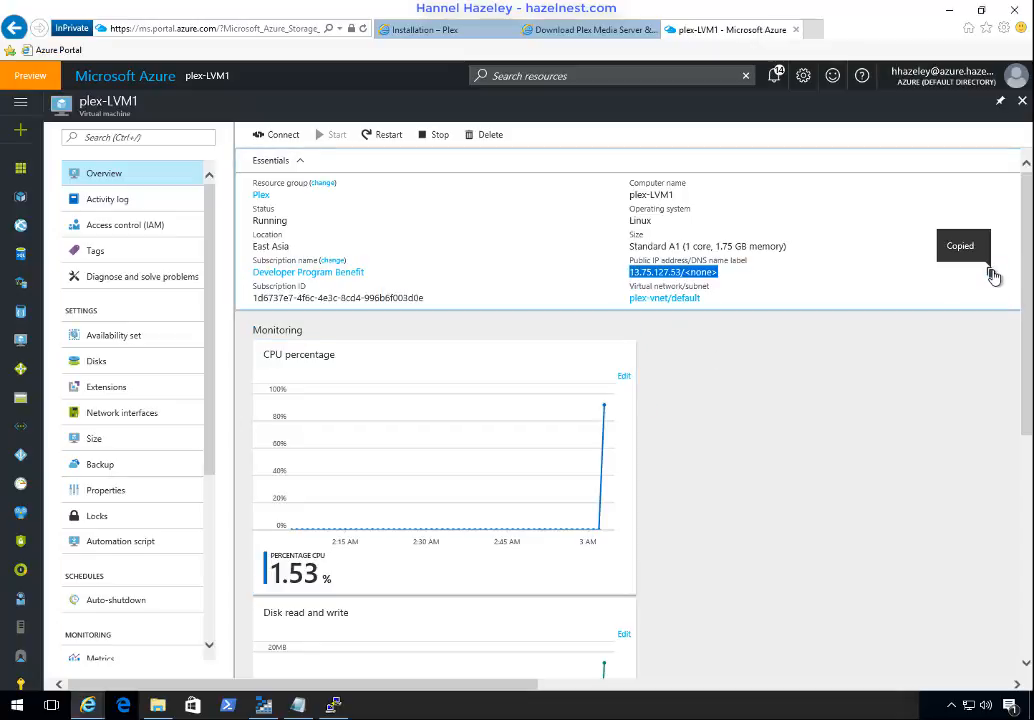
left_click(297, 705)
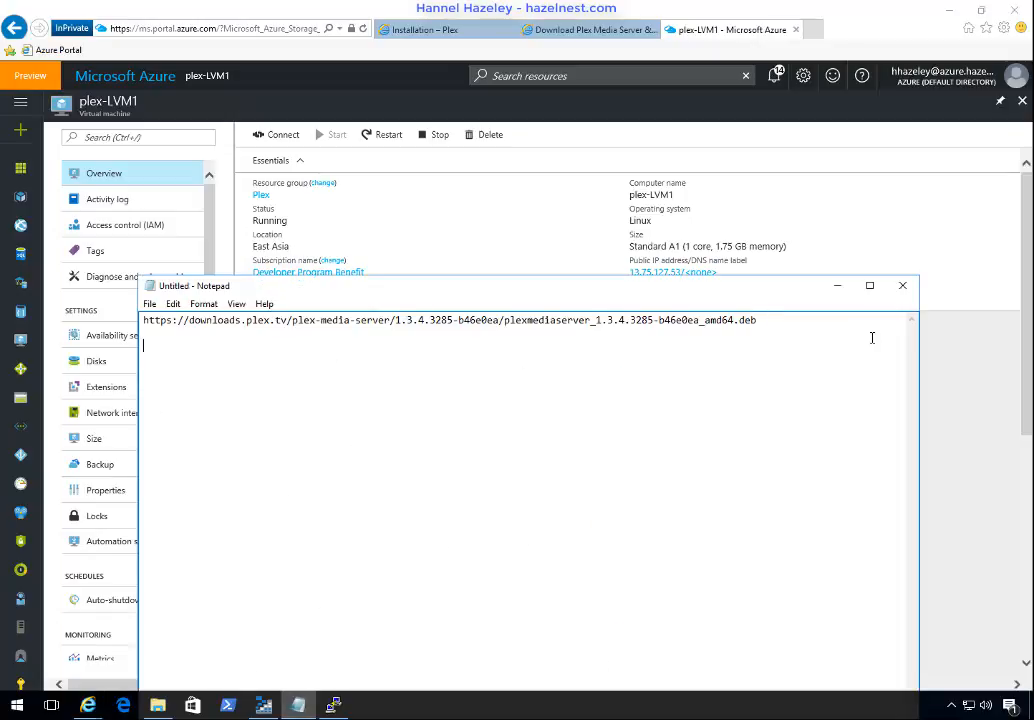
key("ctrl+v")
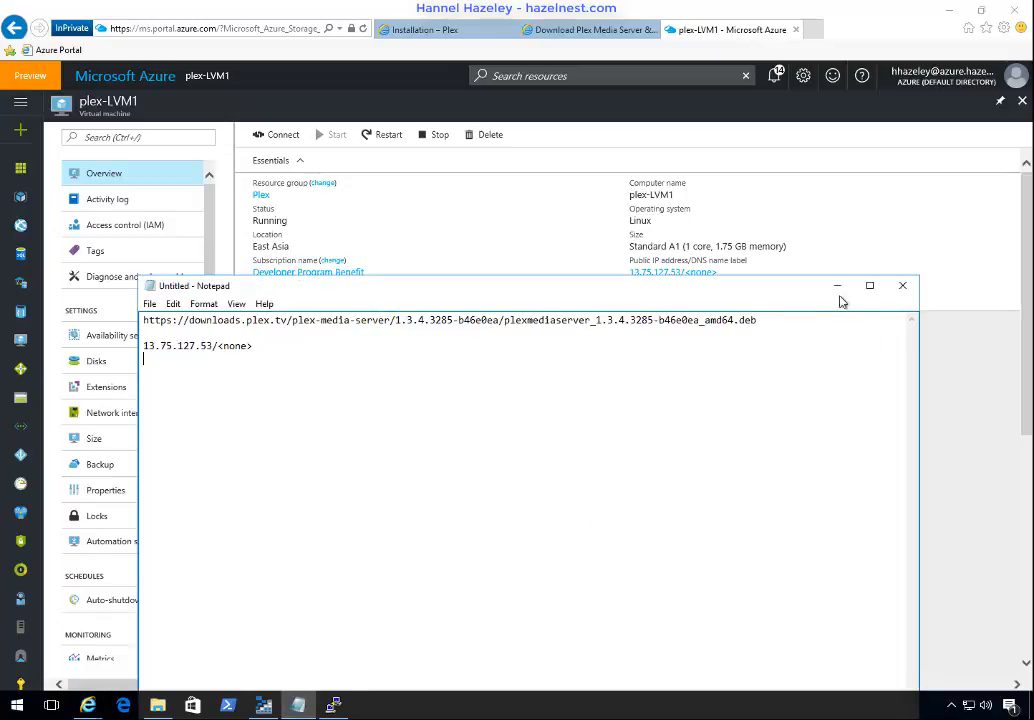
Step: Examine the Plex installation article's instructions for opening Plex Web App from a different network through an SSH tunnel on Windows
left_click(434, 31)
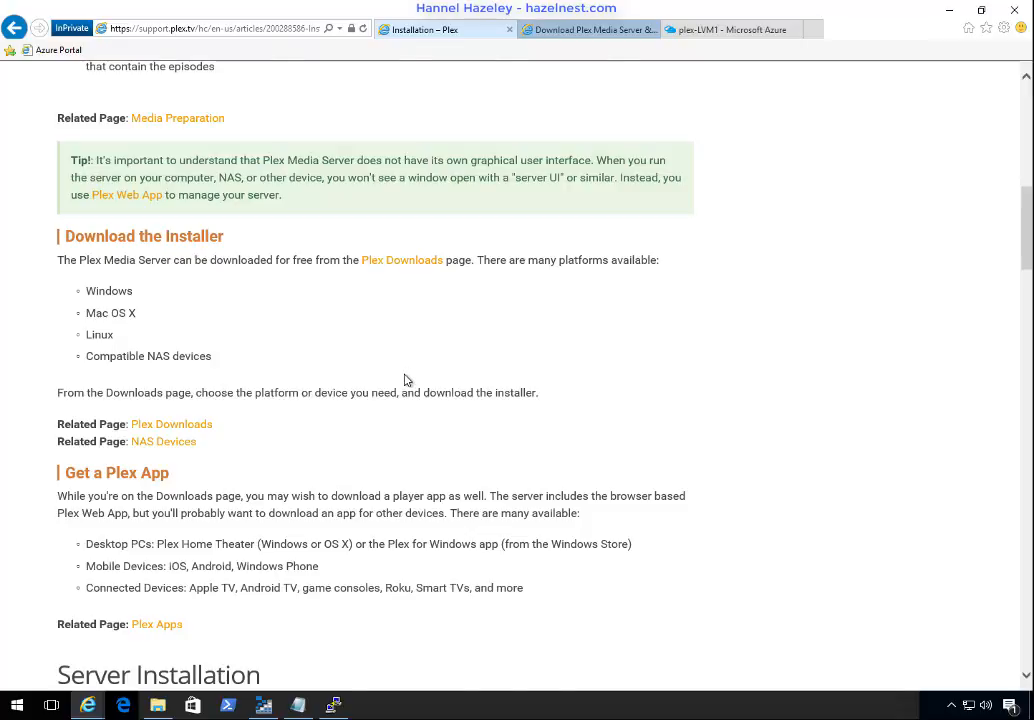
scroll(406, 376, "down", 3)
scroll(407, 374, "down", 5)
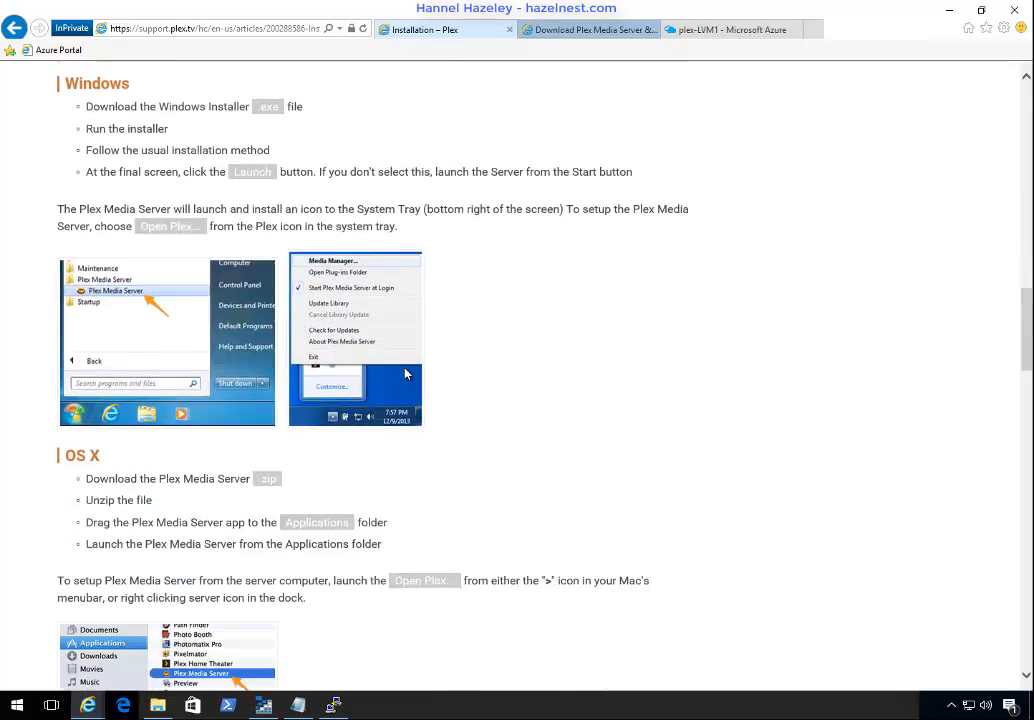
scroll(326, 295, "down", 12)
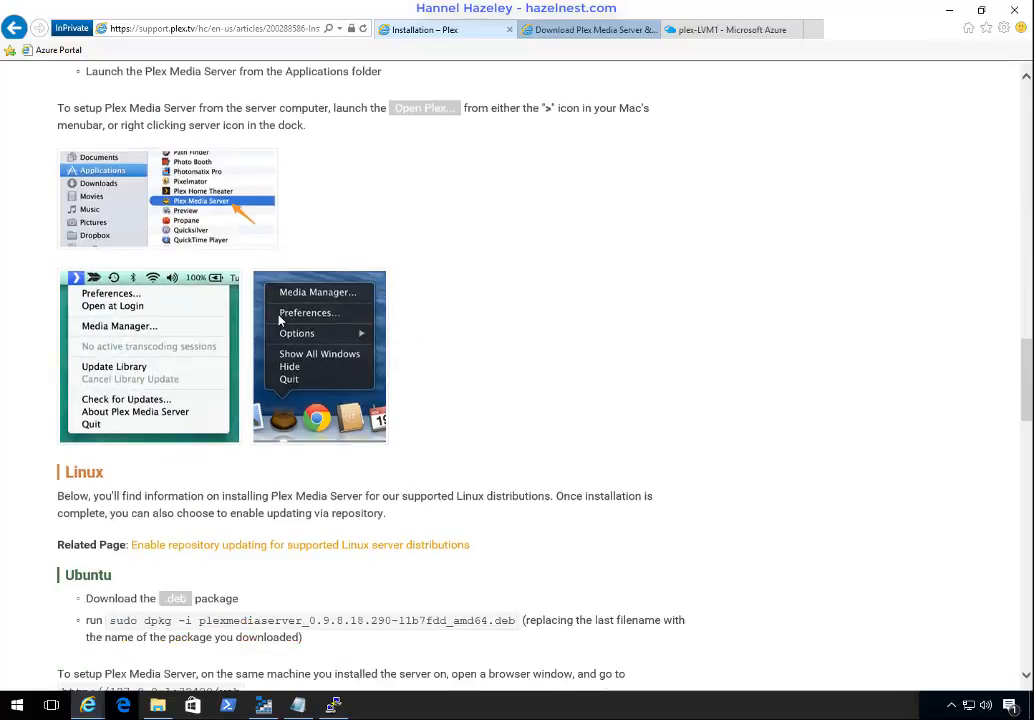
scroll(280, 320, "down", 9)
scroll(282, 318, "up", 4)
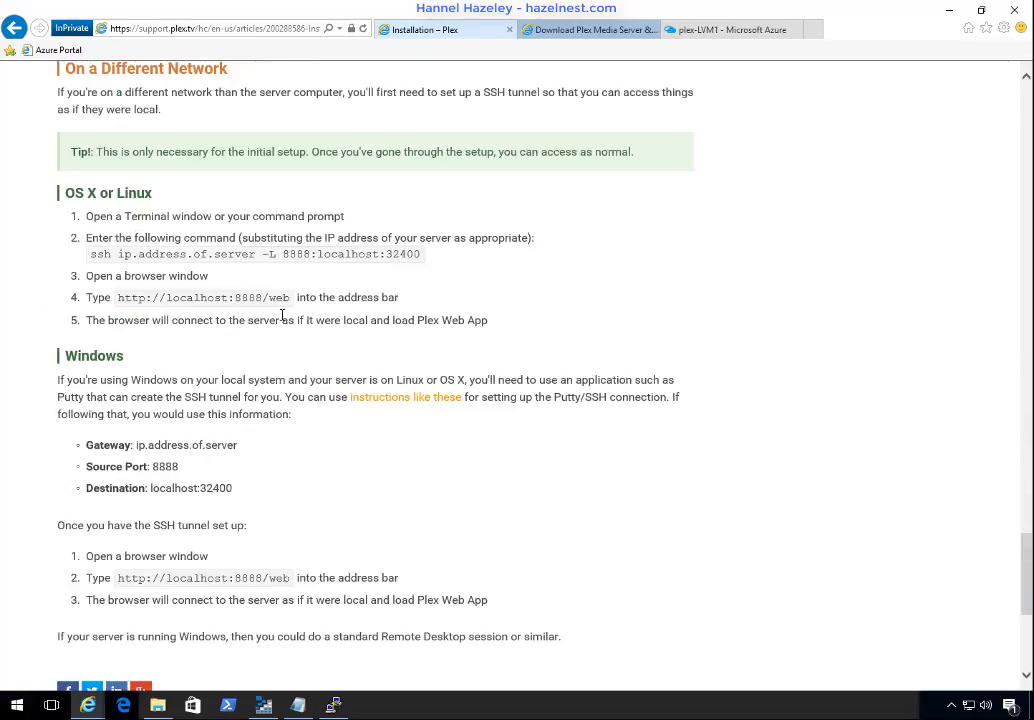
left_click_drag(58, 356, 491, 607)
scroll(491, 556, "up", 3)
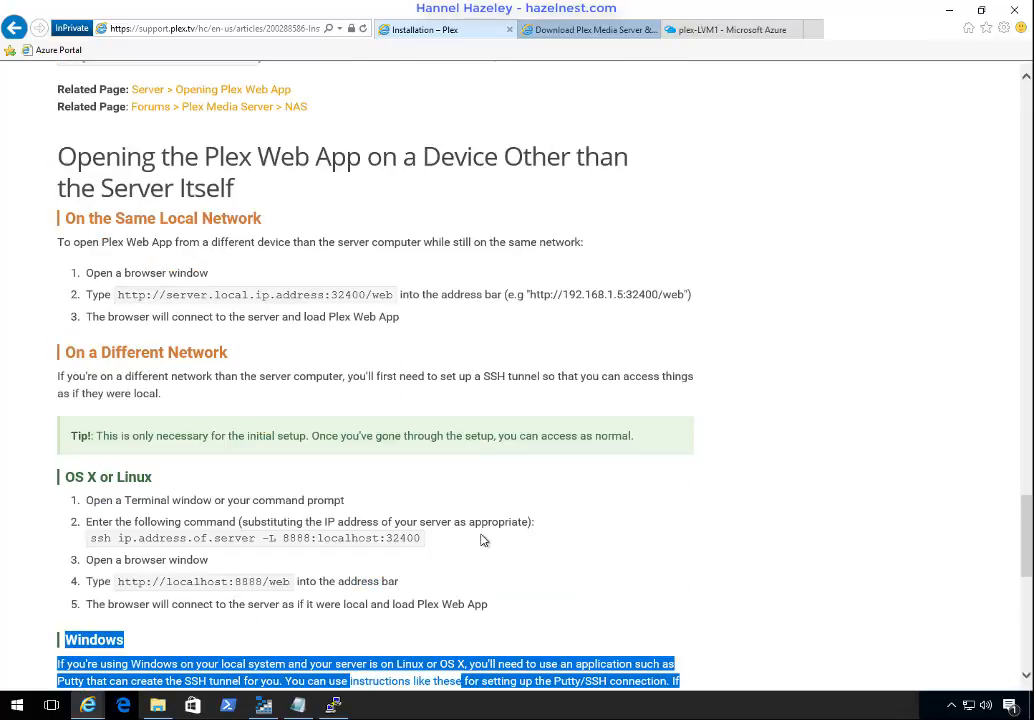
double_click(100, 159)
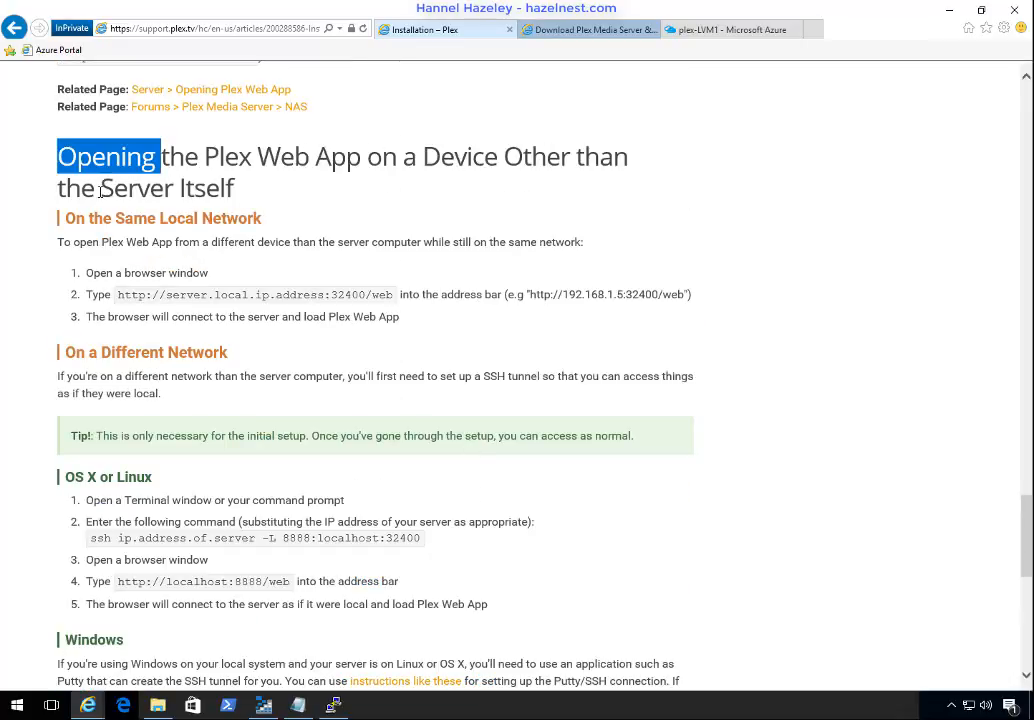
left_click(320, 212)
scroll(340, 275, "down", 4)
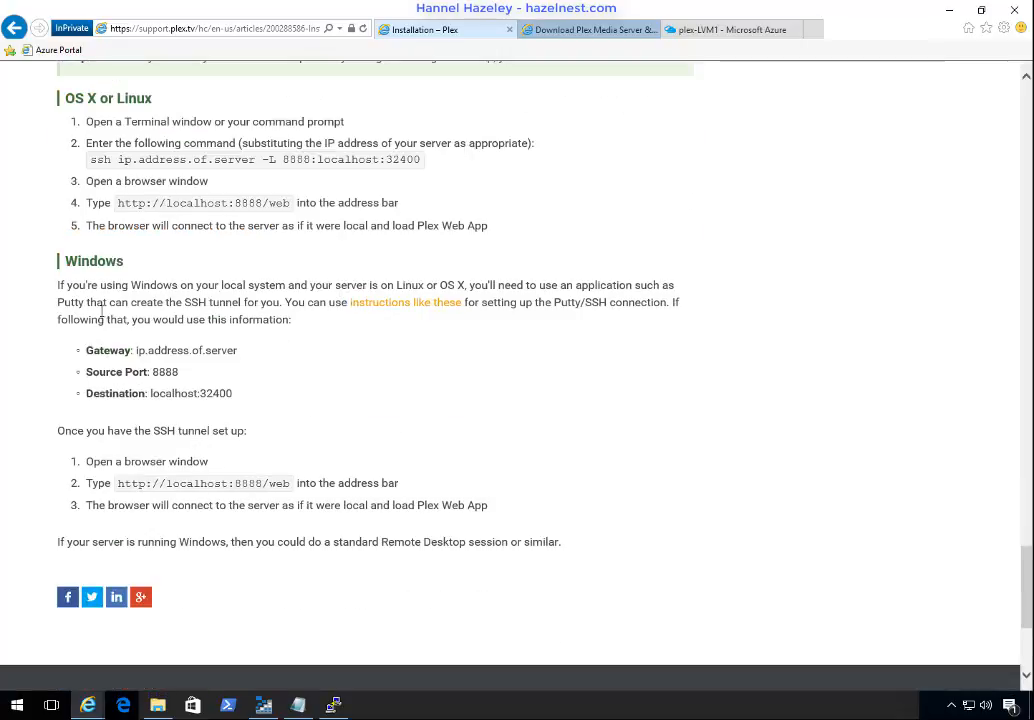
left_click_drag(150, 273, 208, 302)
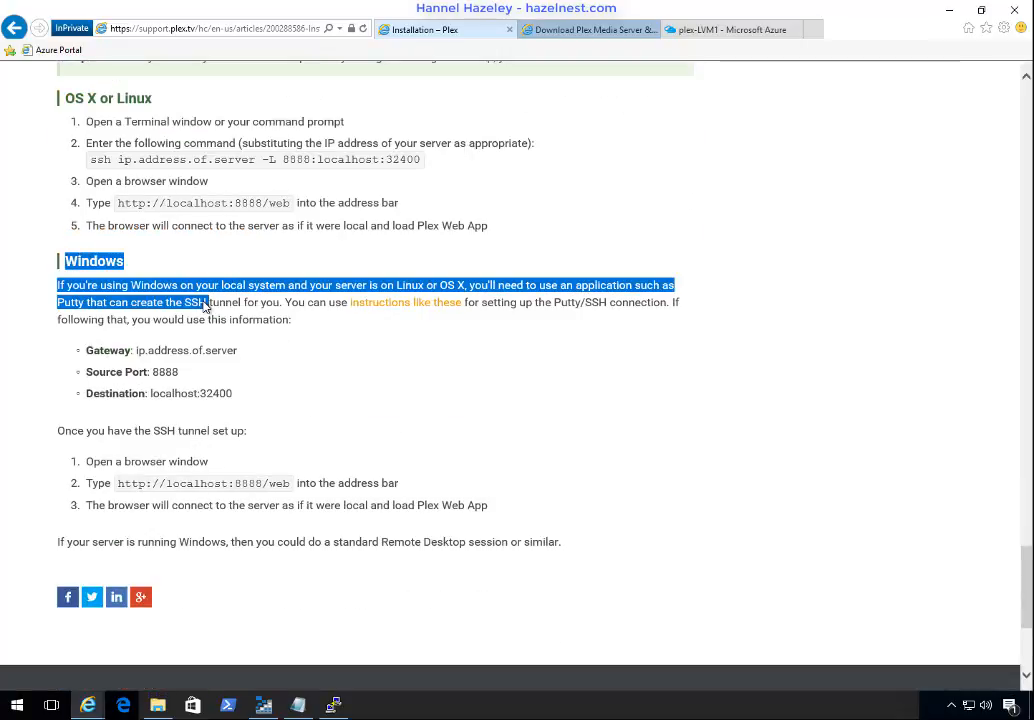
left_click(314, 393)
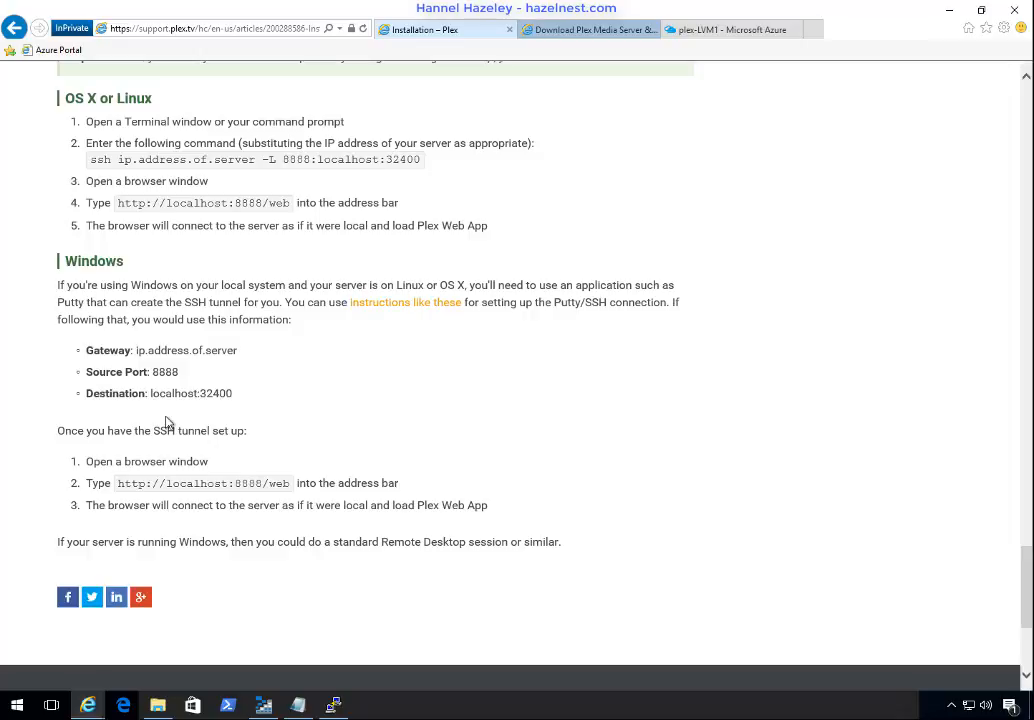
Step: In the Notepad notes, remove the /<none> suffix from the pasted IP address and select the remaining address for copying
left_click(334, 706)
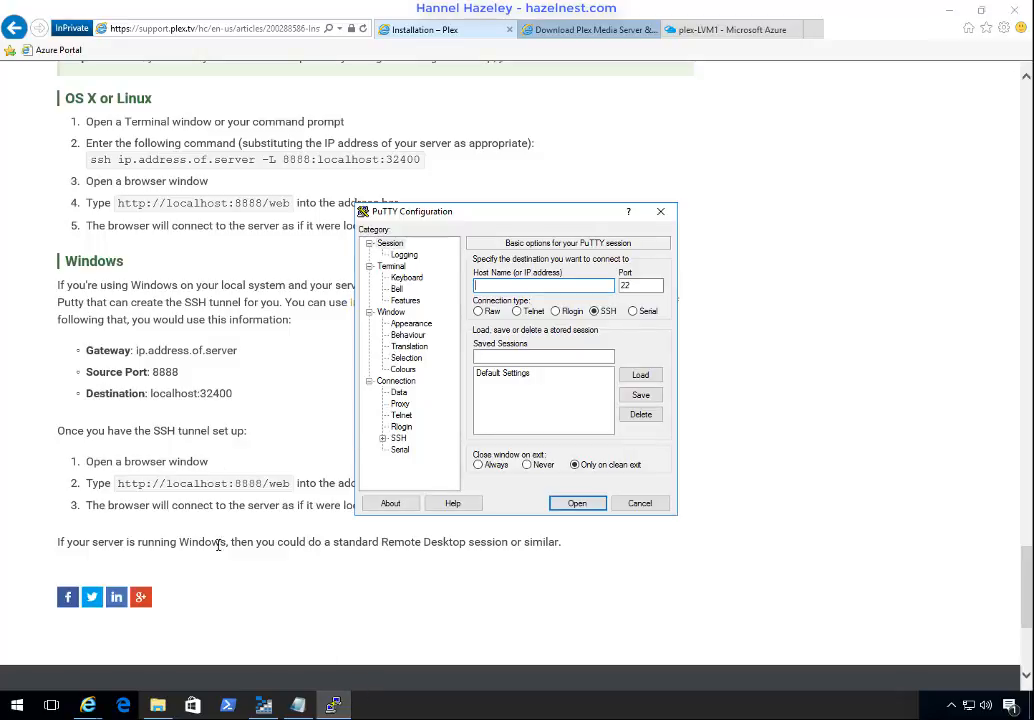
key("alt+Tab")
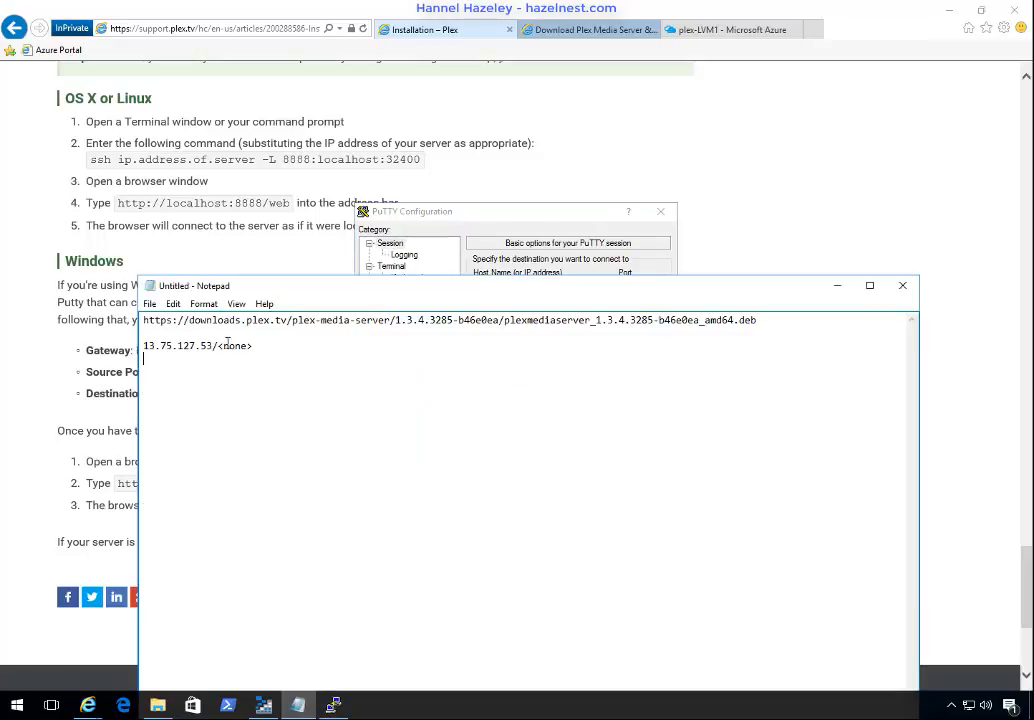
left_click(263, 347)
key("BackSpace")
key("BackSpace")
key("BackSpace")
key("BackSpace")
key("BackSpace")
key("BackSpace")
key("shift+Home")
key("ctrl+c")
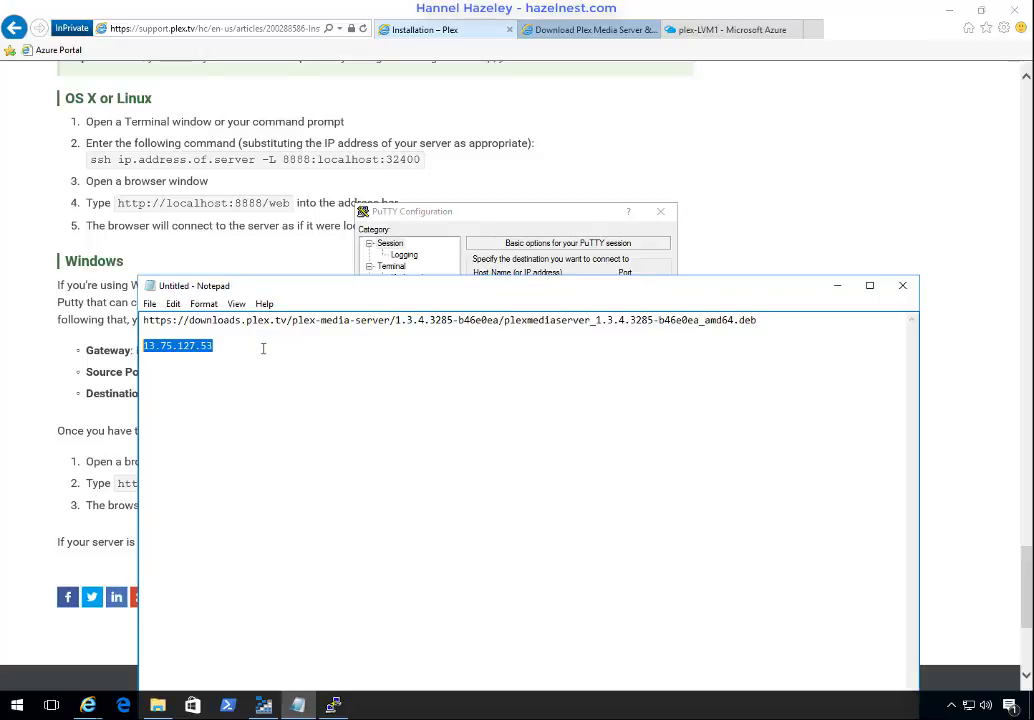
Step: In PuTTY, set the host name to 13.75.127.53 and name the saved session plex-LVM1, checking the virtual machine's name in the Azure portal
left_click(473, 211)
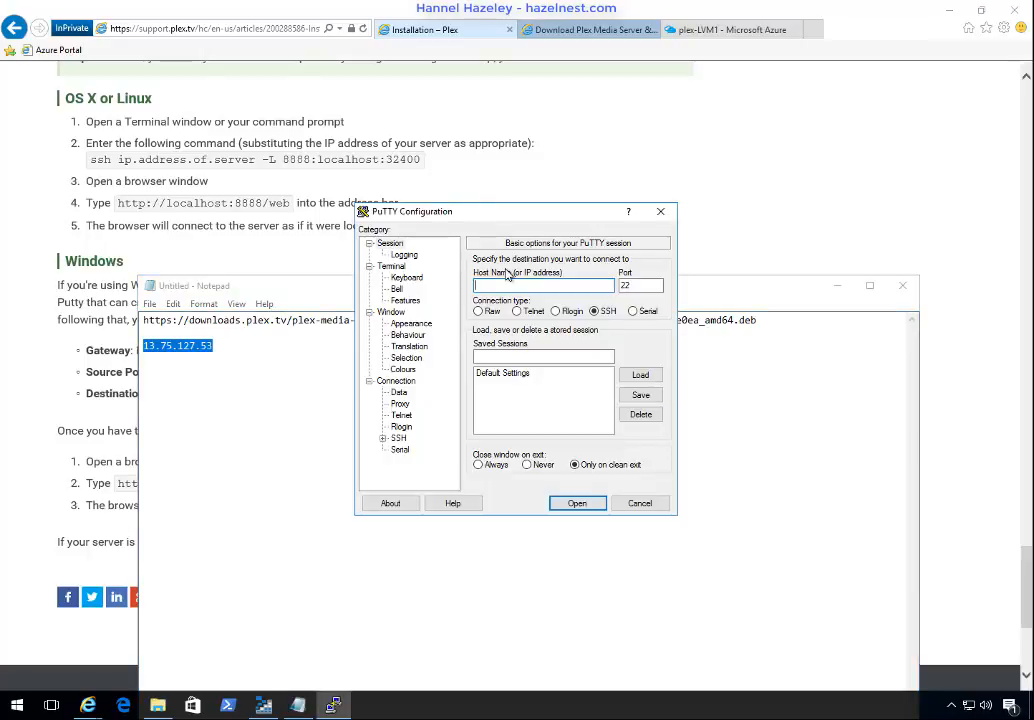
key("ctrl+v")
left_click(522, 358)
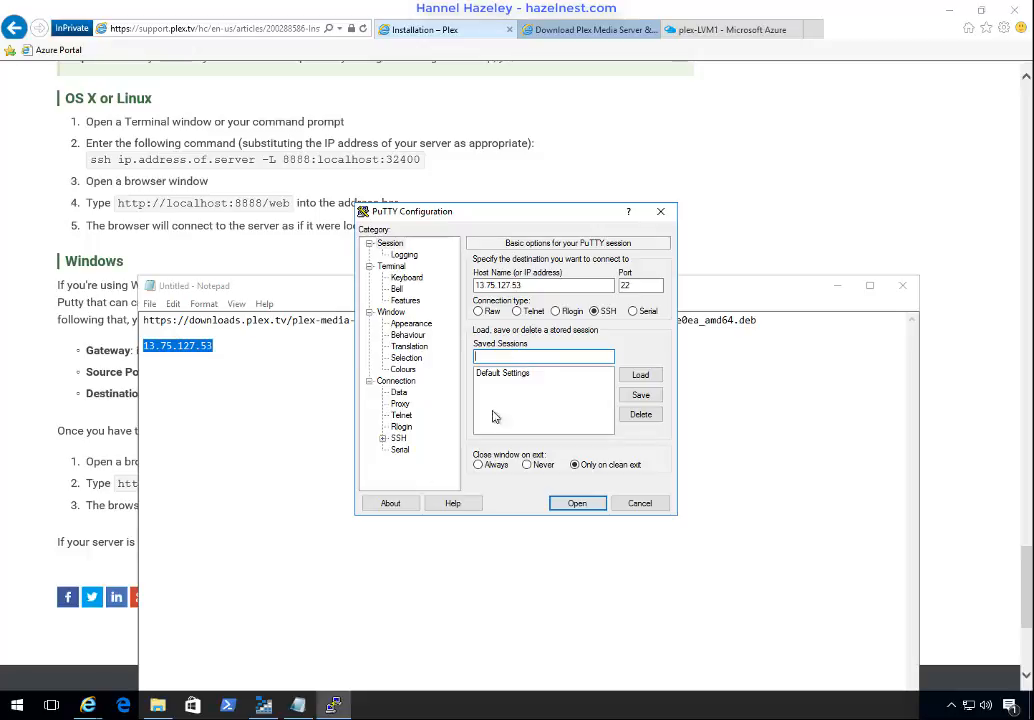
left_click(89, 704)
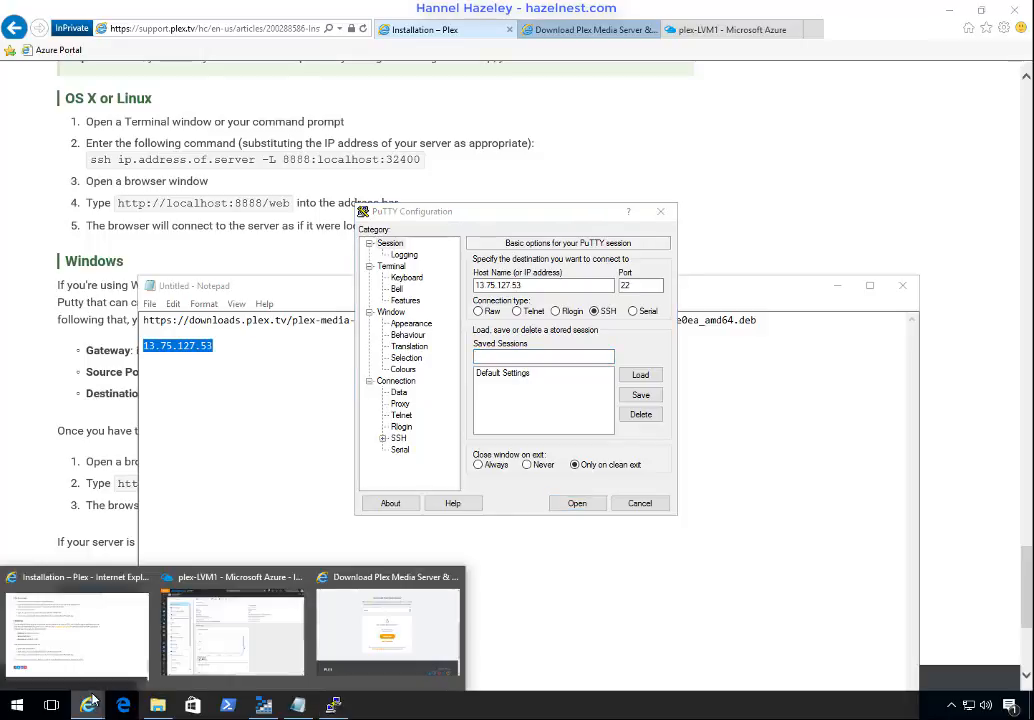
left_click(200, 630)
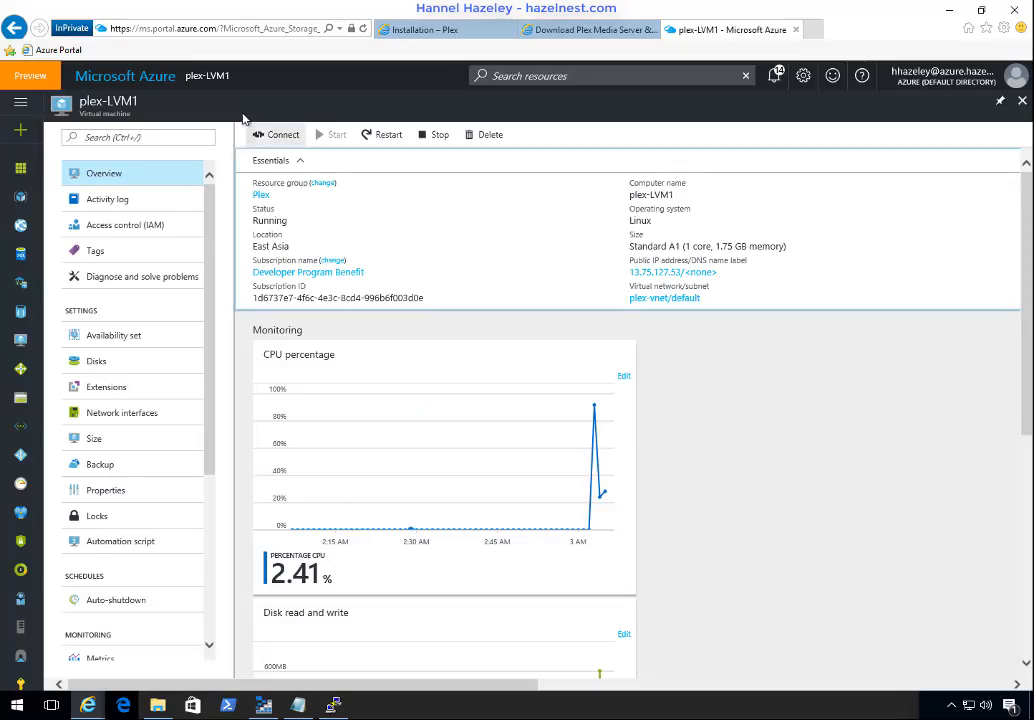
double_click(114, 104)
left_click_drag(113, 104, 83, 103)
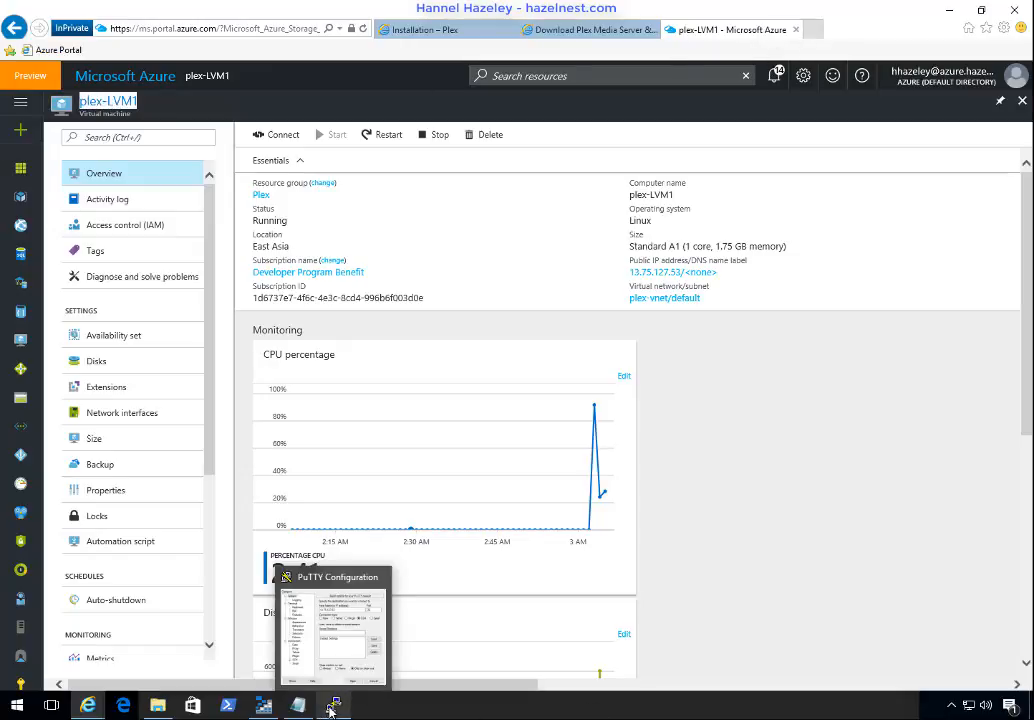
left_click(298, 708)
left_click(334, 708)
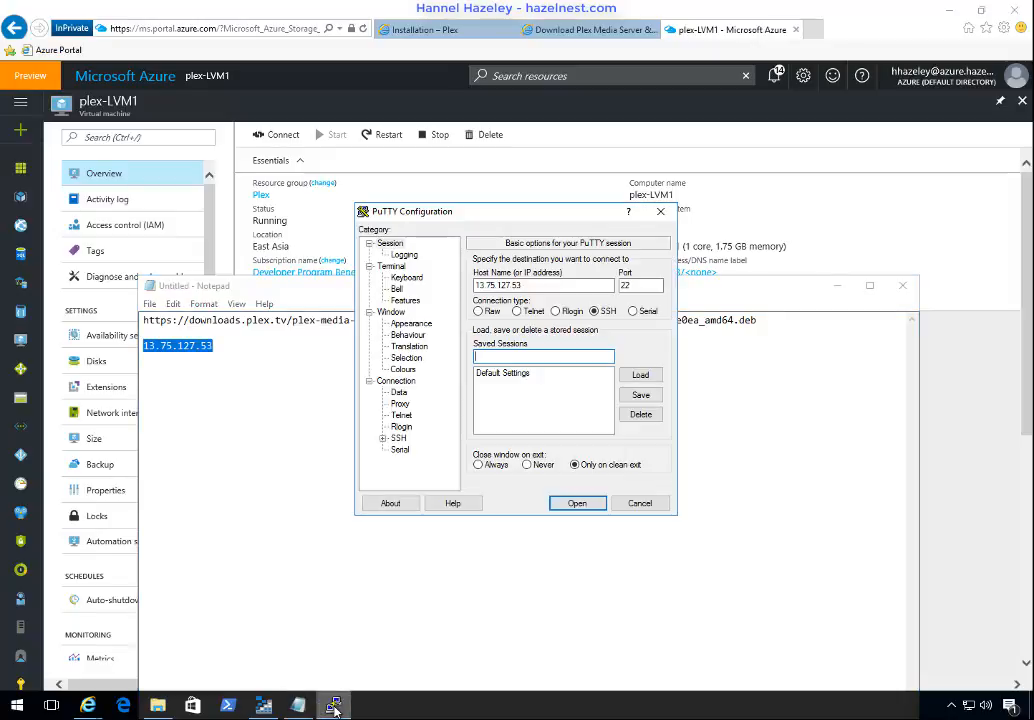
left_click(459, 30)
left_click(298, 708)
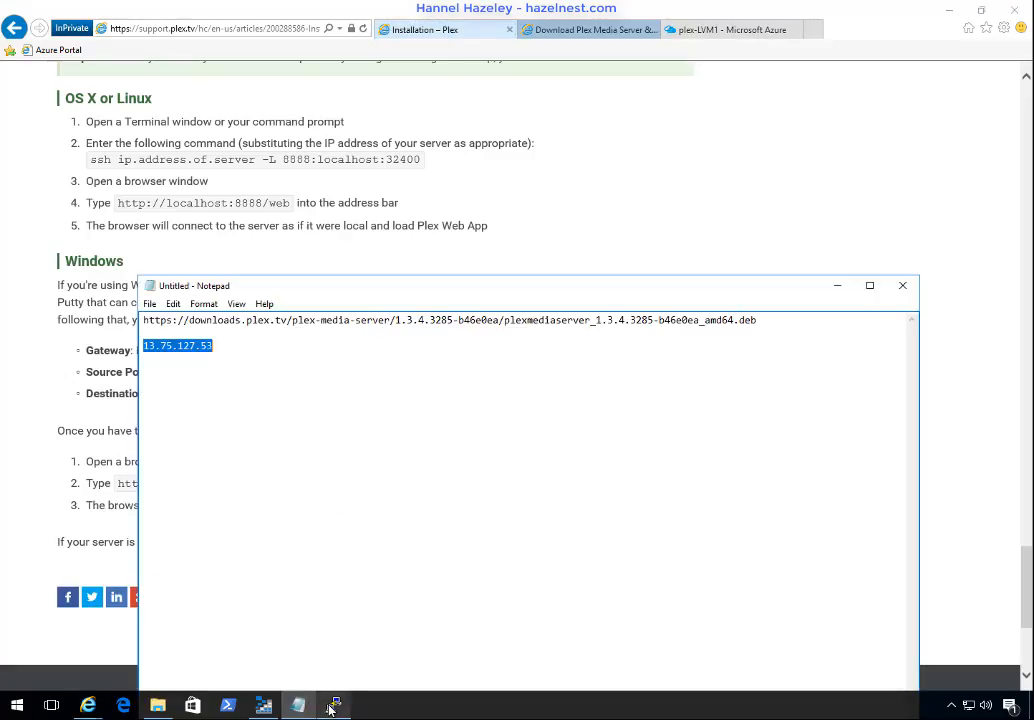
left_click(334, 708)
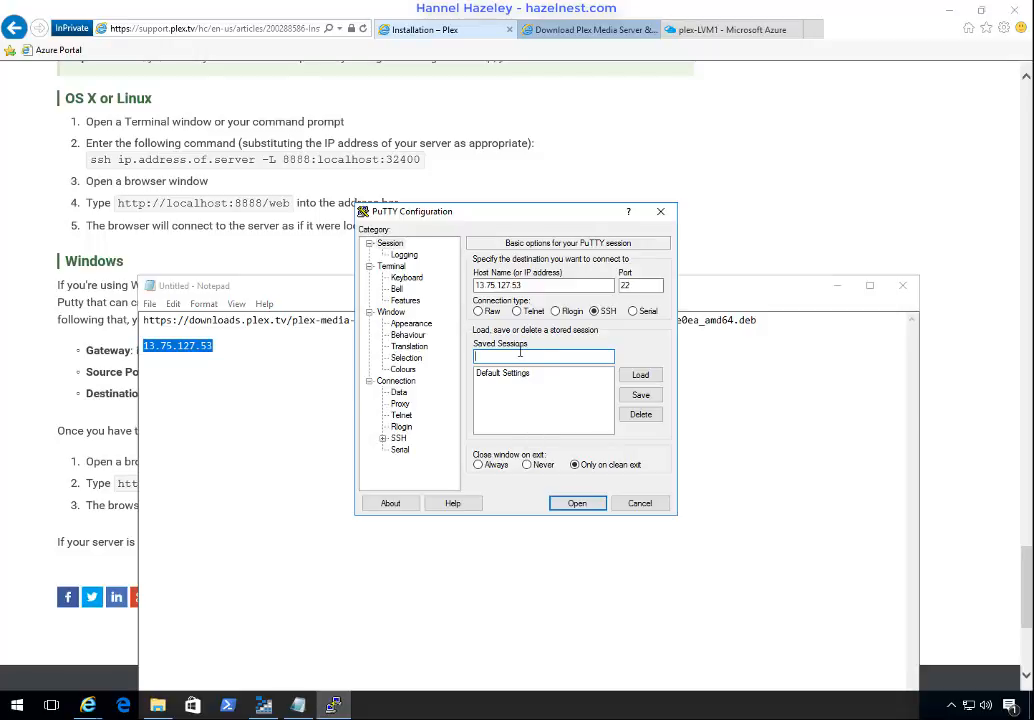
type("plex-LVM1")
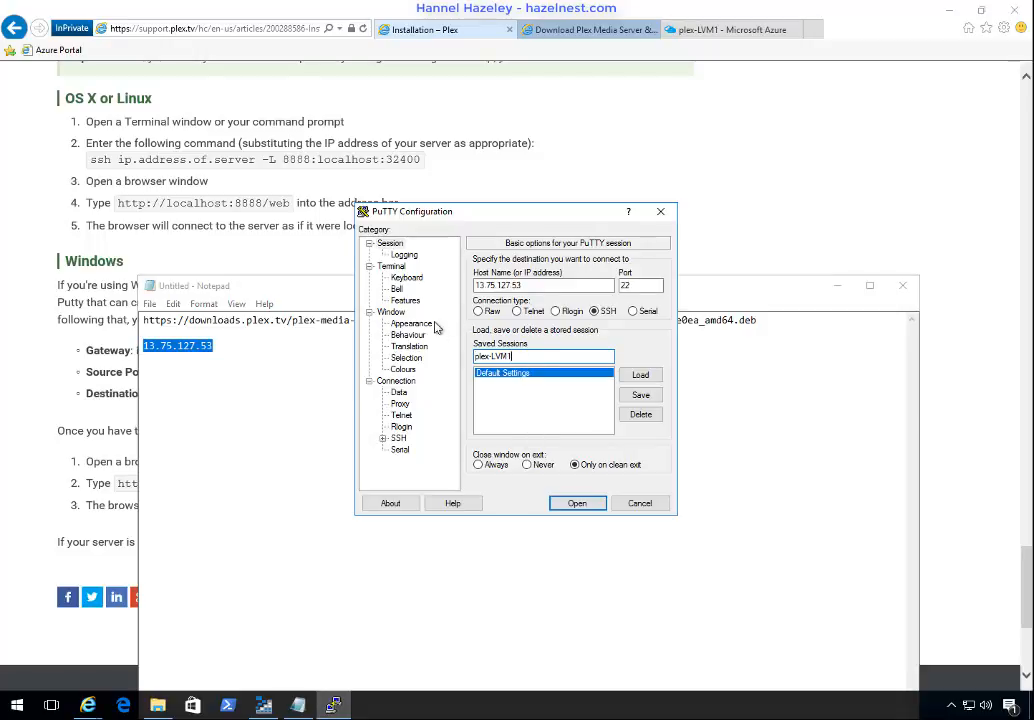
Step: Move Notepad clear of the article's tunnel instructions and set the source port of PuTTY's SSH tunnel to 8888
left_click_drag(291, 286, 391, 578)
left_click(519, 212)
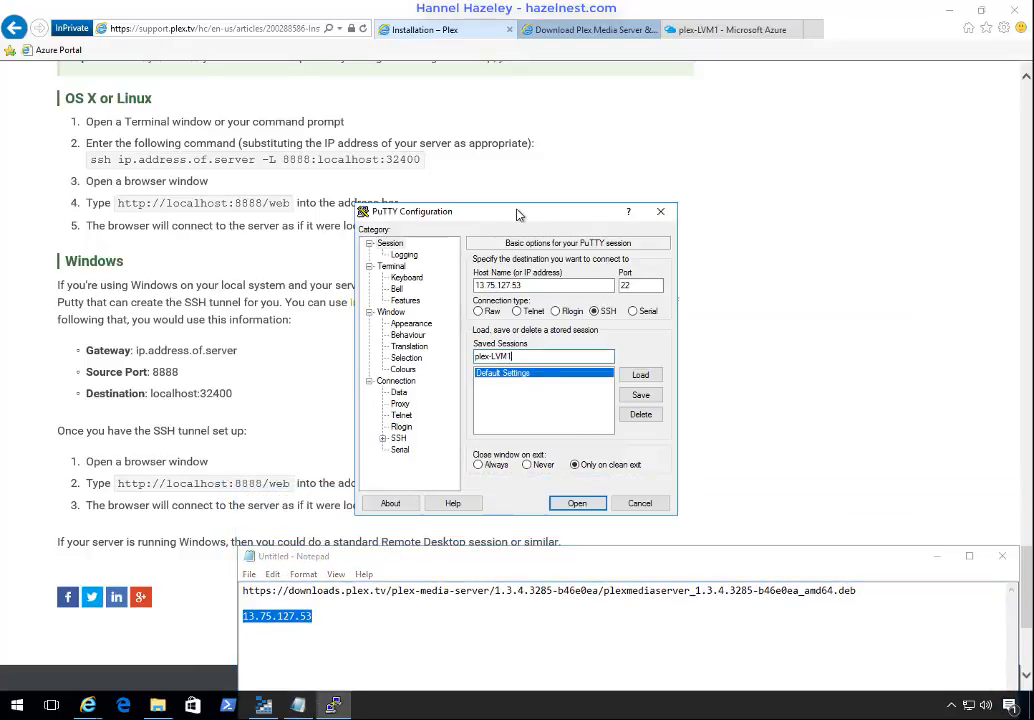
left_click(384, 439)
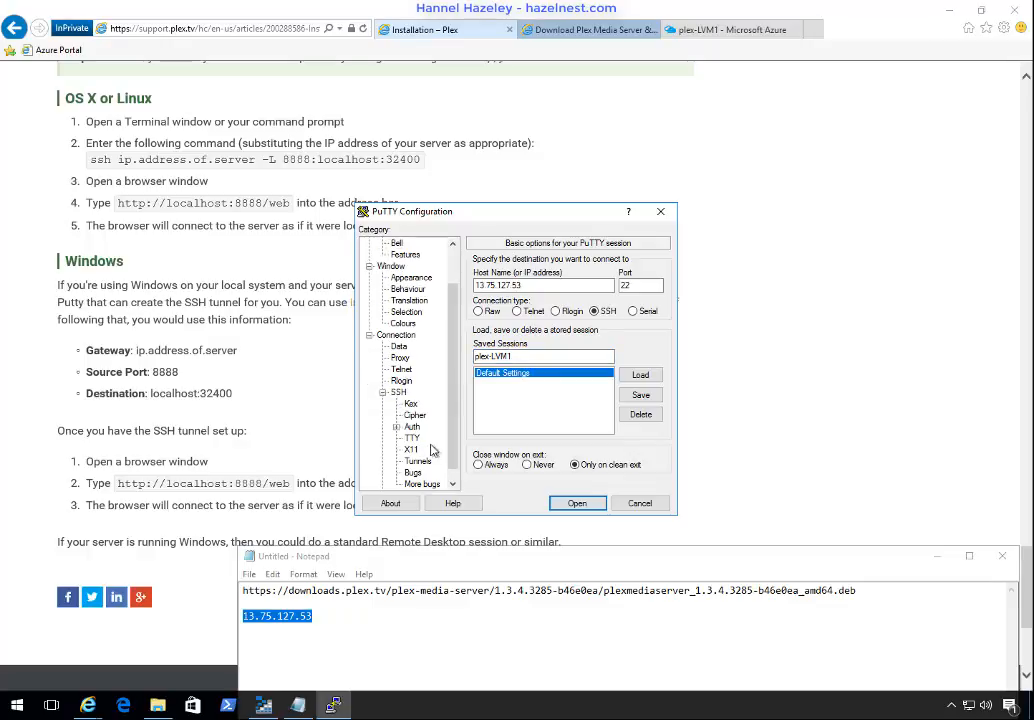
left_click(418, 461)
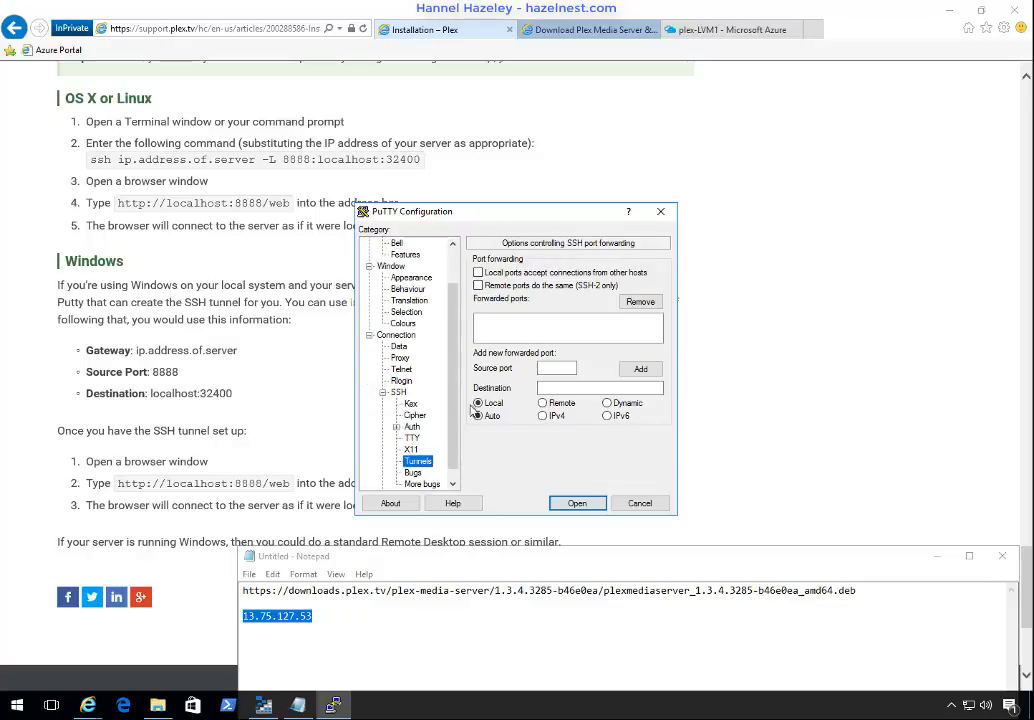
left_click(557, 367)
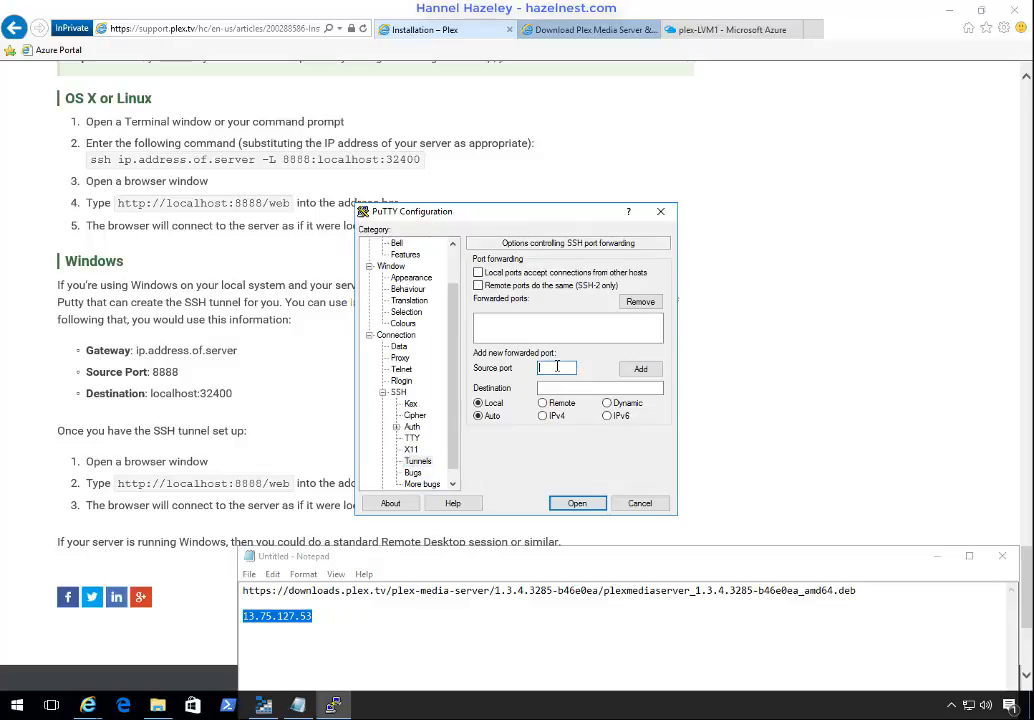
type("8888")
key("Tab")
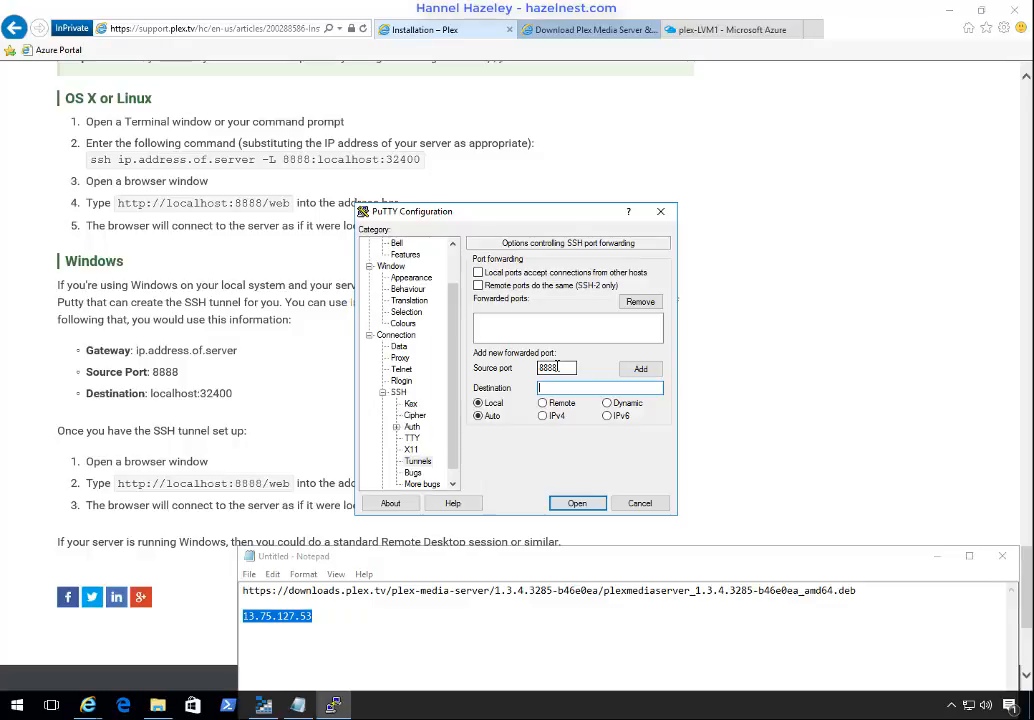
Step: Set the tunnel's destination to localhost:32400 and add it to the forwarded ports
type("localhost:32100")
key("BackSpace")
key("BackSpace")
key("BackSpace")
key("BackSpace")
type("2400")
left_click(642, 369)
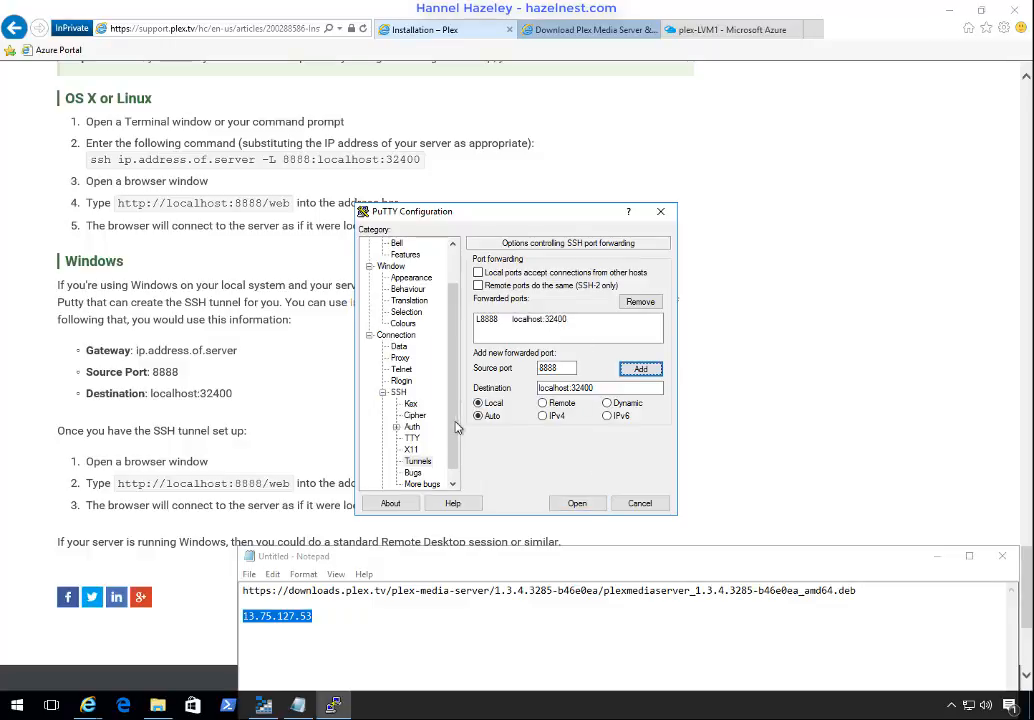
Step: Return to the basic session options and save the configuration as plex-LVM1
scroll(460, 353, "up", 2)
left_click(404, 245)
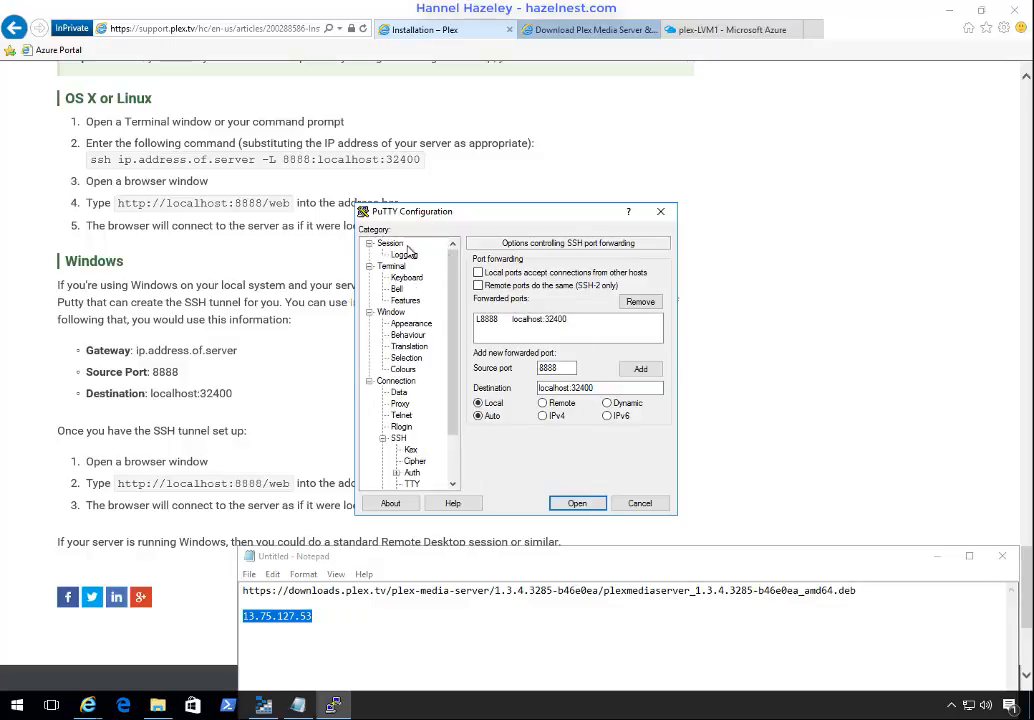
left_click(400, 247)
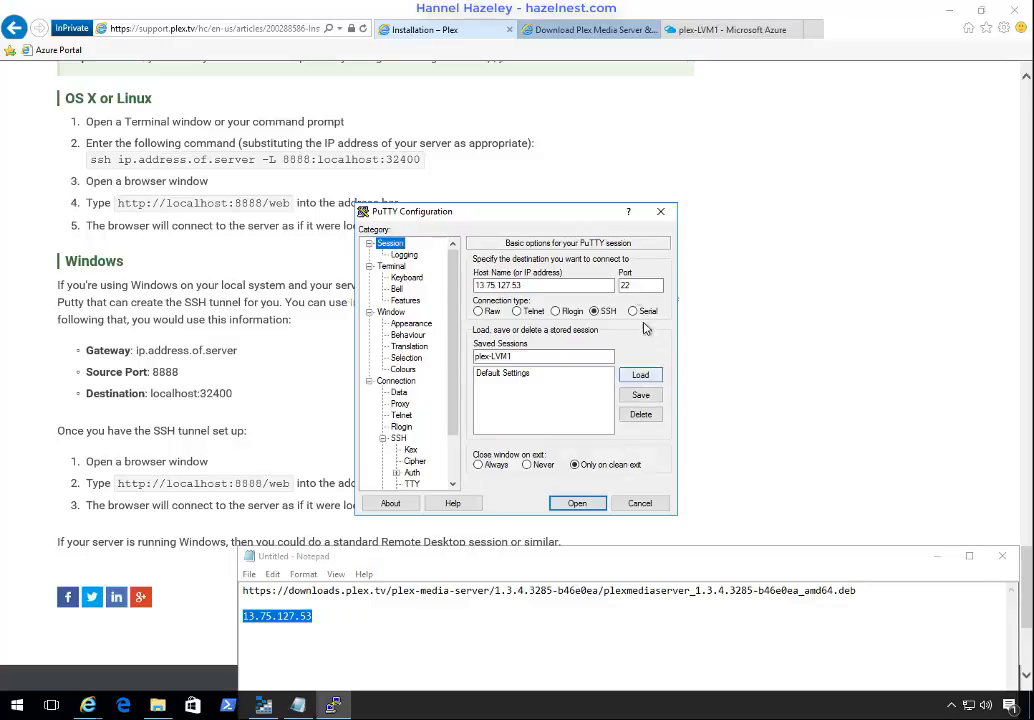
left_click(641, 396)
Step: Load the saved plex-LVM1 session, open the connection and accept the server's host key into the cache
left_click(502, 382)
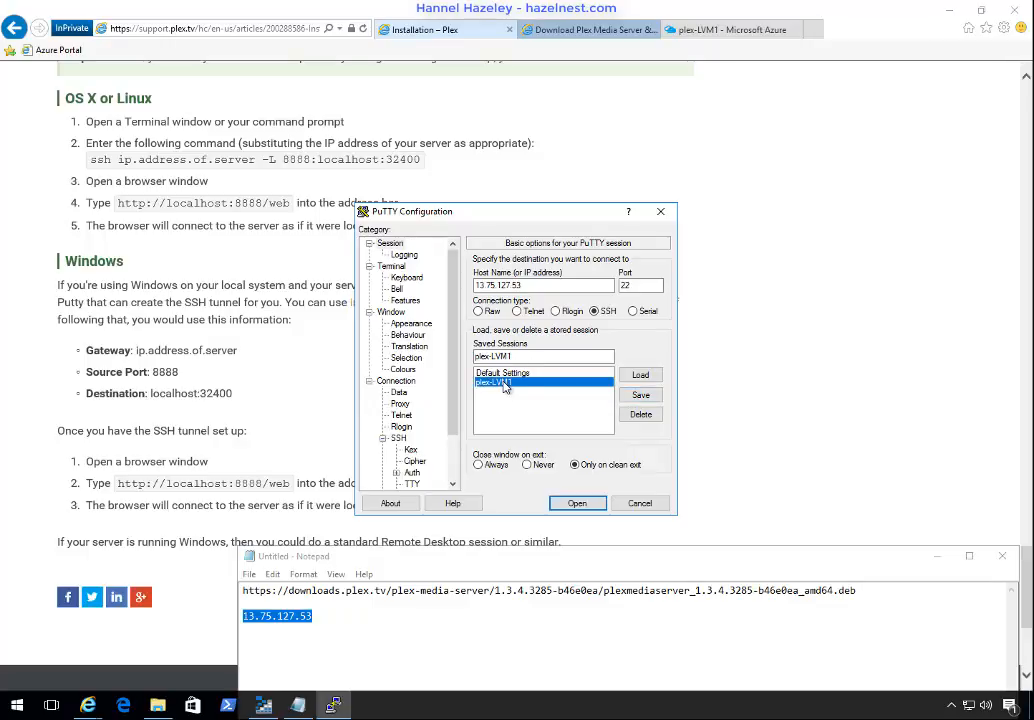
left_click(640, 375)
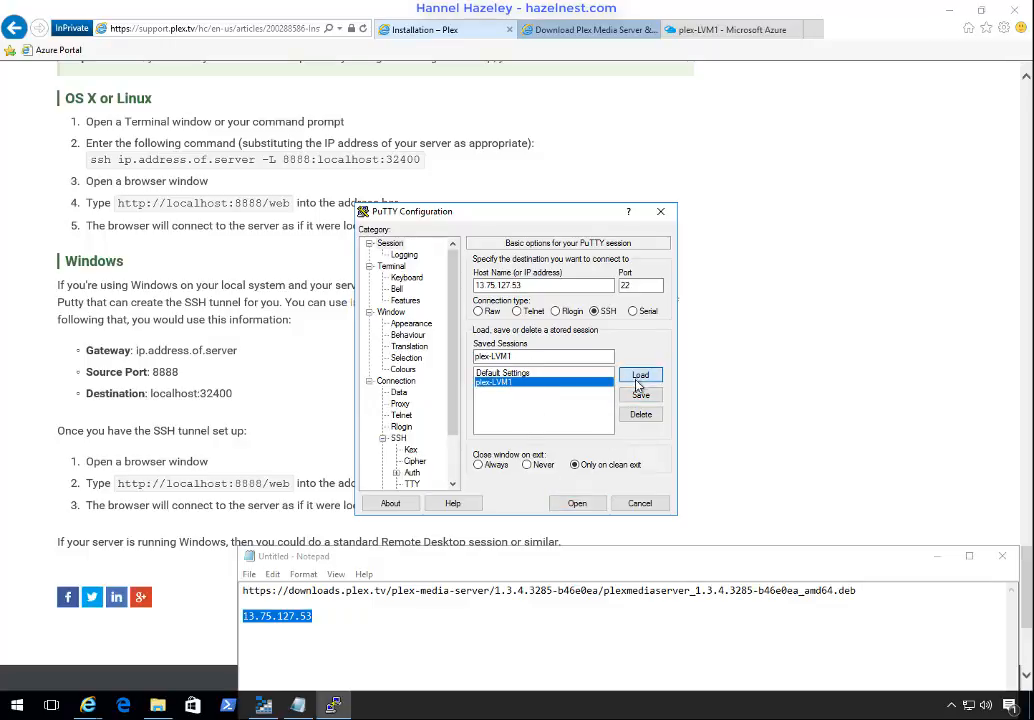
left_click(576, 512)
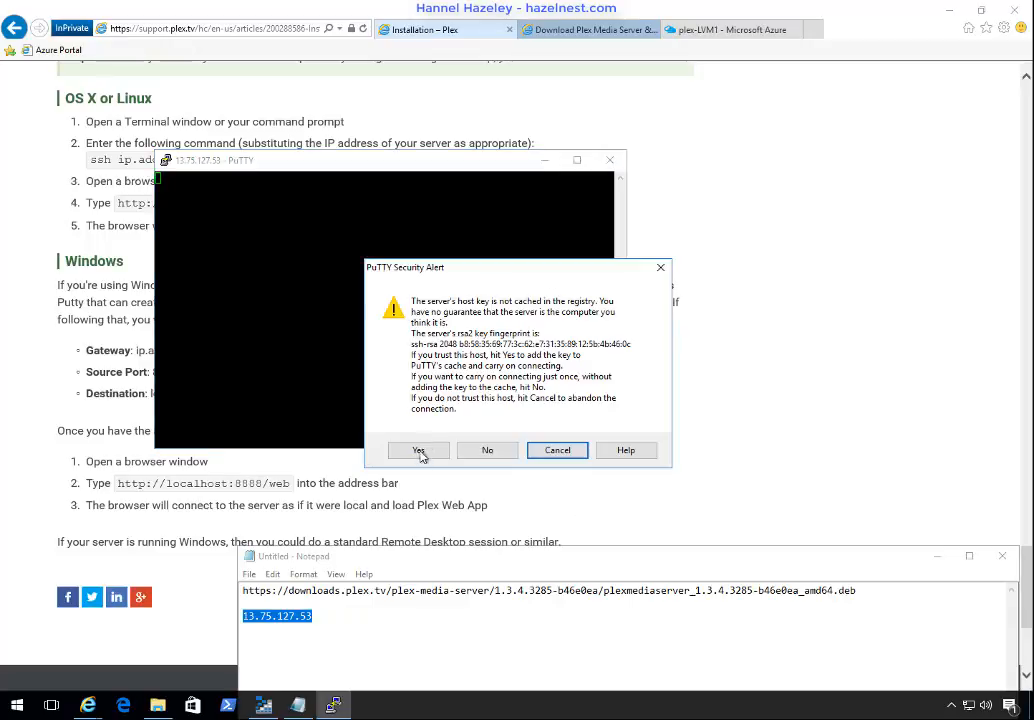
left_click(420, 450)
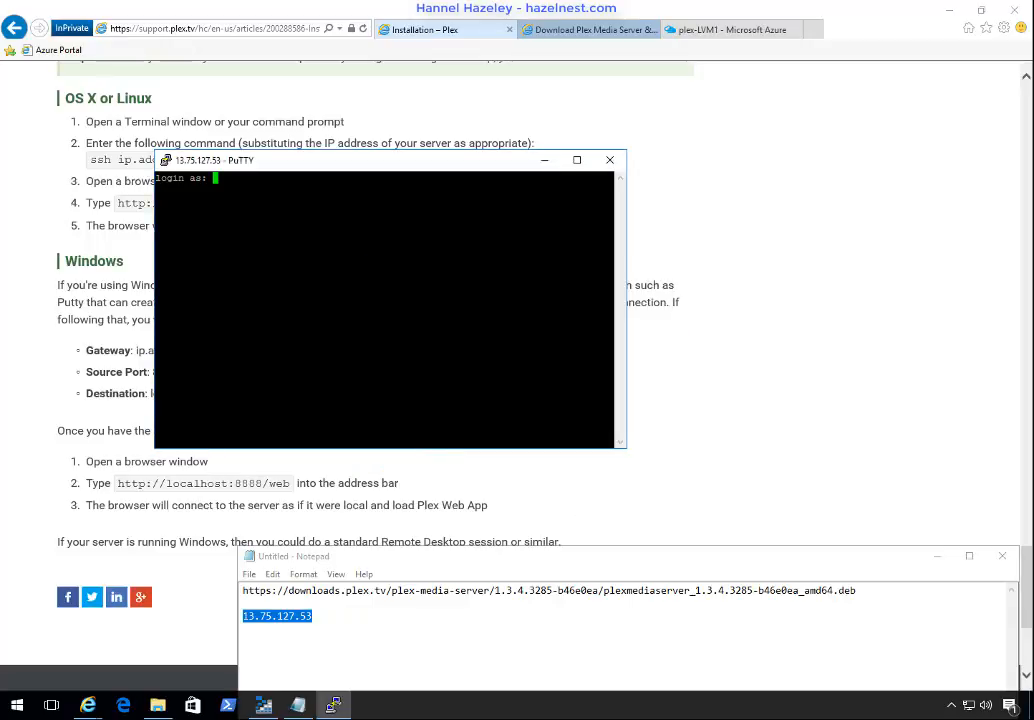
Step: Log in to the server with the account's user name and password, and maximize the terminal window
type("hannel")
key("Return")
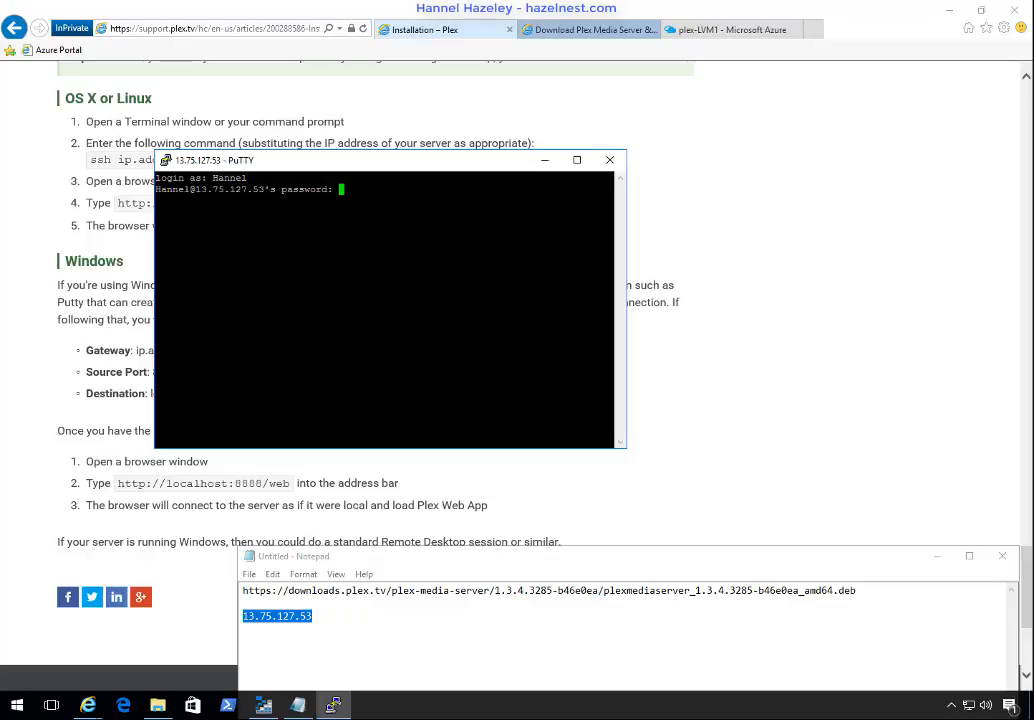
key("Return")
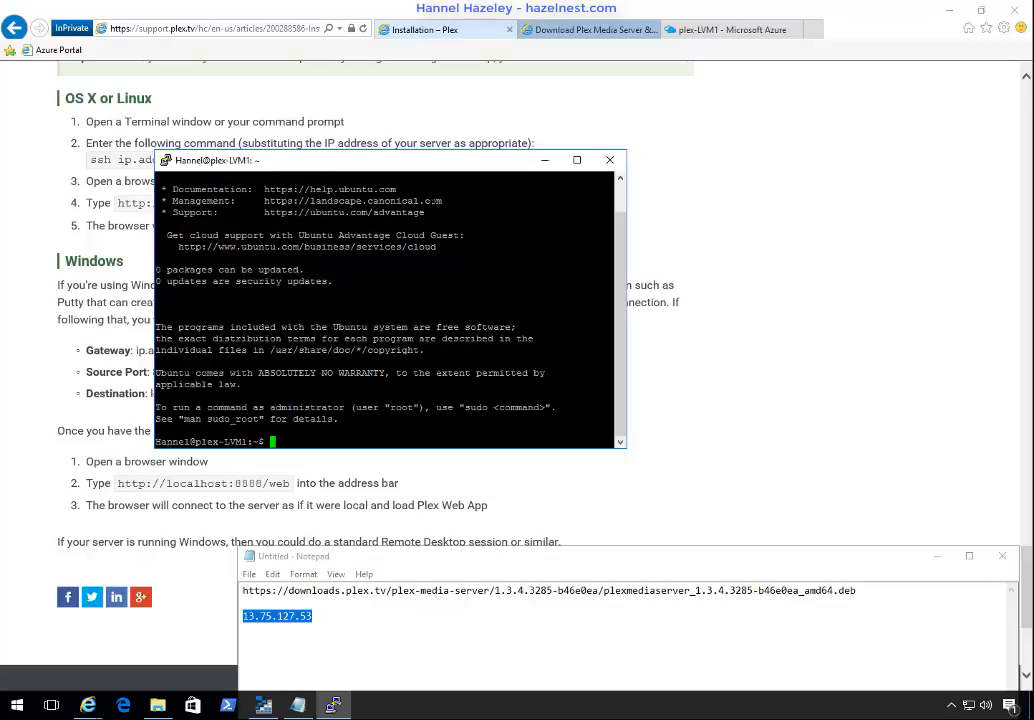
double_click(417, 162)
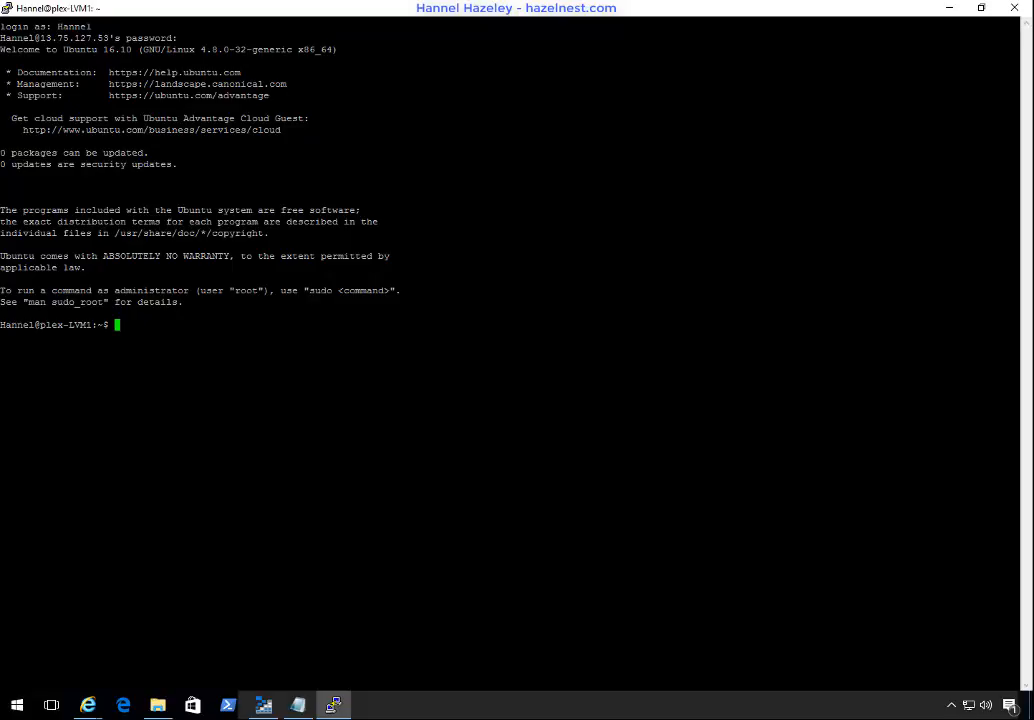
Step: Examine the Plex Installation article's Linux section for the Ubuntu .deb package install instructions
left_click(88, 705)
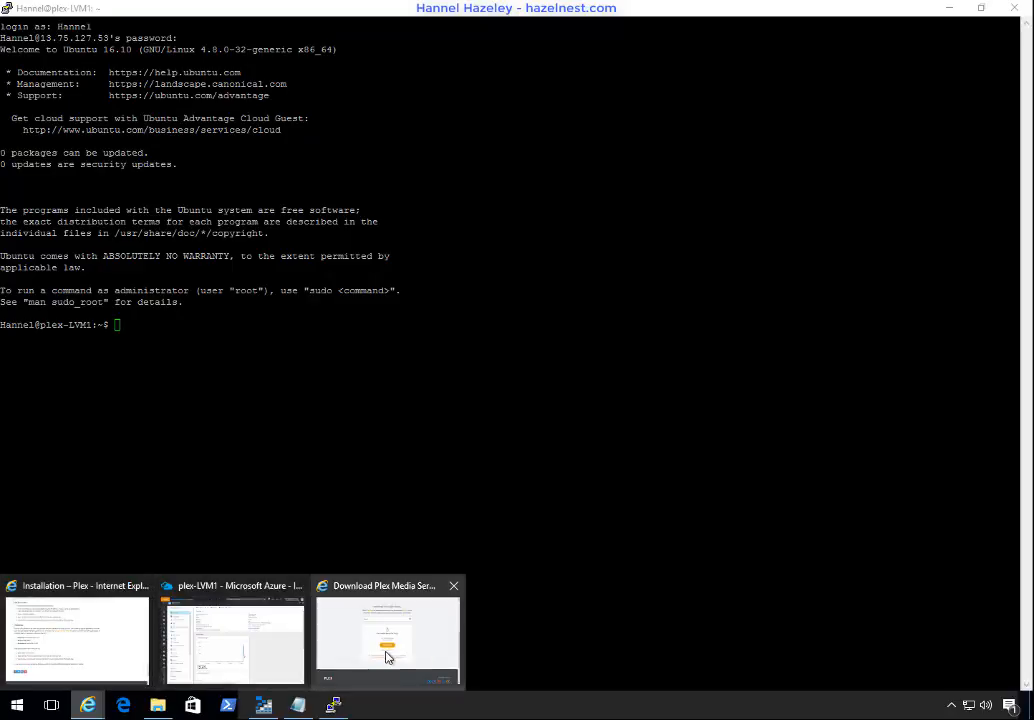
left_click(360, 658)
scroll(366, 418, "up", 5)
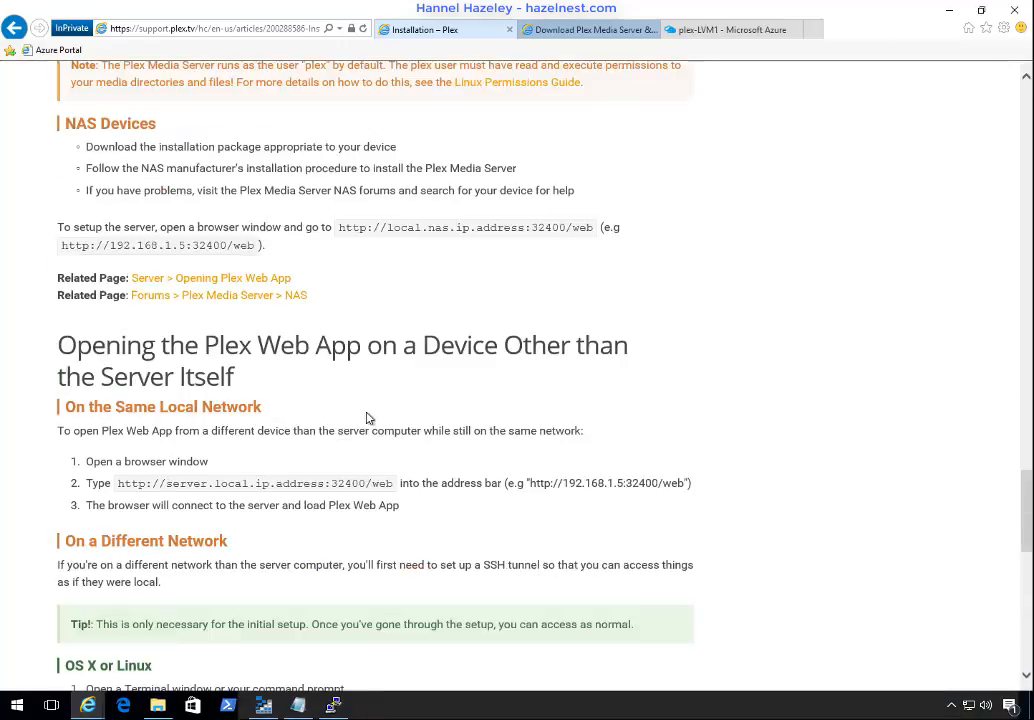
scroll(366, 418, "up", 20)
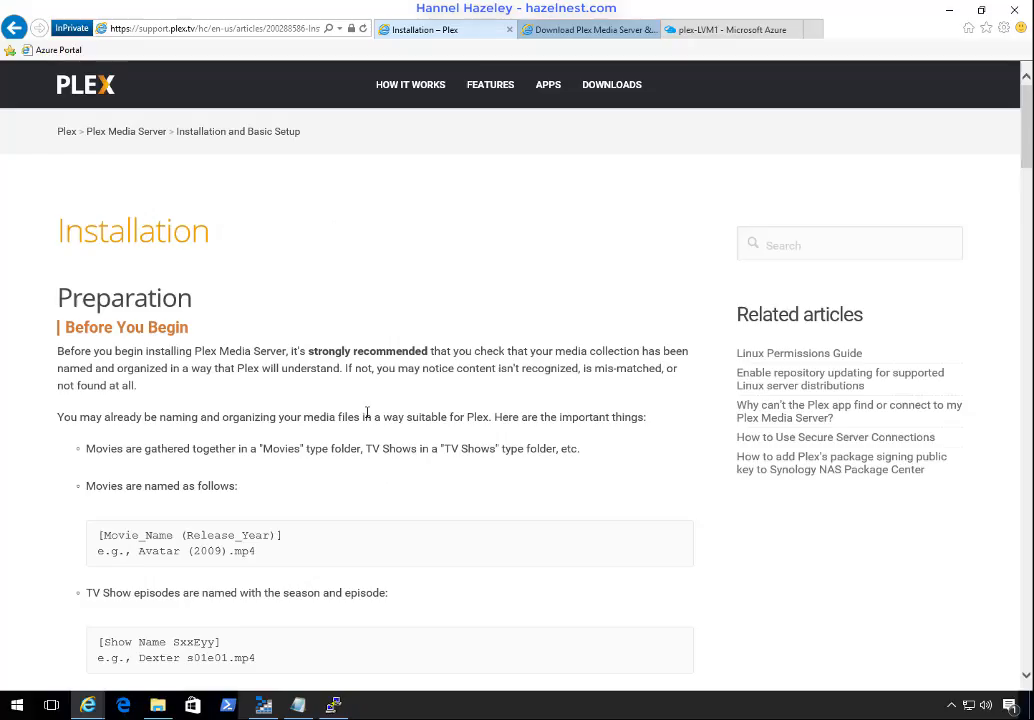
scroll(366, 418, "down", 15)
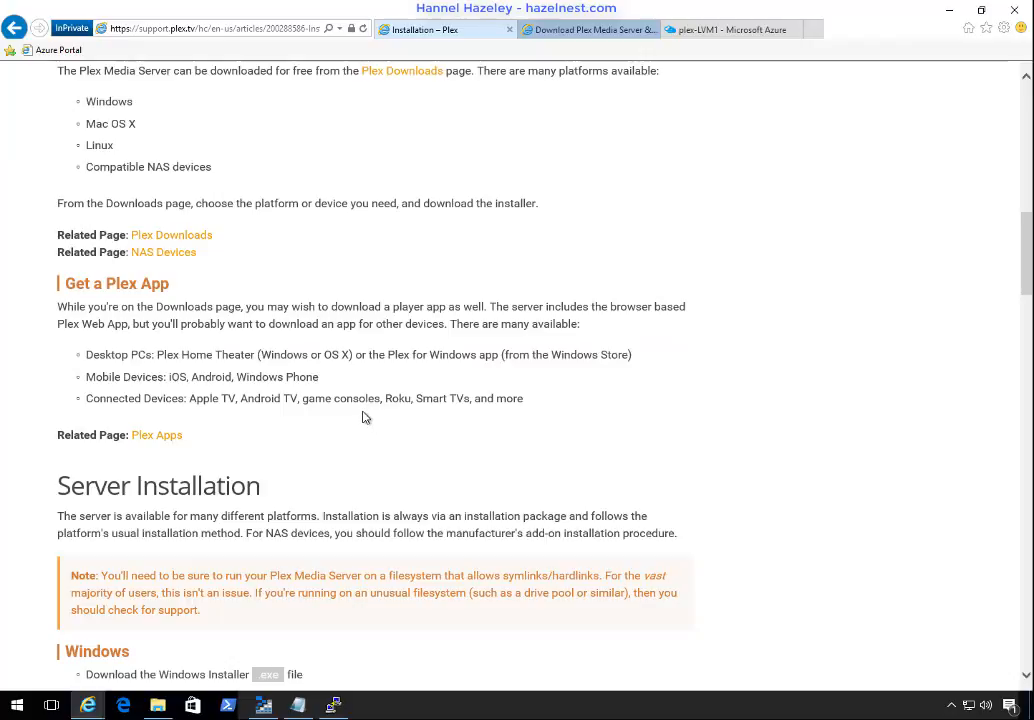
scroll(366, 418, "down", 10)
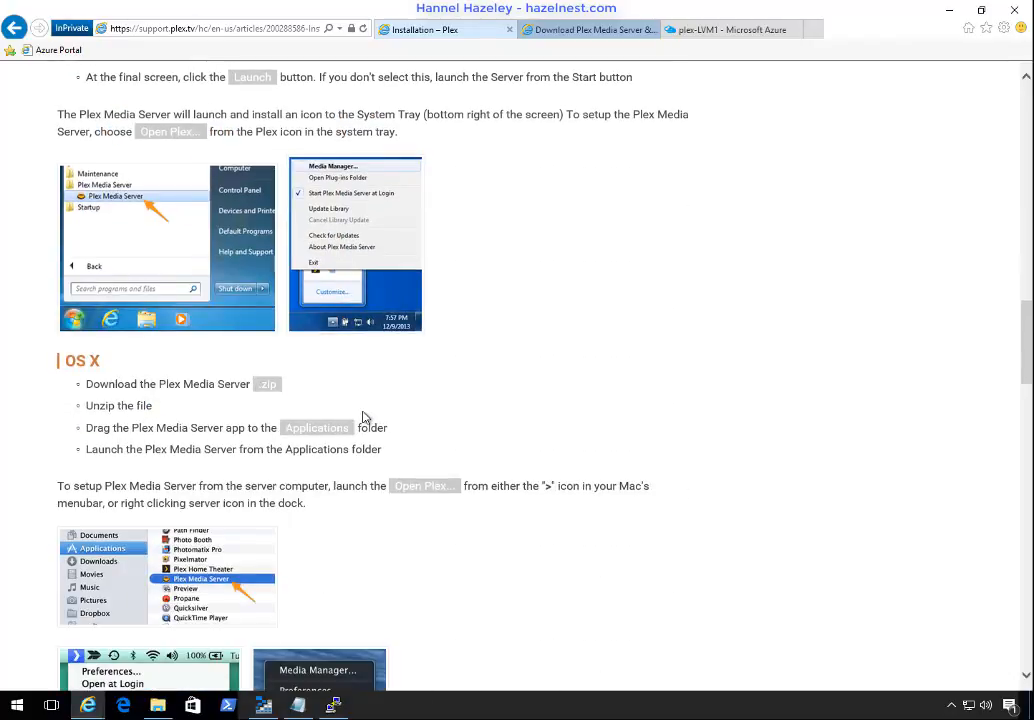
scroll(366, 418, "down", 5)
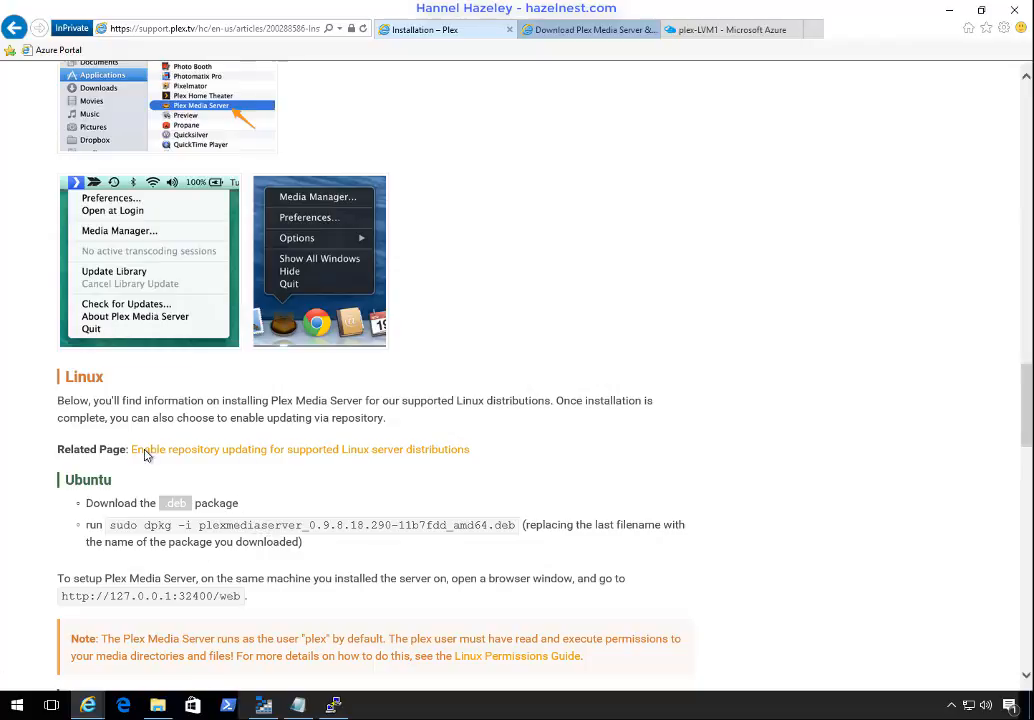
Step: Switch to Notepad and copy the full Plex Media Server .deb download URL
mouse_move(335, 708)
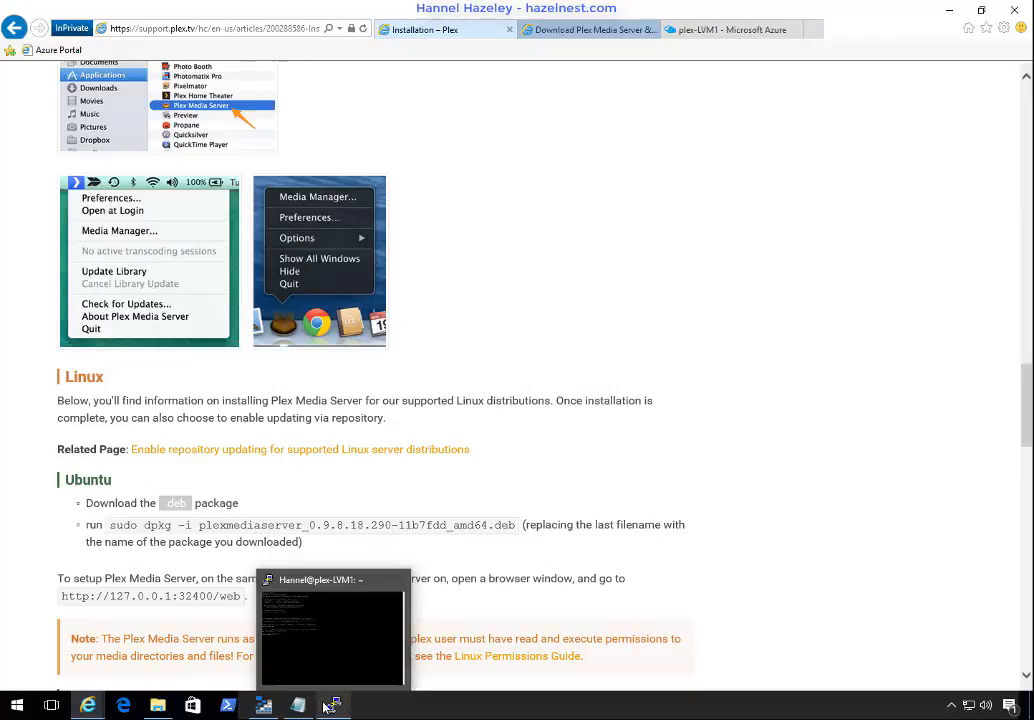
left_click(335, 708)
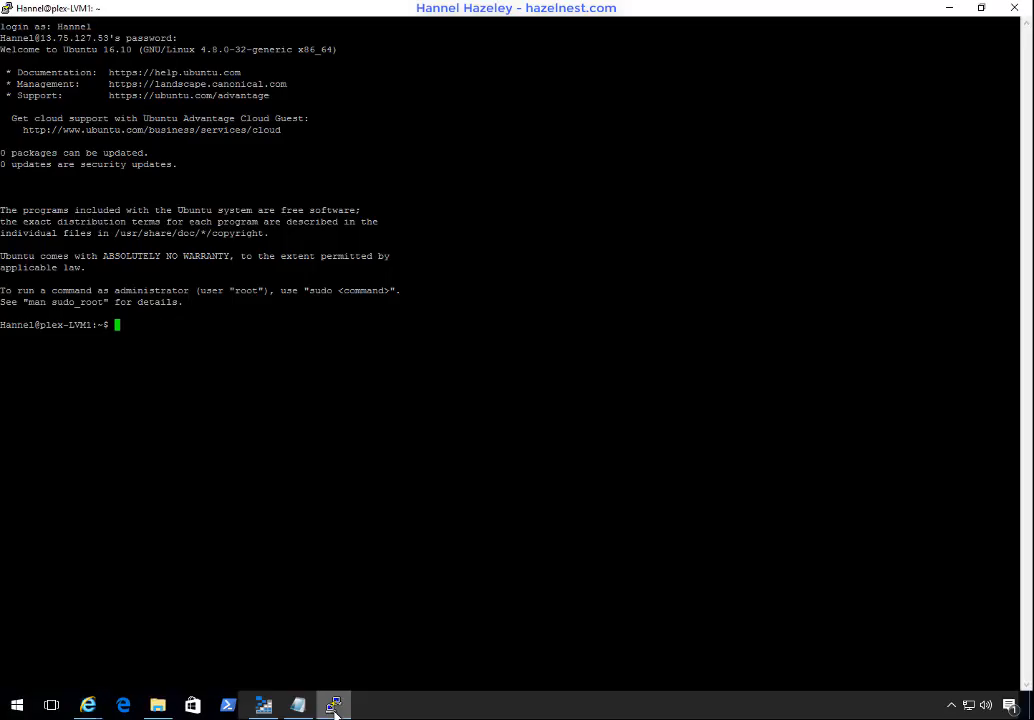
left_click(298, 706)
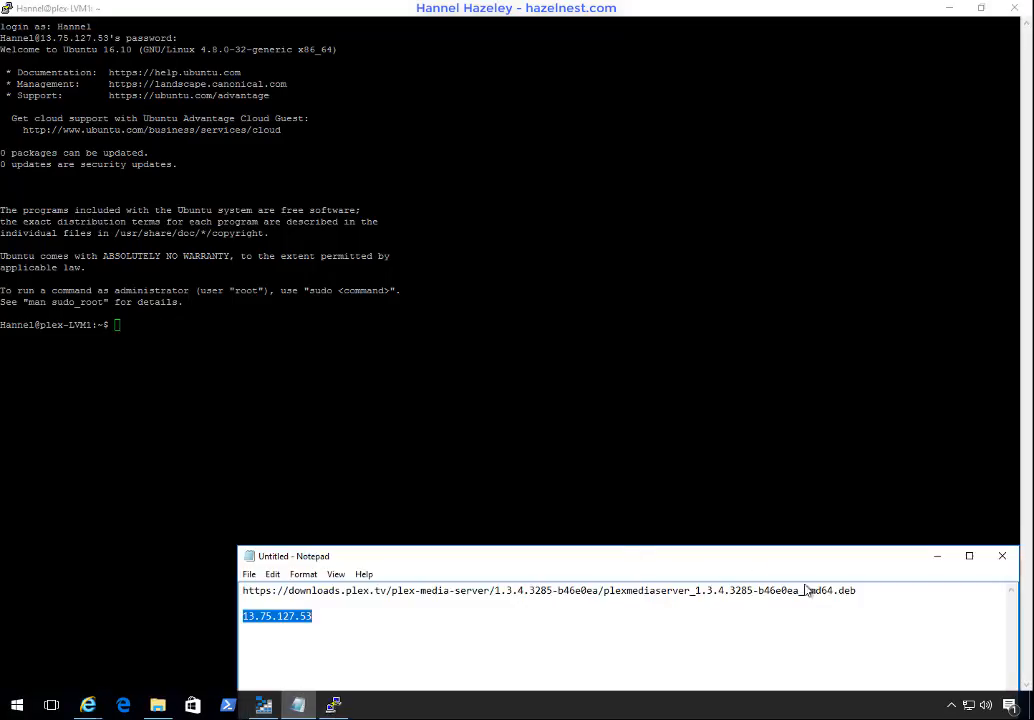
left_click_drag(862, 591, 242, 591)
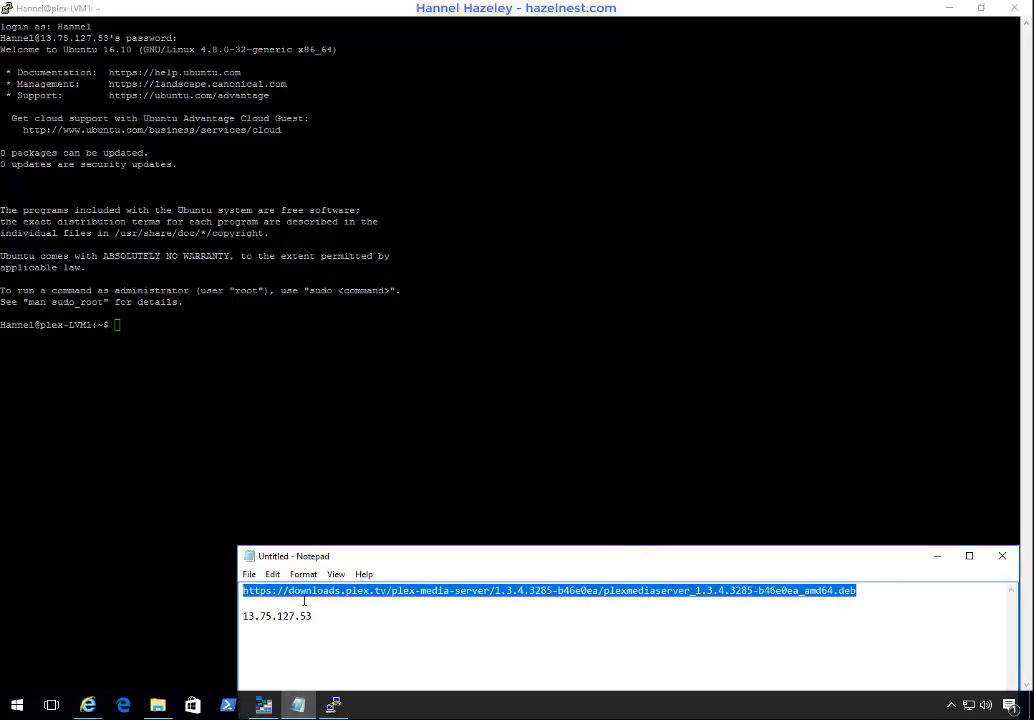
right_click(316, 592)
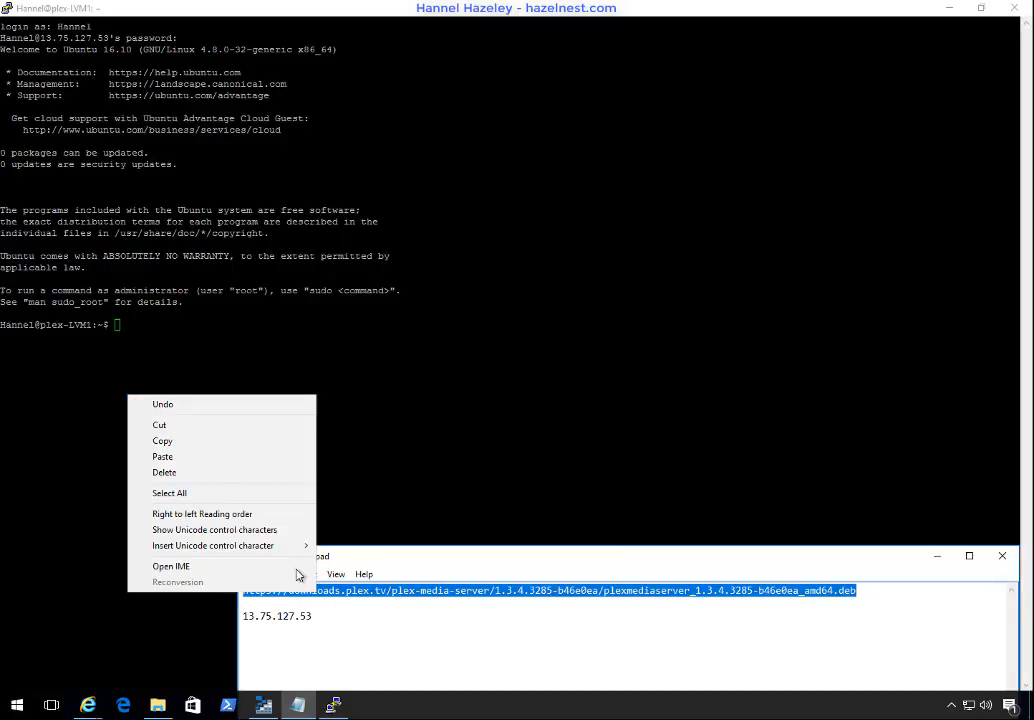
left_click(205, 441)
Step: Return to the PuTTY terminal and create a /downloads directory with sudo mkdir
left_click(364, 14)
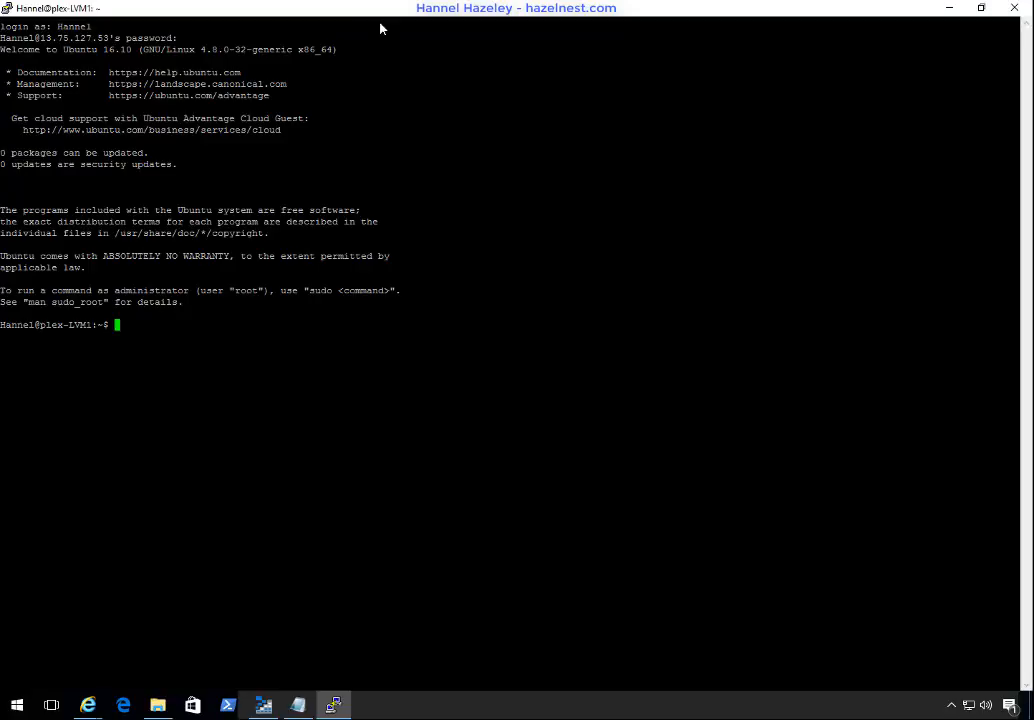
type("sudo mkdir /downloads")
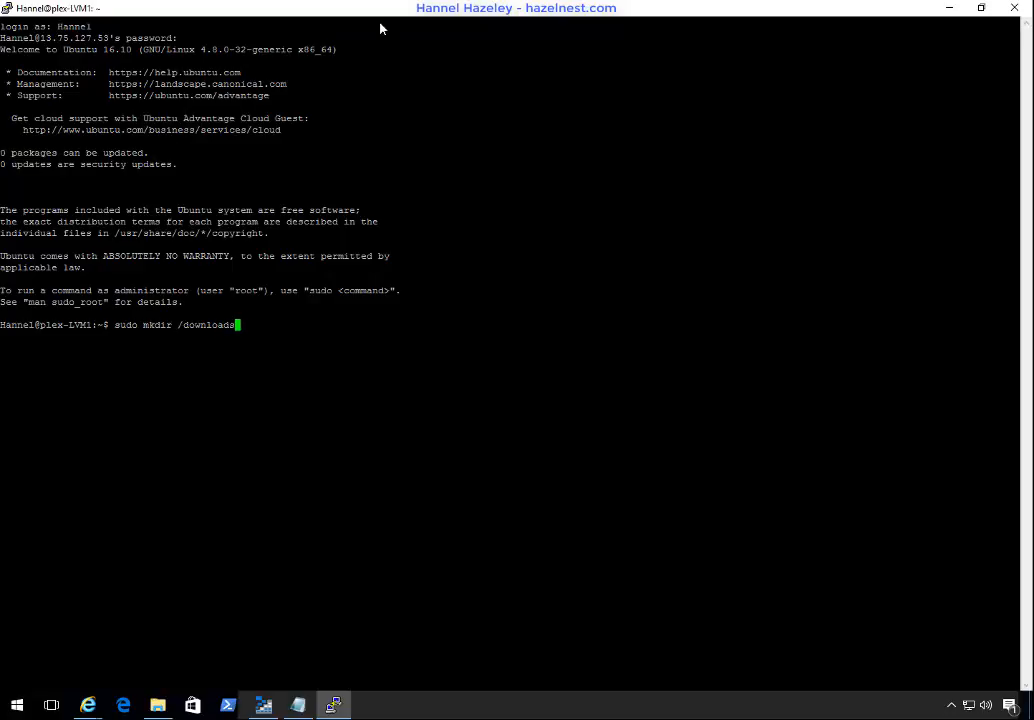
key("Return")
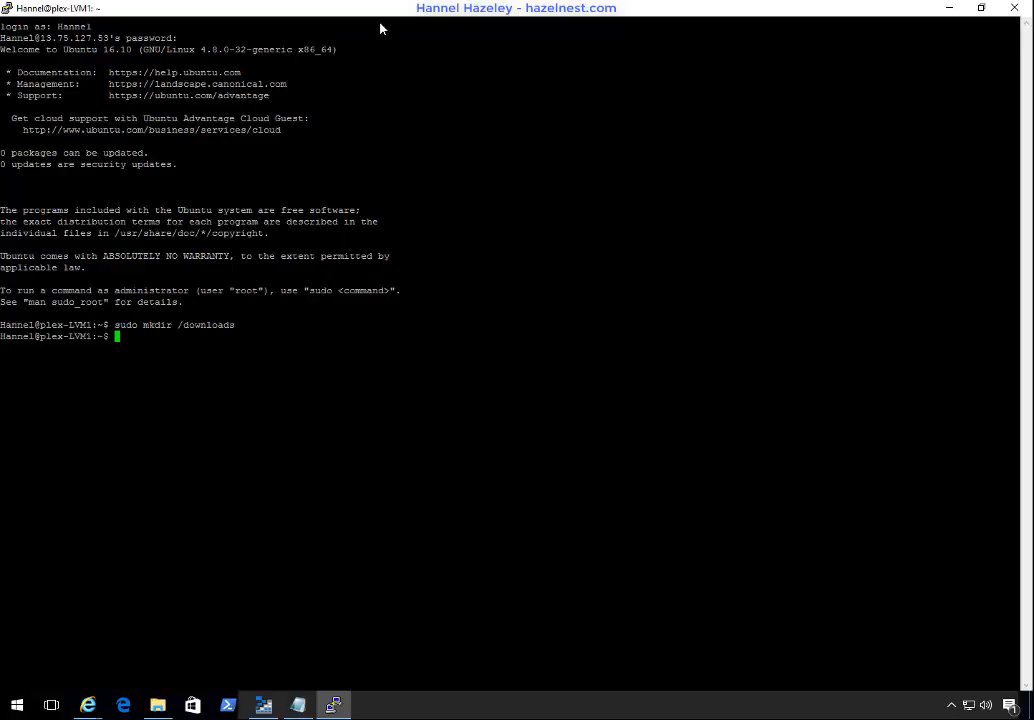
Step: Change the terminal's working directory to /downloads/
type("cd")
type(" /do")
type("wen")
key("BackSpace")
key("BackSpace")
key("Tab")
key("Return")
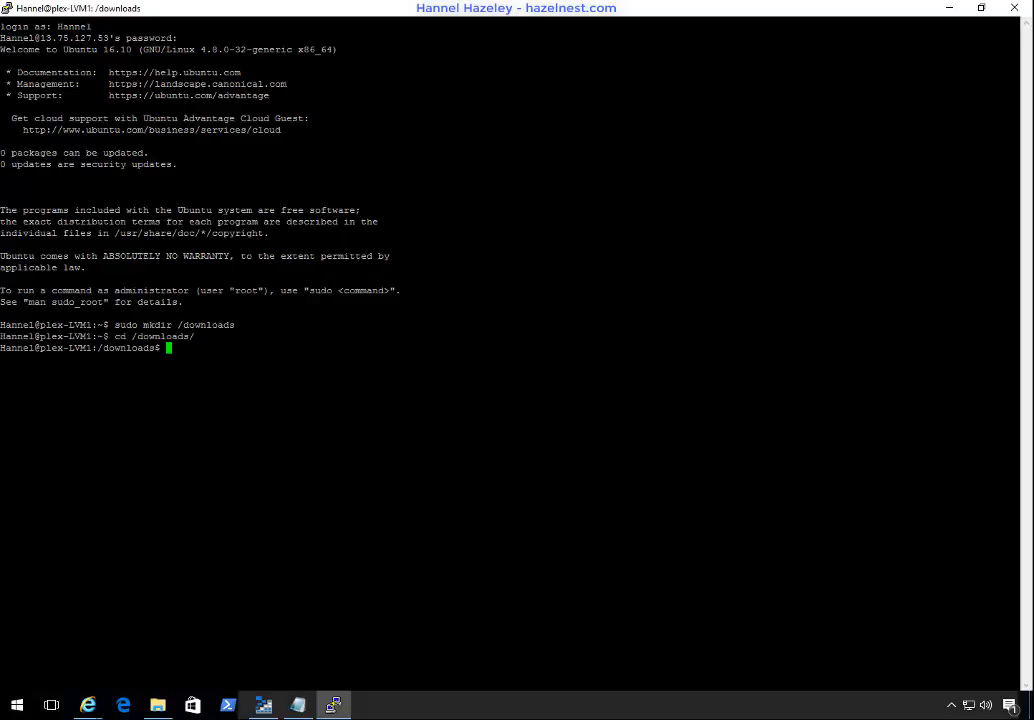
Step: Download plexmediaserver_1.3.4.3285-b46e0ea_amd64.deb into the current directory by running sudo wget with the copied URL
type("sudo w")
type("get")
key("shift+Insert")
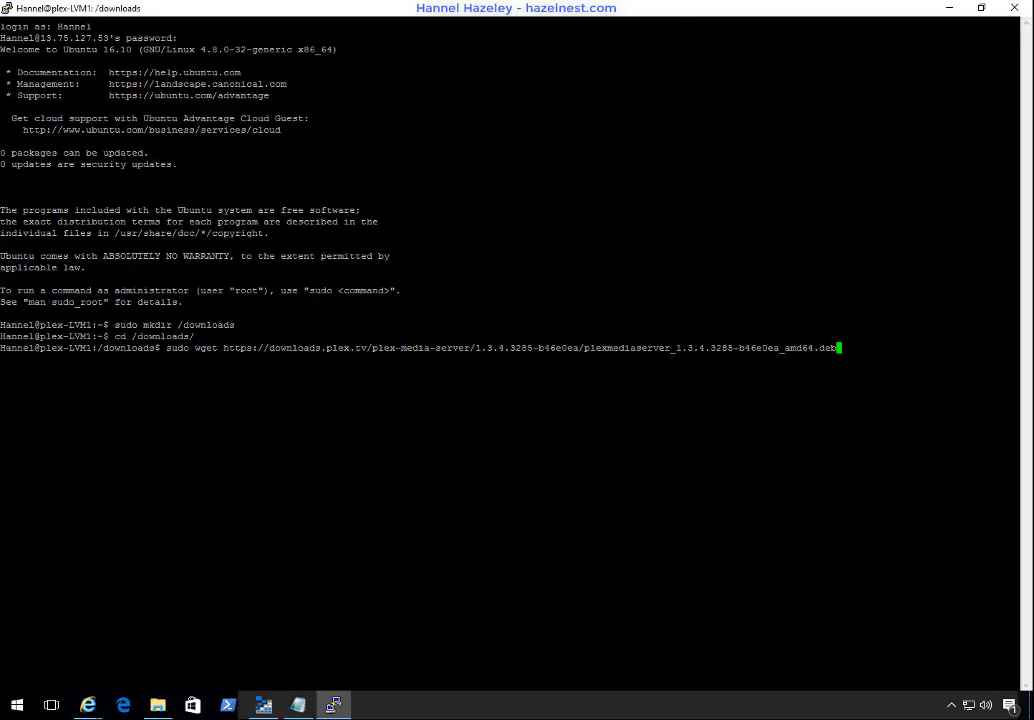
key("Return")
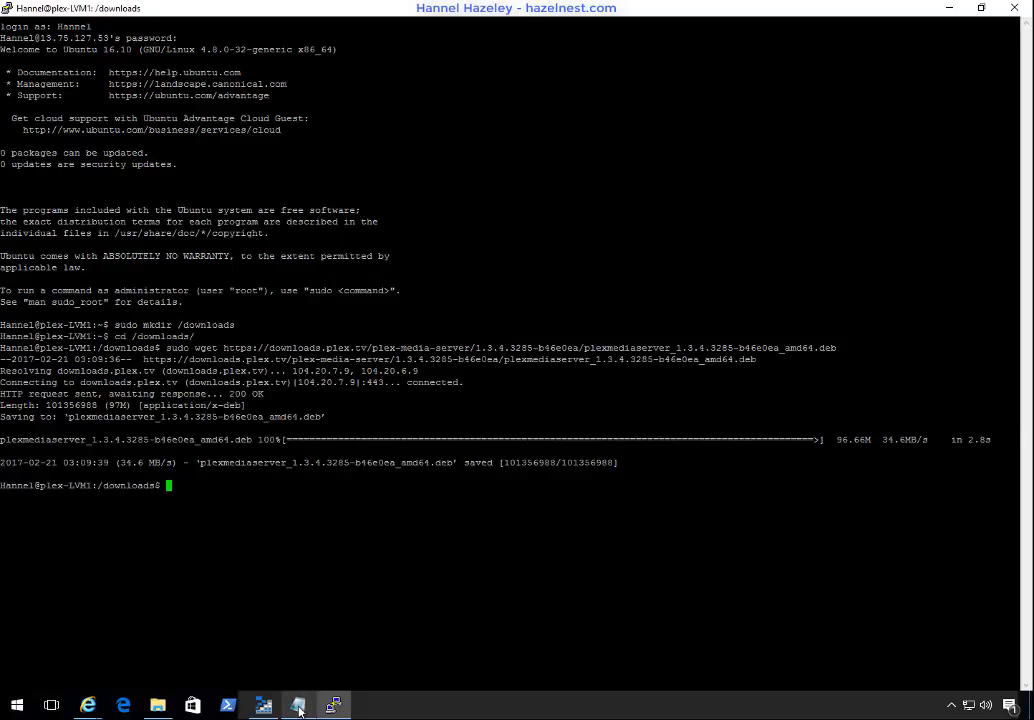
Step: Switch to the Plex Installation article in Internet Explorer and select the "sudo dpkg -i" part of the Ubuntu install command
left_click(97, 710)
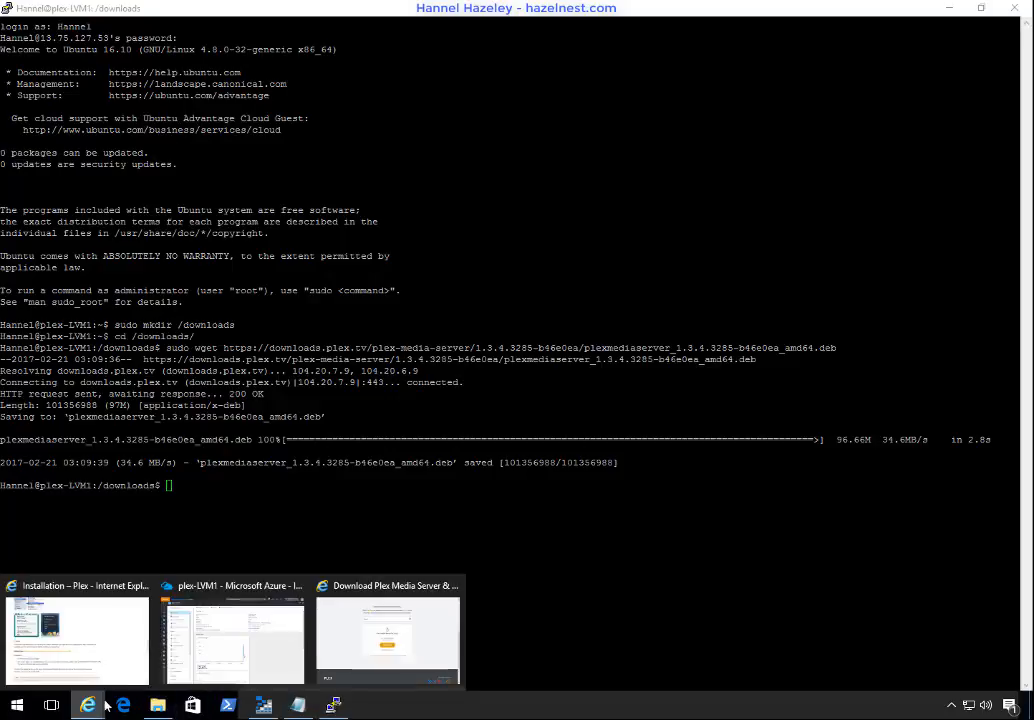
left_click(113, 646)
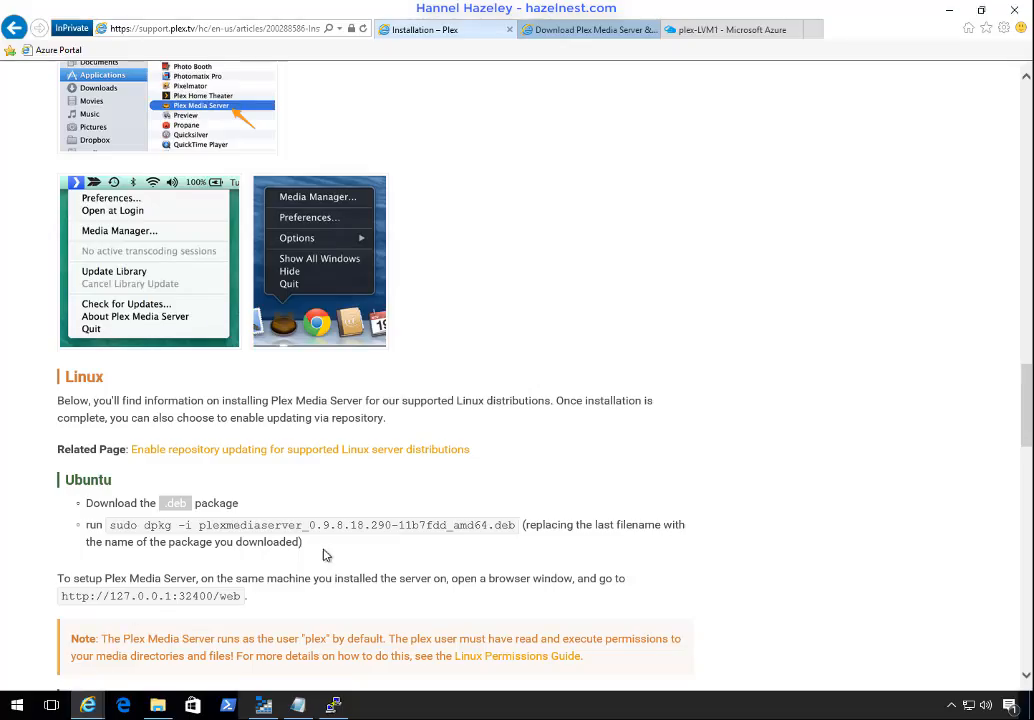
triple_click(469, 525)
left_click(501, 527)
left_click_drag(518, 527, 198, 524)
double_click(110, 526)
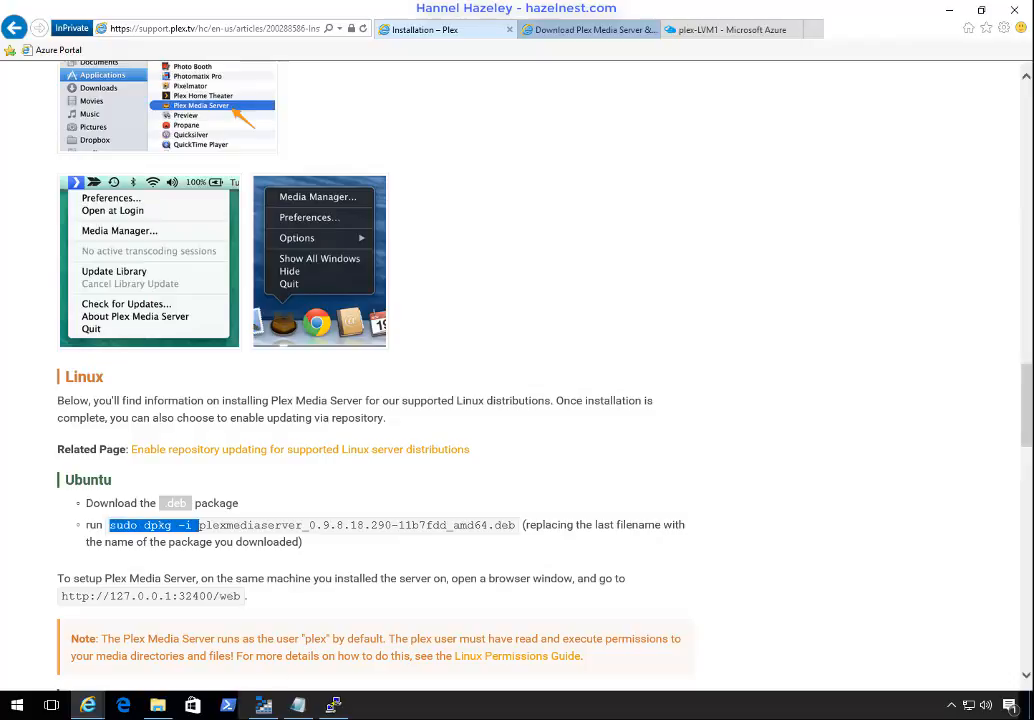
Step: Switch to Notepad and paste "sudo dpkg -i" on a new line between the download URL and the IP address
left_click(297, 708)
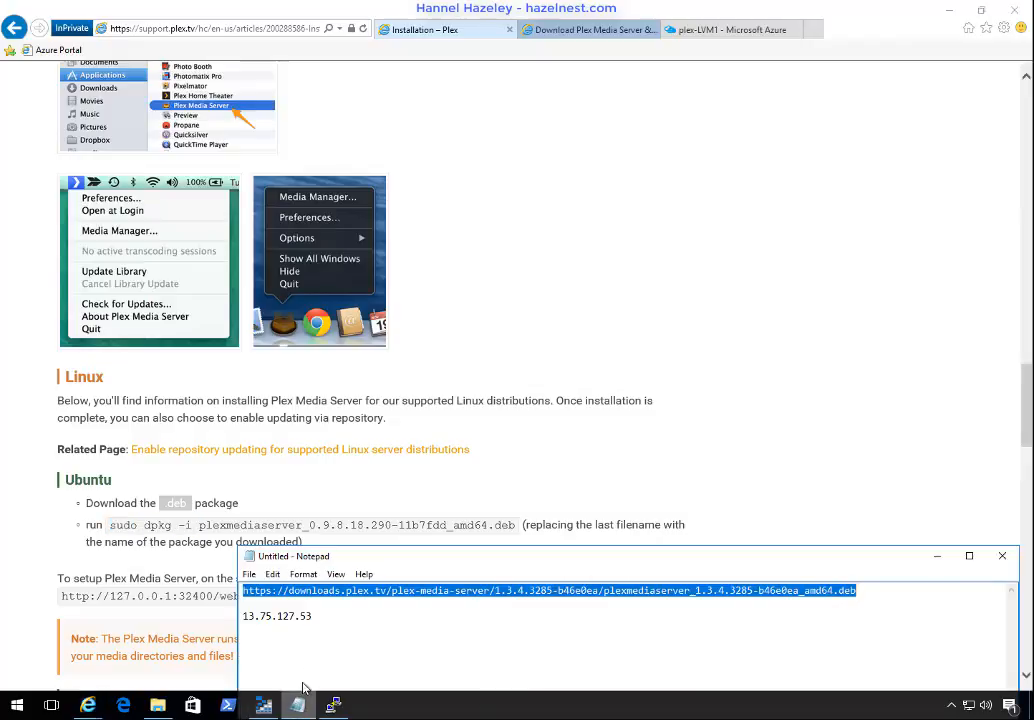
left_click(329, 604)
key("Return")
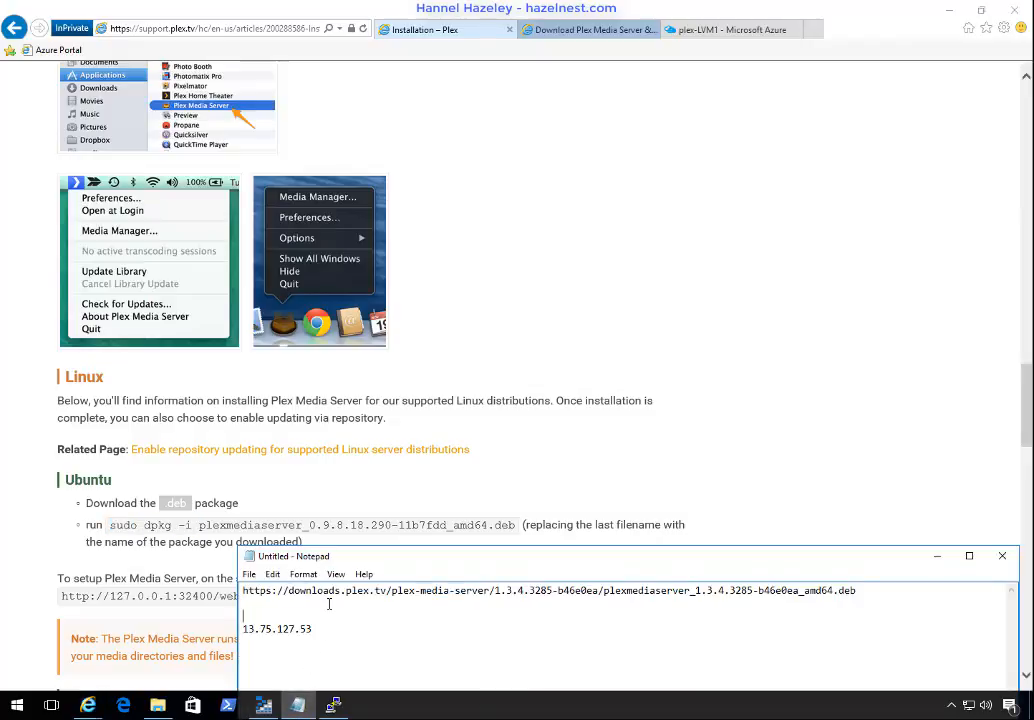
key("ctrl+v")
key("Return")
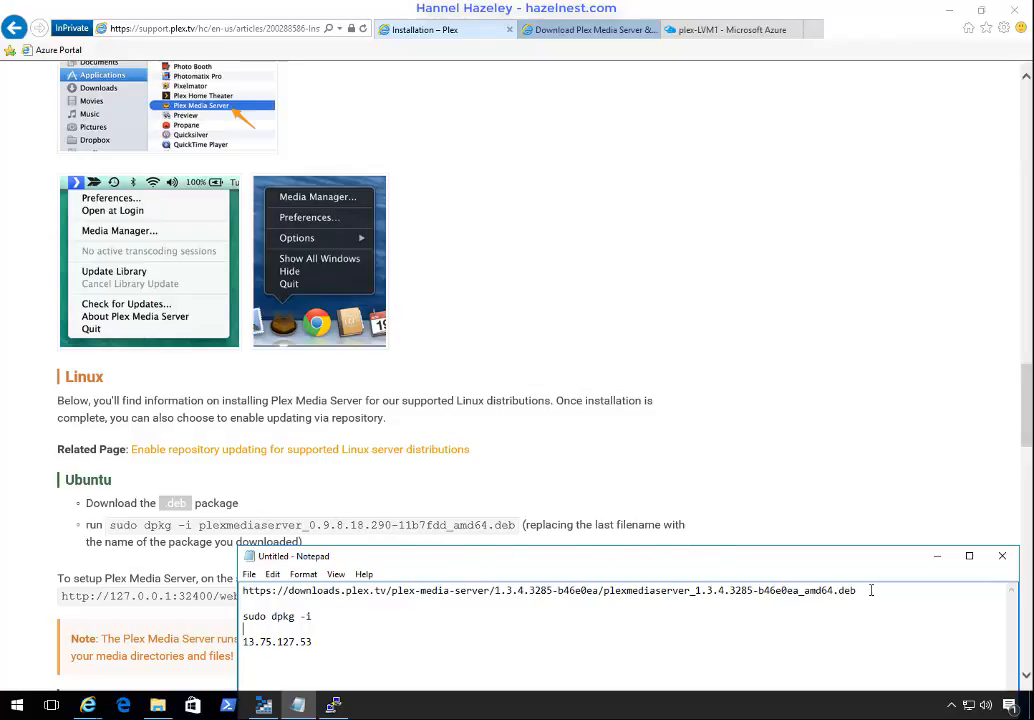
Step: Complete the dpkg command in Notepad by copying plexmediaserver_1.3.4.3285-b46e0ea_amd64.deb from the URL and pasting it after "-i"
left_click(686, 601)
left_click(599, 591, "shift")
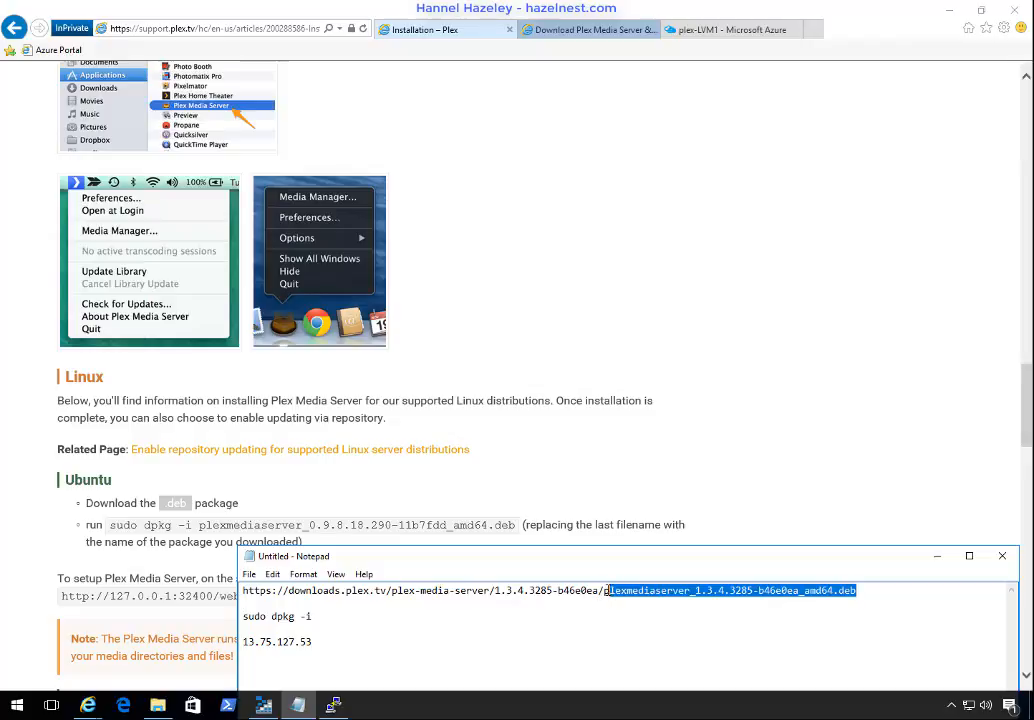
left_click(603, 591, "shift")
left_click(336, 620)
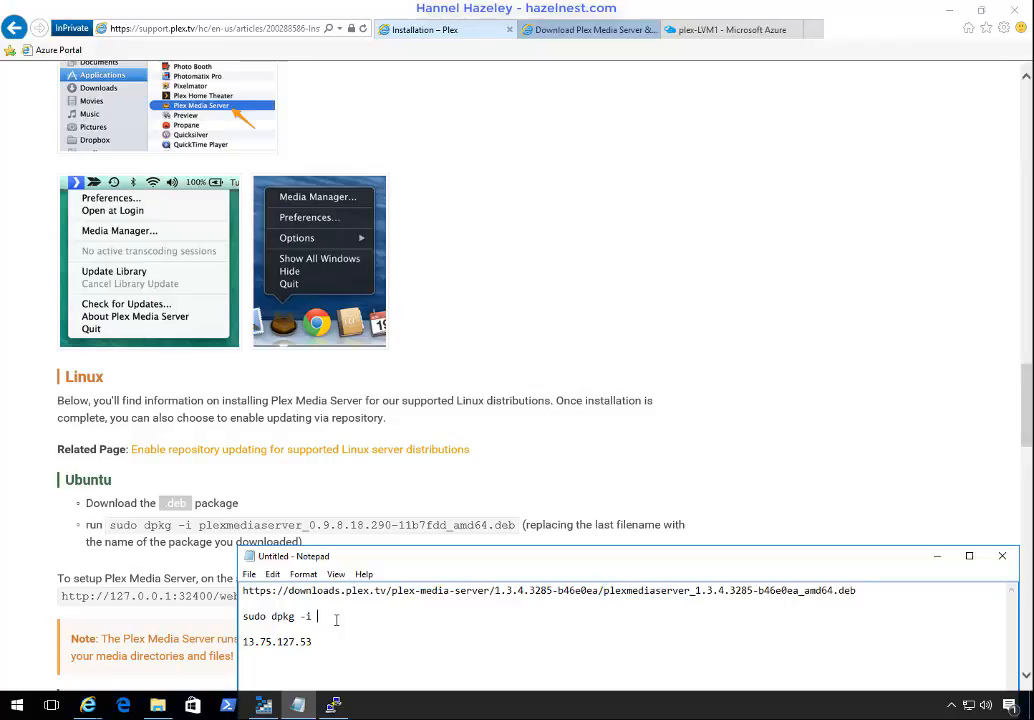
key("ctrl+v")
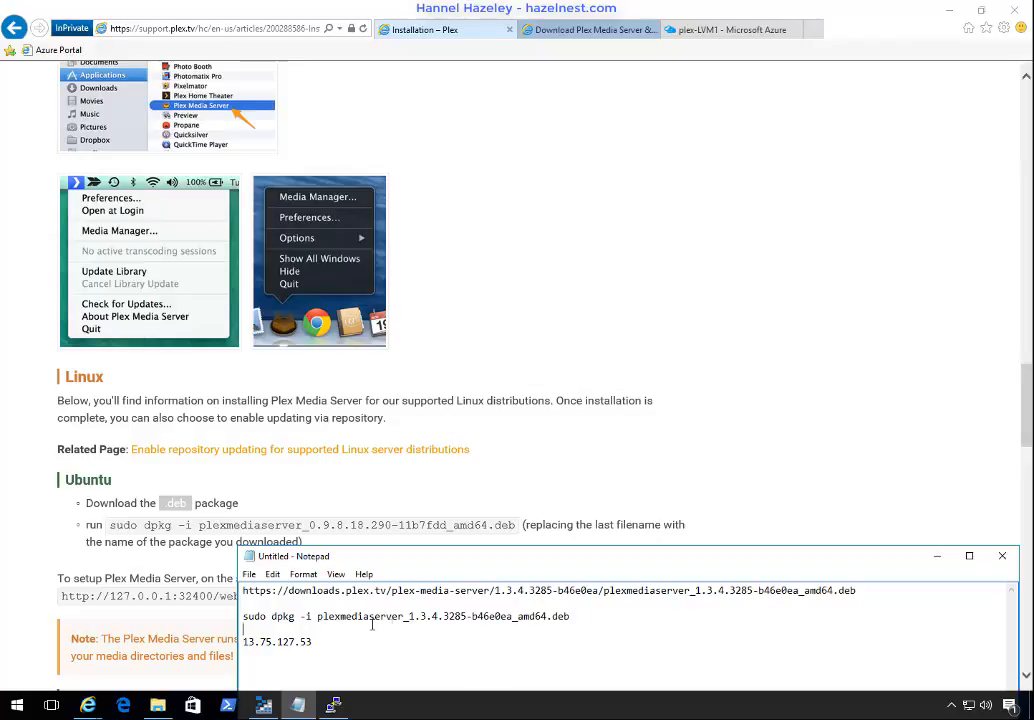
Step: Copy the completed dpkg command from Notepad and run it in the PuTTY terminal to install the Plex Media Server package
left_click_drag(261, 624, 243, 621)
key("ctrl+c")
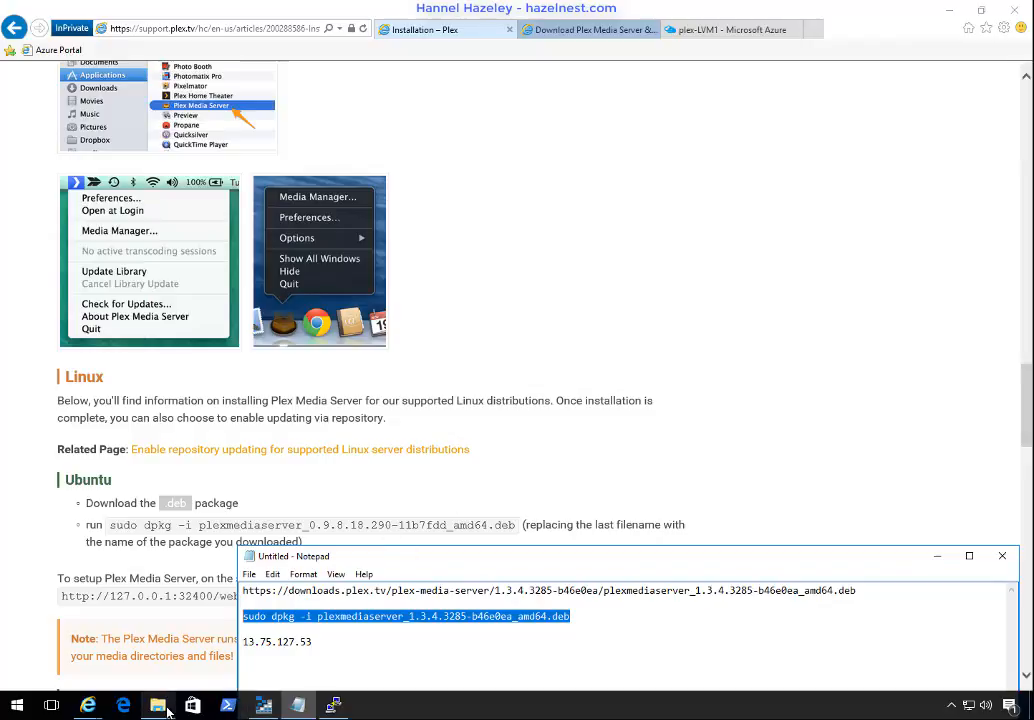
left_click(335, 706)
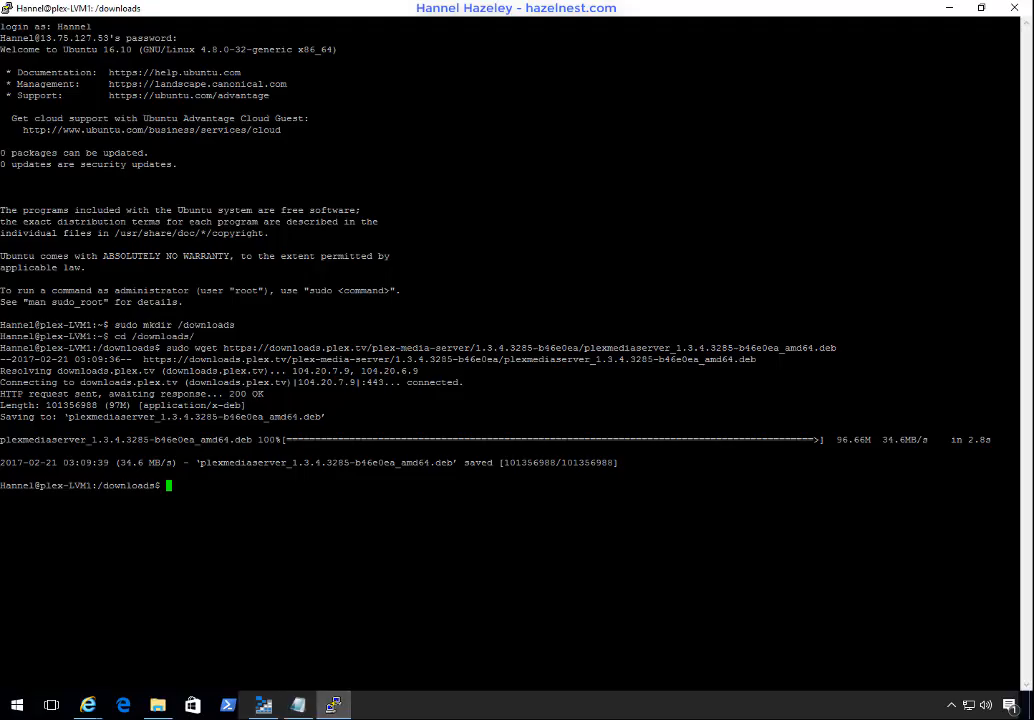
key("shift+Insert")
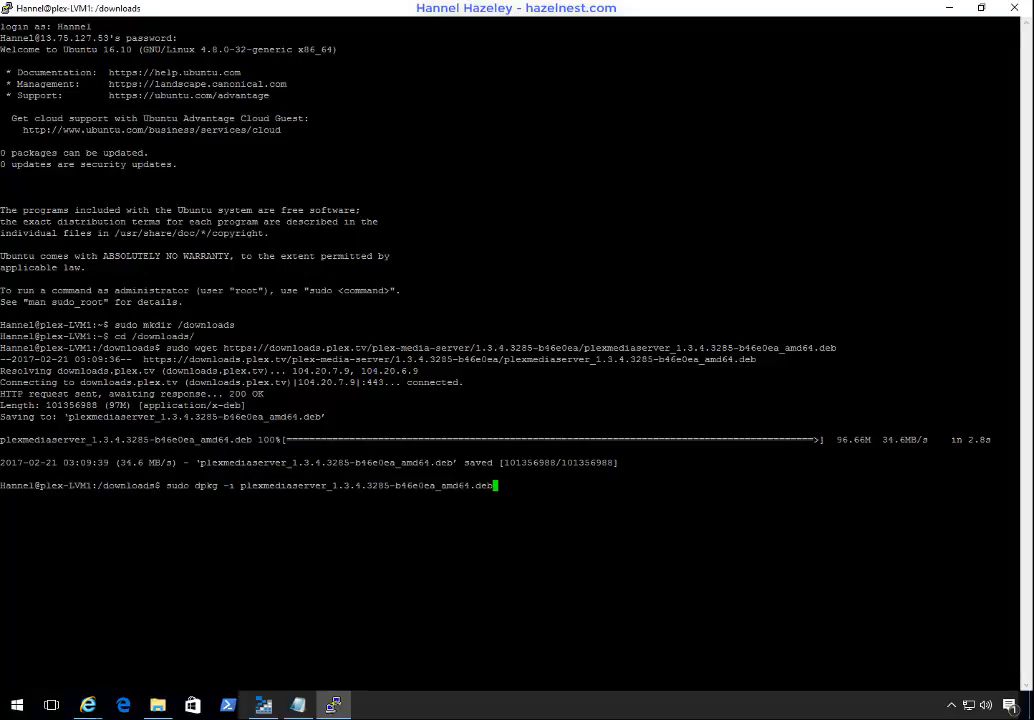
key("Return")
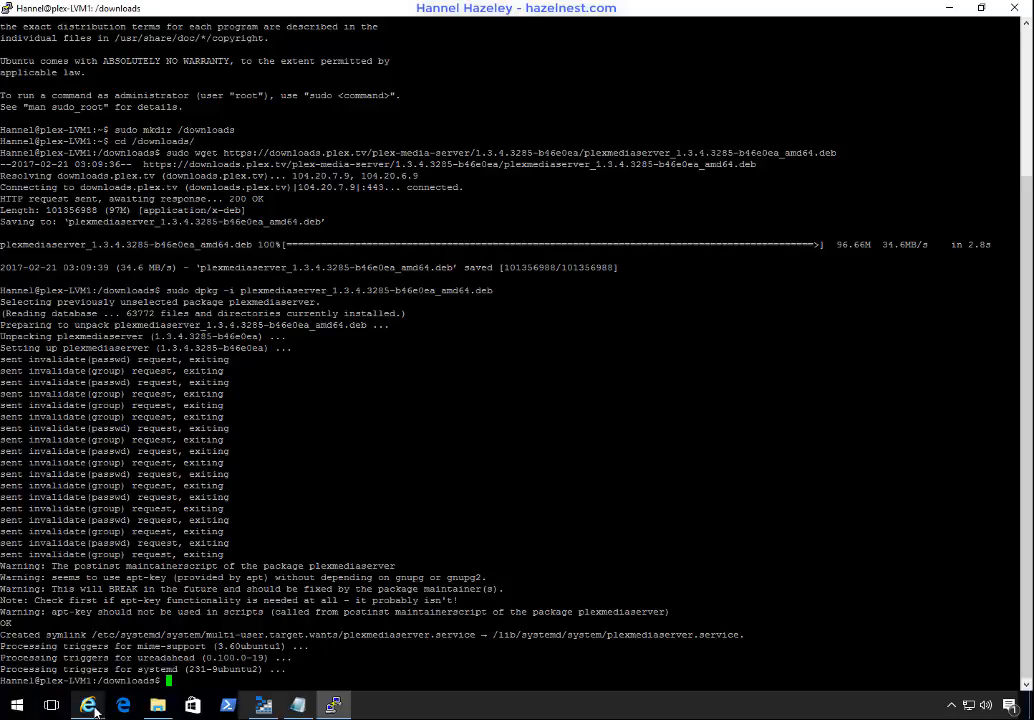
mouse_move(88, 705)
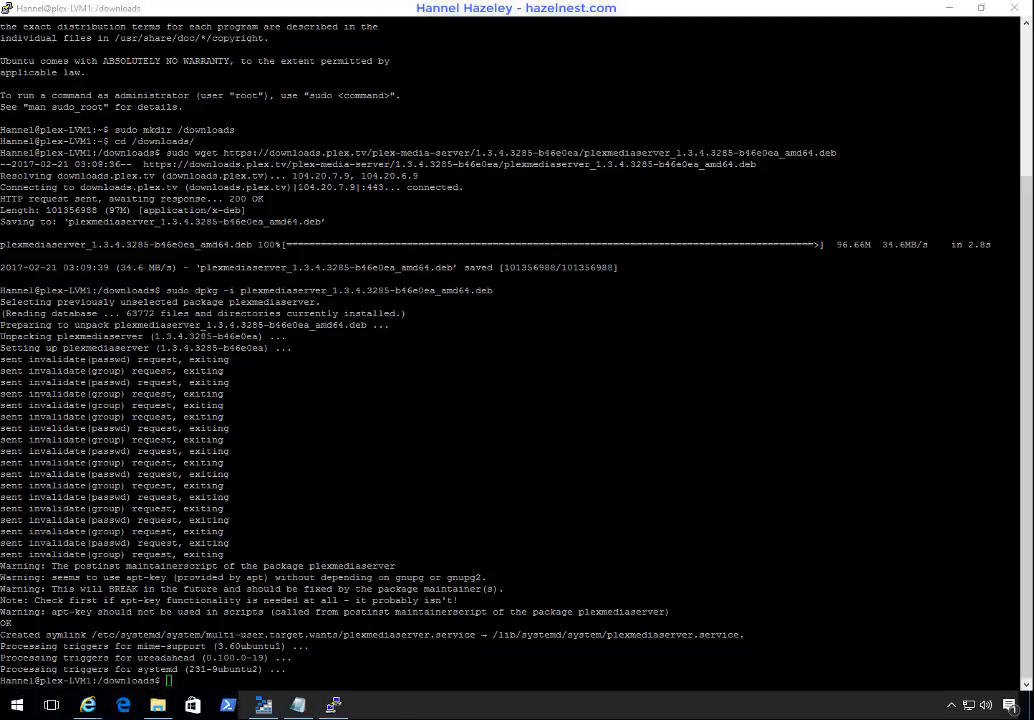
left_click(69, 665)
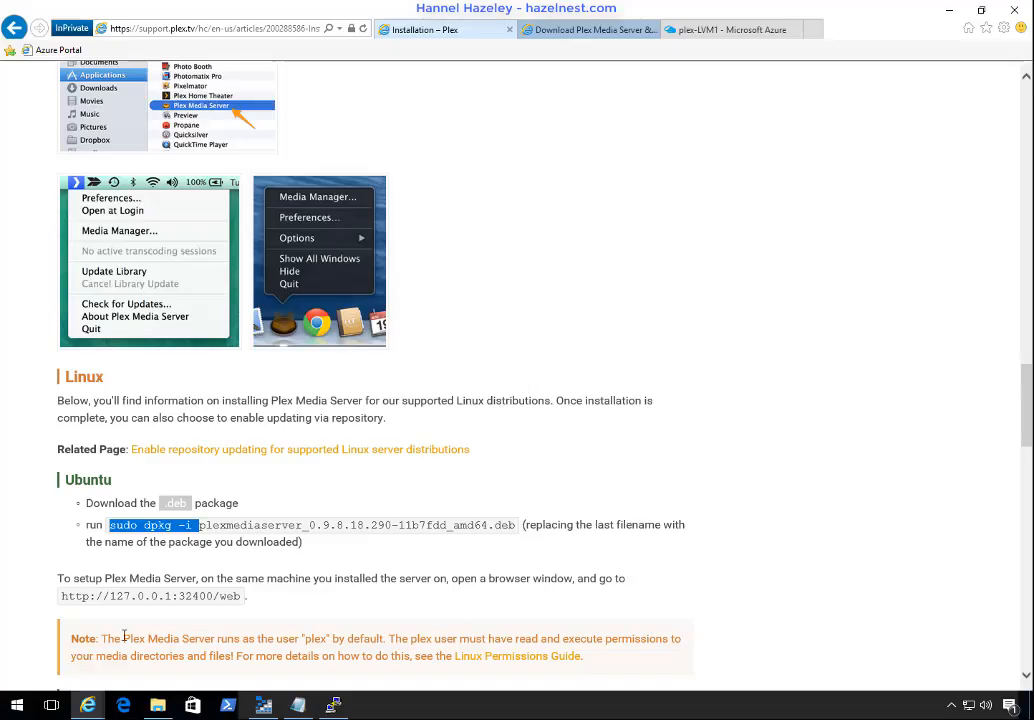
scroll(199, 567, "down", 15)
scroll(199, 567, "up", 8)
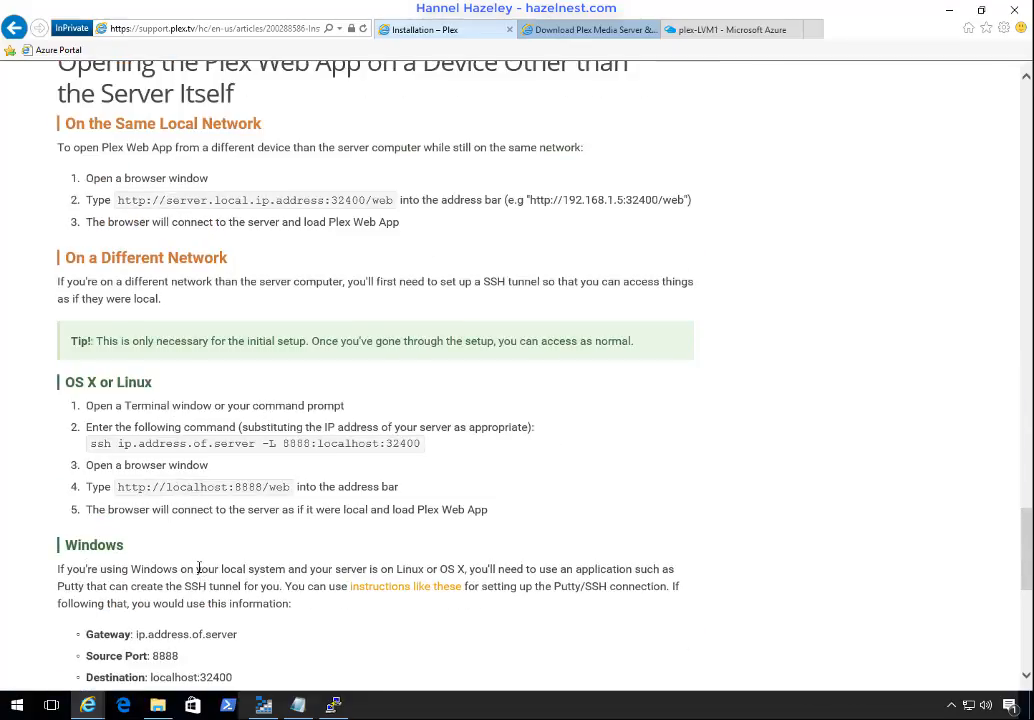
scroll(199, 567, "down", 1)
scroll(199, 567, "down", 1)
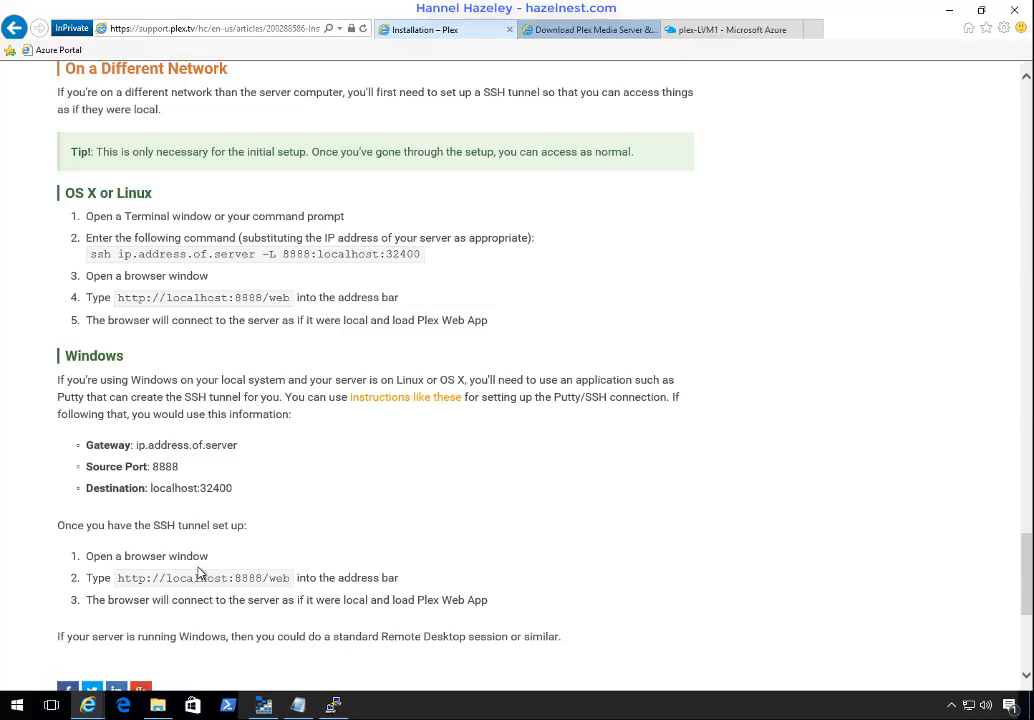
left_click_drag(117, 578, 281, 580)
triple_click(281, 582)
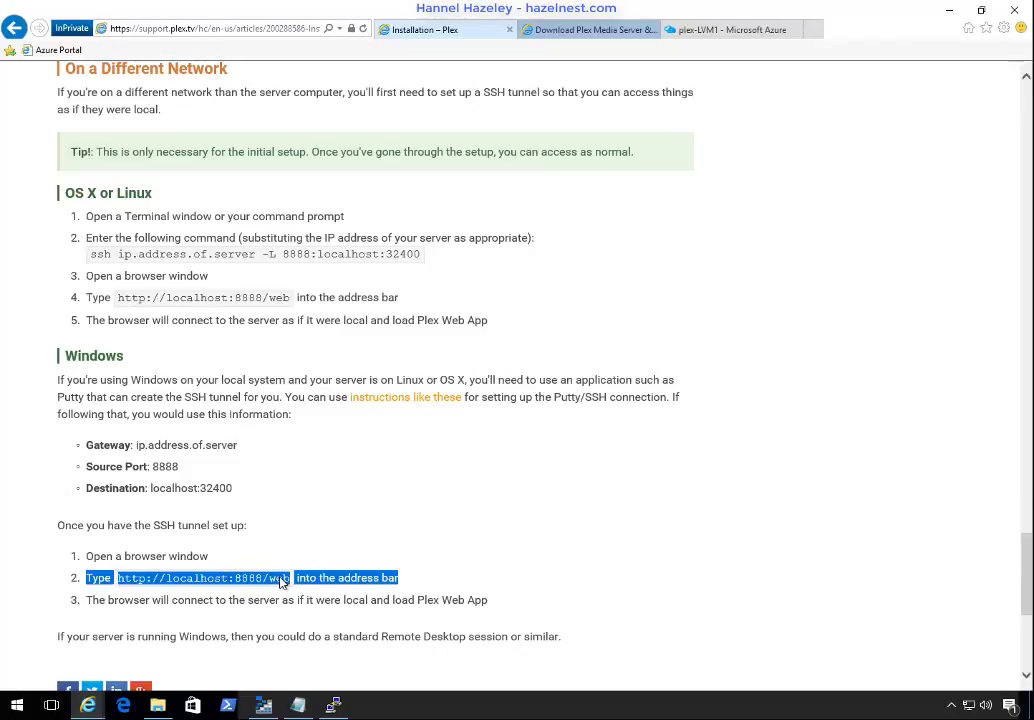
left_click(262, 582)
left_click_drag(117, 578, 279, 582)
right_click(276, 577)
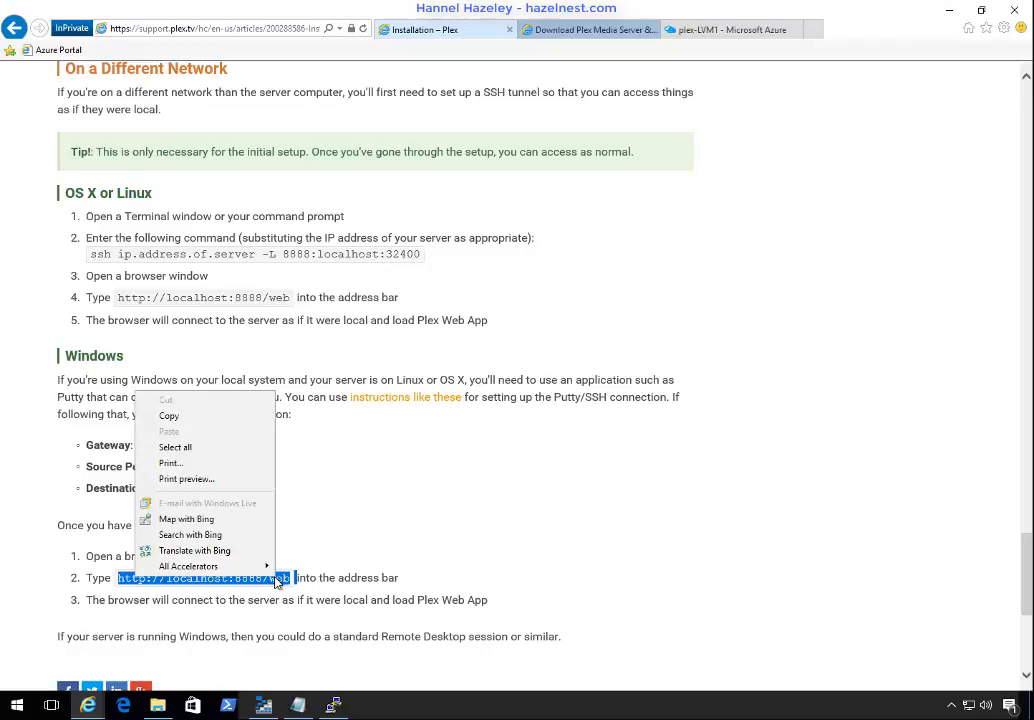
left_click(186, 416)
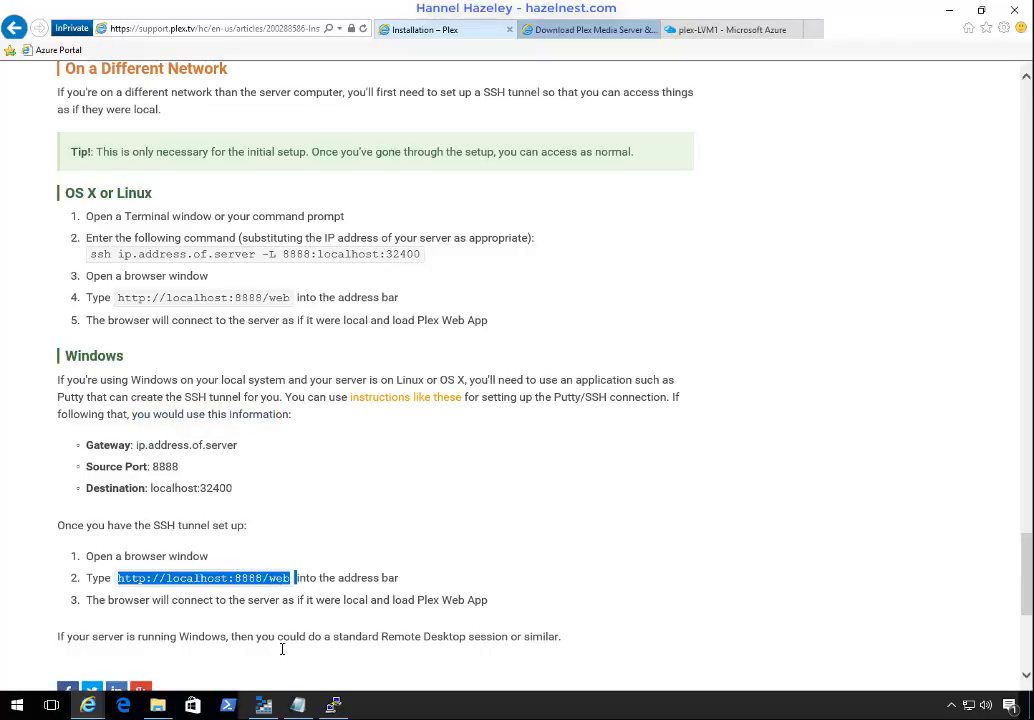
key("alt+Tab")
left_click(337, 627)
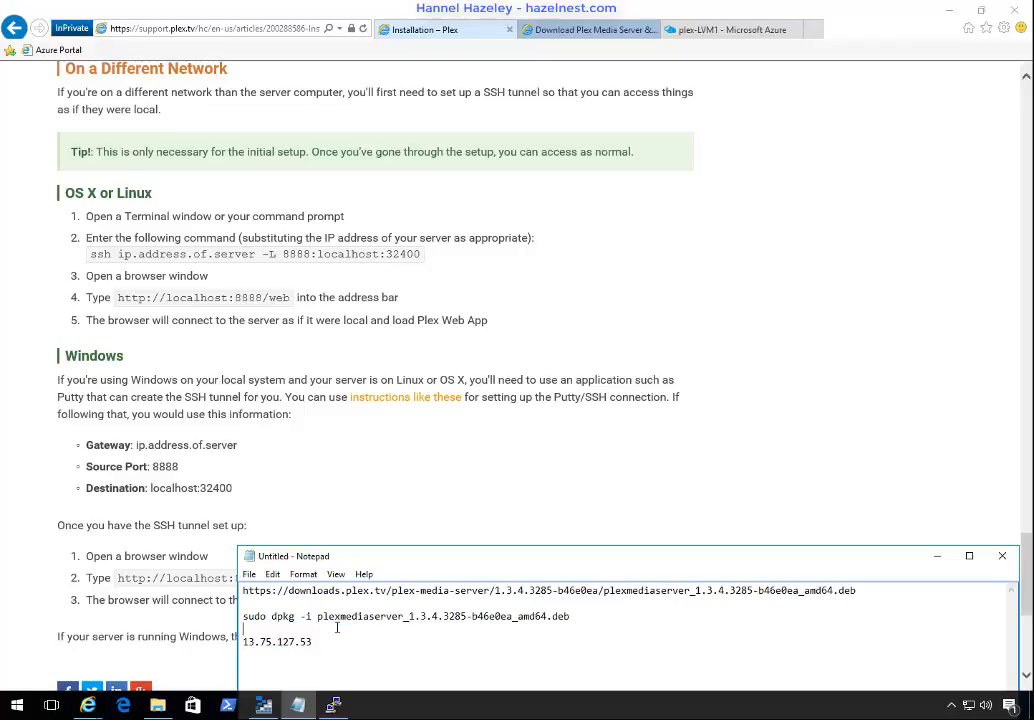
key("Return")
key("ctrl+v")
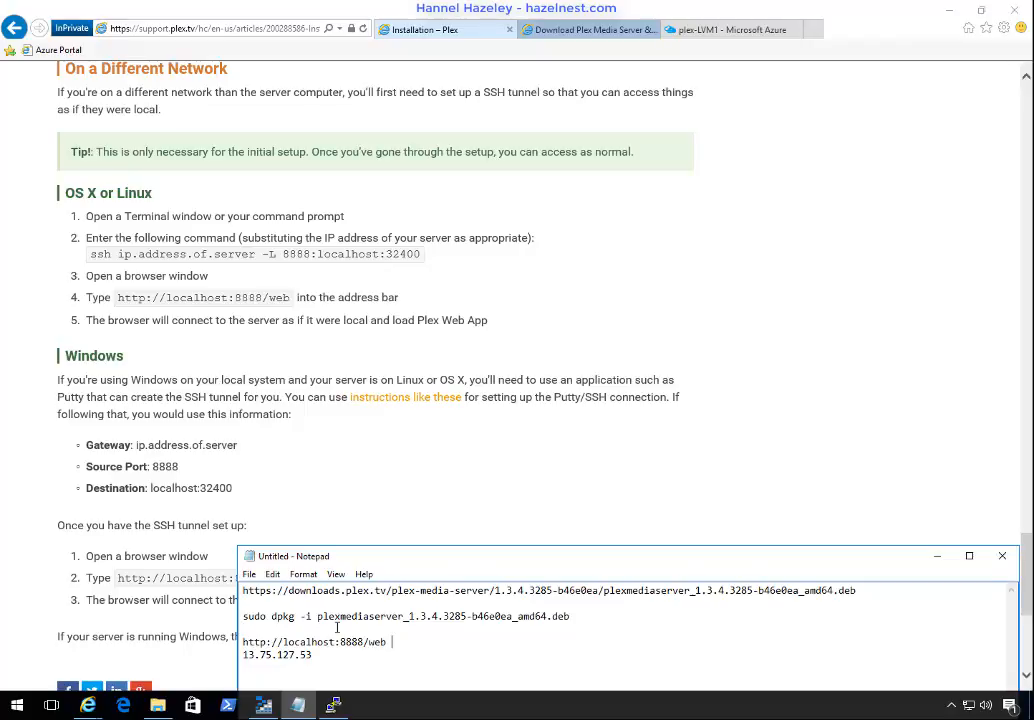
key("shift+Home")
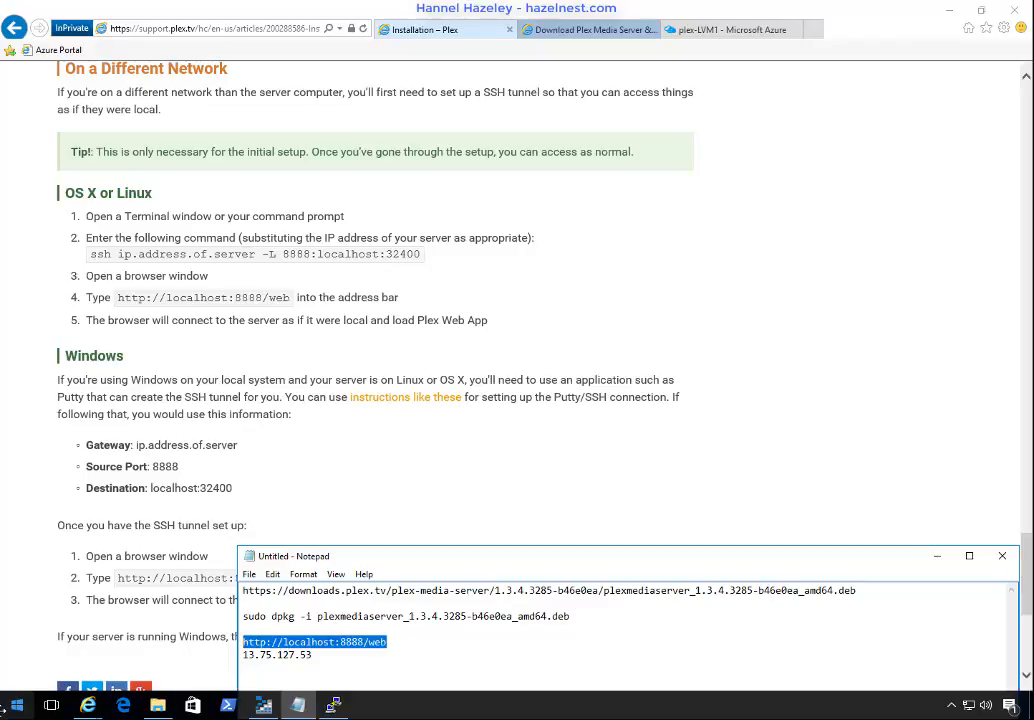
left_click(124, 706)
right_click(128, 706)
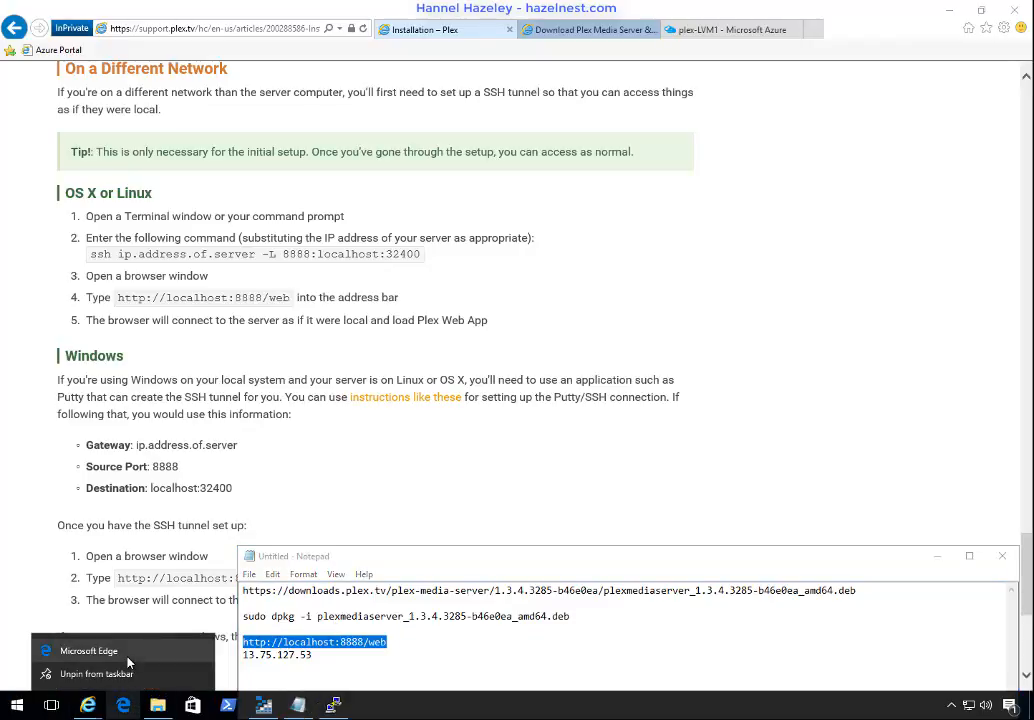
left_click(109, 660)
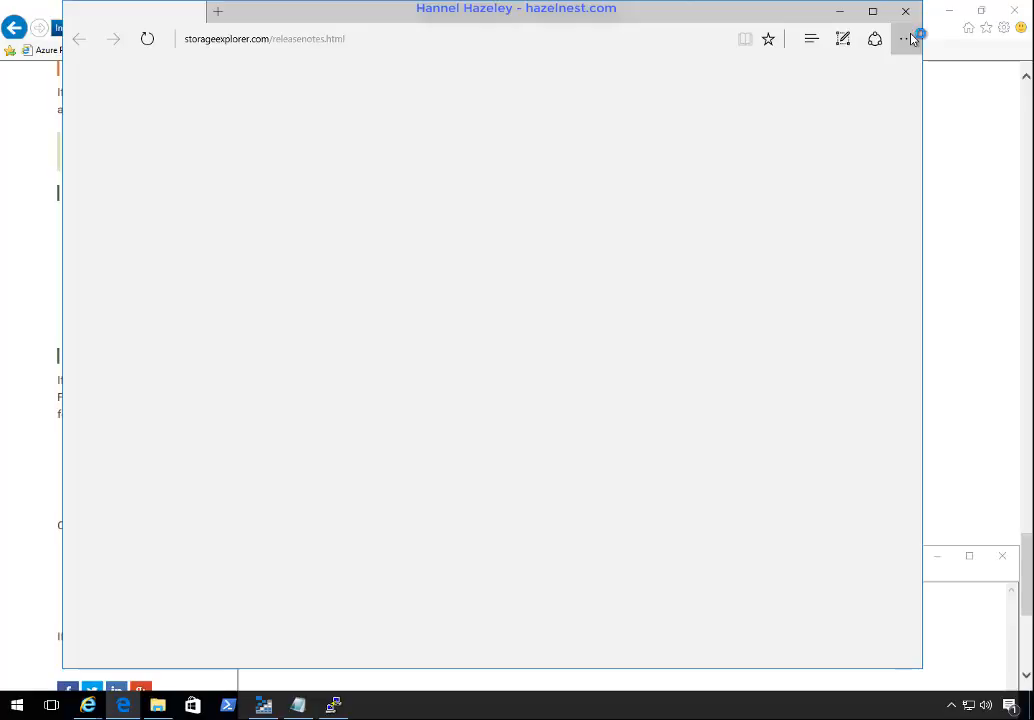
left_click(910, 38)
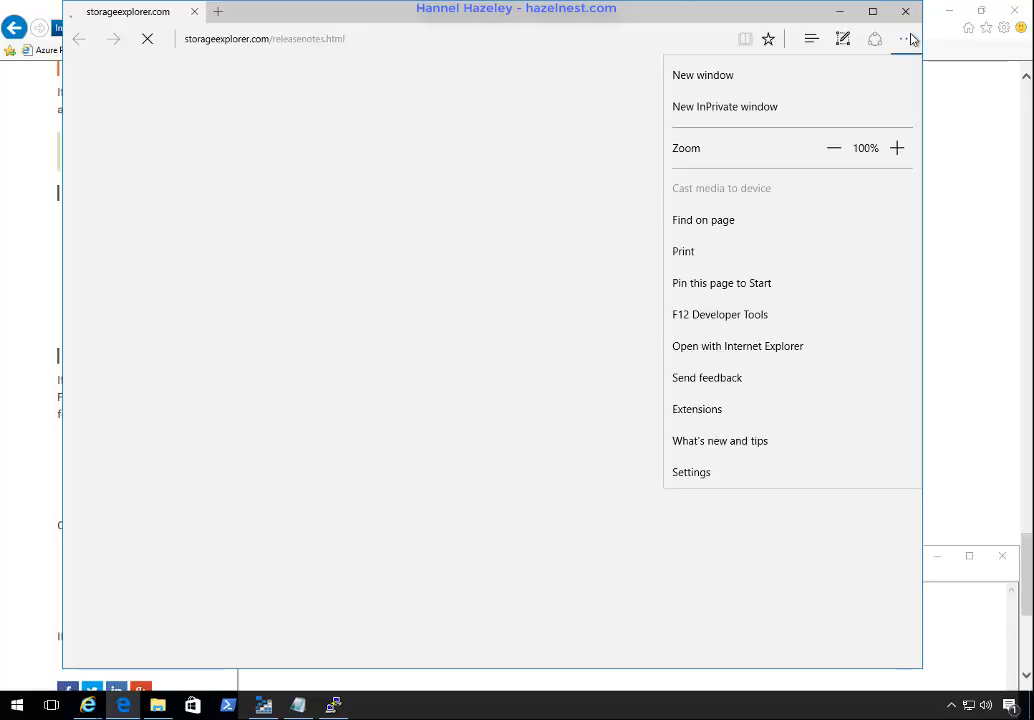
left_click(738, 106)
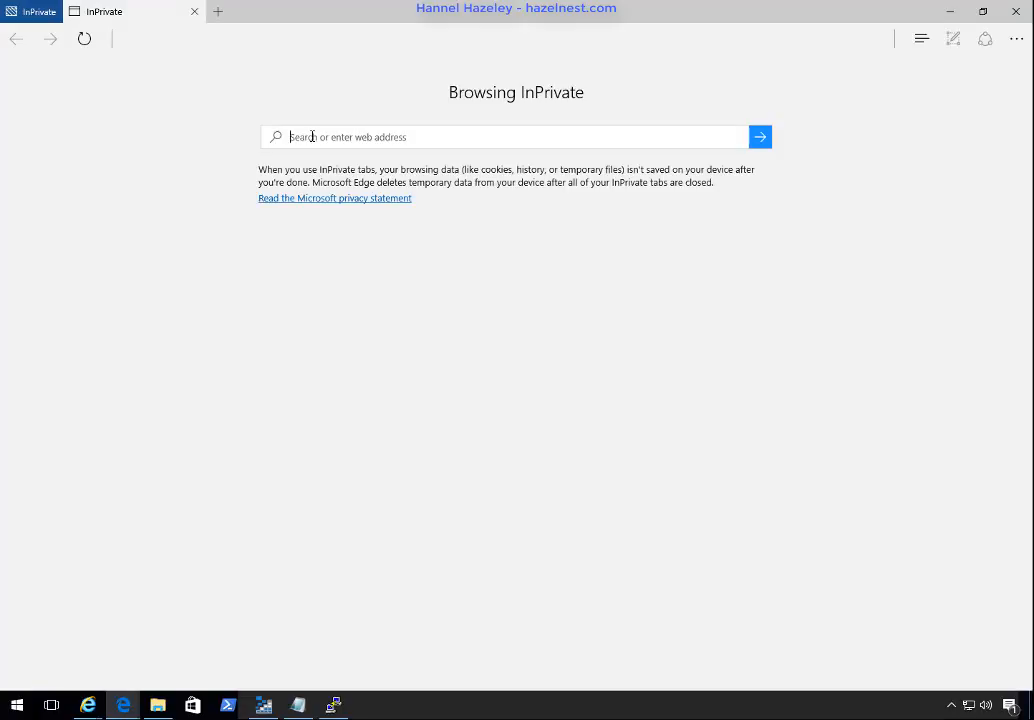
key("ctrl+v")
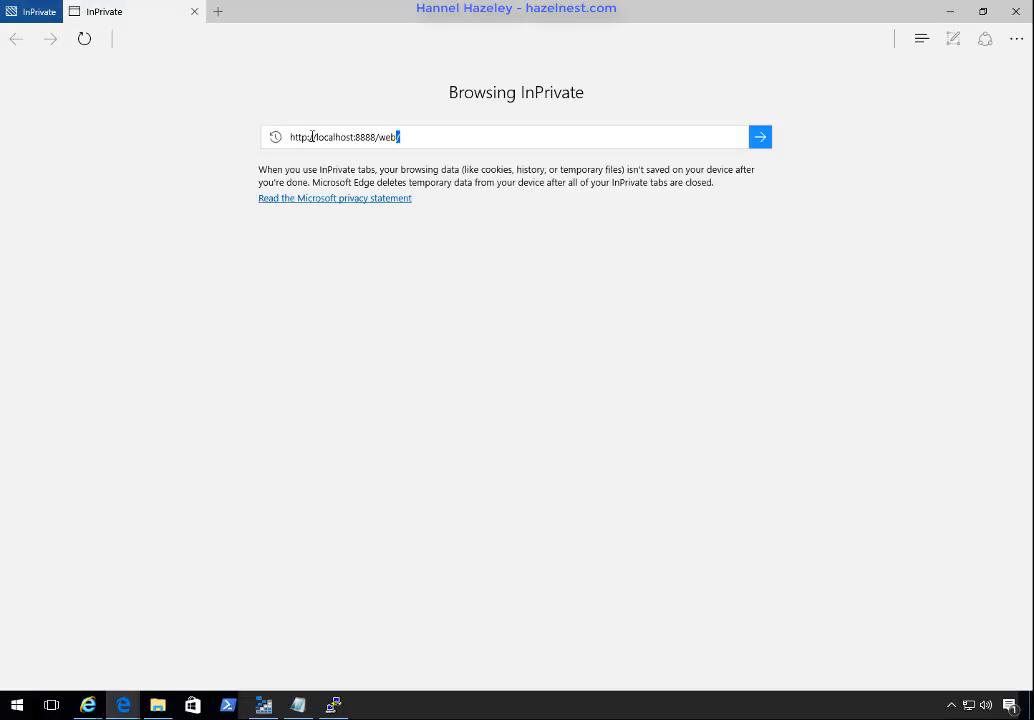
key("Return")
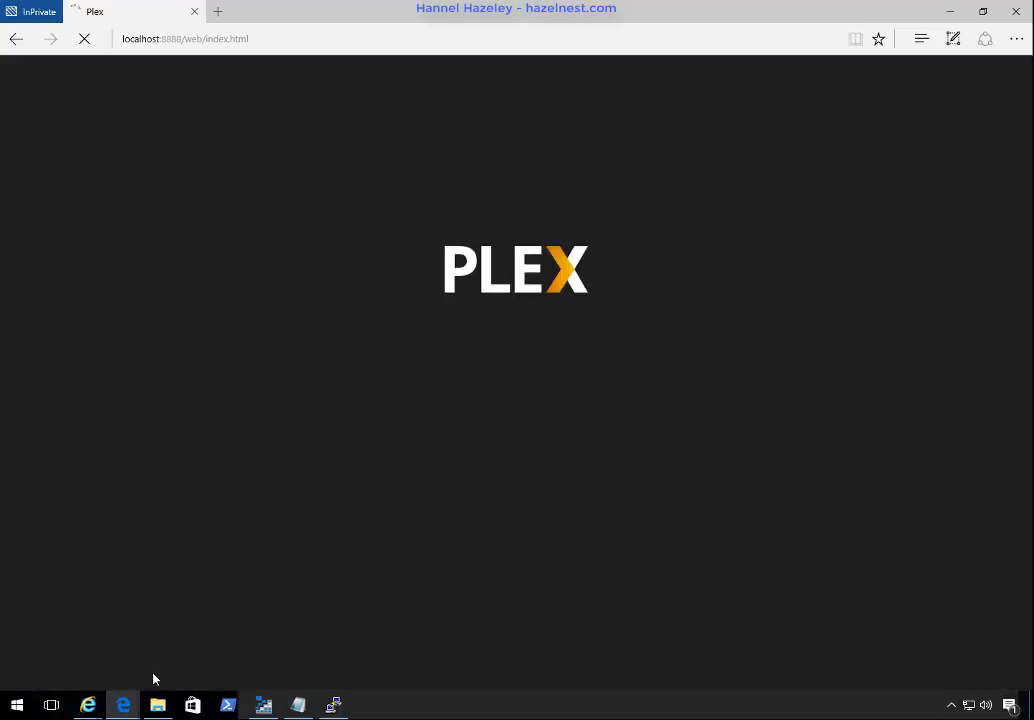
mouse_move(124, 704)
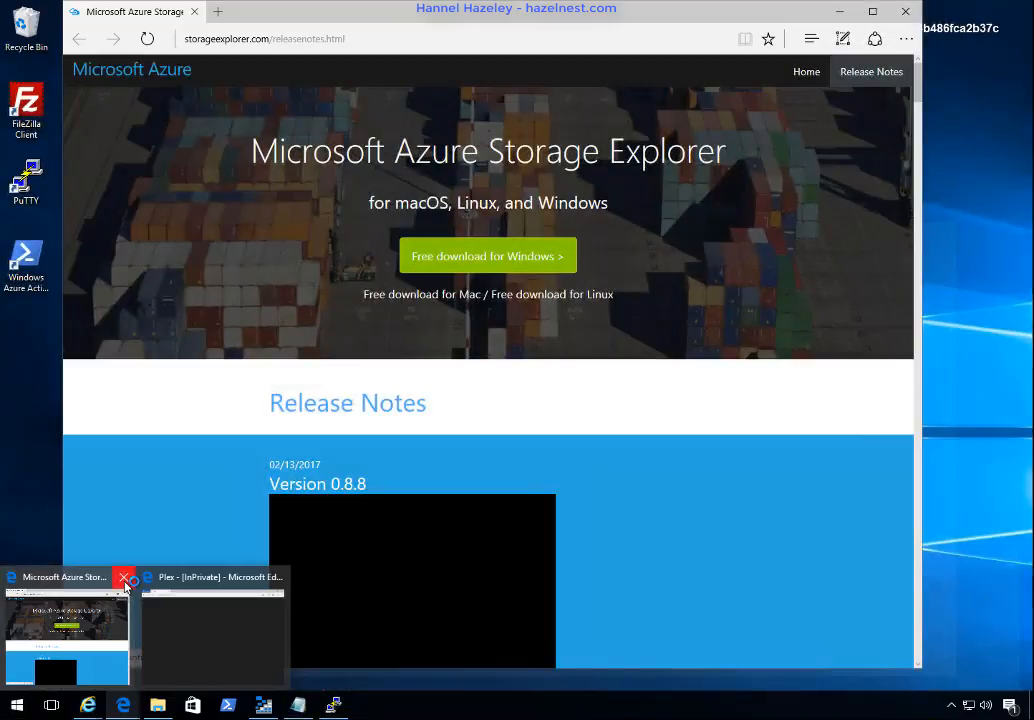
left_click(125, 581)
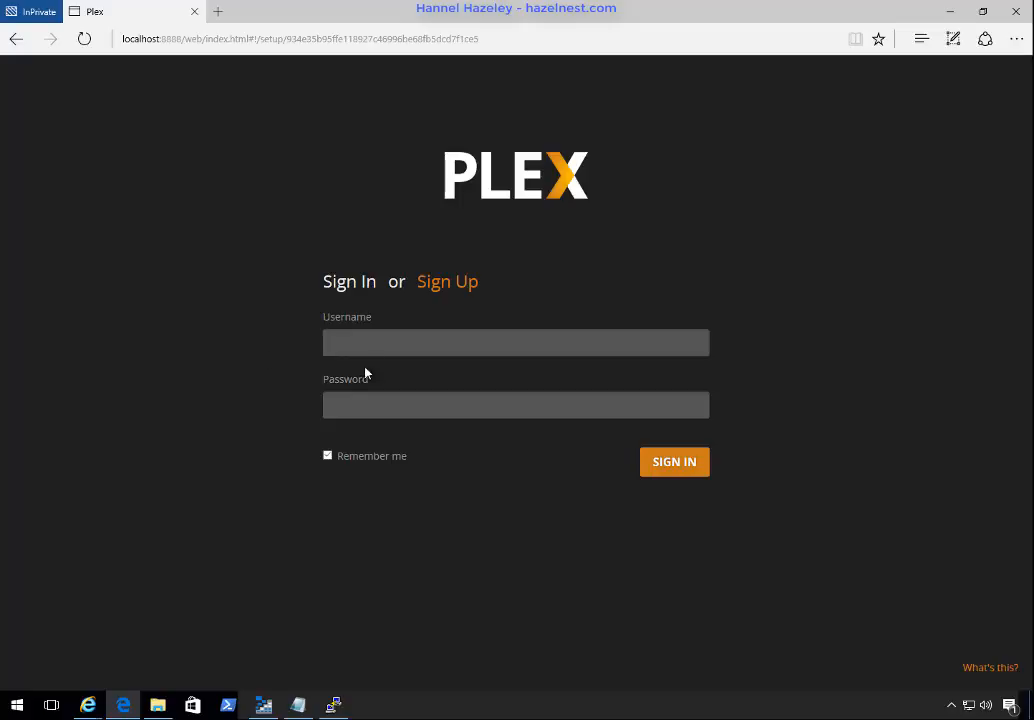
Step: Sign in to Plex with the account e-mail and password, and dismiss the How Plex Works introduction and Plex Pass offer
left_click(389, 345)
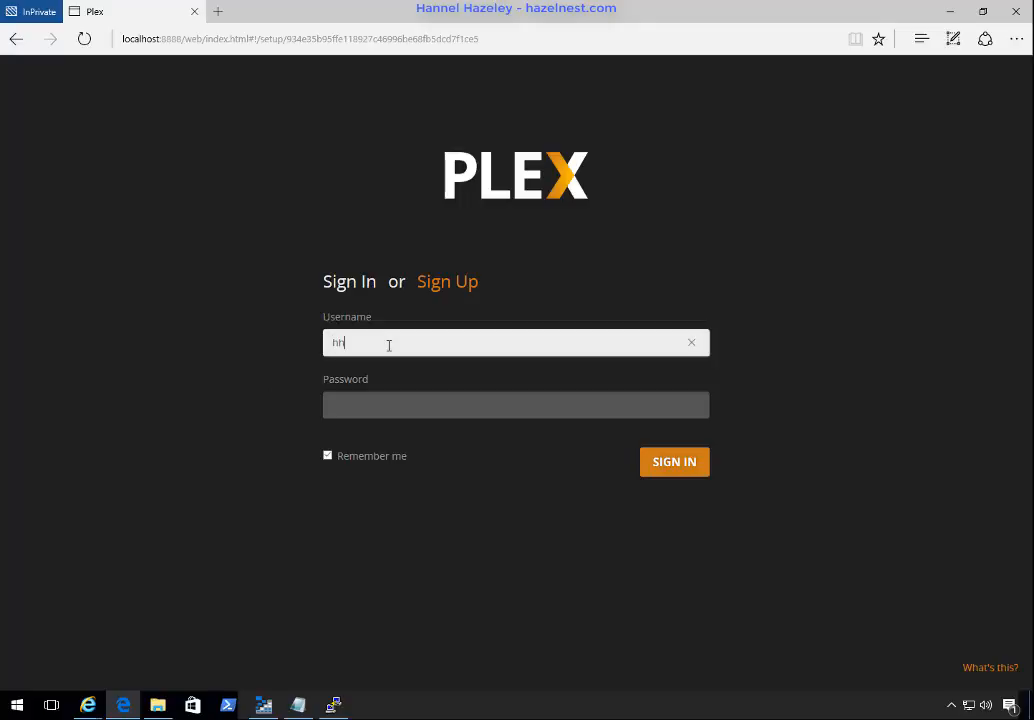
key("Tab")
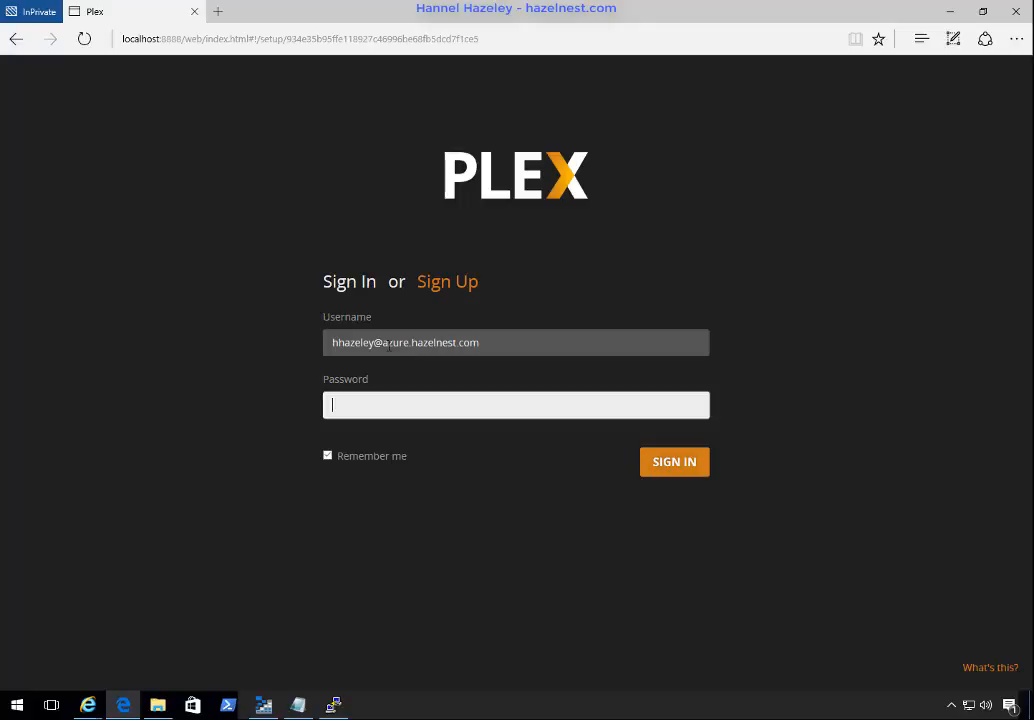
type("•••••")
key("Return")
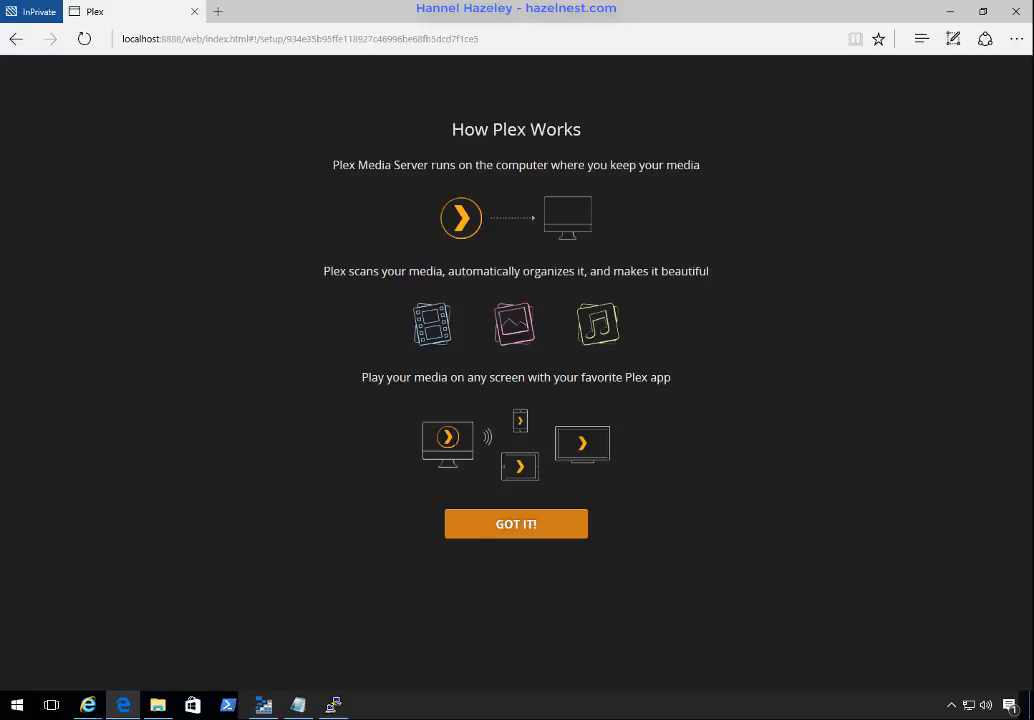
left_click(497, 529)
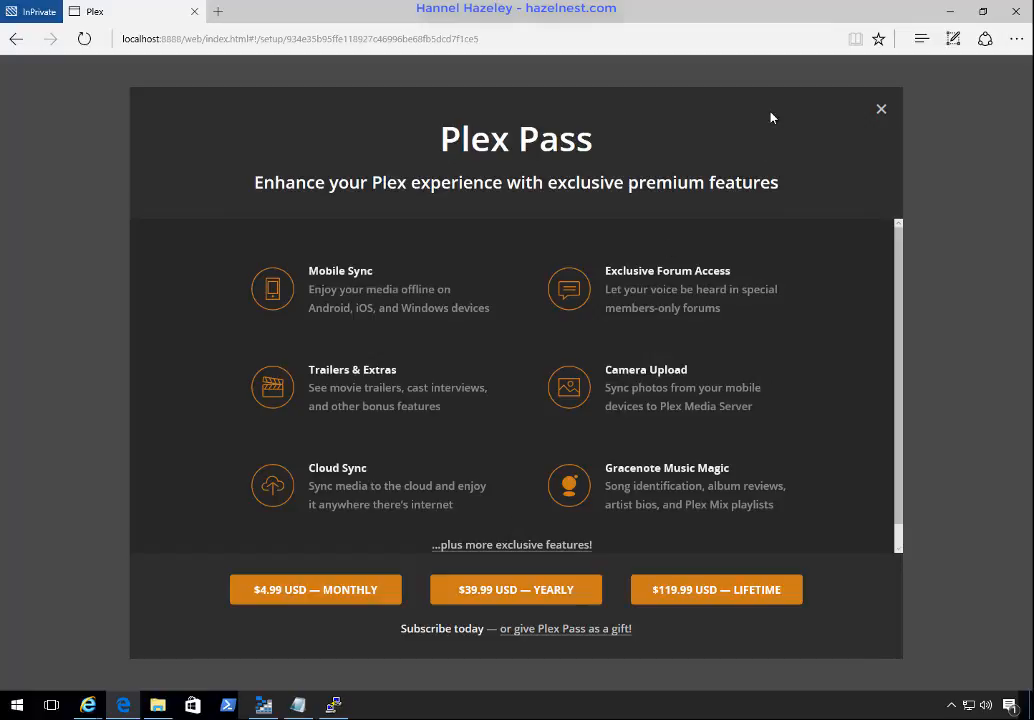
left_click(881, 109)
Step: Name the server Azure Plex Demo, leave access outside the home allowed, and submit the name page
left_click(460, 385)
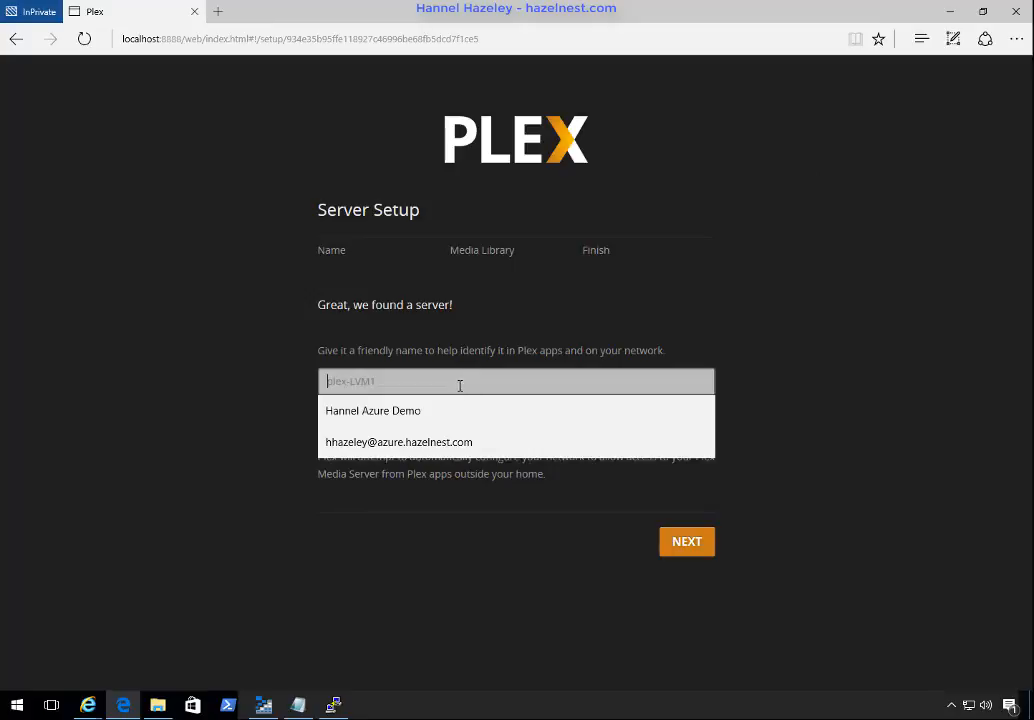
left_click(460, 385)
left_click(434, 390)
left_click(430, 375)
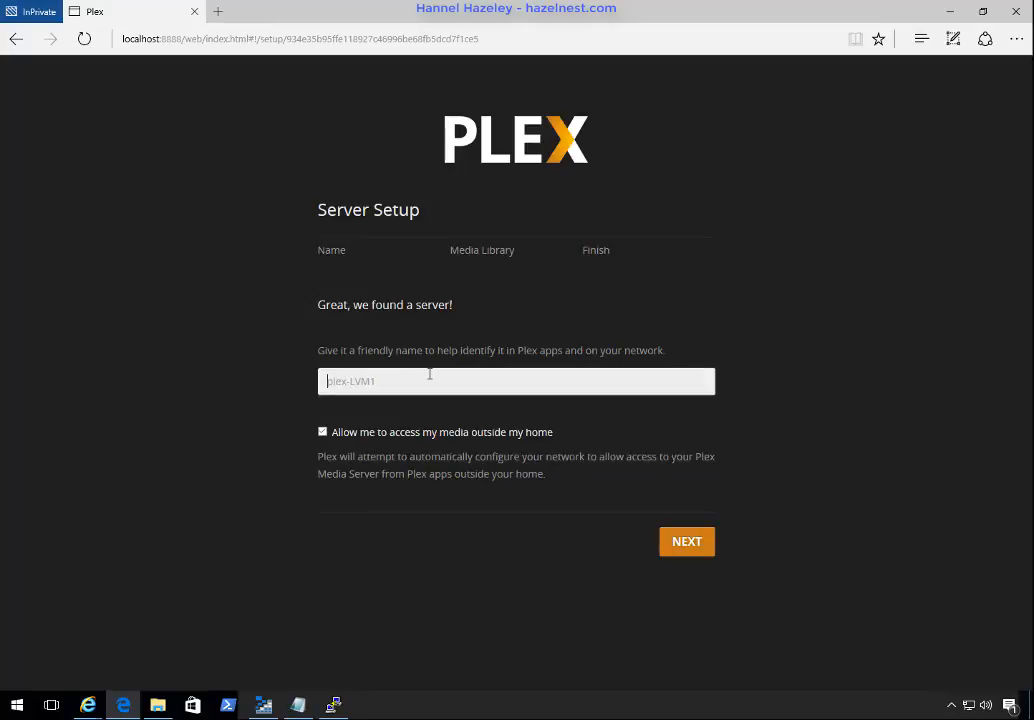
type("Azure")
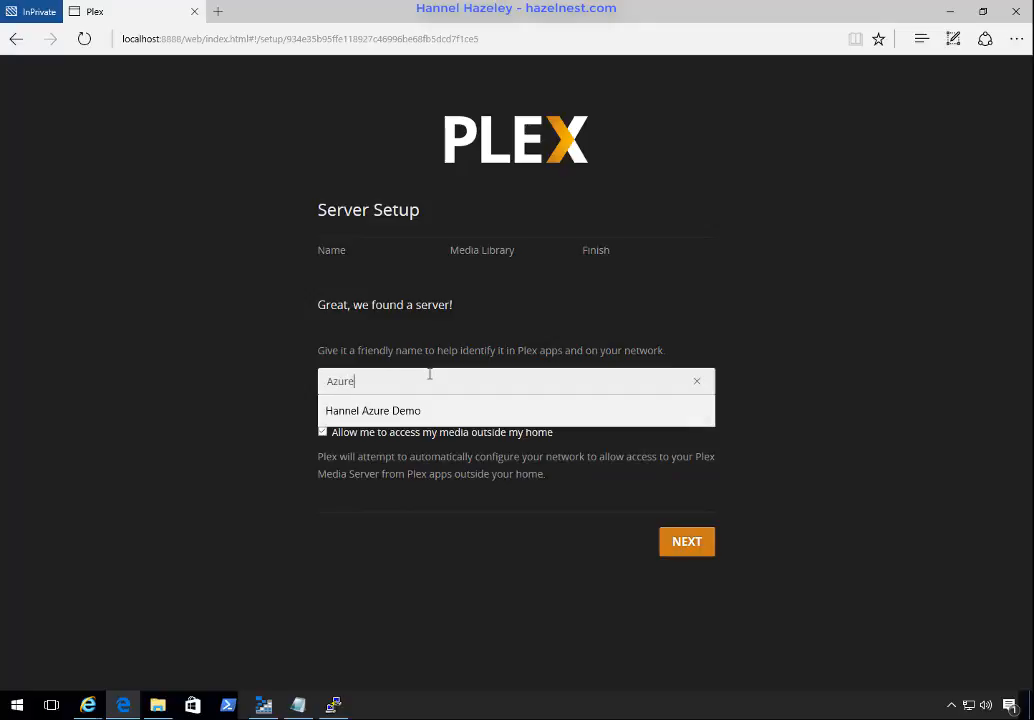
type(" D")
key("BackSpace")
type("Plex")
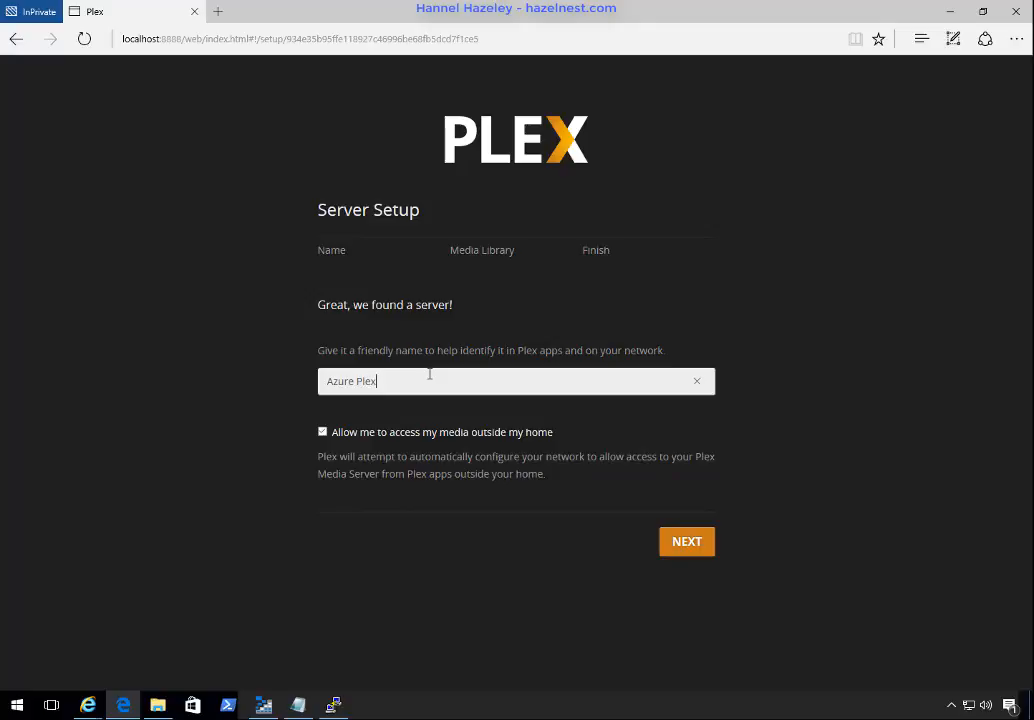
type(" Demo")
left_click(697, 554)
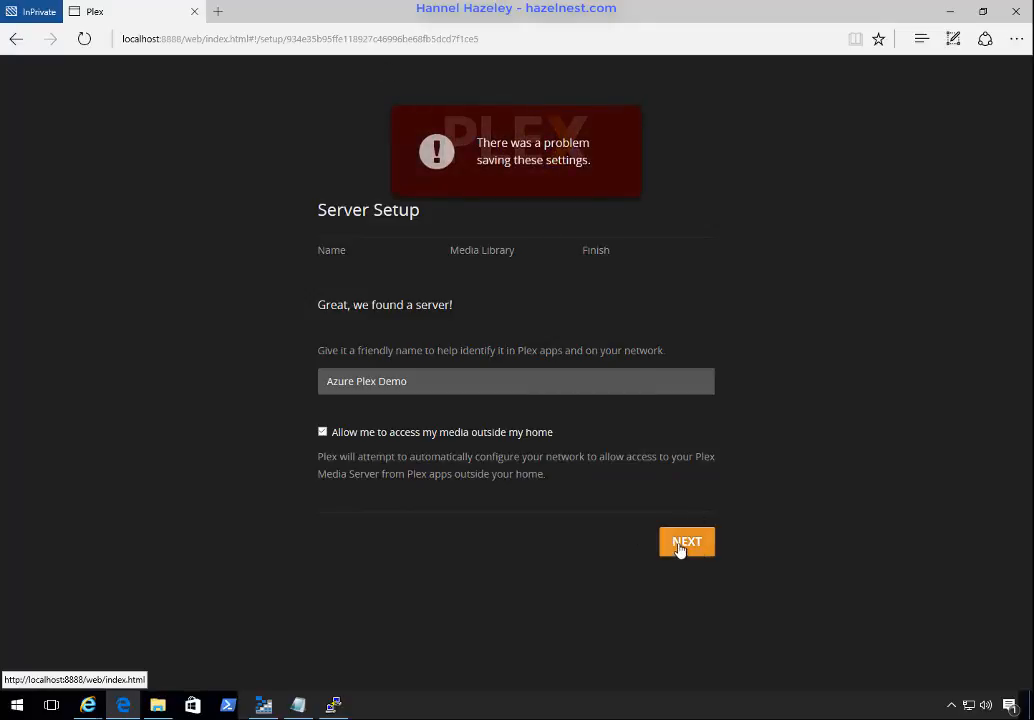
Step: Resubmit the server name page and finish the server setup without adding a media library
left_click(679, 546)
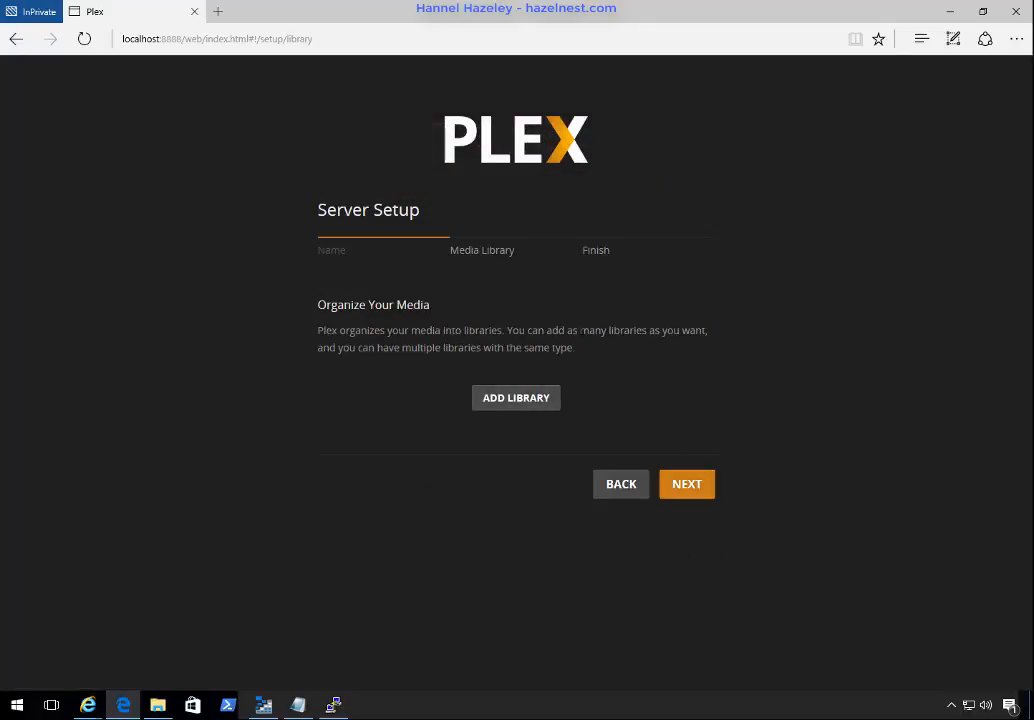
left_click(680, 503)
left_click(690, 584)
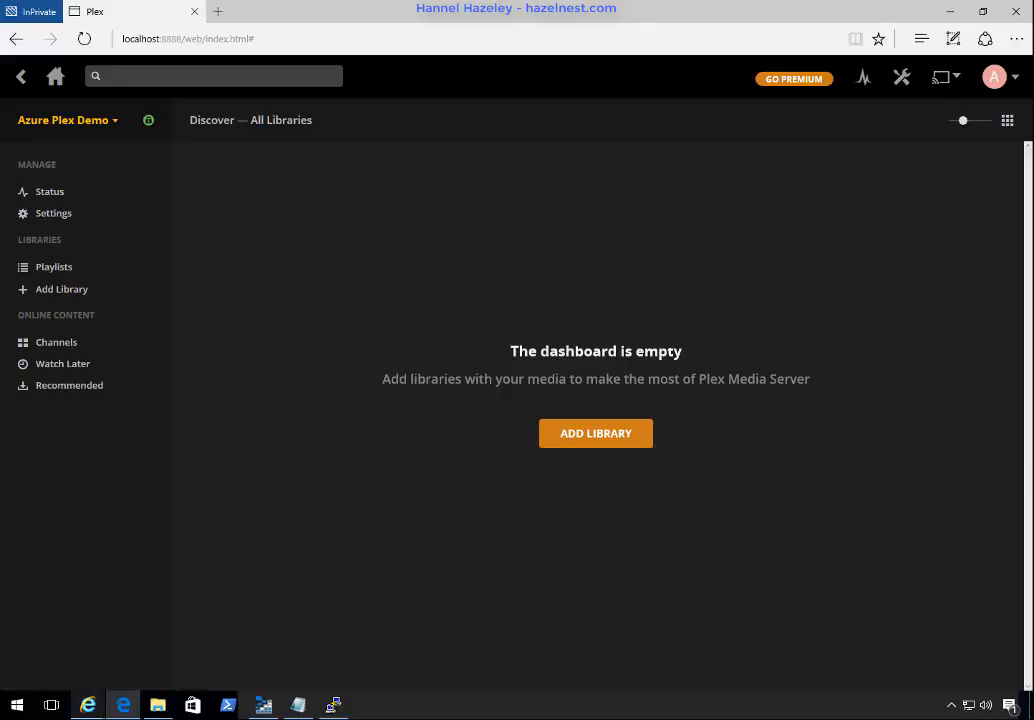
Step: View the Movies folder on plexshare in File Explorer, and minimize both File Explorer and Edge
left_click(158, 705)
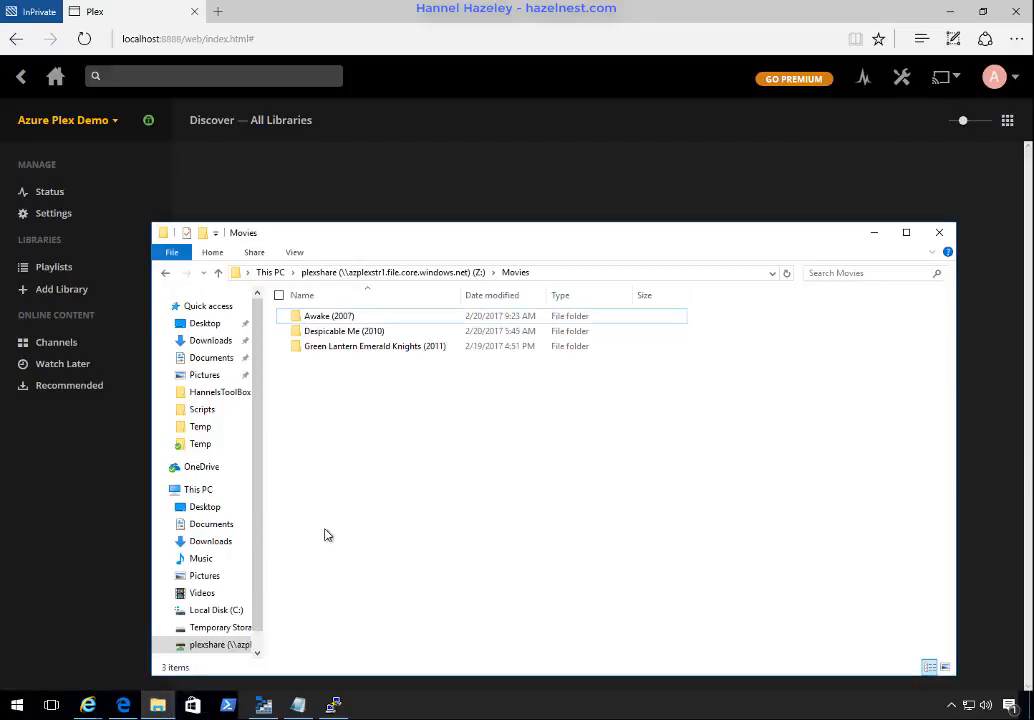
left_click(874, 232)
left_click(954, 17)
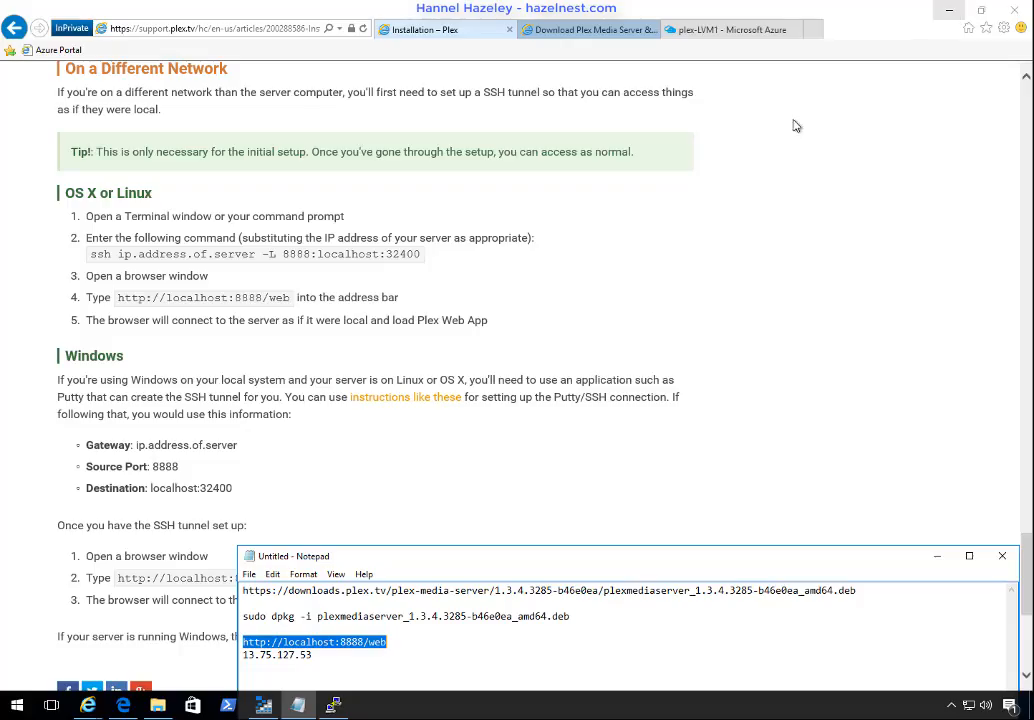
Step: Switch to the Azure portal in Internet Explorer, list the storage accounts and open plexstore1
left_click(697, 31)
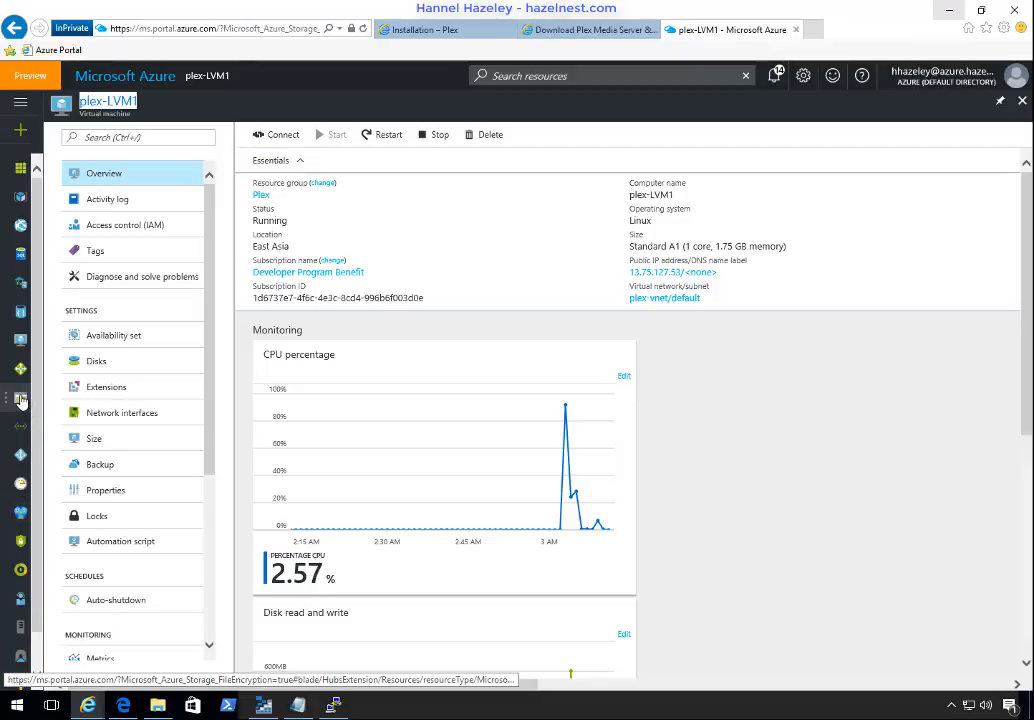
left_click(21, 398)
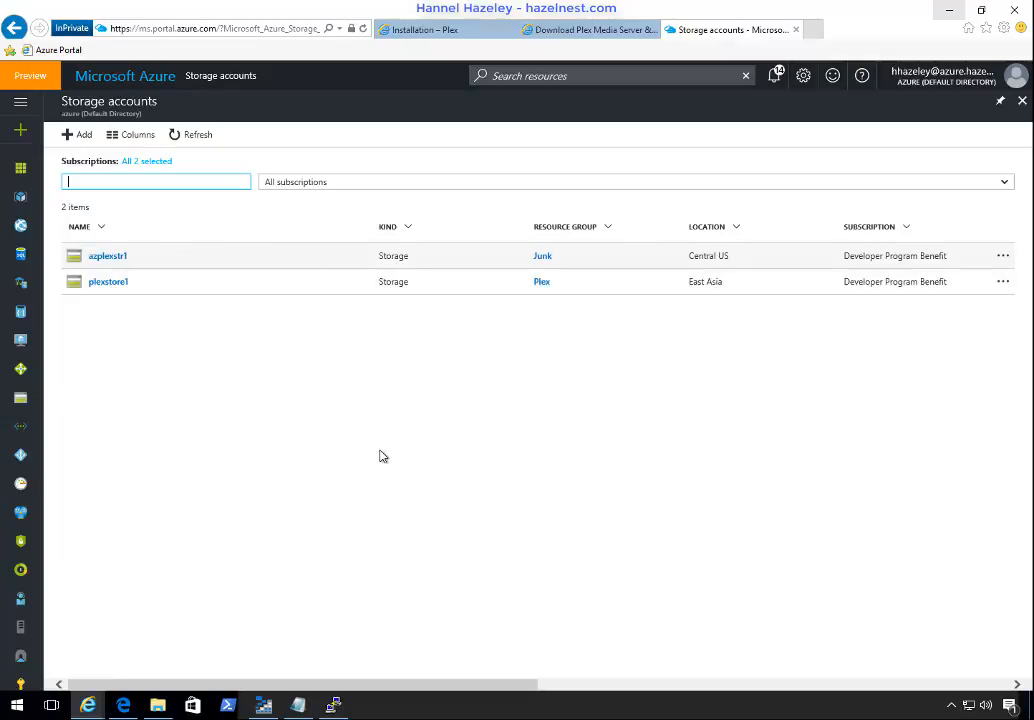
left_click(124, 292)
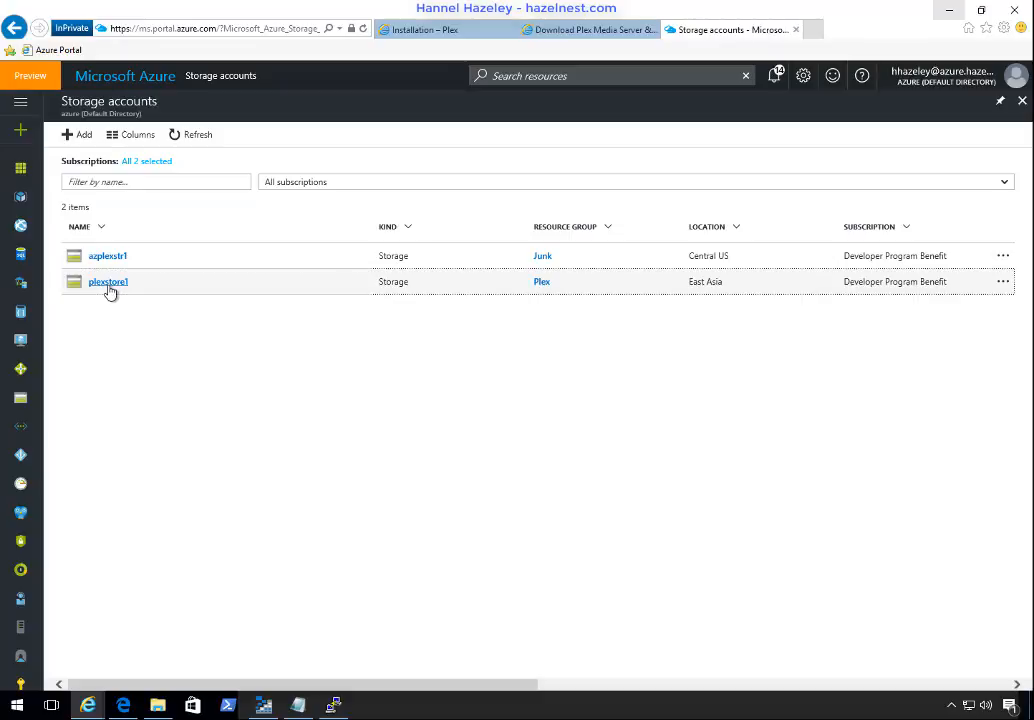
left_click(110, 287)
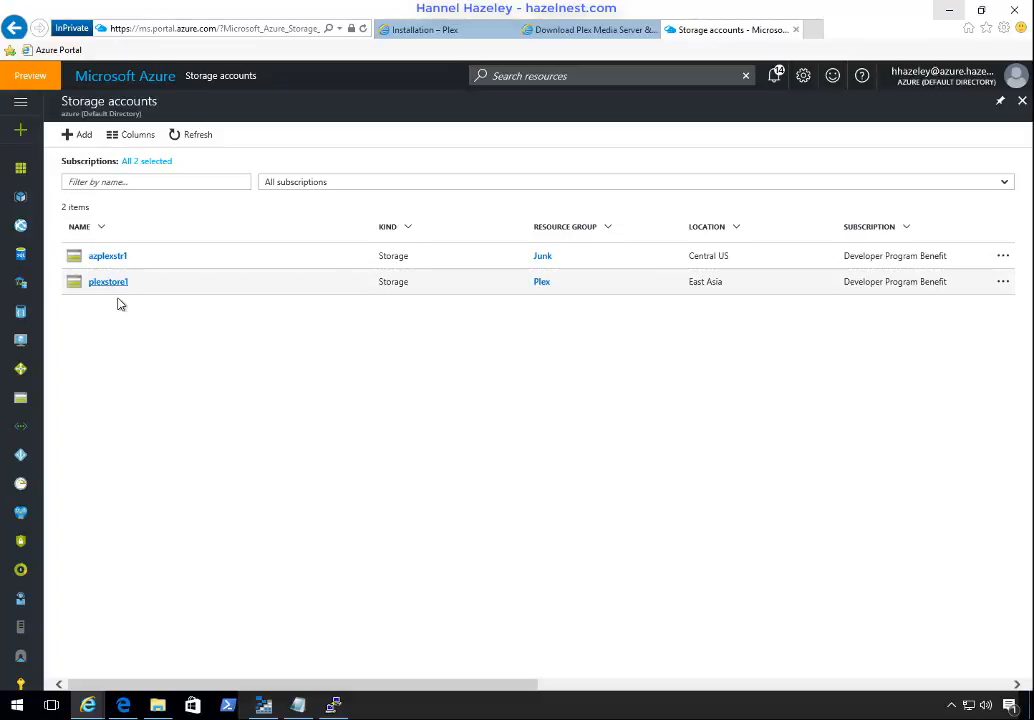
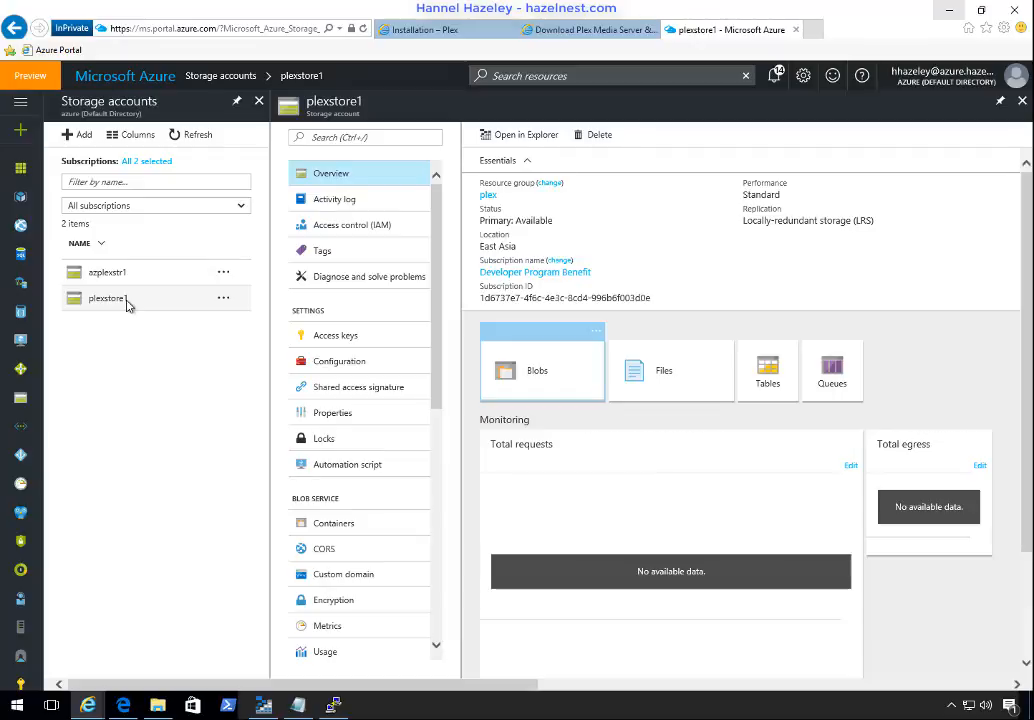
Step: Check the File service encryption setting of the plexstore1 storage account
left_click(127, 305)
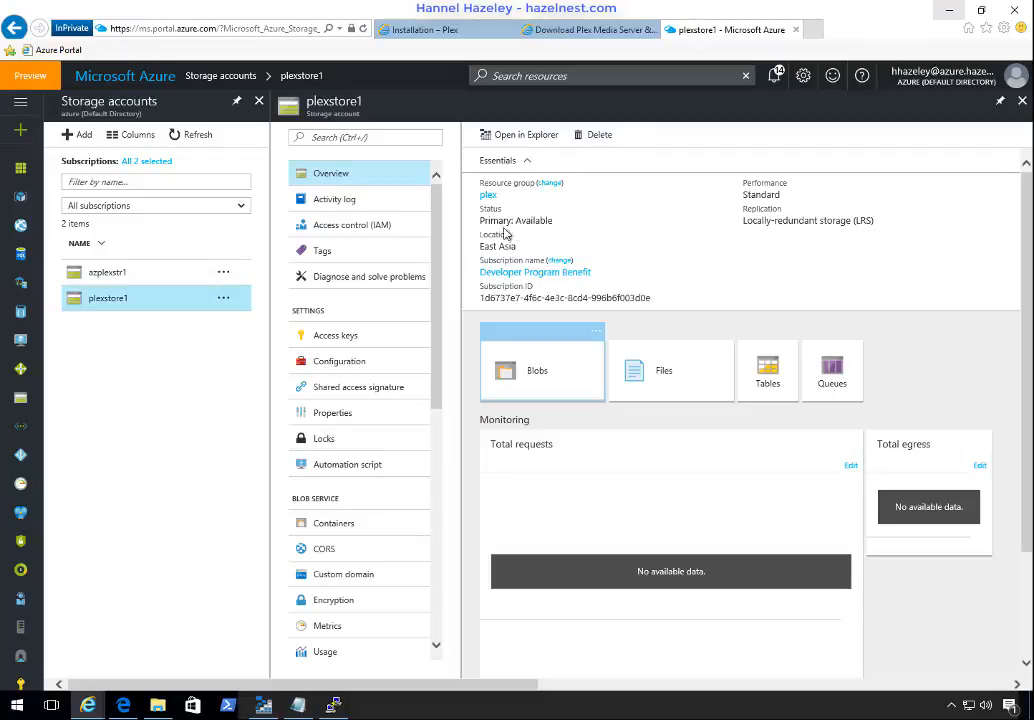
left_click_drag(437, 258, 439, 397)
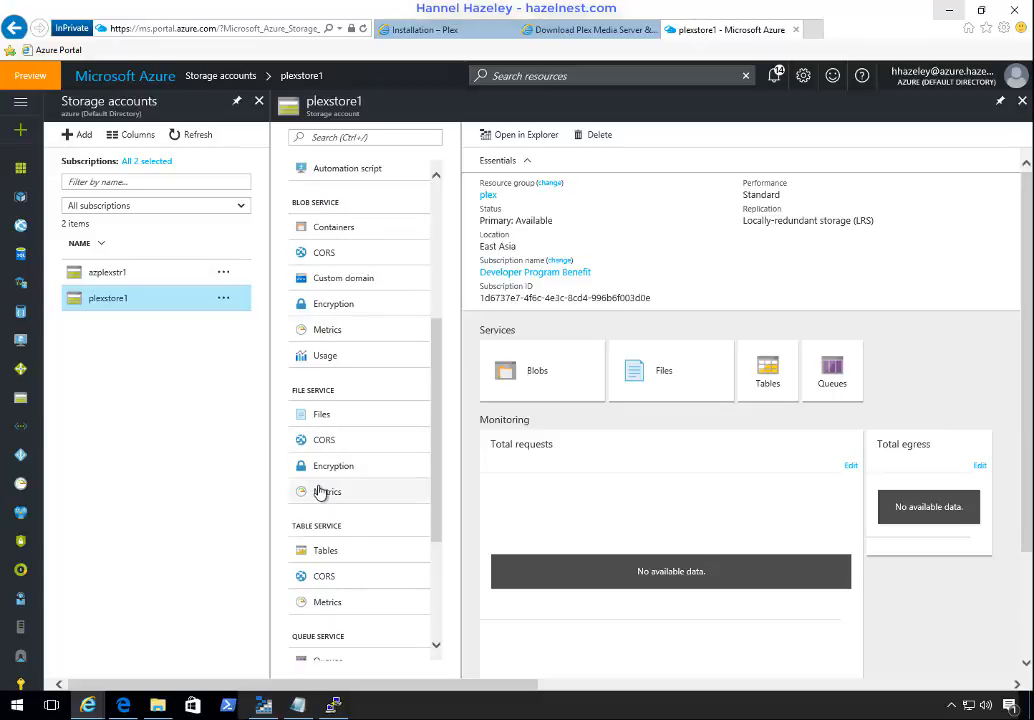
left_click(499, 241)
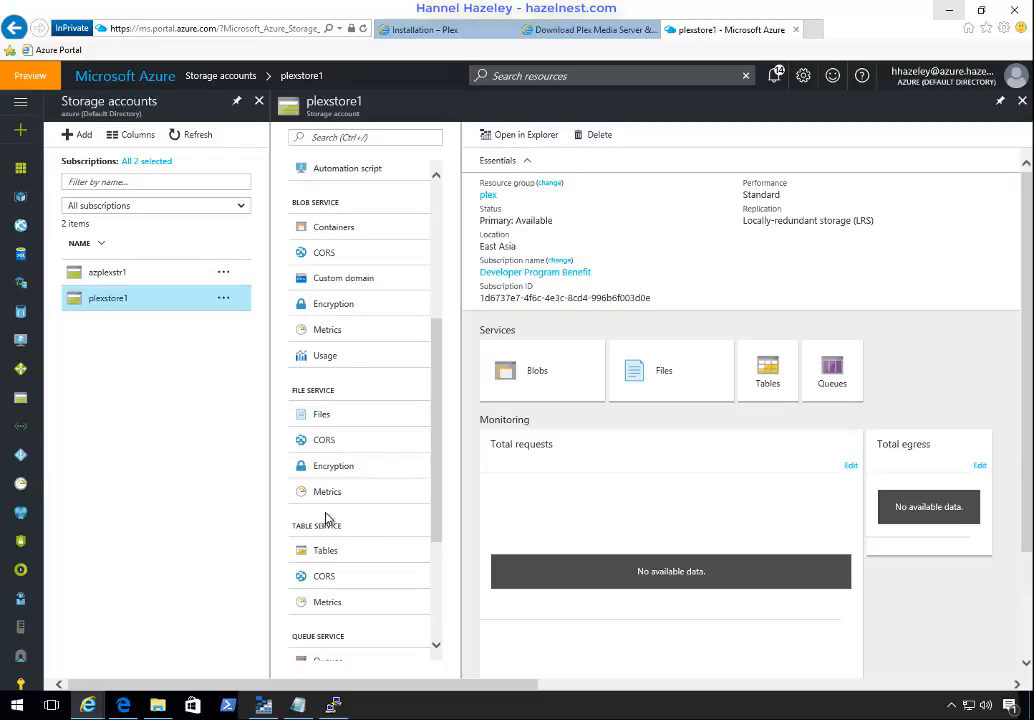
left_click(342, 470)
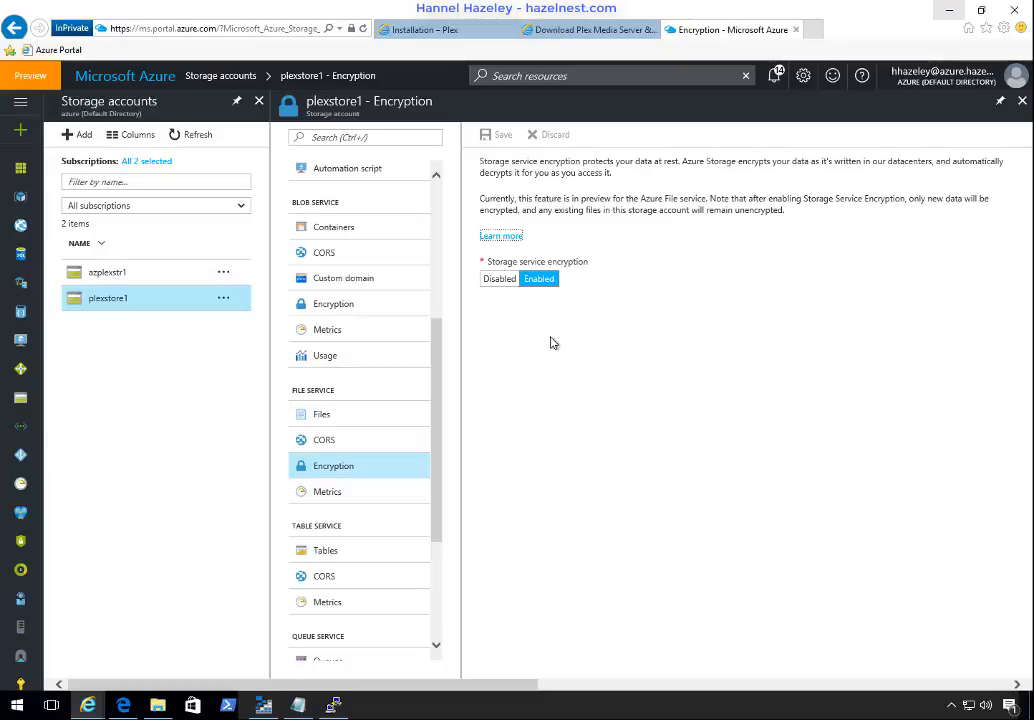
Step: Create a file share named plexsharemedia in plexstore1's File service with a quota of 1024 GB
left_click(334, 422)
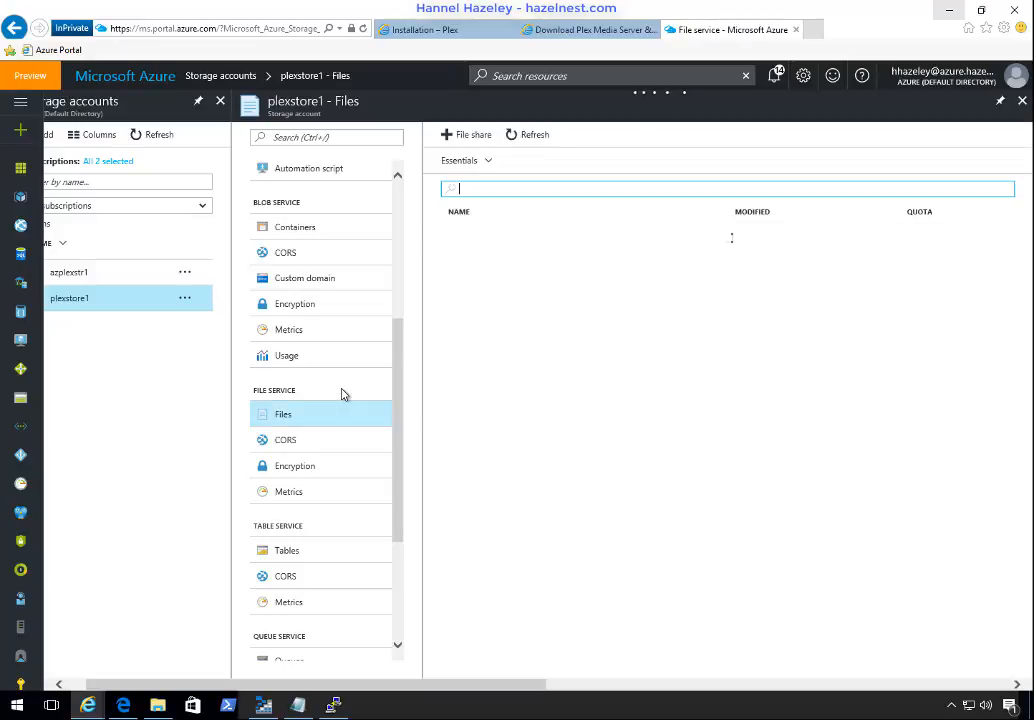
left_click(474, 135)
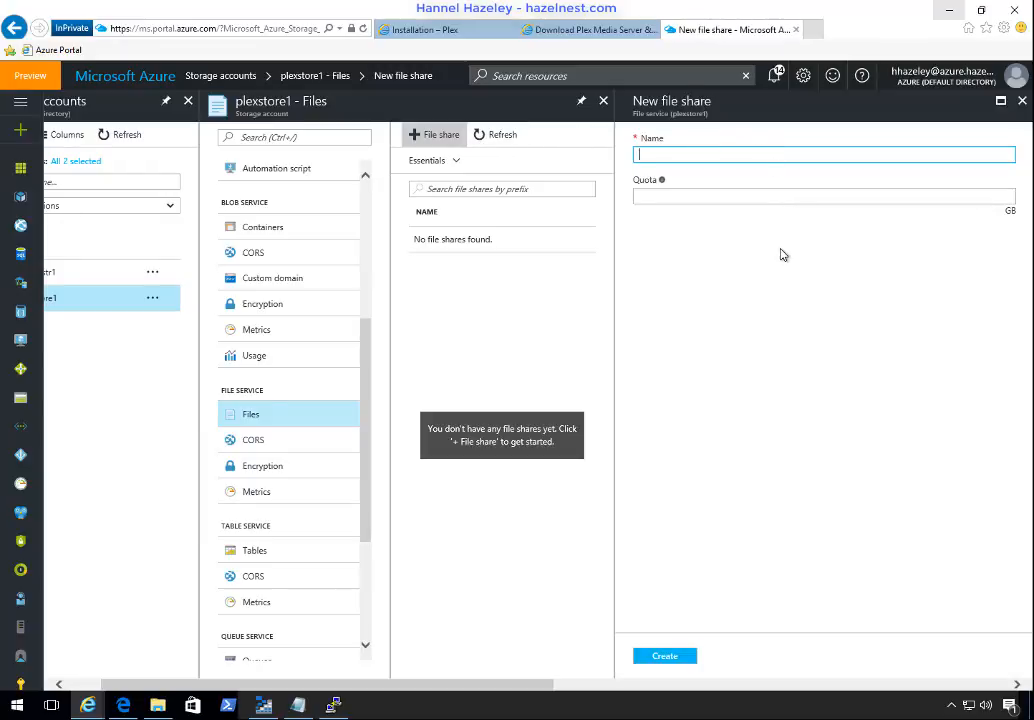
type("plex")
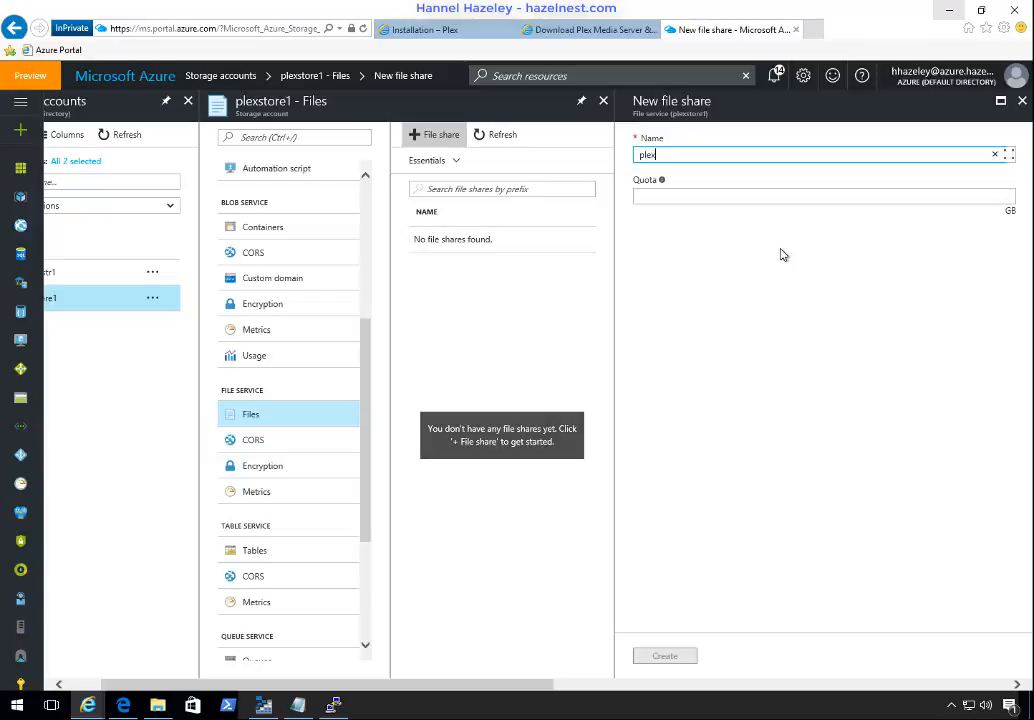
type("share")
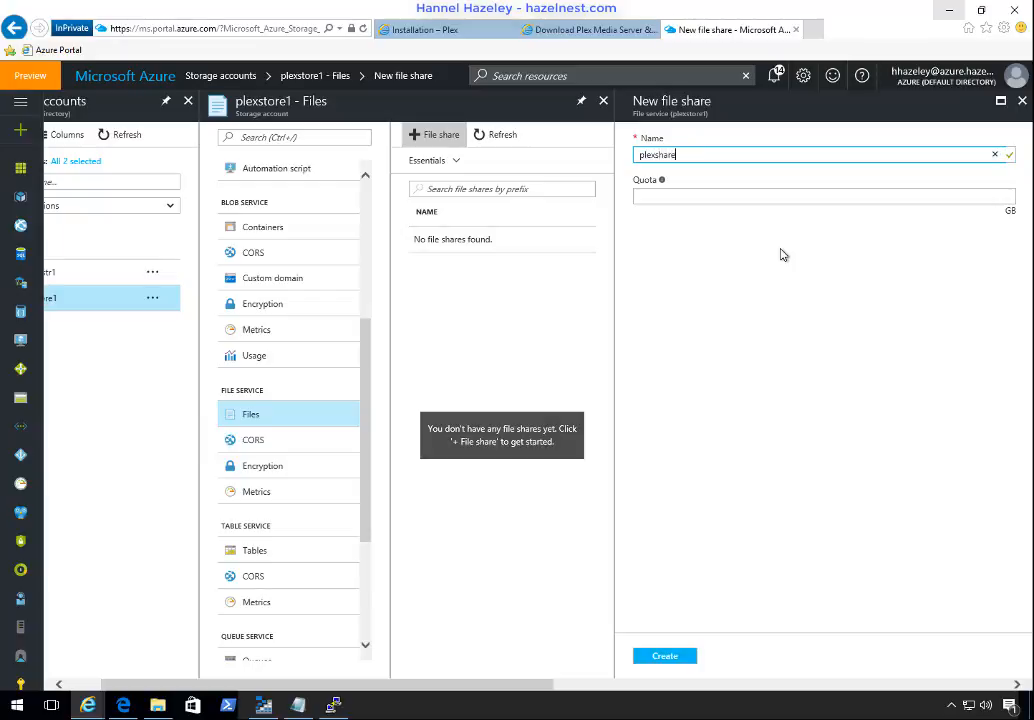
type("media")
key("Tab")
type("1")
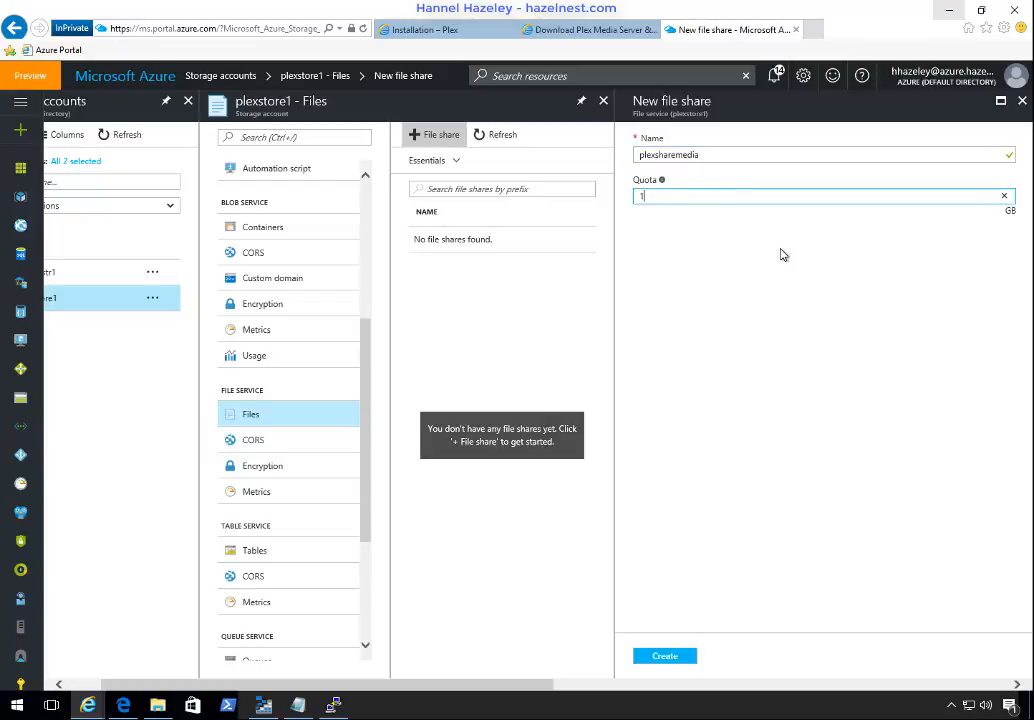
key("Tab")
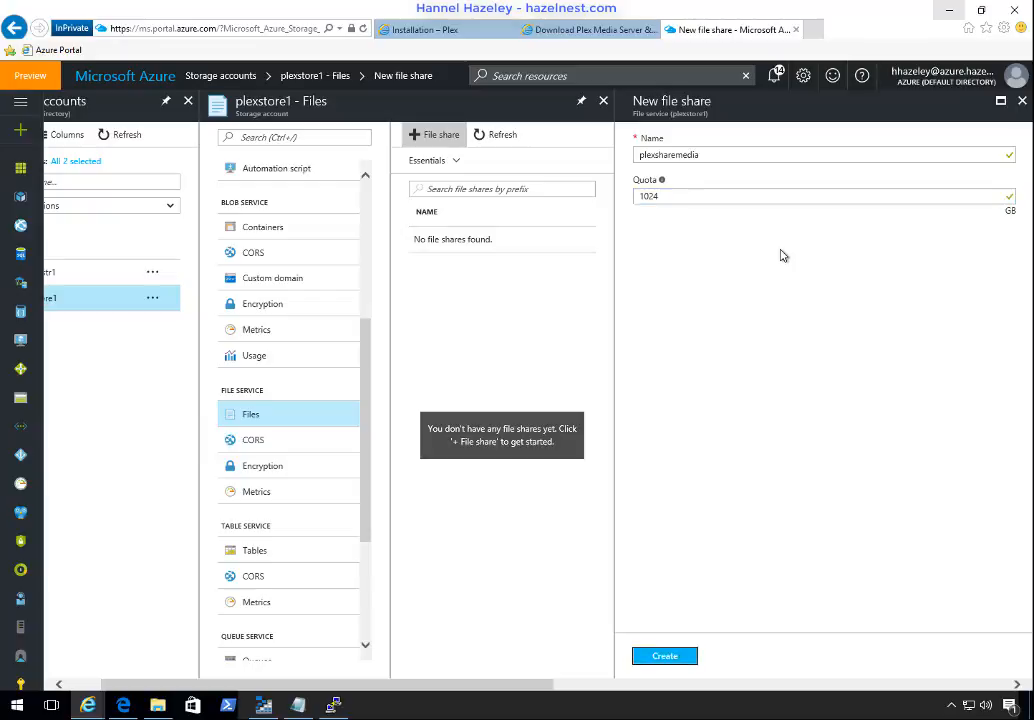
left_click(662, 658)
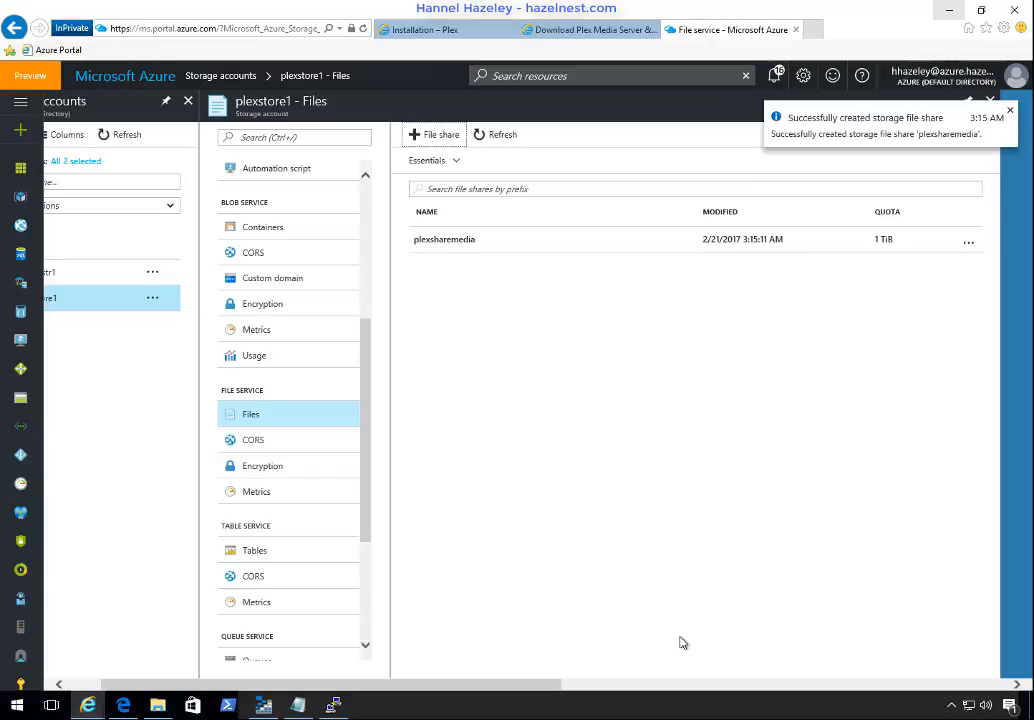
Step: Open the connection details of the plexsharemedia share and copy its Linux mount command
left_click(468, 241)
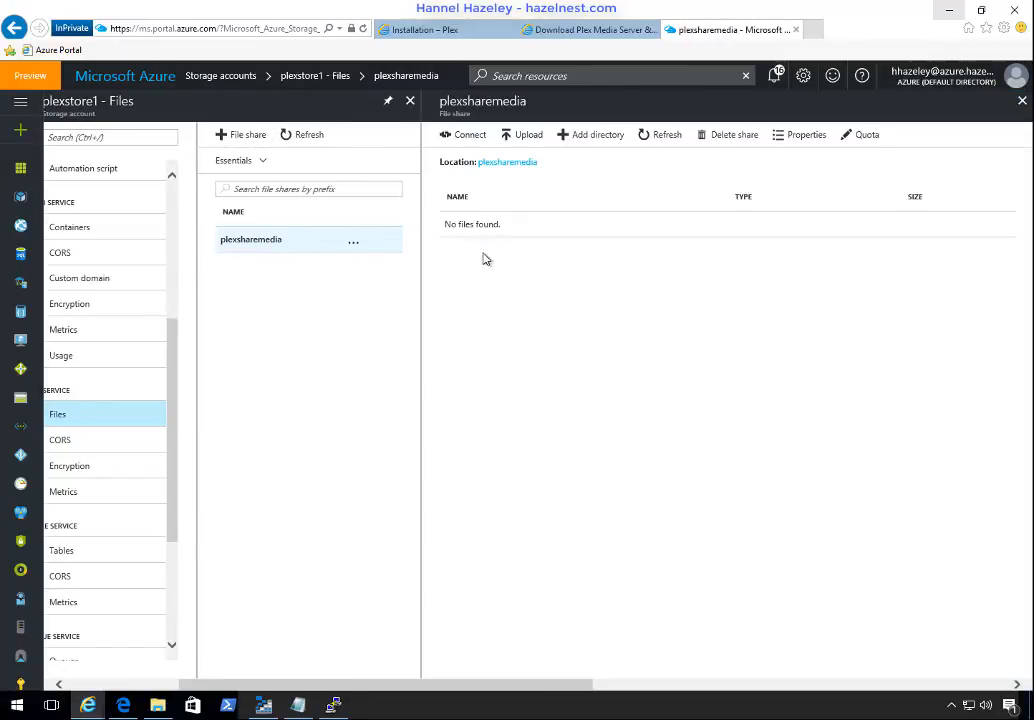
left_click(459, 136)
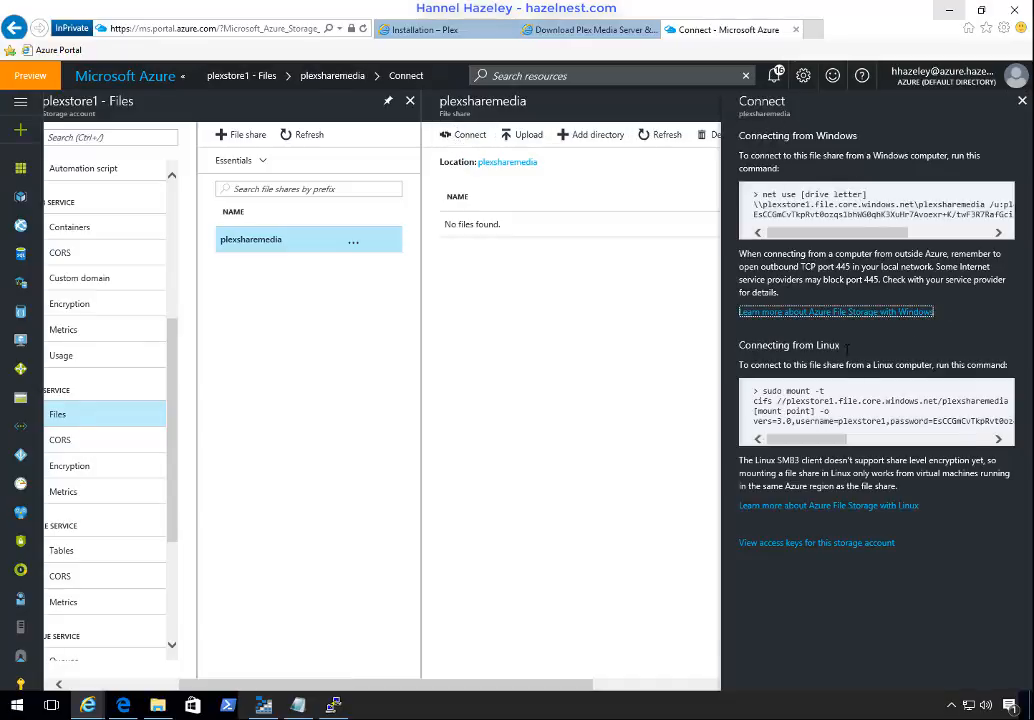
left_click(850, 405)
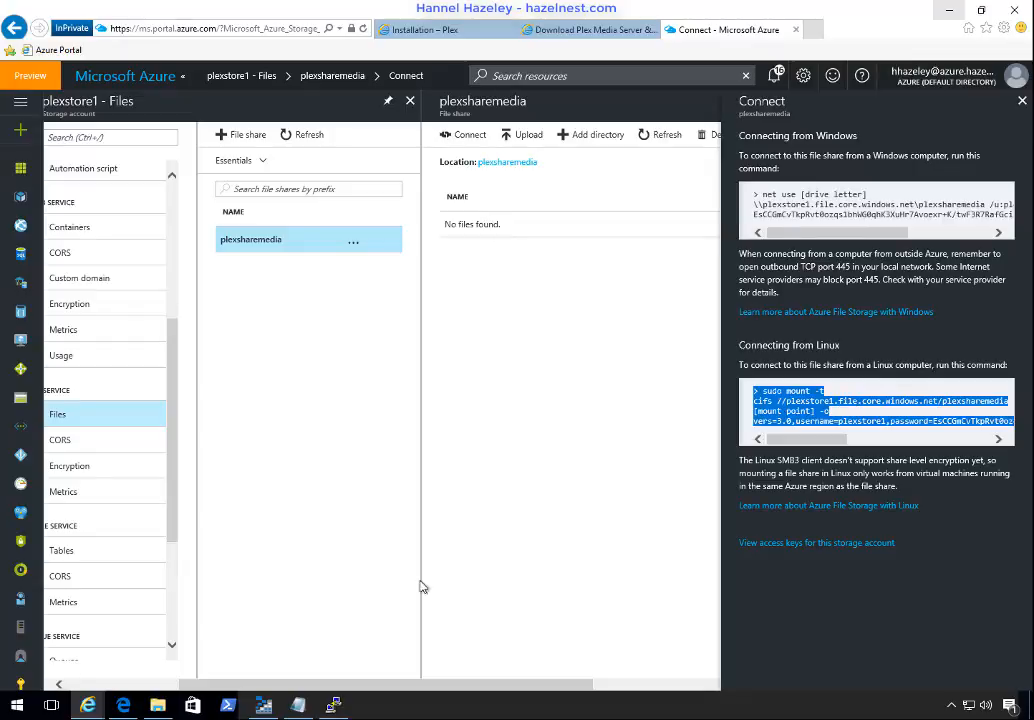
Step: Paste the mount command, including the storage account key, below the existing Notepad notes and close the share's connection details
left_click(297, 705)
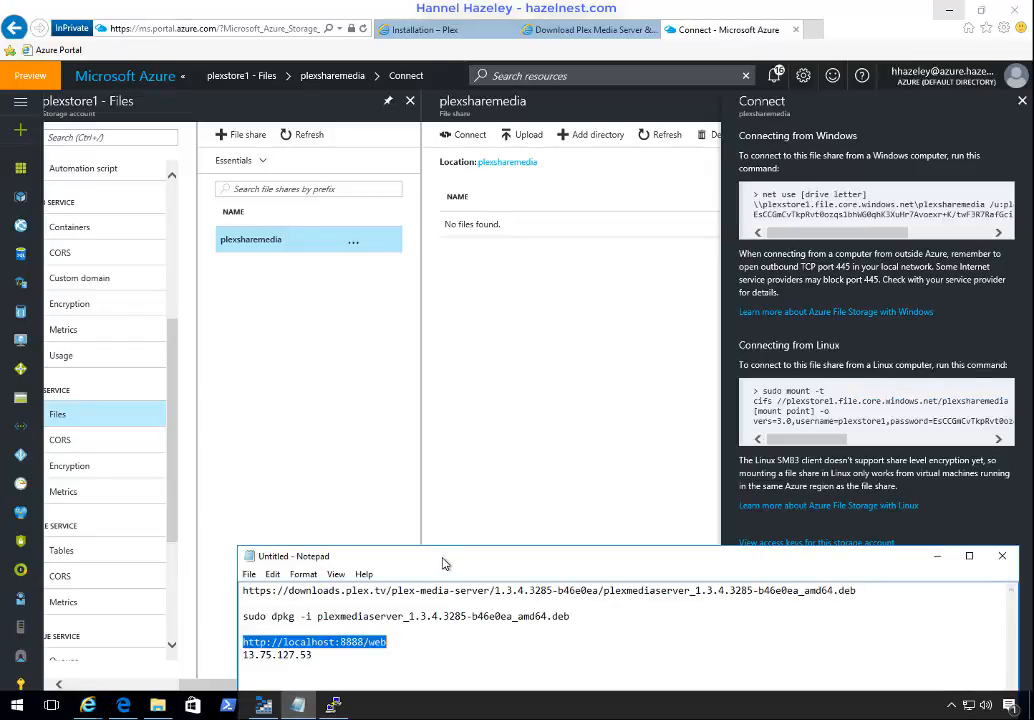
left_click_drag(444, 557, 390, 305)
left_click(327, 441)
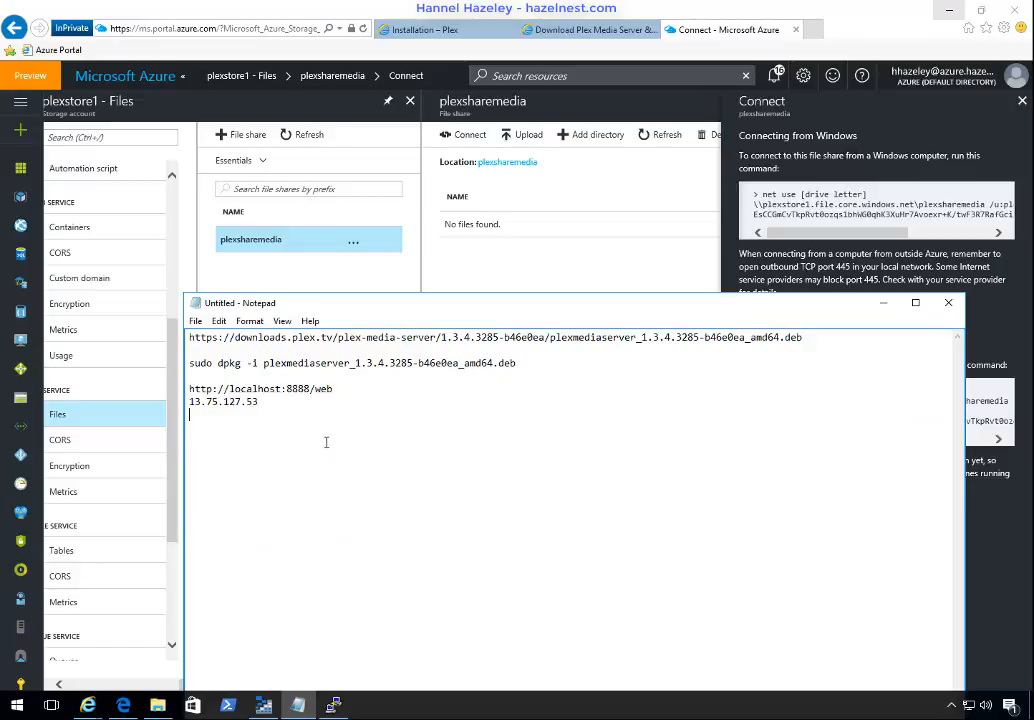
key("ctrl+v")
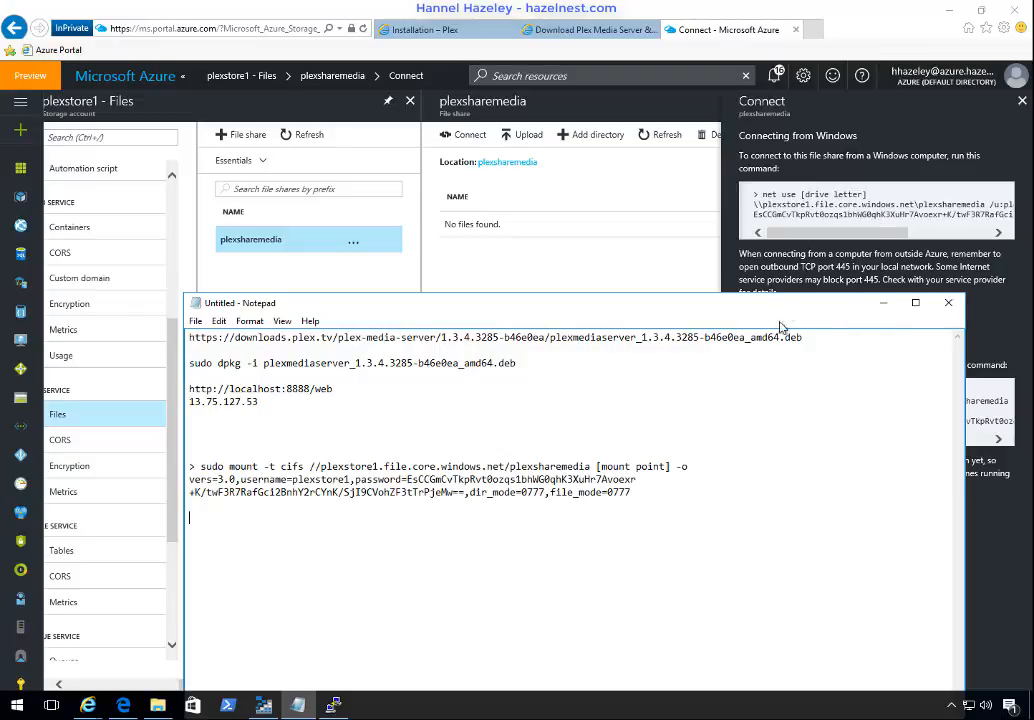
left_click_drag(809, 306, 872, 429)
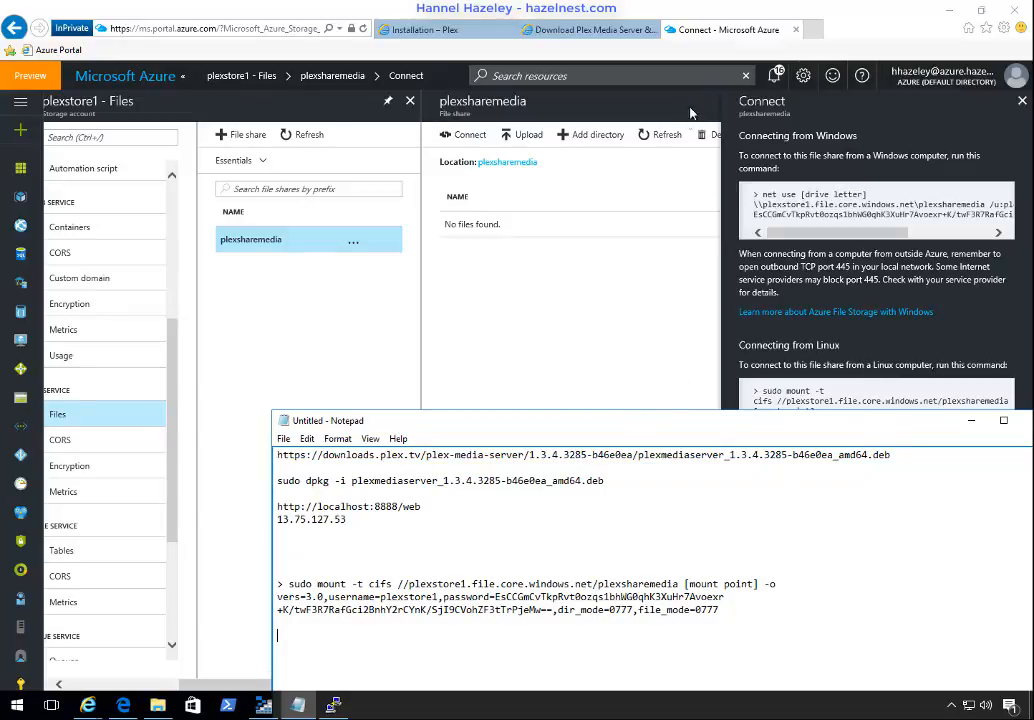
left_click(1022, 101)
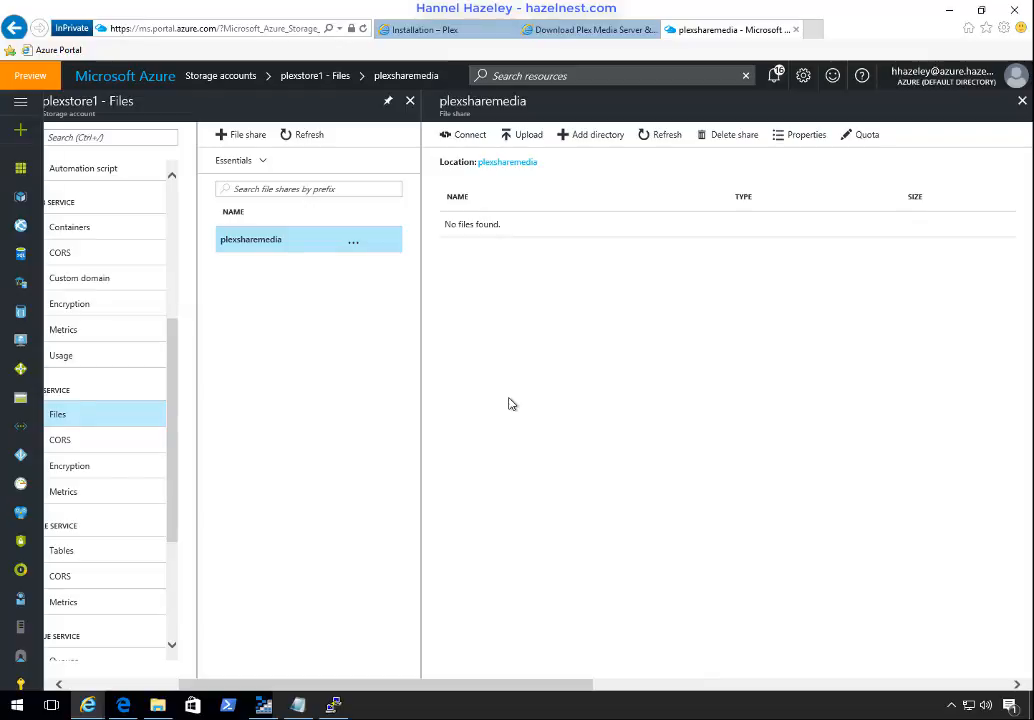
Step: Switch to Microsoft Azure Storage Explorer and start an Azure storage connection that uses a storage account name and key
left_click(264, 706)
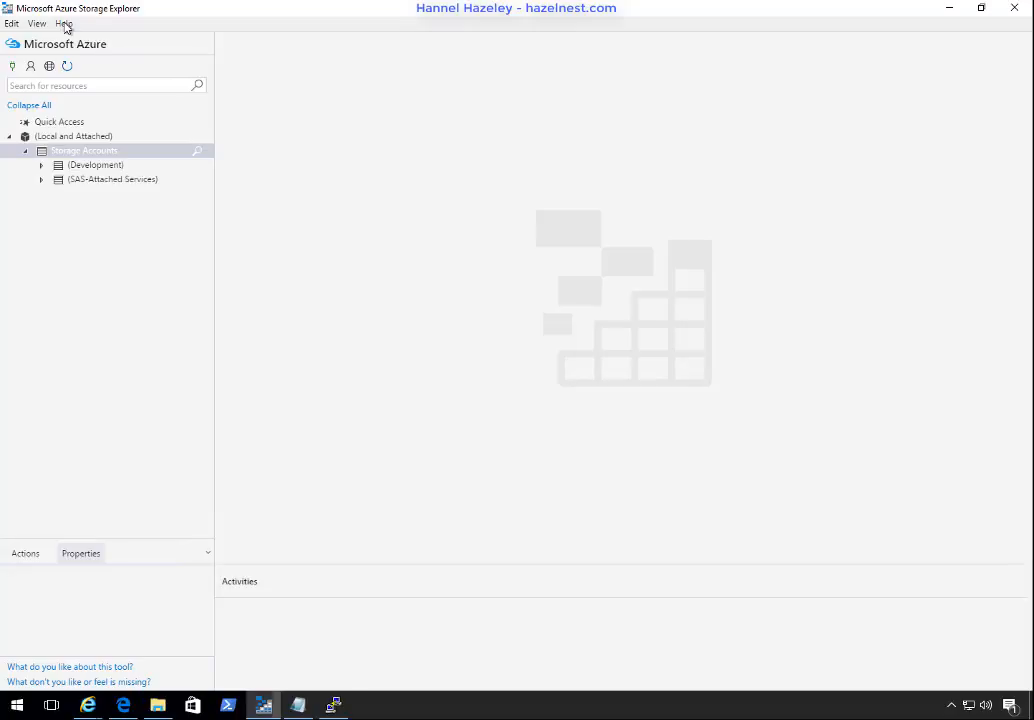
right_click(110, 156)
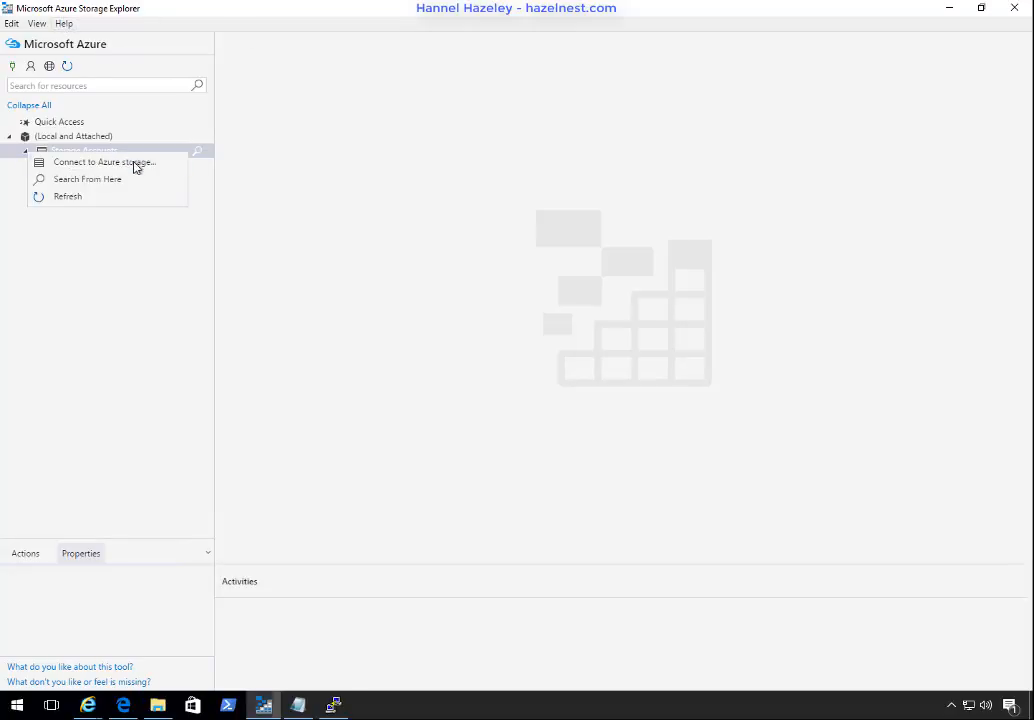
left_click(134, 165)
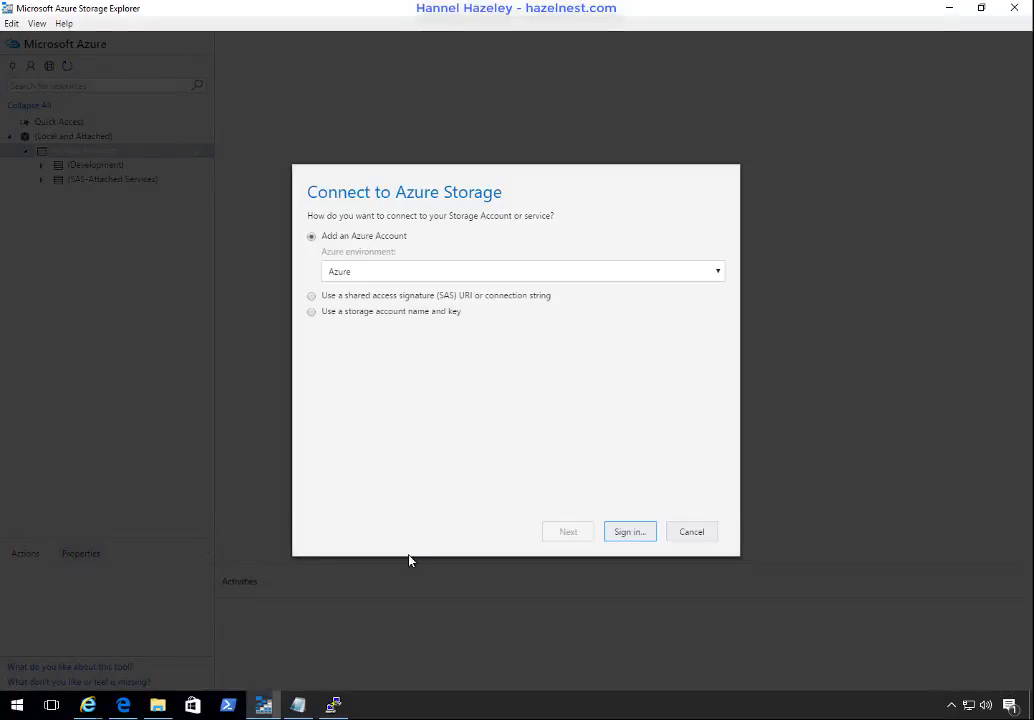
left_click(411, 314)
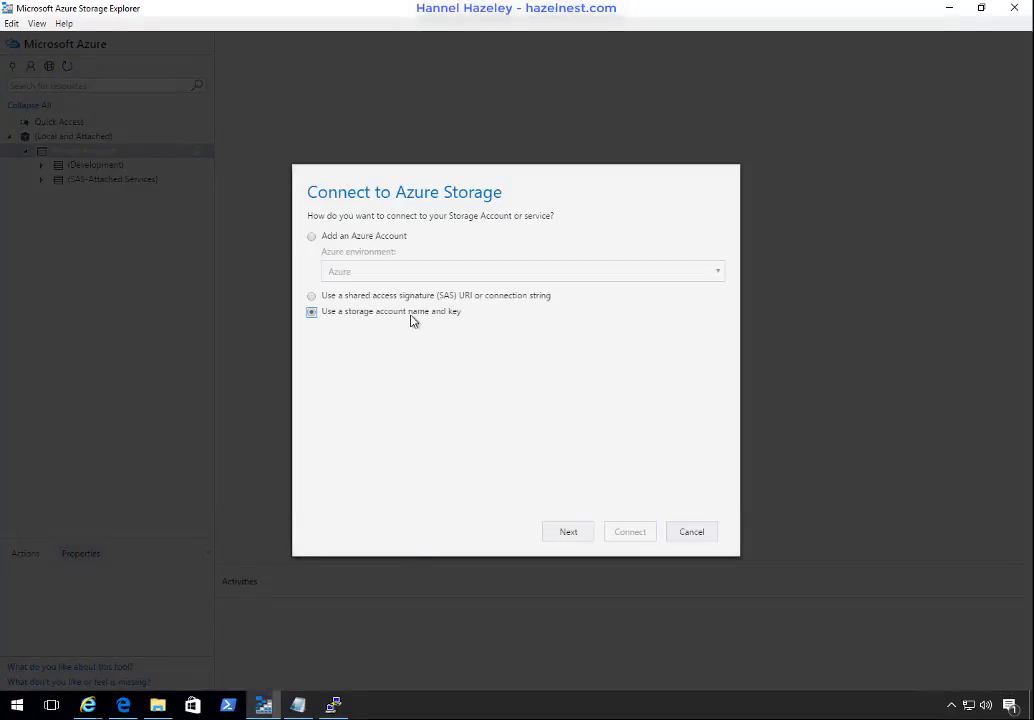
Step: Copy the account name plexstore1 from the Notepad mount command and enter it as the external storage account name
left_click(298, 705)
left_click_drag(593, 427, 567, 444)
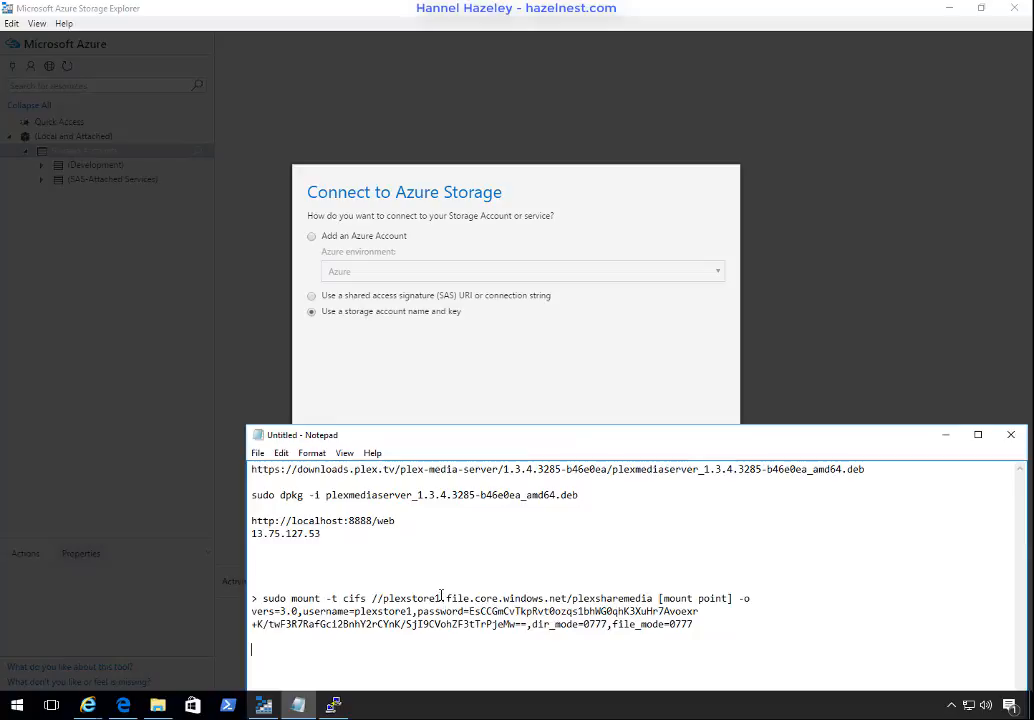
left_click_drag(440, 598, 382, 598)
key("ctrl+c")
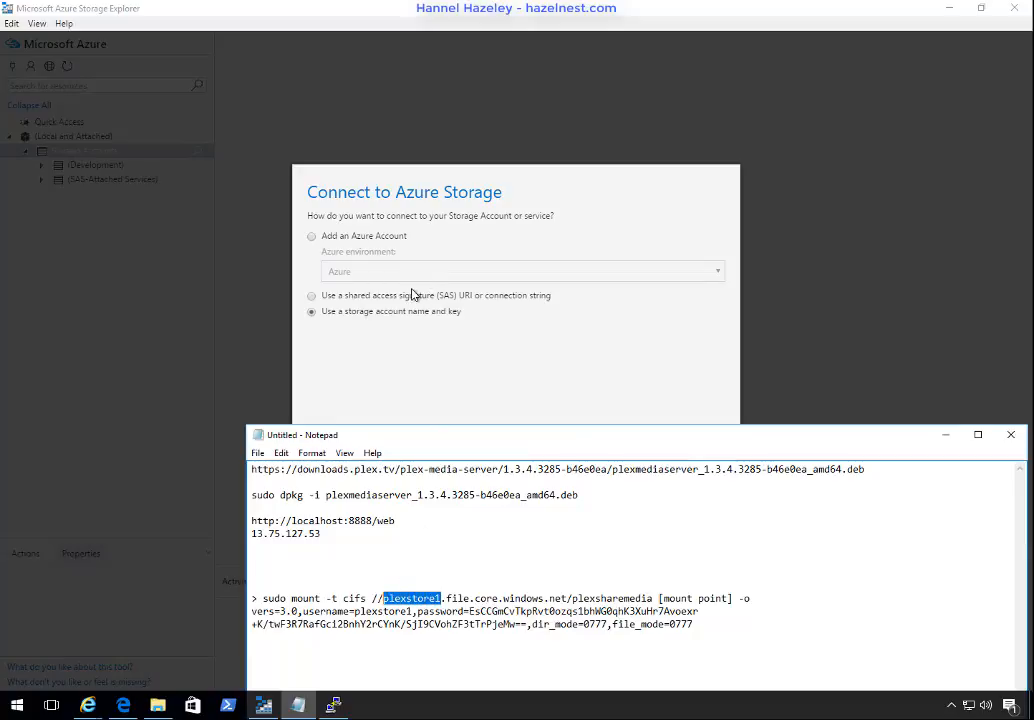
left_click(406, 339)
left_click(566, 532)
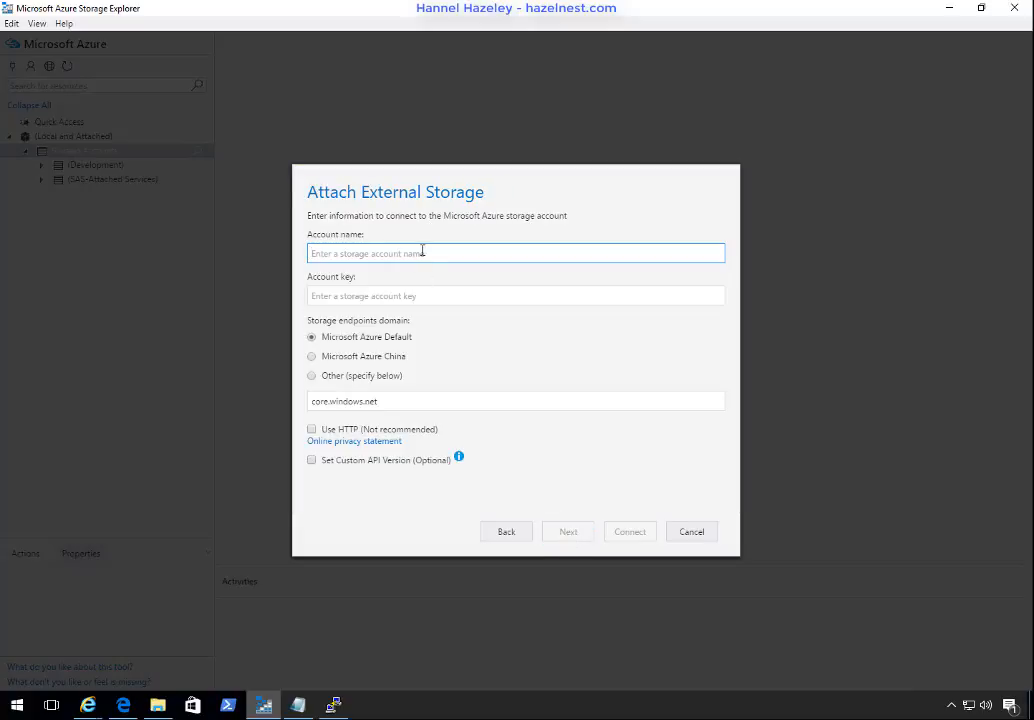
key("ctrl+v")
Step: Copy the storage account key from the Notepad mount command into the account key field, without the trailing comma
left_click(397, 295)
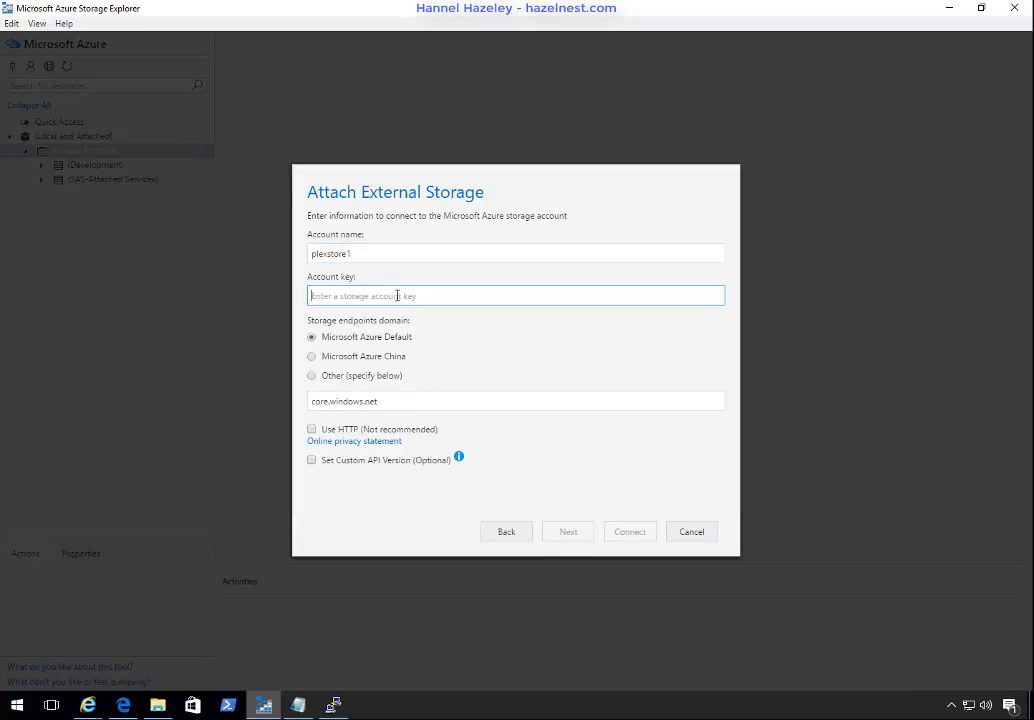
left_click(297, 705)
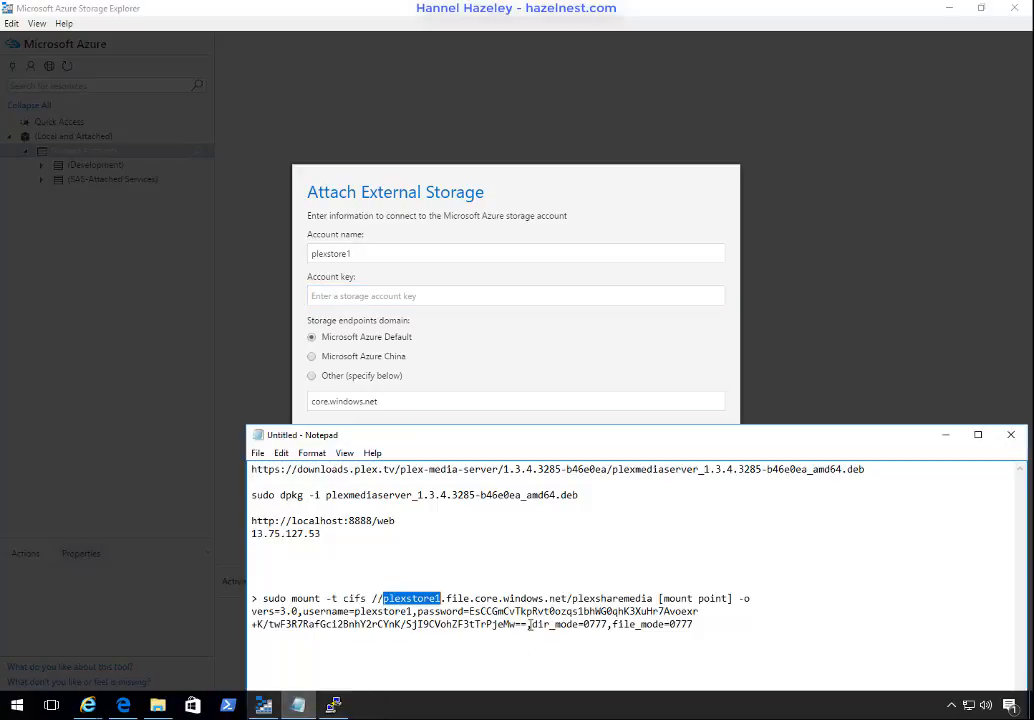
left_click_drag(529, 624, 470, 611)
key("ctrl+c")
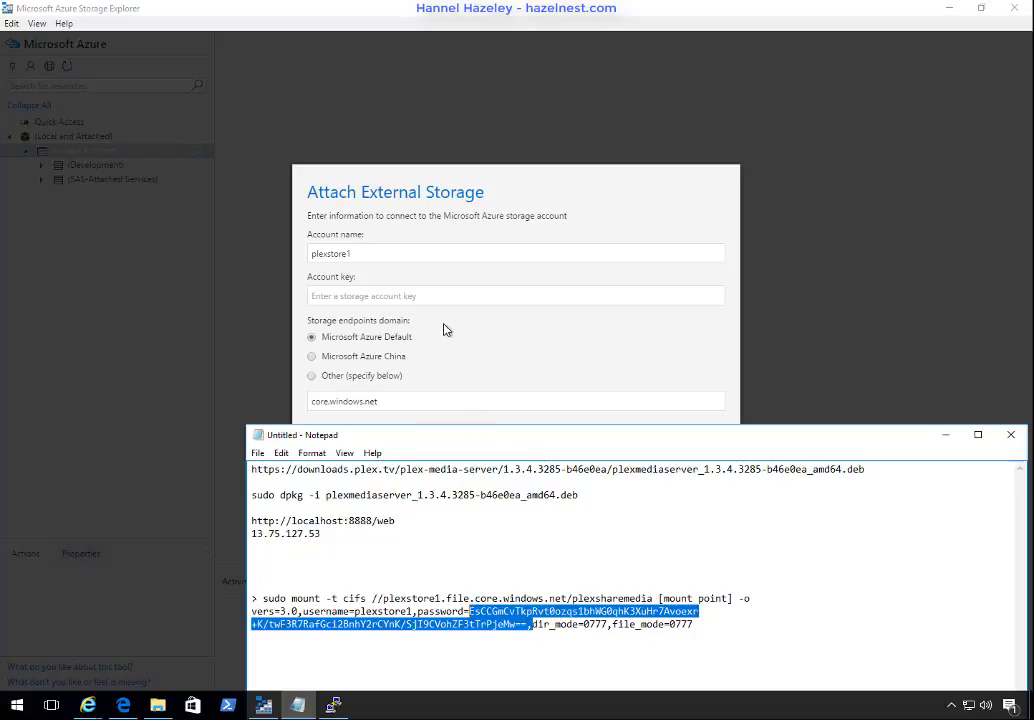
left_click(447, 296)
key("ctrl+v")
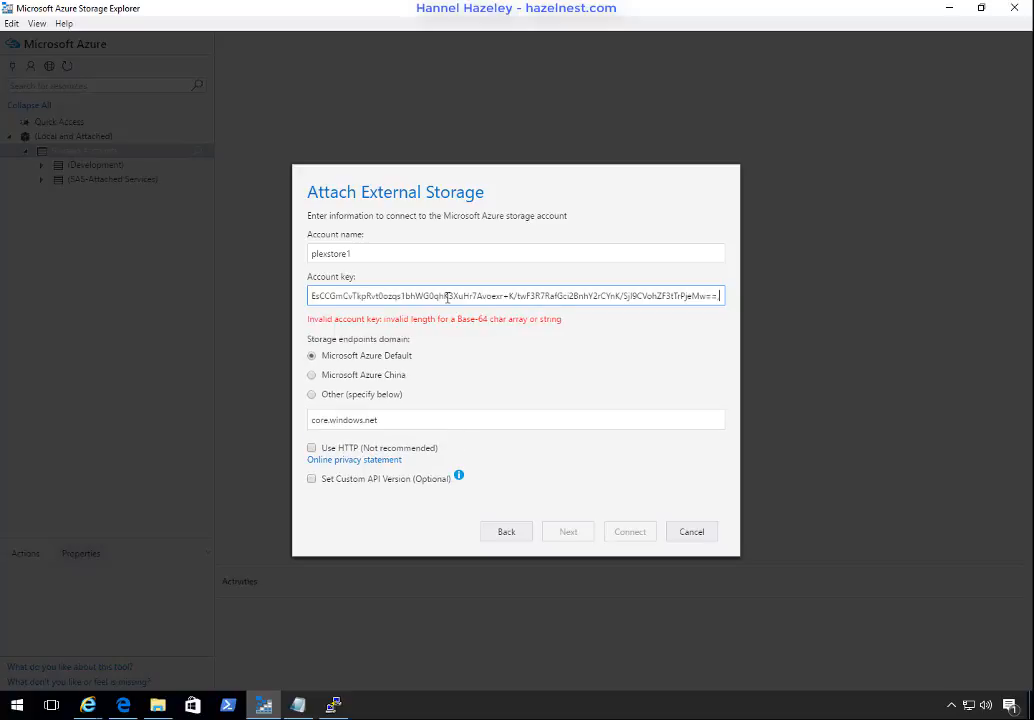
key("BackSpace")
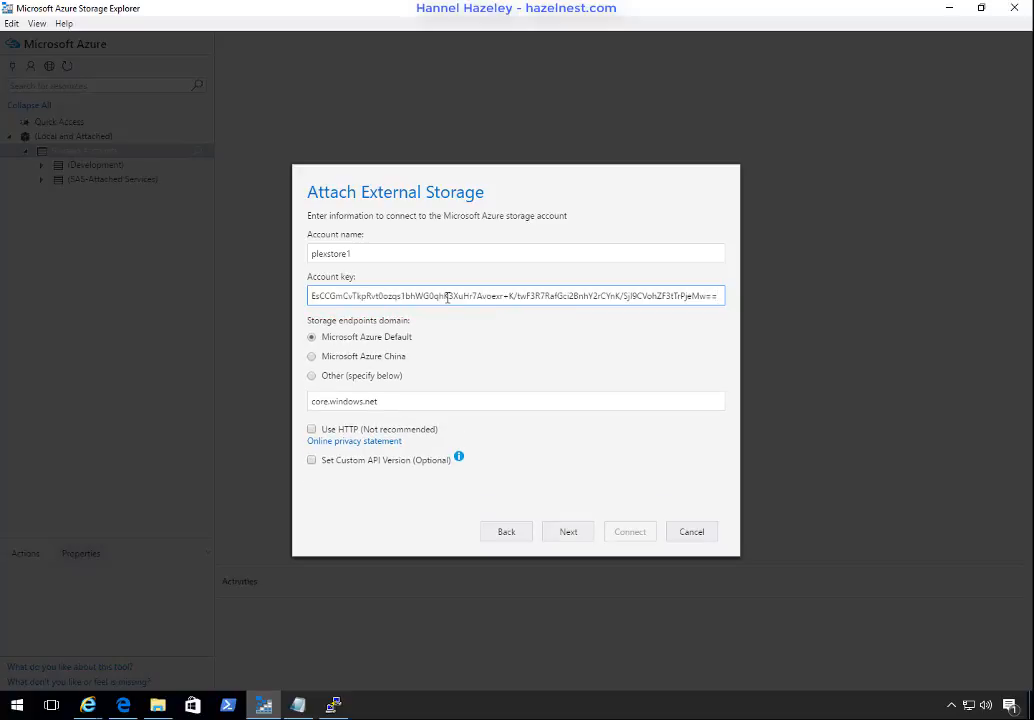
left_click(478, 363)
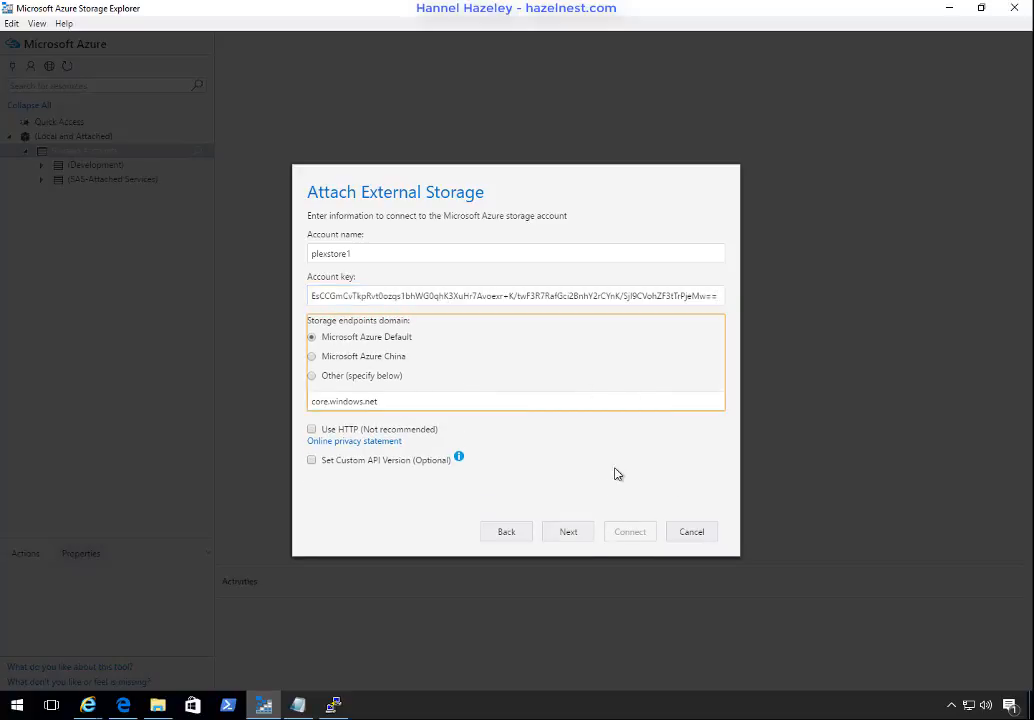
Step: Finish connecting to plexstore1 with the default endpoints and open its plexsharemedia file share
left_click(586, 536)
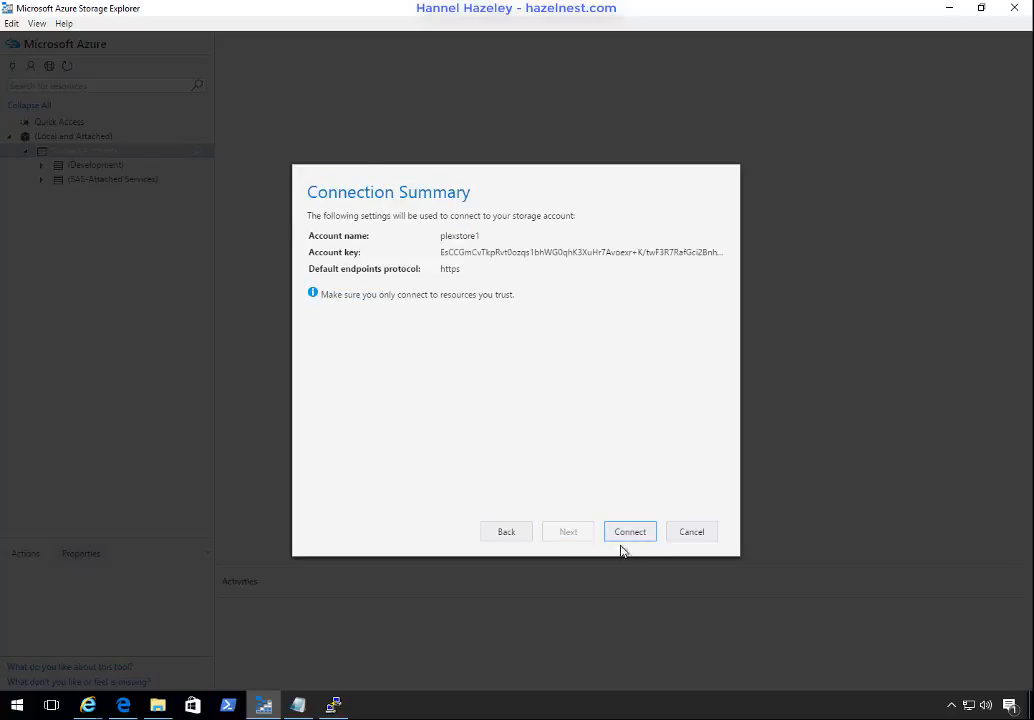
left_click(629, 532)
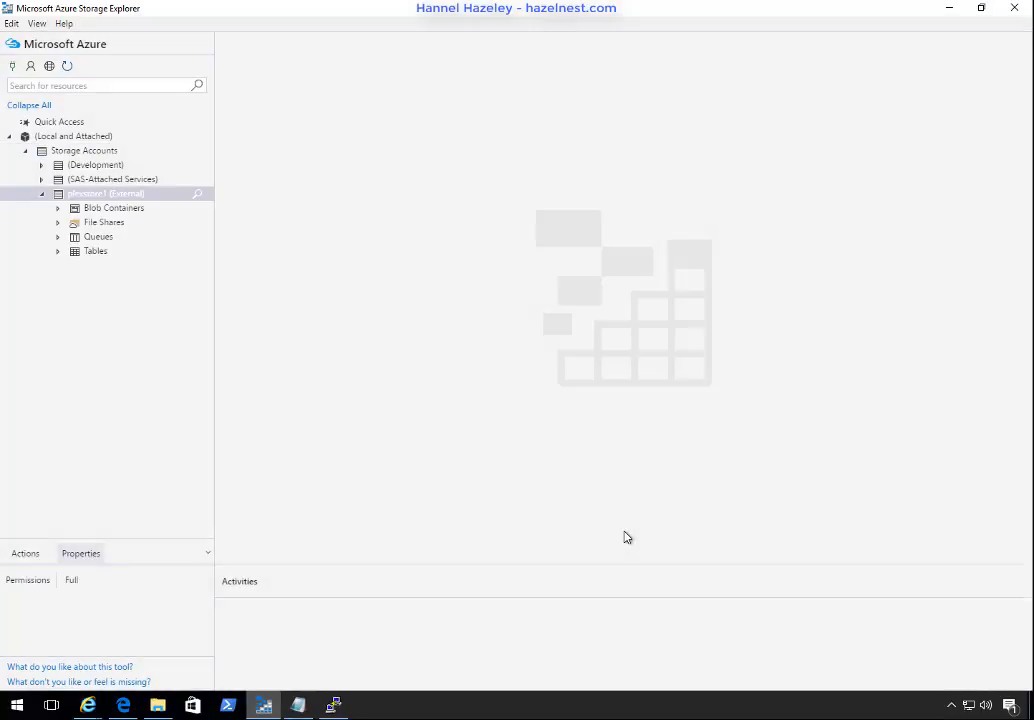
left_click(58, 223)
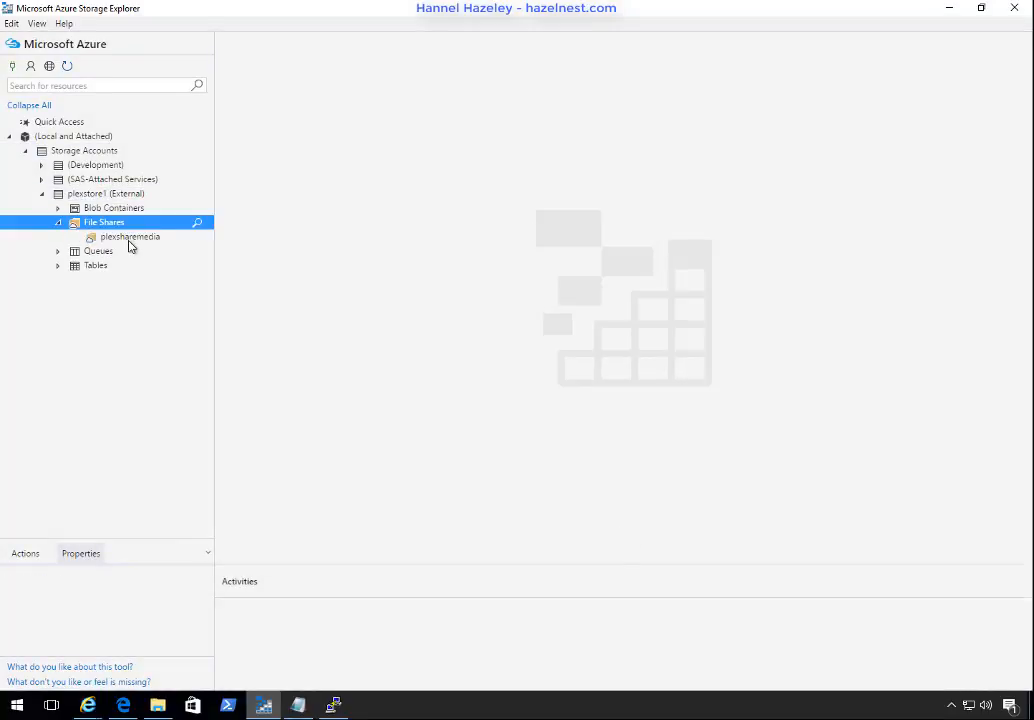
left_click(128, 240)
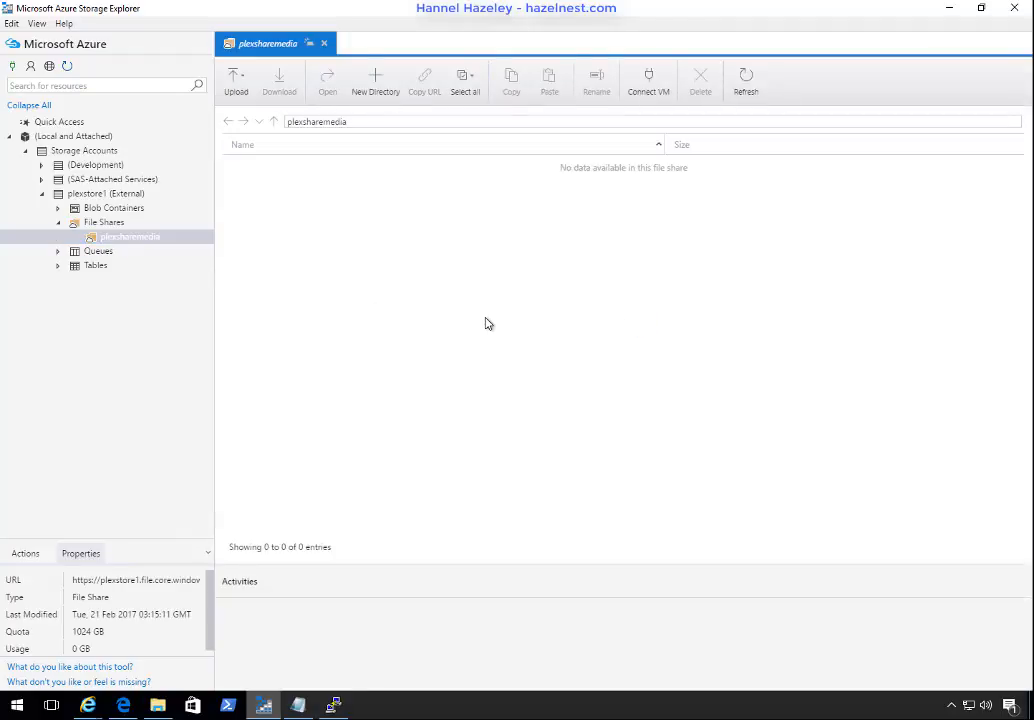
Step: Upload the Z:\Movies folder to the plexsharemedia file share, keeping Movies as the destination directory
left_click(235, 78)
left_click(250, 130)
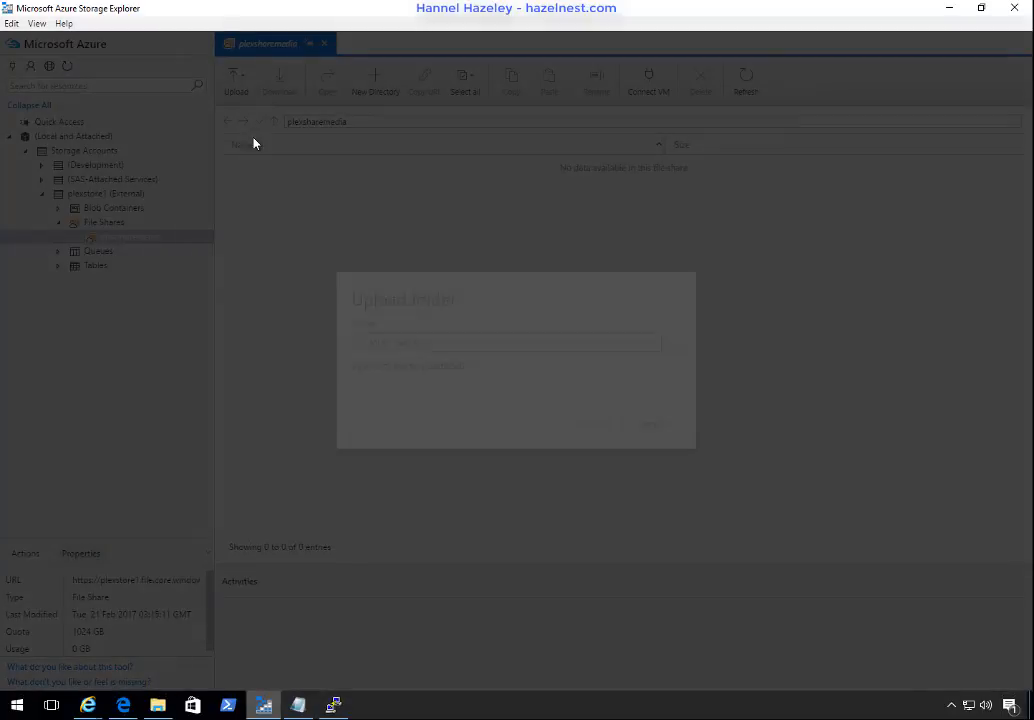
left_click(674, 346)
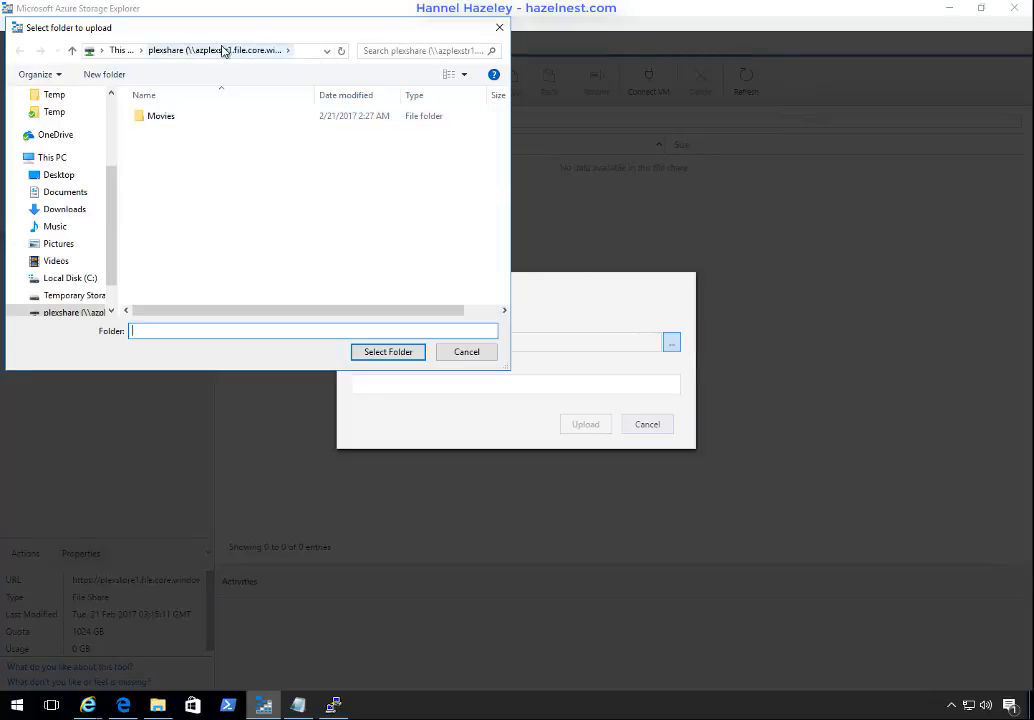
left_click(162, 117)
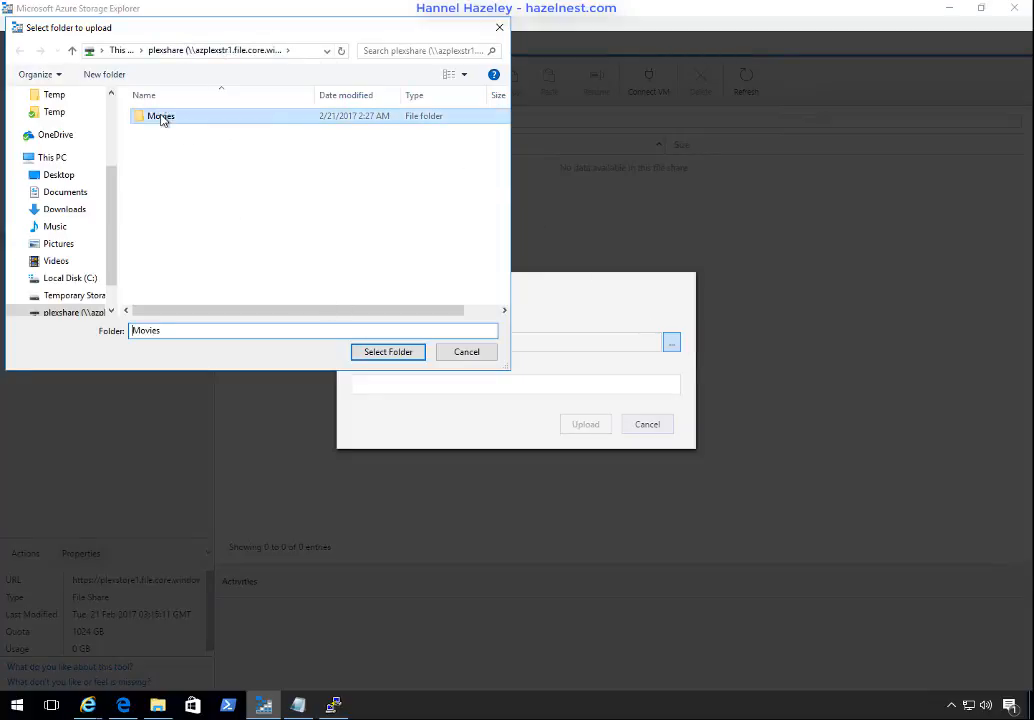
left_click(386, 356)
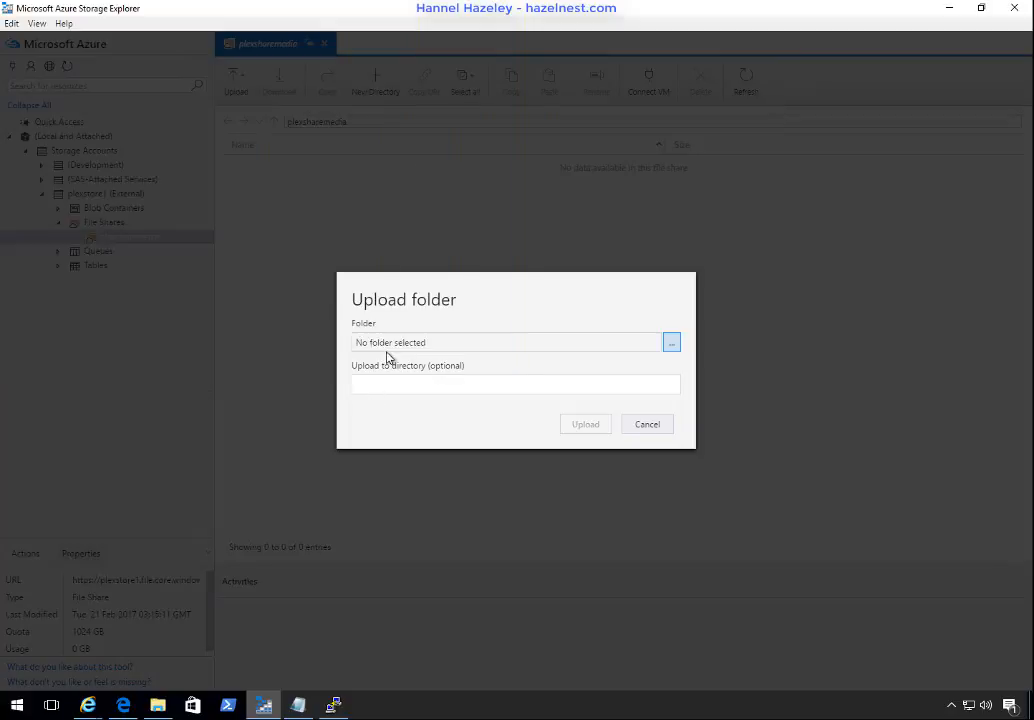
left_click(592, 425)
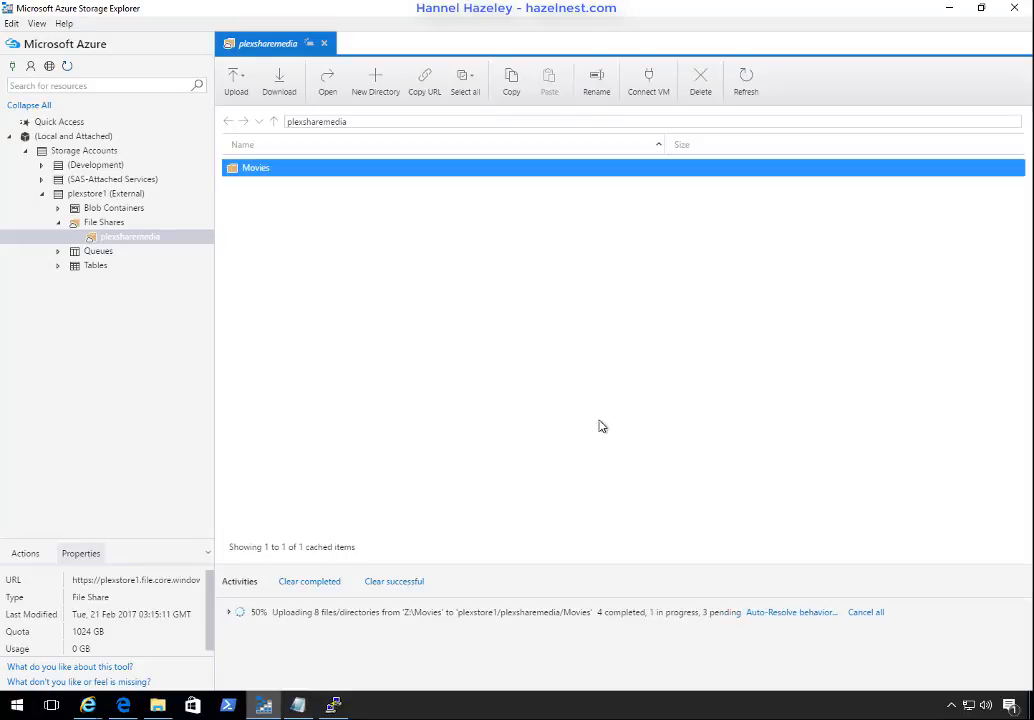
Step: Switch to the PuTTY session on plex-LVM1, clear the terminal and change to the root directory /
left_click(951, 13)
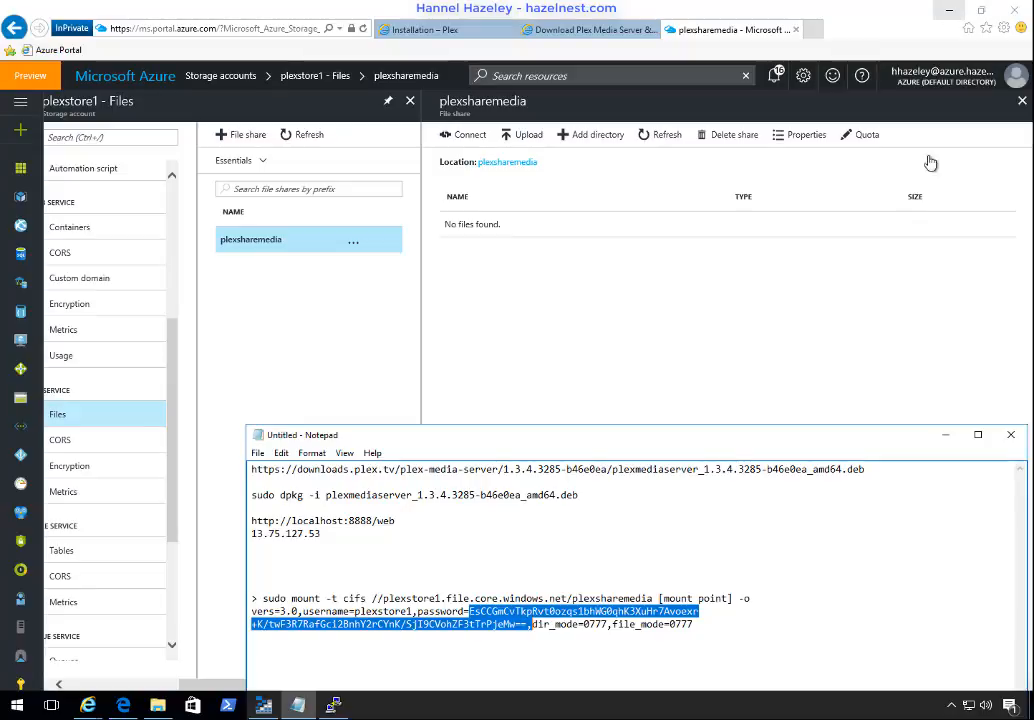
left_click(337, 708)
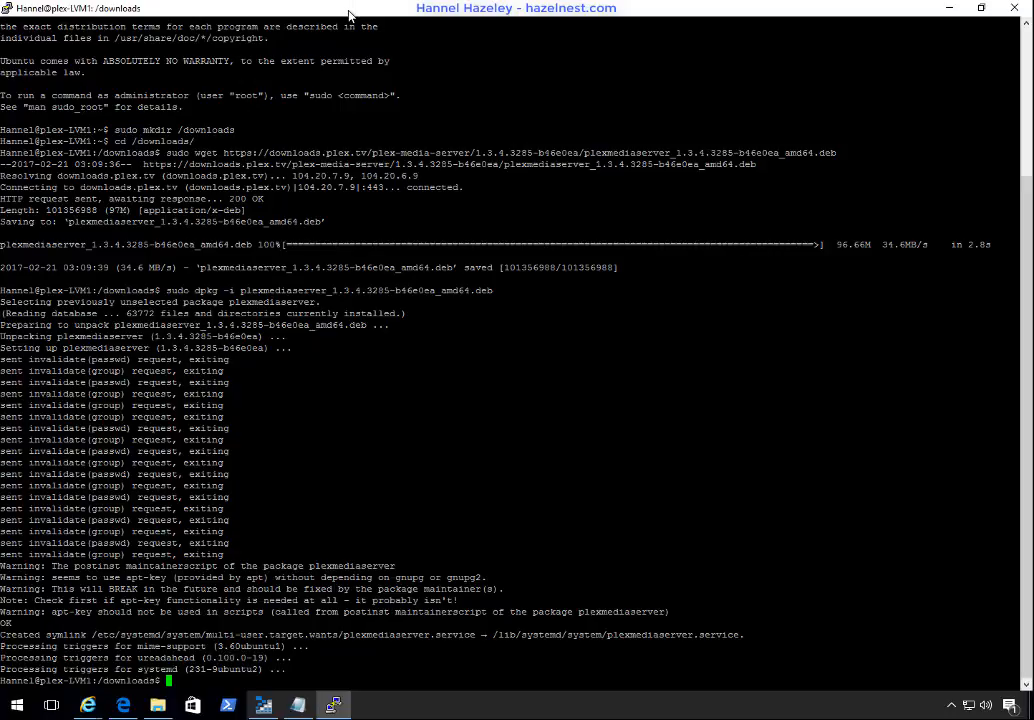
type("clear")
key("Return")
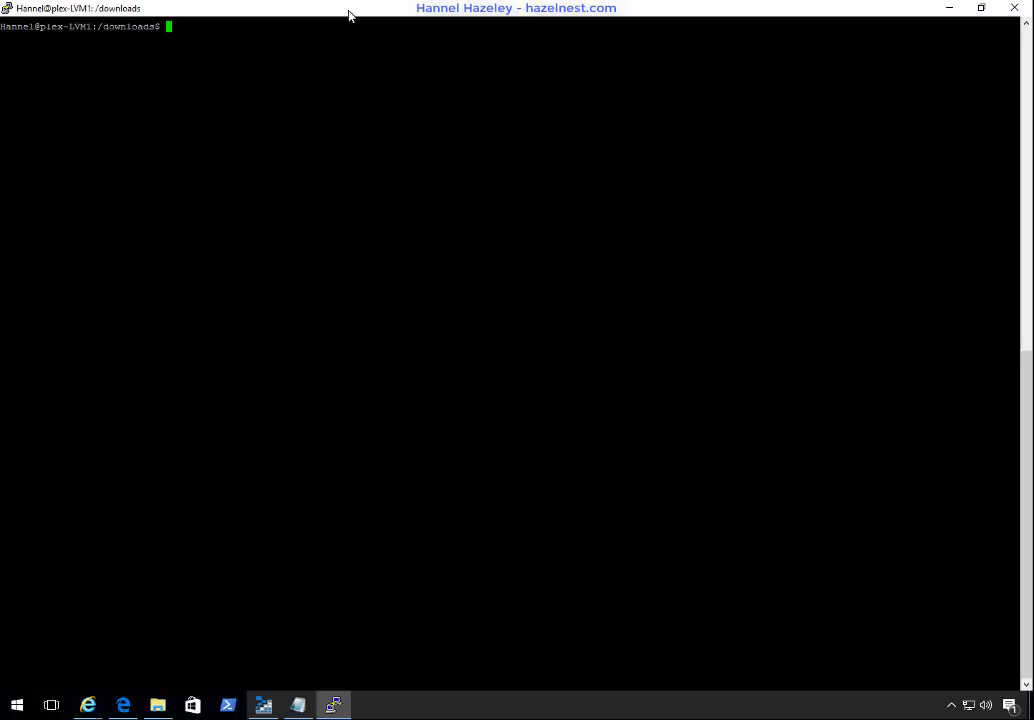
type("cd /")
key("Return")
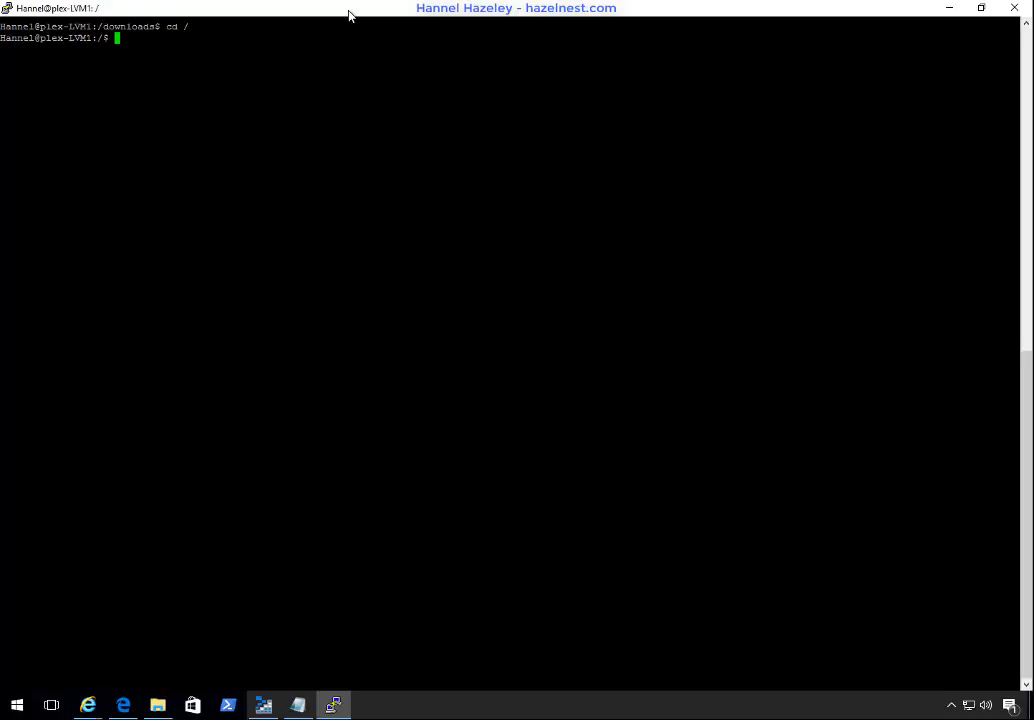
Step: Try to run sudo /plex/plexsharemedia in the terminal
type("sudo /plex/plexsharemedia")
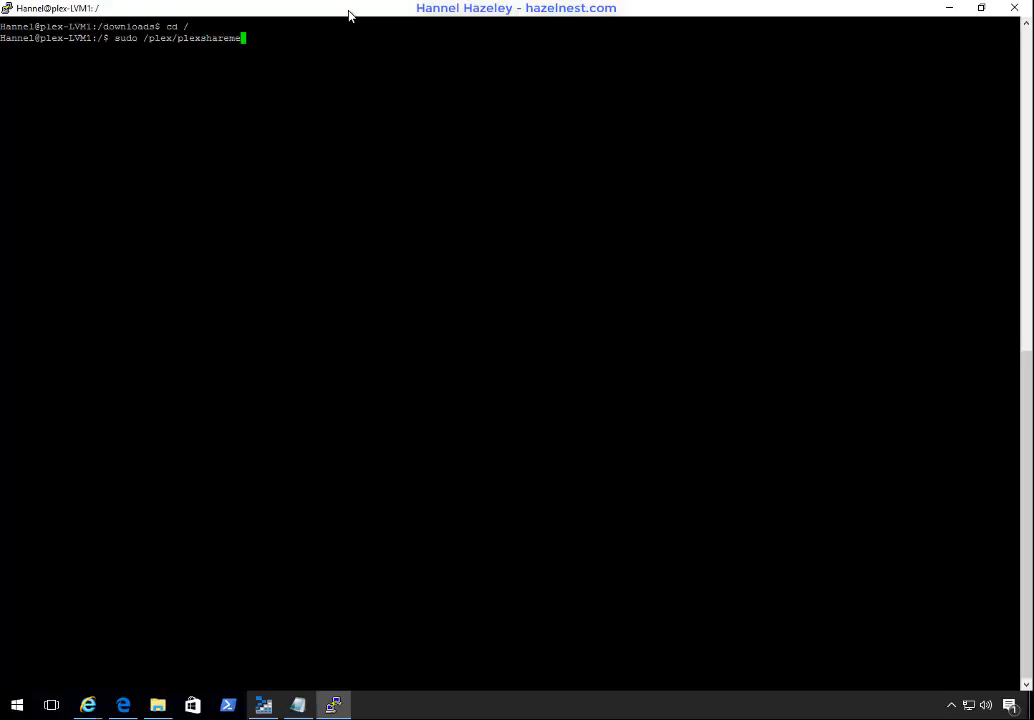
key("Return")
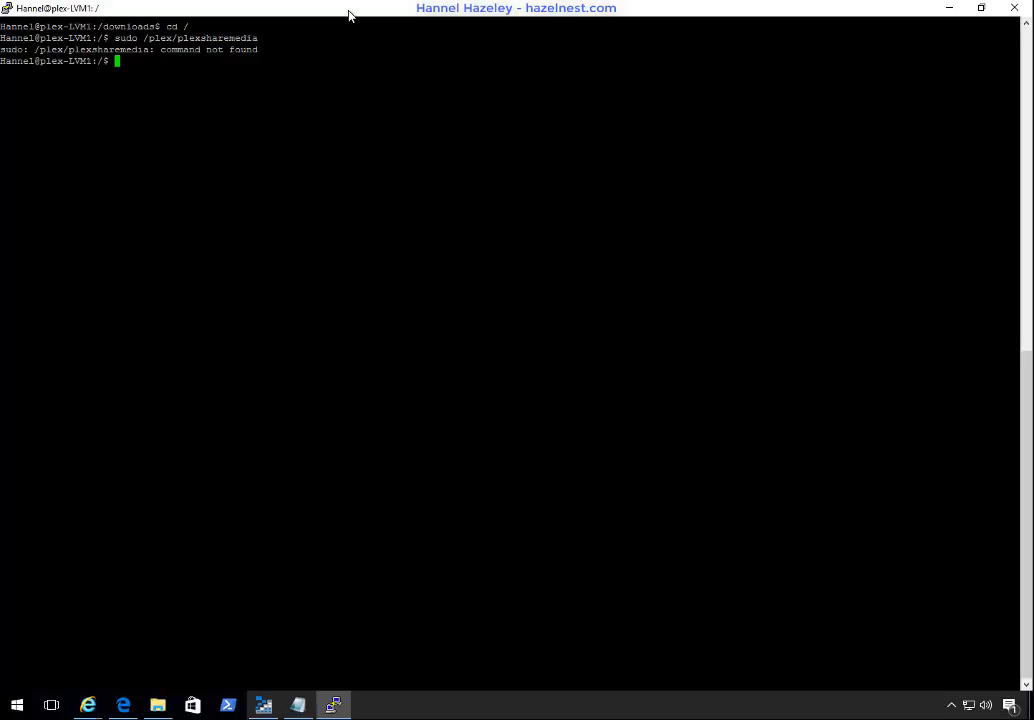
Step: Try to run the shortened command sudo /plex
key("Up")
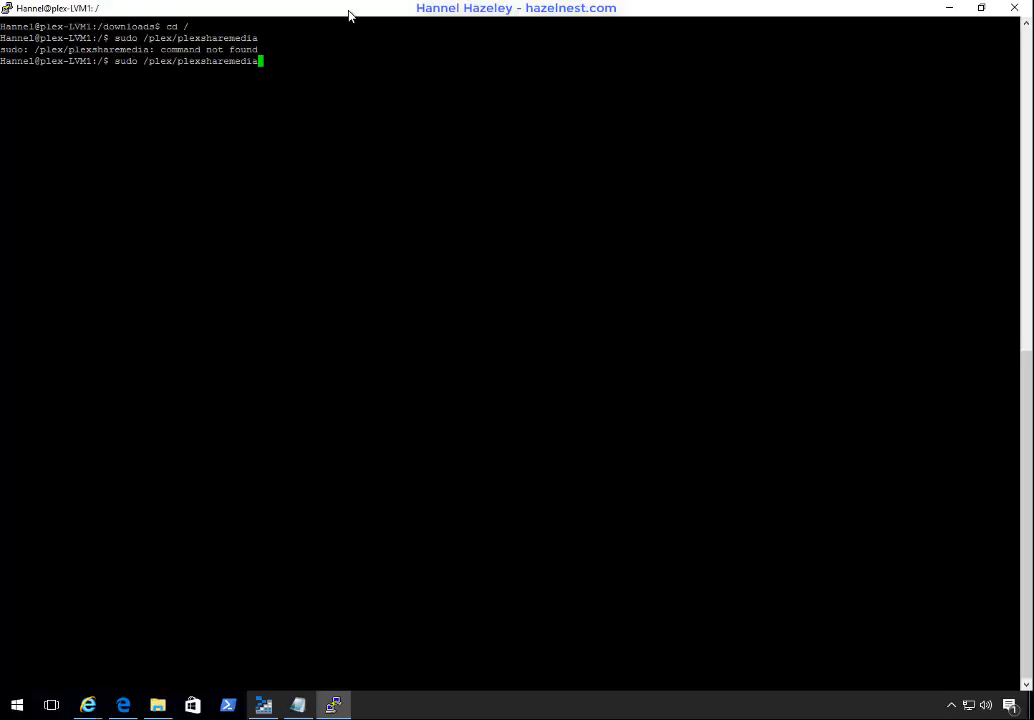
key("BackSpace")
key("BackSpace")
key("BackSpace")
key("BackSpace")
key("BackSpace")
key("BackSpace")
key("BackSpace")
key("BackSpace")
key("BackSpace")
key("BackSpace")
key("BackSpace")
key("BackSpace")
key("BackSpace")
key("BackSpace")
key("BackSpace")
key("Return")
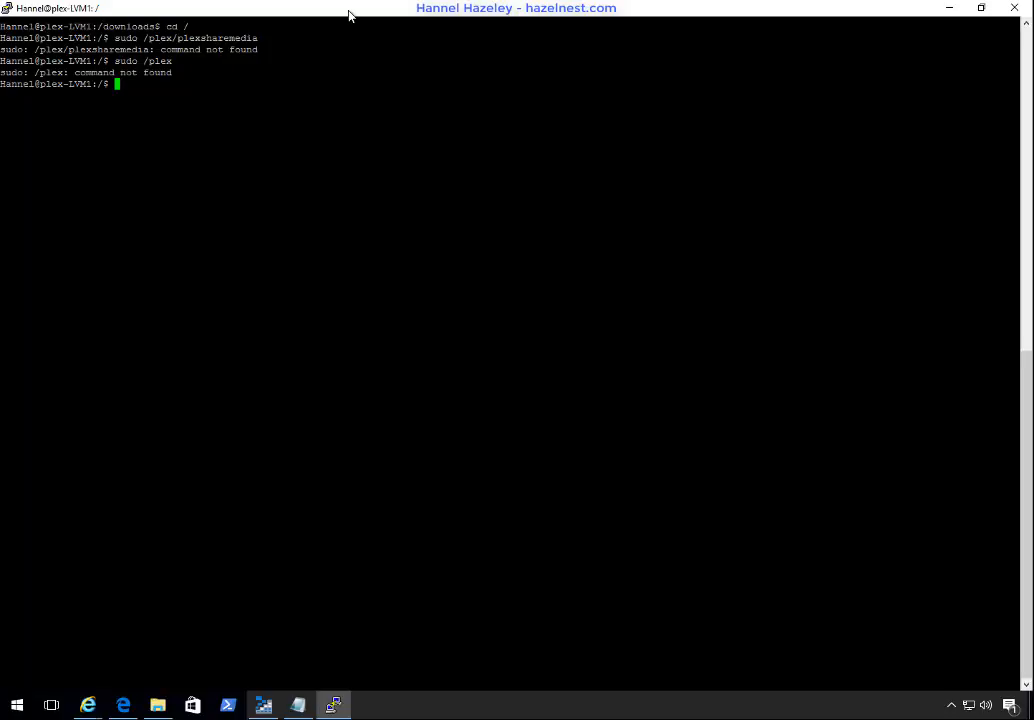
Step: Try to create the nested directory /plex/plexsharemedia in one command with sudo mkdir
key("Up")
key("Up")
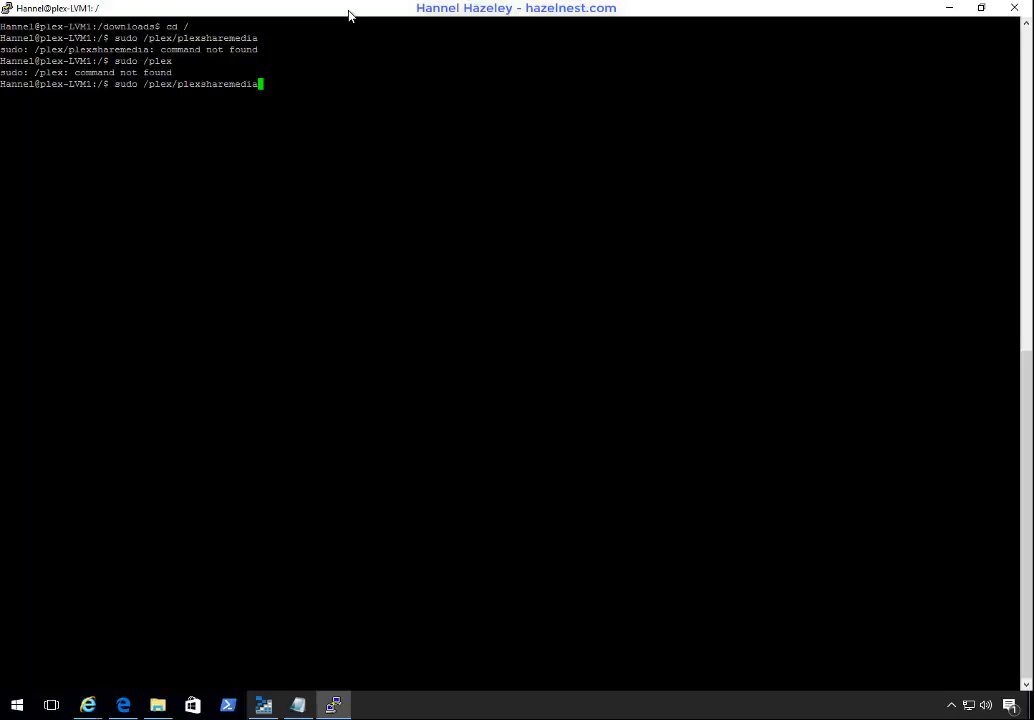
key("Left")
key("Left")
key("Left")
key("Left")
key("Left")
key("Left")
key("Left")
key("Left")
key("Left")
key("Left")
key("Left")
key("Left")
key("Left")
key("Left")
key("Left")
key("Left")
key("Left")
key("Left")
key("Left")
key("Left")
type("mkdir")
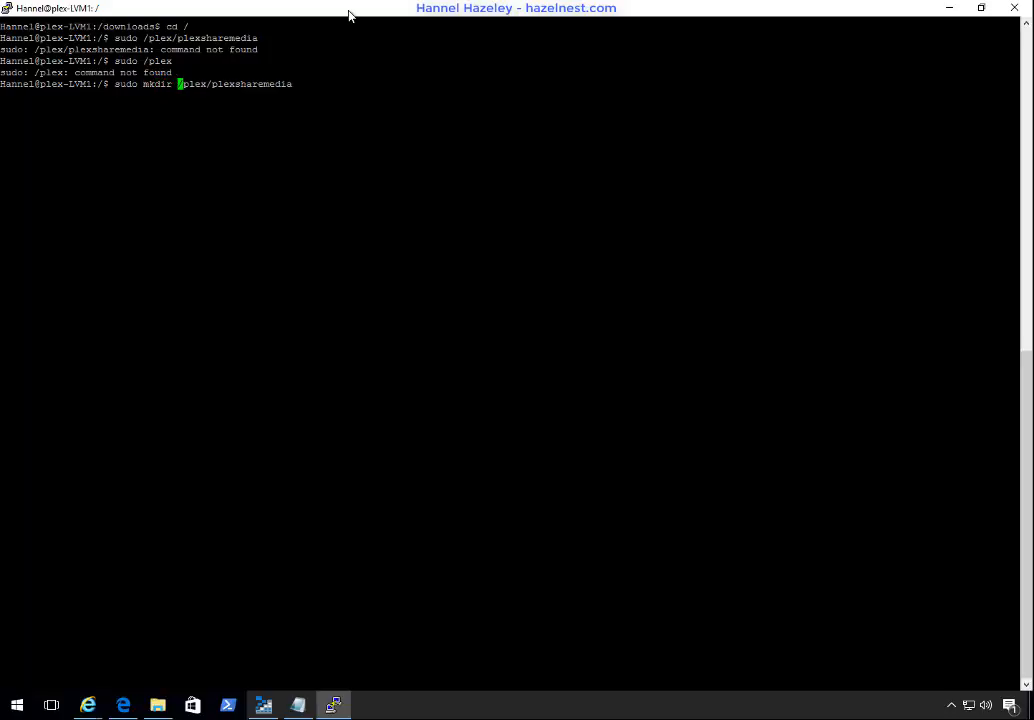
key("Return")
Step: Create the directory /plex and its subdirectory /plex/plexsharemedia with sudo mkdir, and clear the terminal
key("Up")
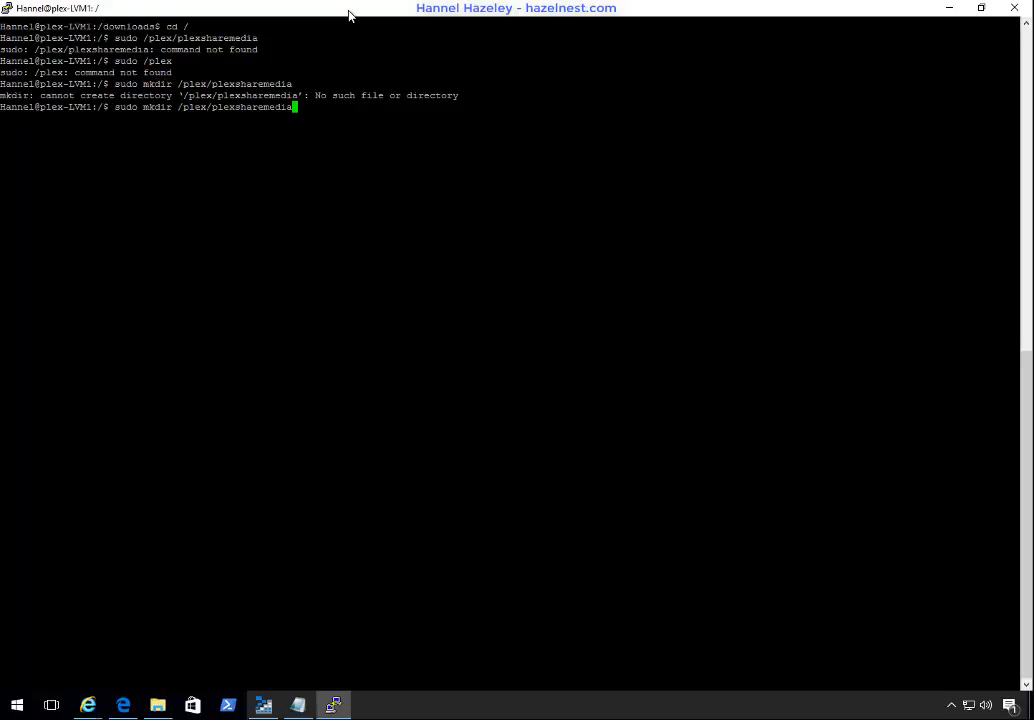
key("BackSpace")
key("BackSpace")
key("BackSpace")
key("BackSpace")
key("BackSpace")
key("BackSpace")
key("BackSpace")
key("BackSpace")
key("BackSpace")
key("BackSpace")
key("BackSpace")
key("BackSpace")
key("BackSpace")
key("BackSpace")
key("BackSpace")
key("Return")
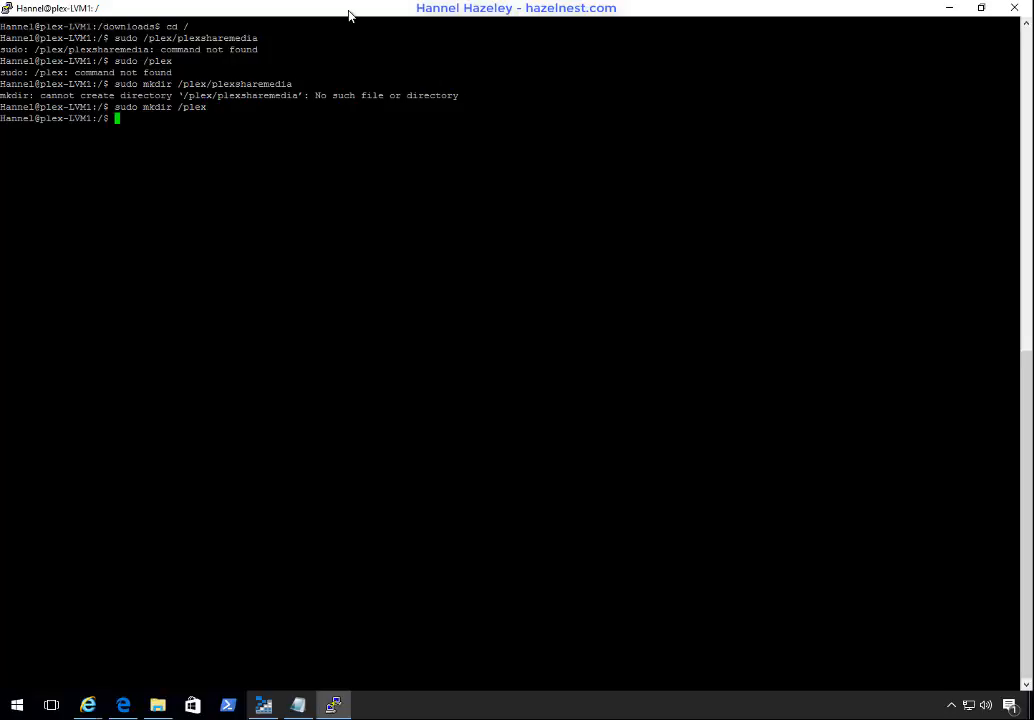
key("Up")
key("Up")
key("Return")
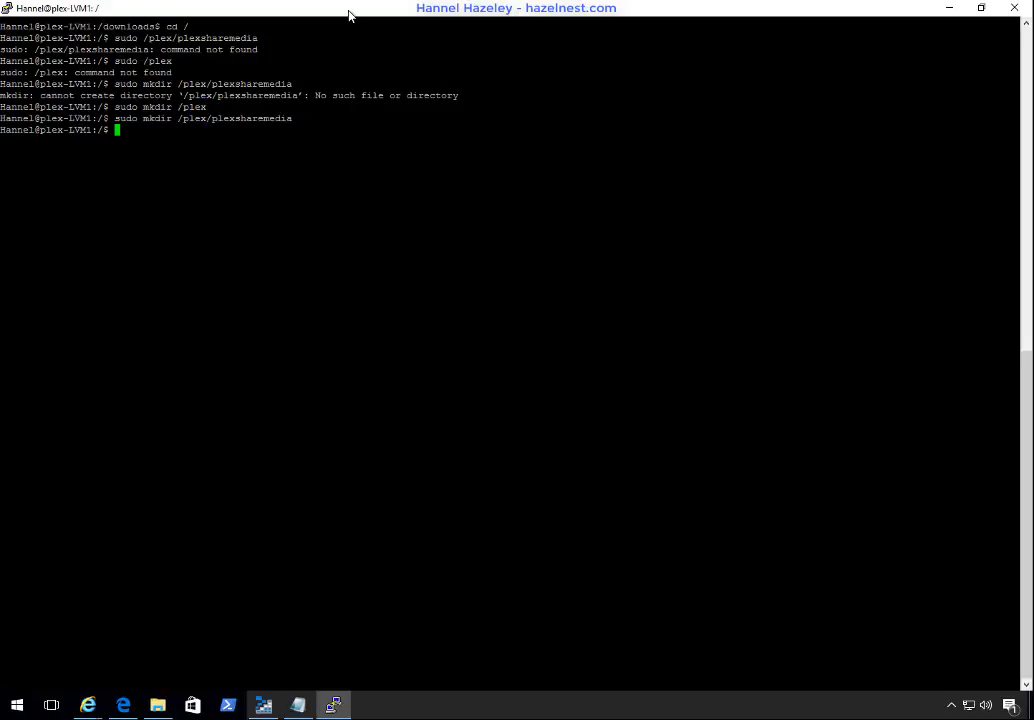
type("clear")
key("Return")
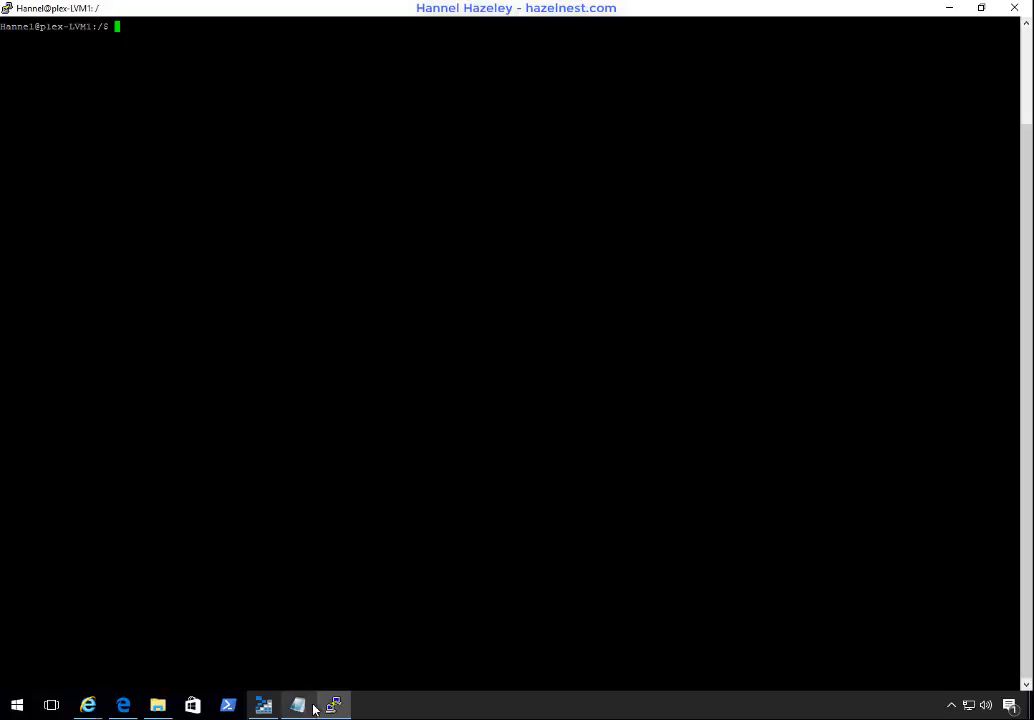
Step: Switch to Notepad, remove the leading "> " from the sudo mount command and turn off word wrap
mouse_move(342, 712)
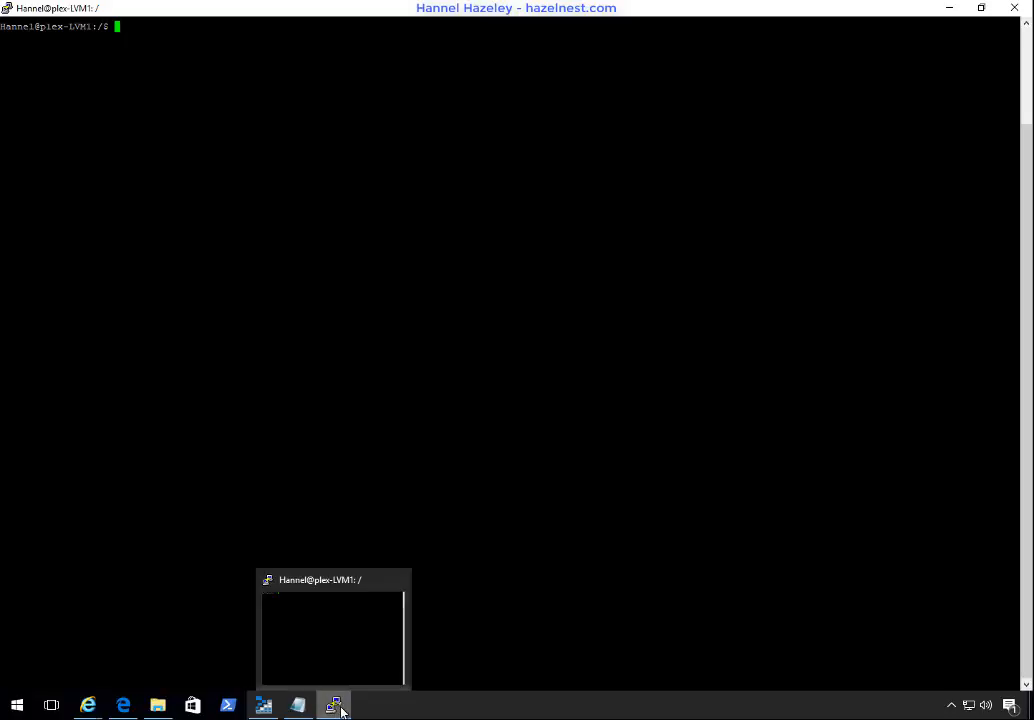
left_click(297, 707)
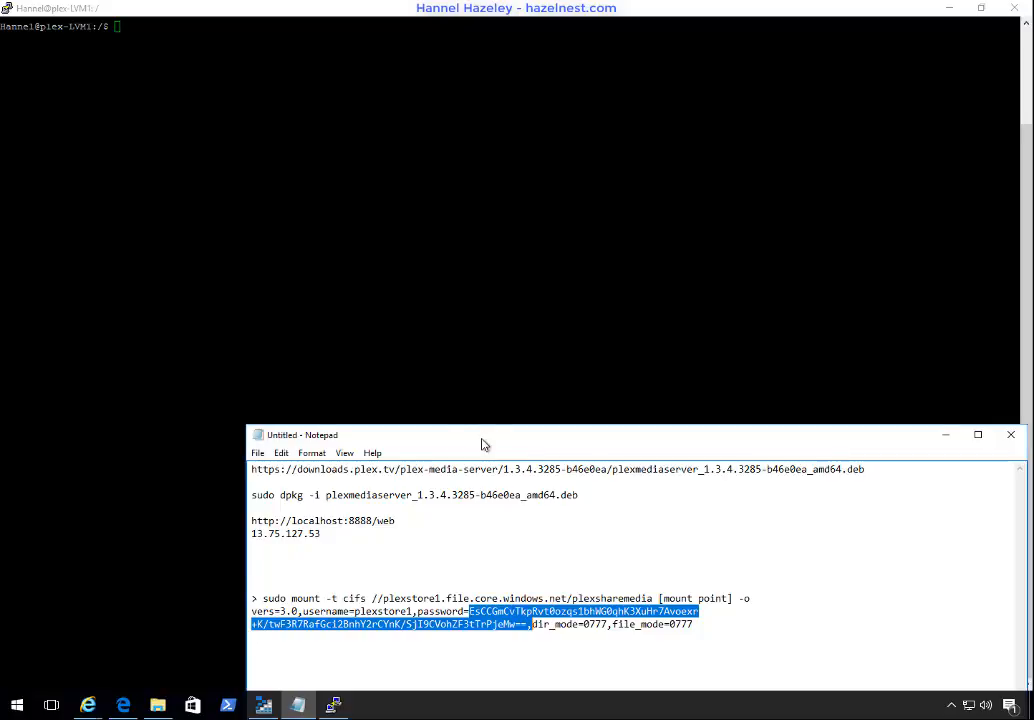
left_click_drag(480, 435, 381, 208)
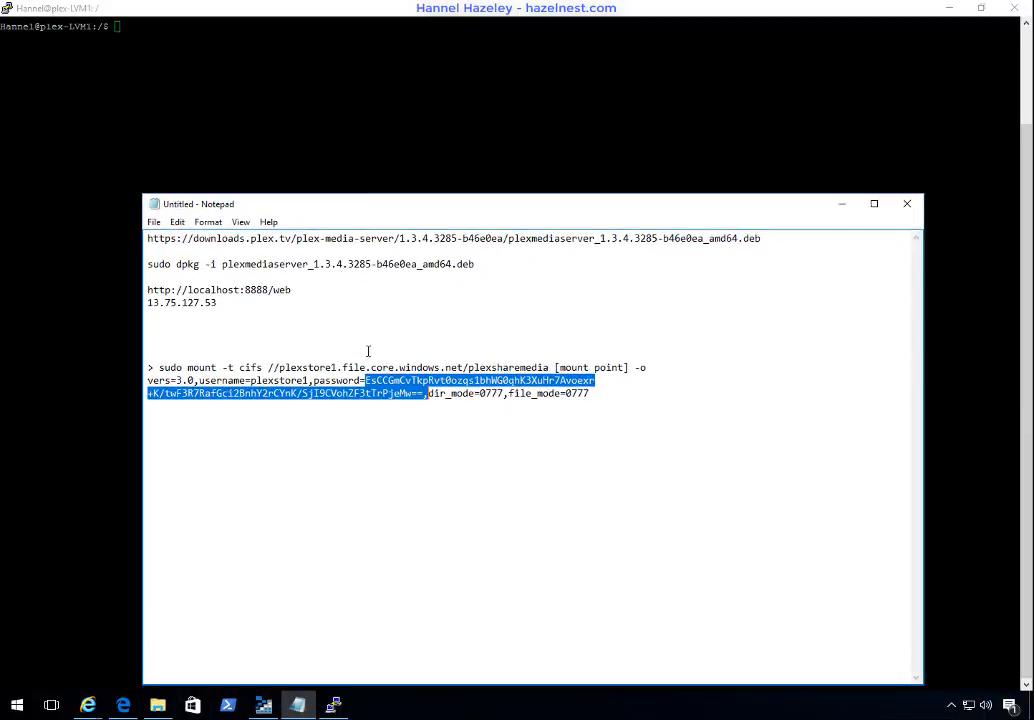
left_click(159, 368)
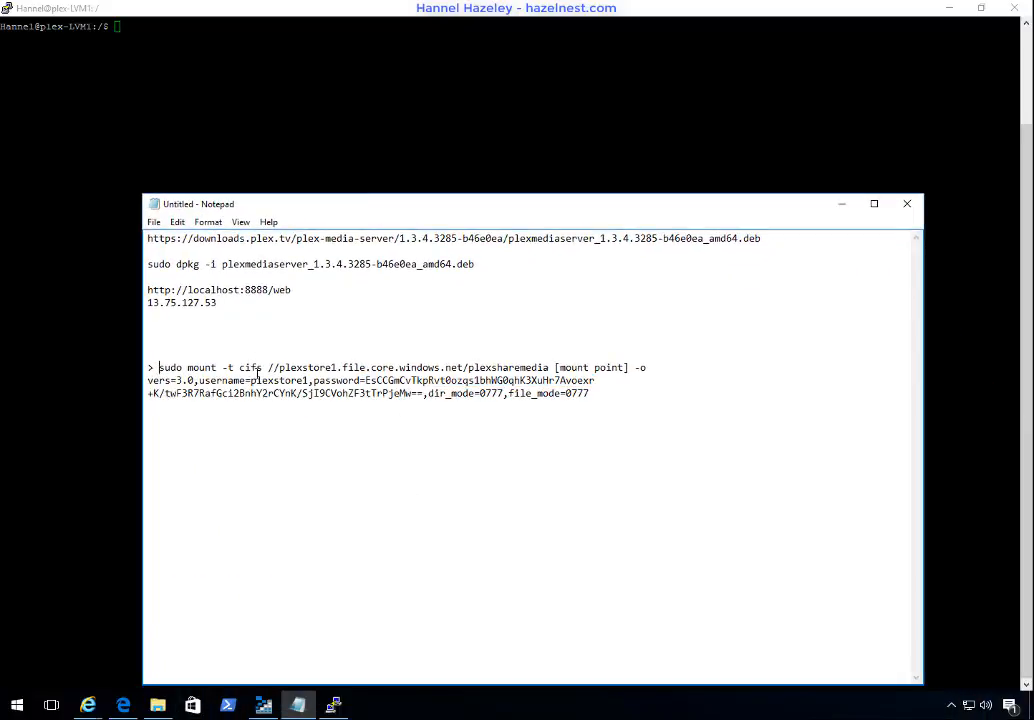
key("BackSpace")
key("BackSpace")
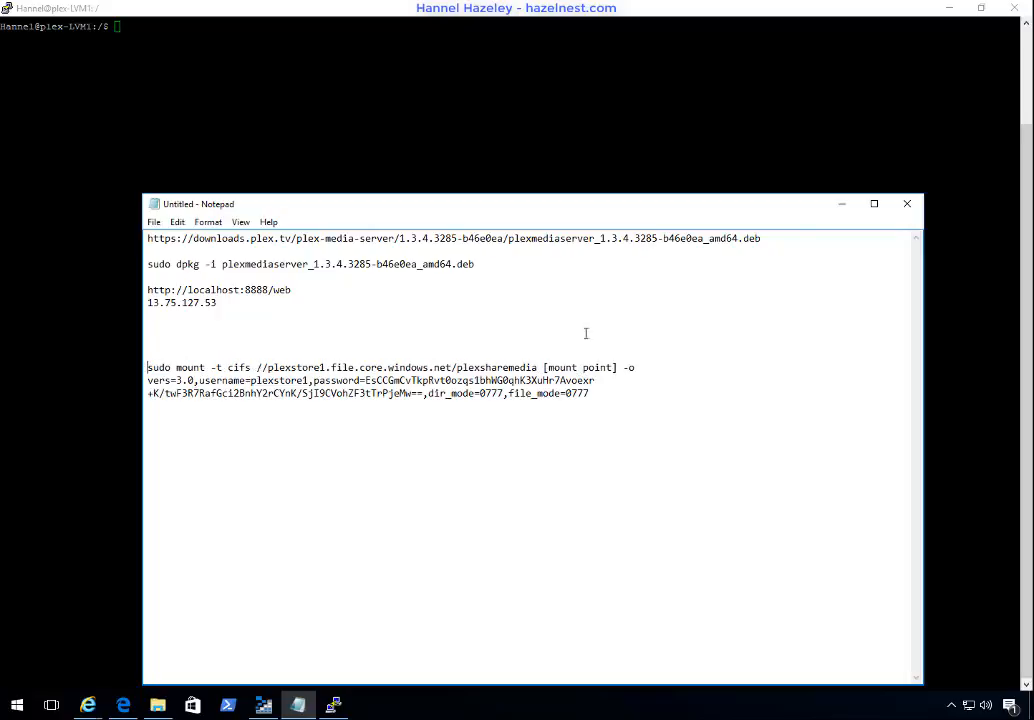
left_click(177, 222)
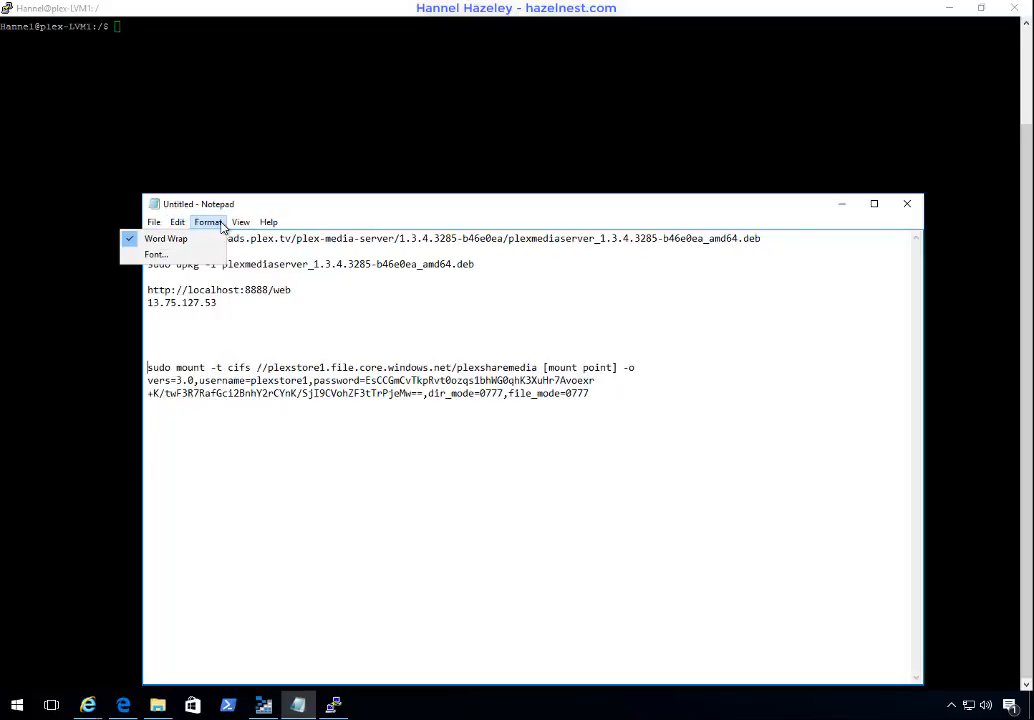
left_click(186, 237)
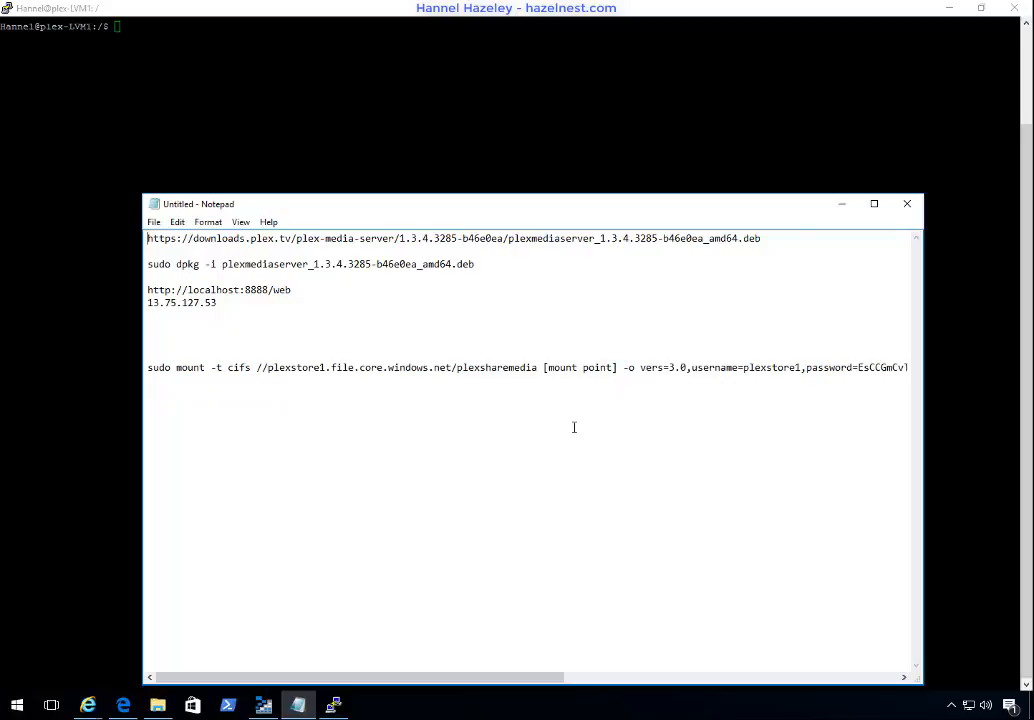
Step: Replace the [mount point] placeholder in the mount command with /plex/pleaxsharemedia
left_click(578, 377)
left_click(617, 367)
key("shift+Left")
key("shift+Left")
left_click_drag(544, 367, 618, 364)
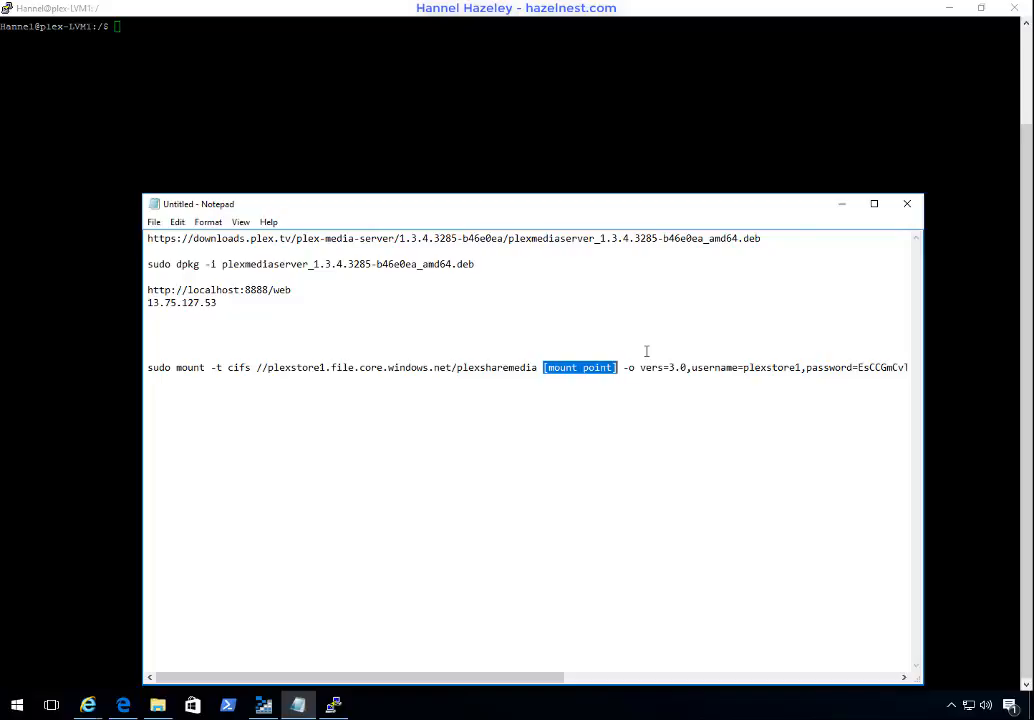
type("/")
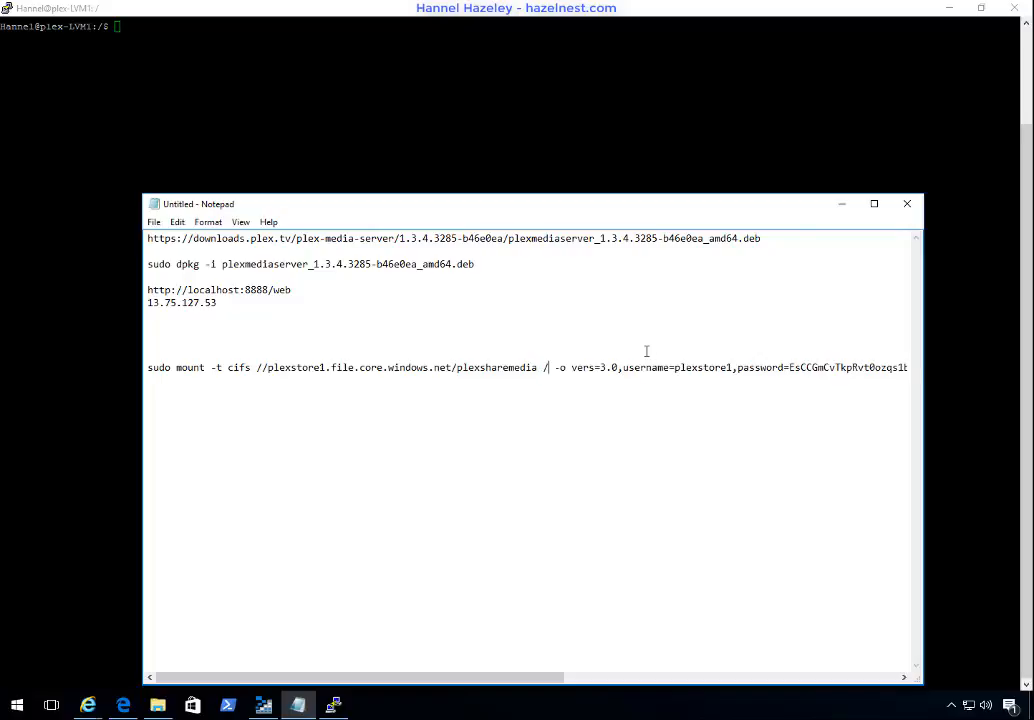
type("plex")
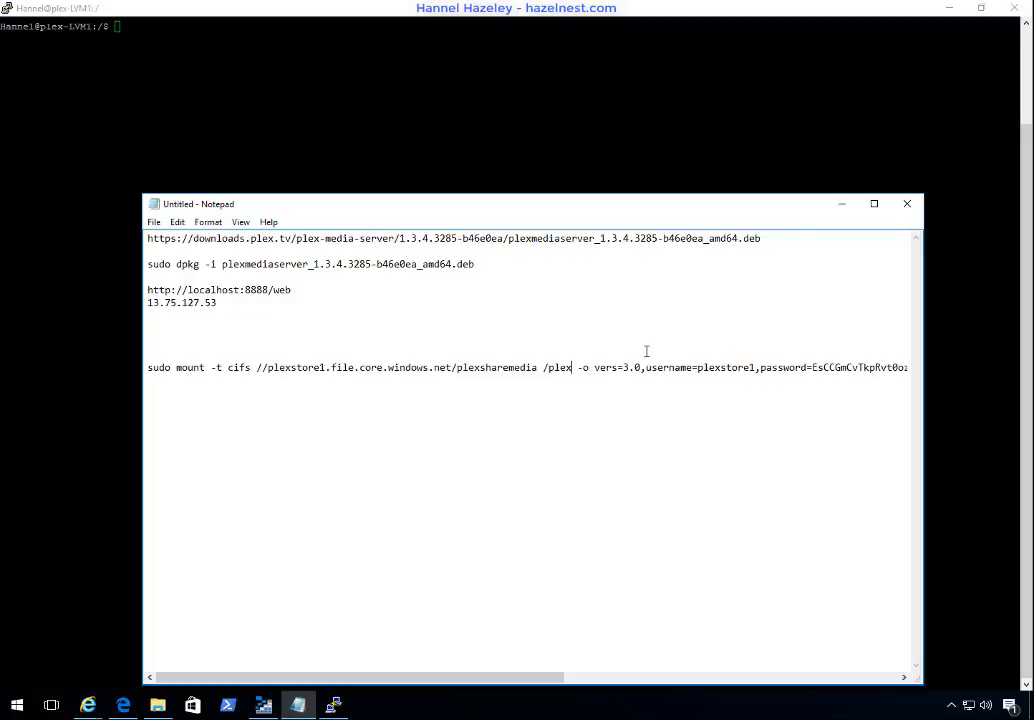
type("/pleaxs")
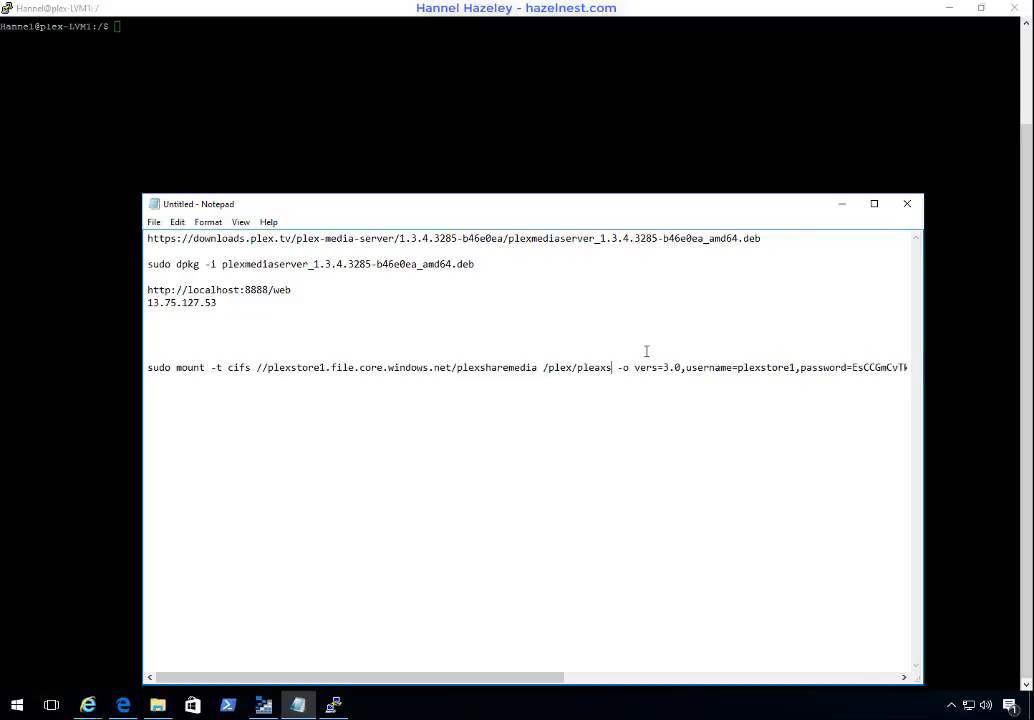
type("hare")
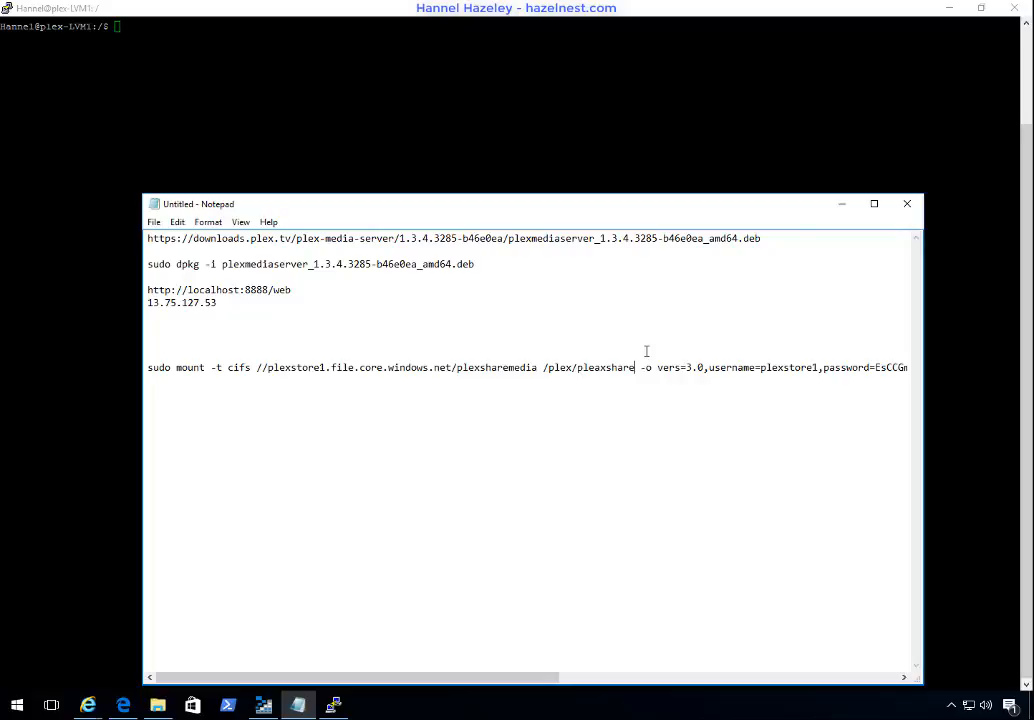
type("media")
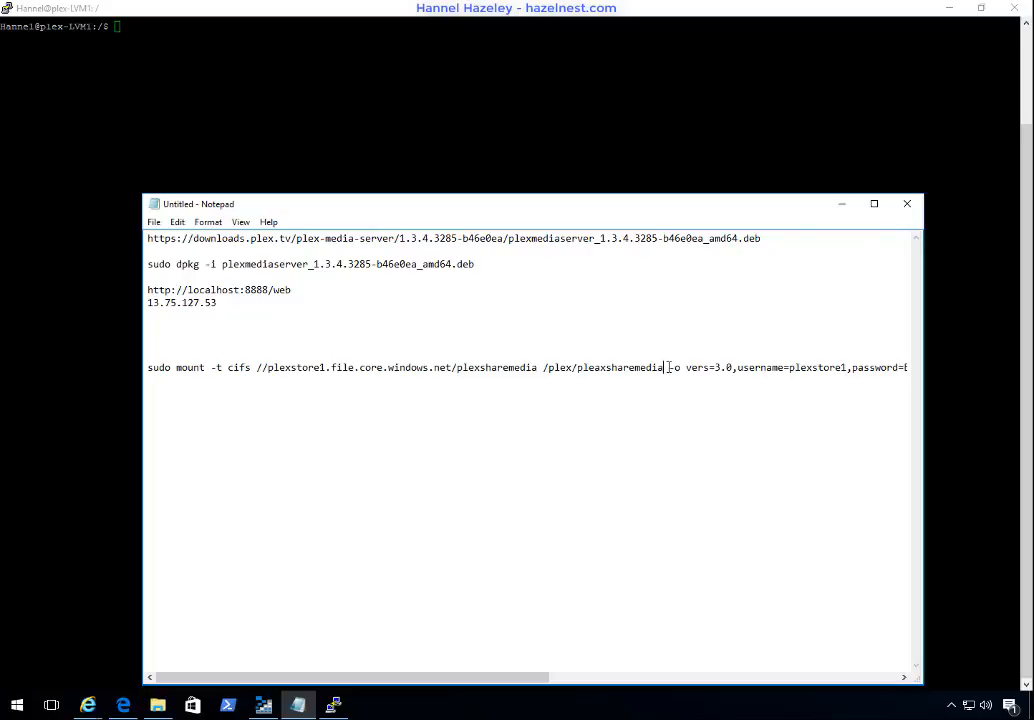
Step: Copy the mount point path from the mount command and try to change into /plex/pleaxsharemedia in the PuTTY terminal
left_click_drag(667, 367, 543, 368)
key("ctrl+c")
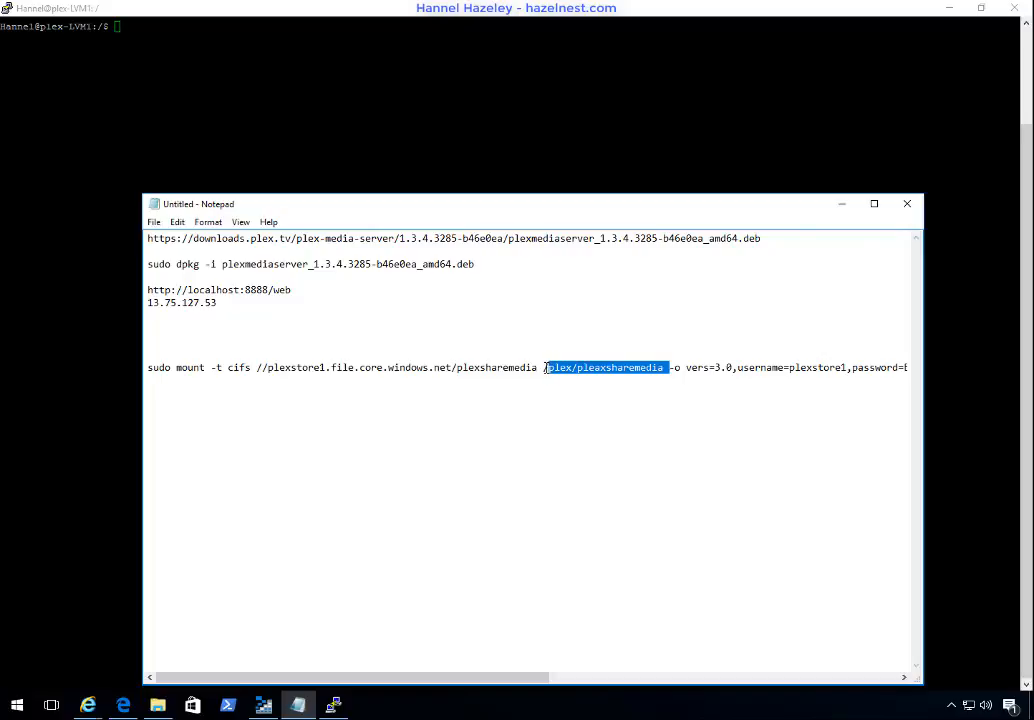
left_click(306, 12)
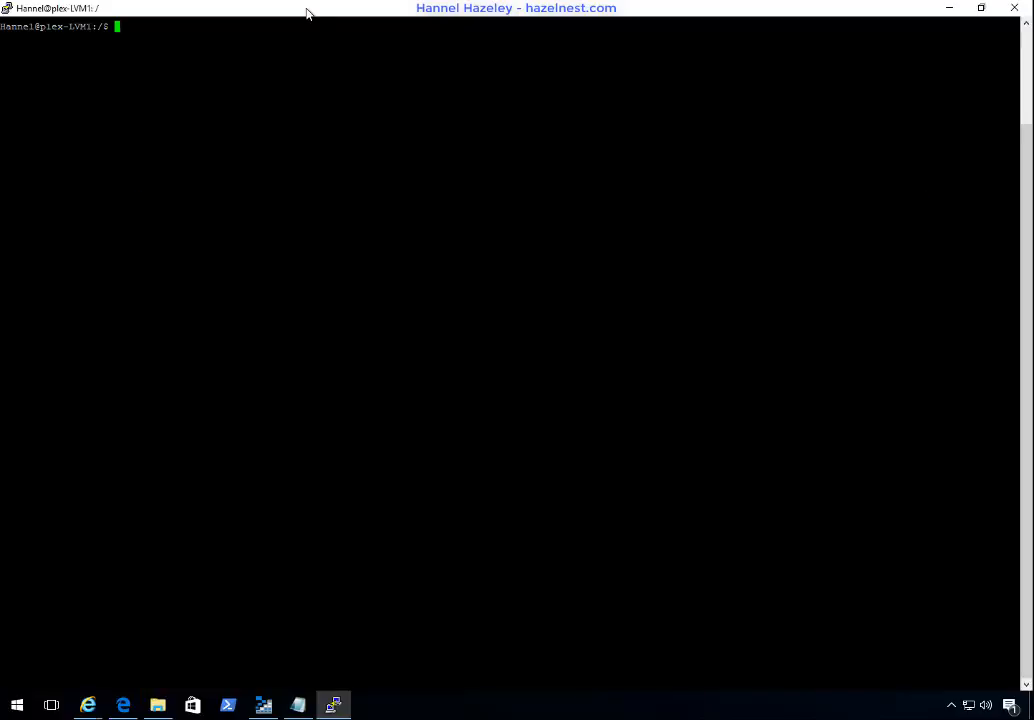
type("cd")
key("shift+Insert")
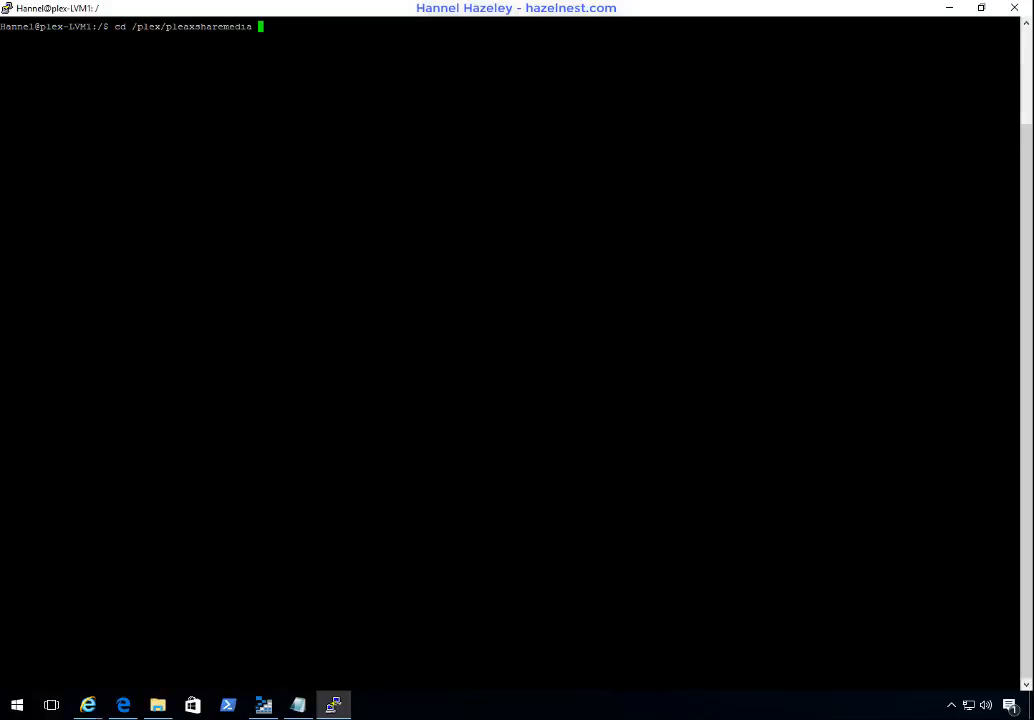
key("Return")
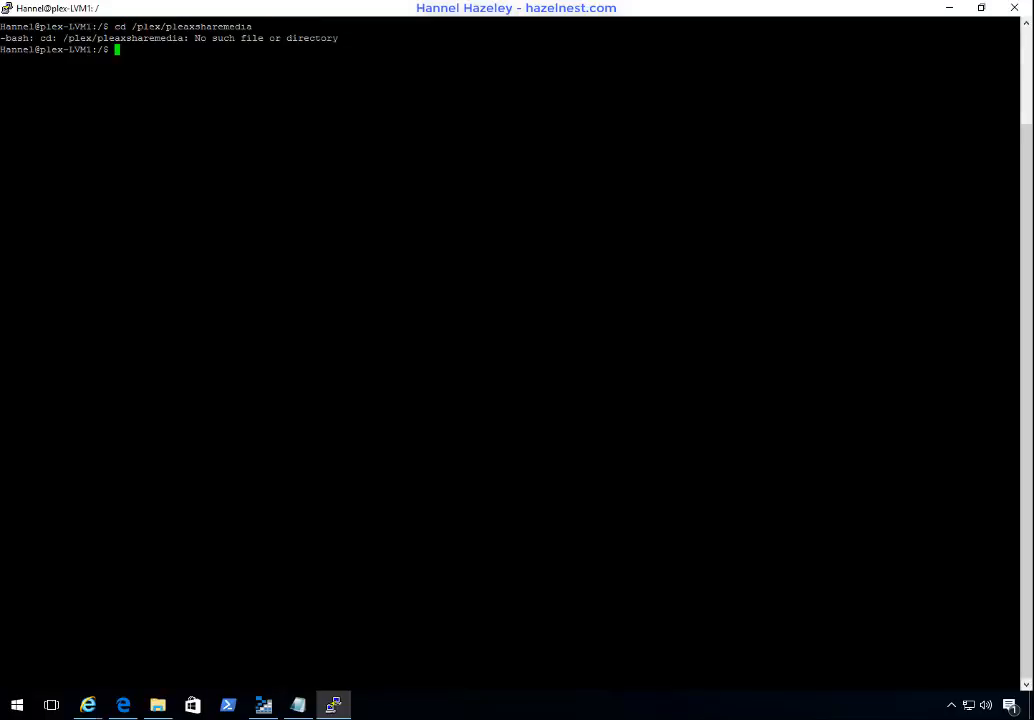
Step: Correct the previous cd command's path and change into /plex/plexsharemedia
key("Up")
key("Left")
key("Left")
key("Left")
key("Left")
key("Left")
key("Left")
key("Left")
key("Left")
key("Left")
key("Left")
key("Left")
key("Left")
key("Left")
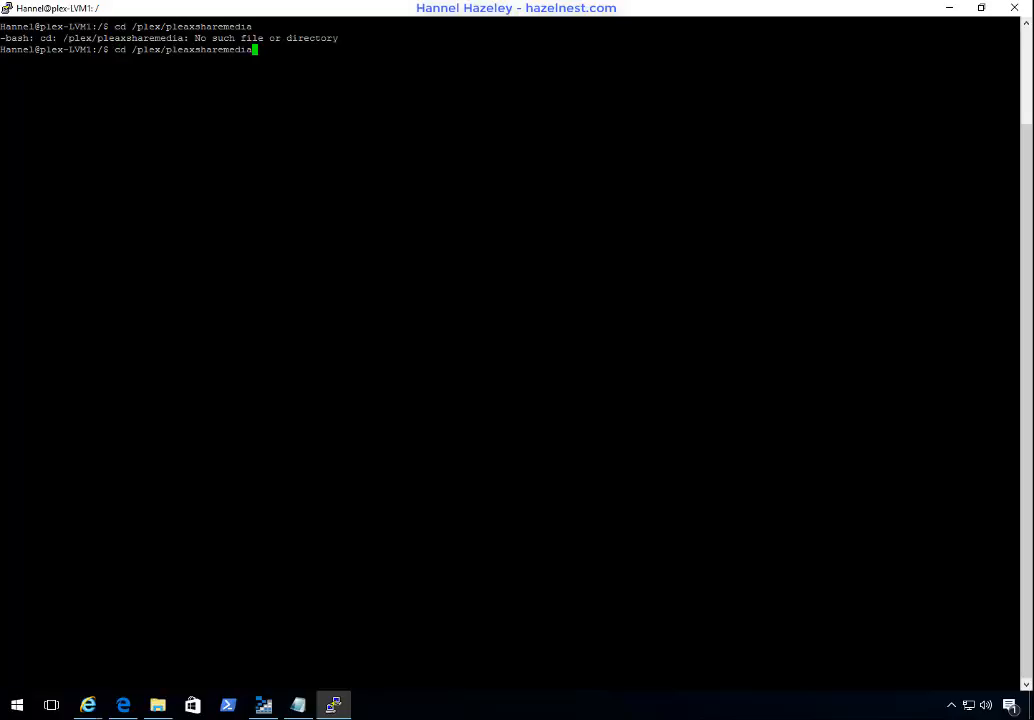
key("Right")
key("Delete")
key("Return")
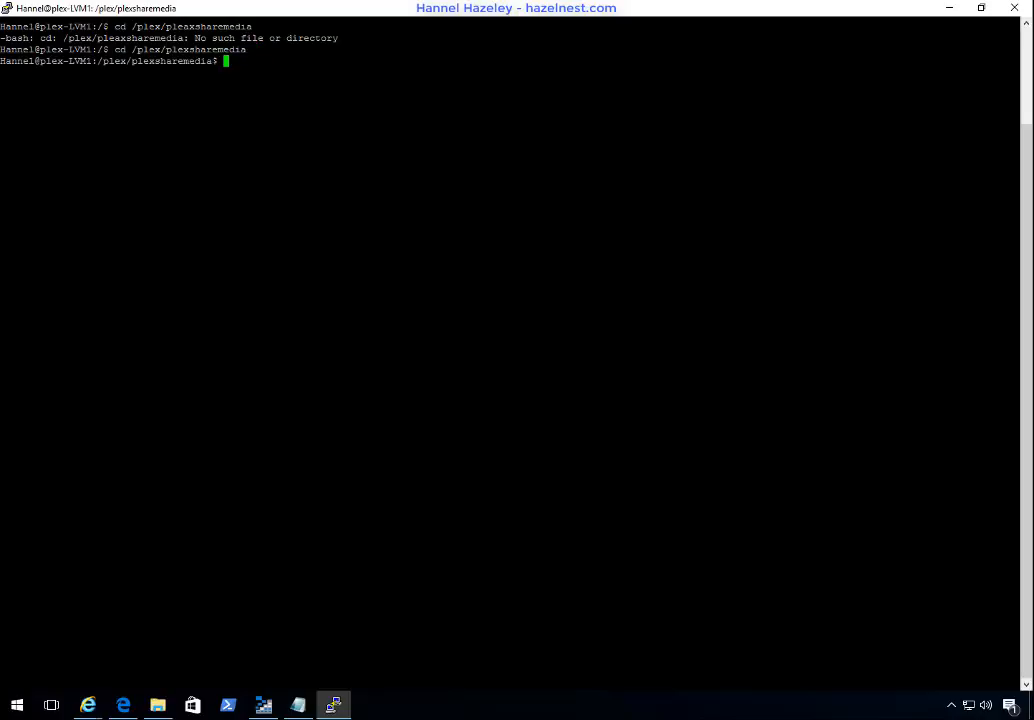
Step: In Notepad, replace the mount point in the sudo mount command with /plex/plexsharemedia copied from the terminal prompt, and copy the full command
left_click_drag(219, 61, 97, 61)
key("ctrl+c")
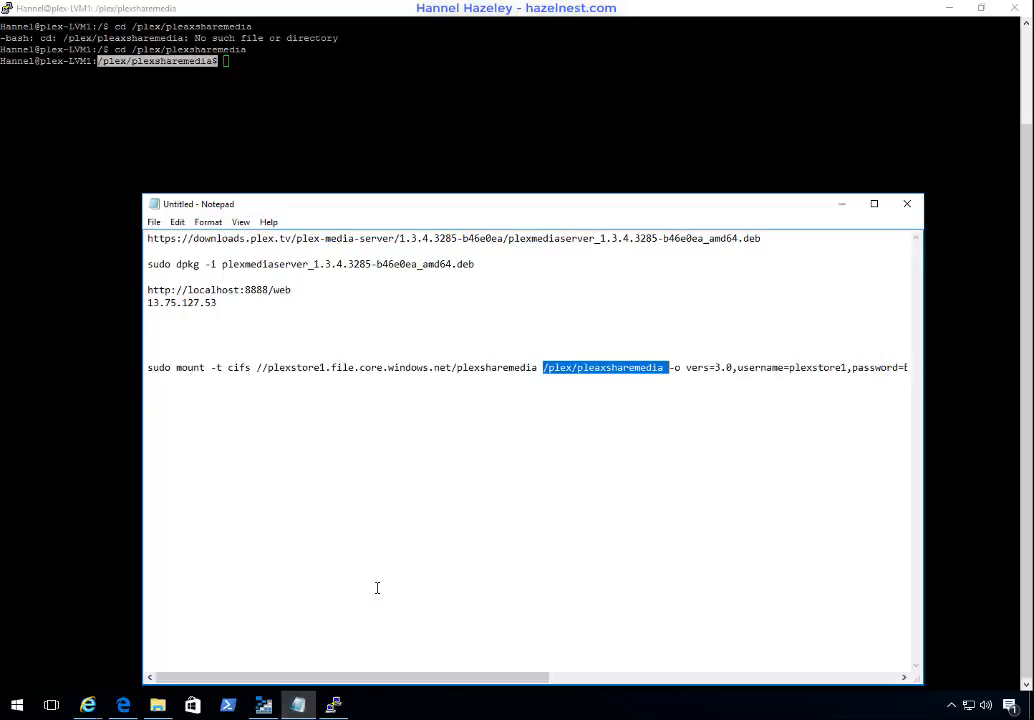
left_click(297, 705)
left_click(567, 367)
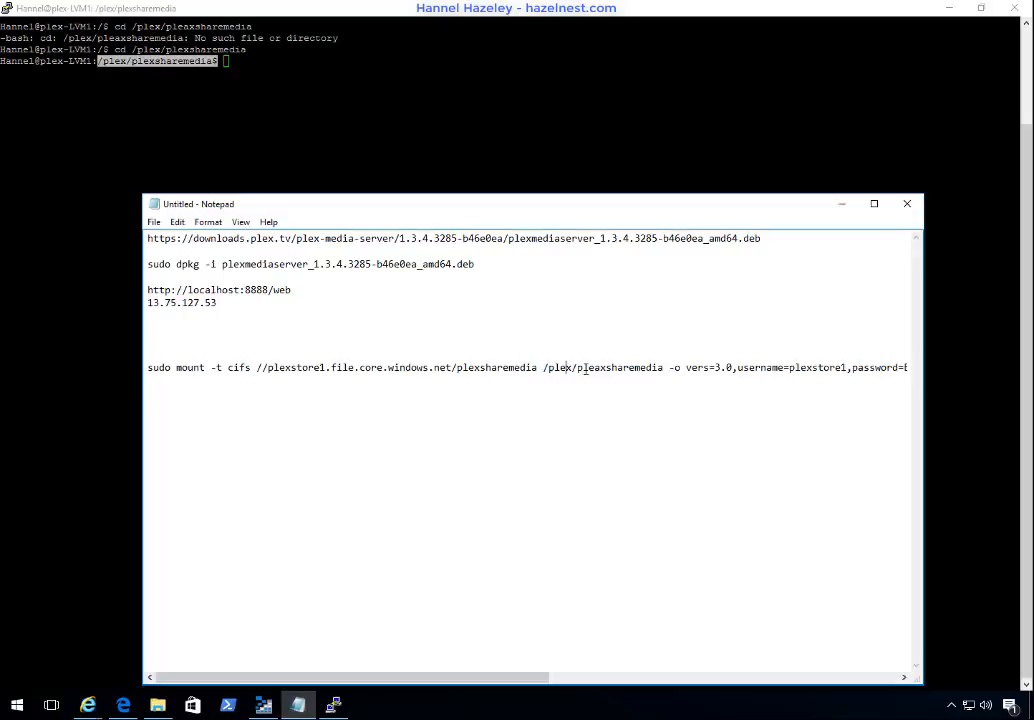
left_click_drag(664, 369, 542, 369)
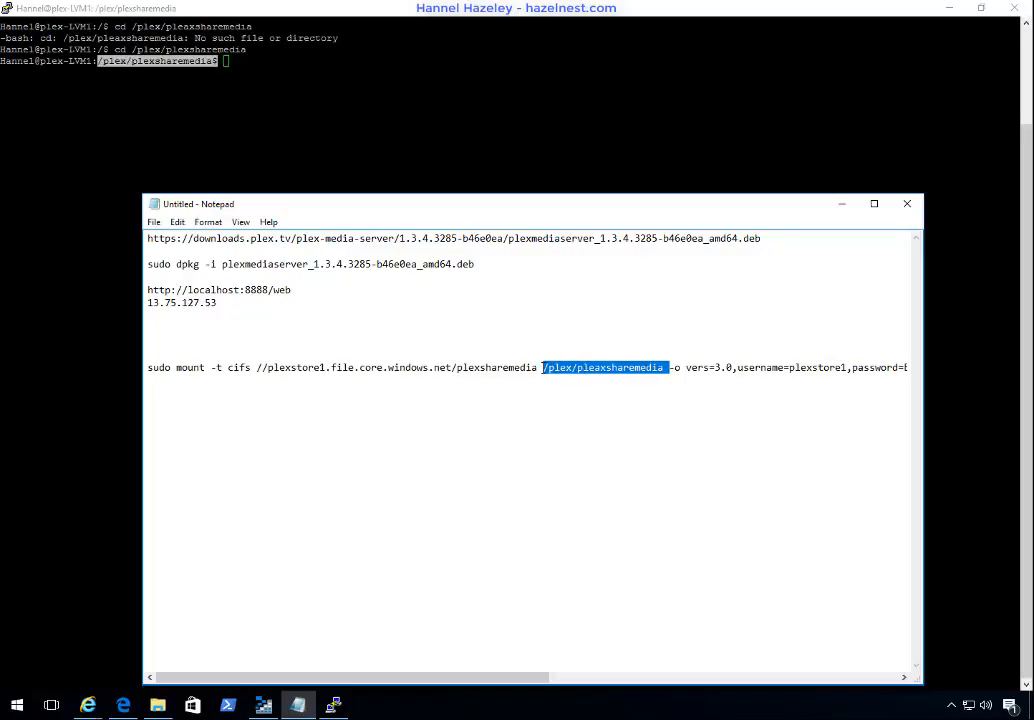
key("ctrl+v")
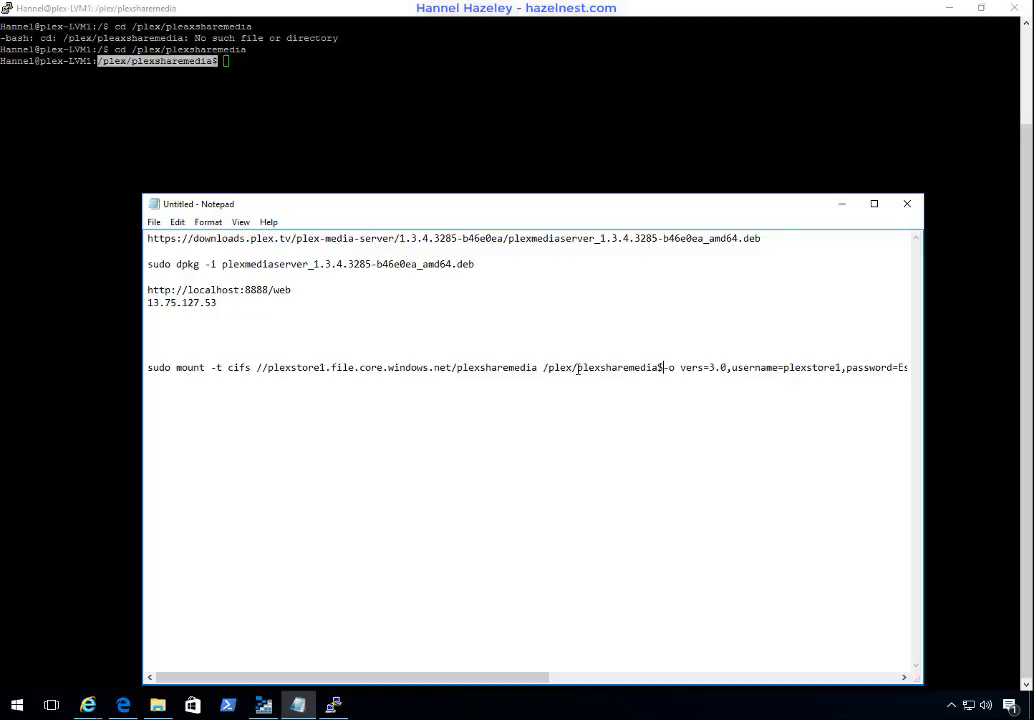
key("BackSpace")
key("End")
key("shift+Home")
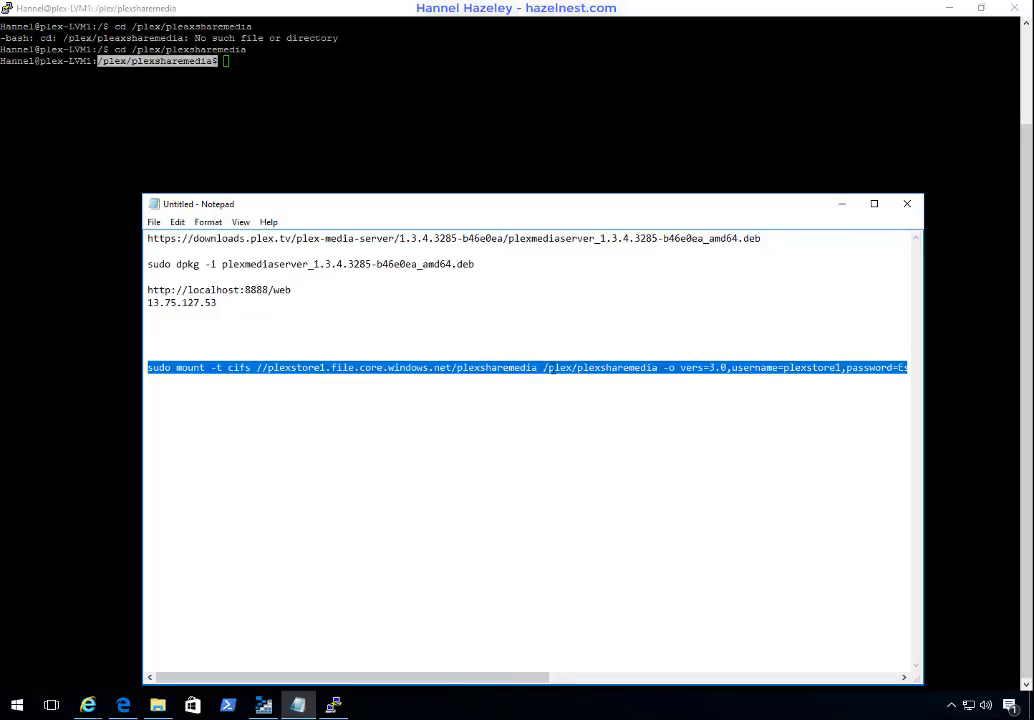
key("ctrl+c")
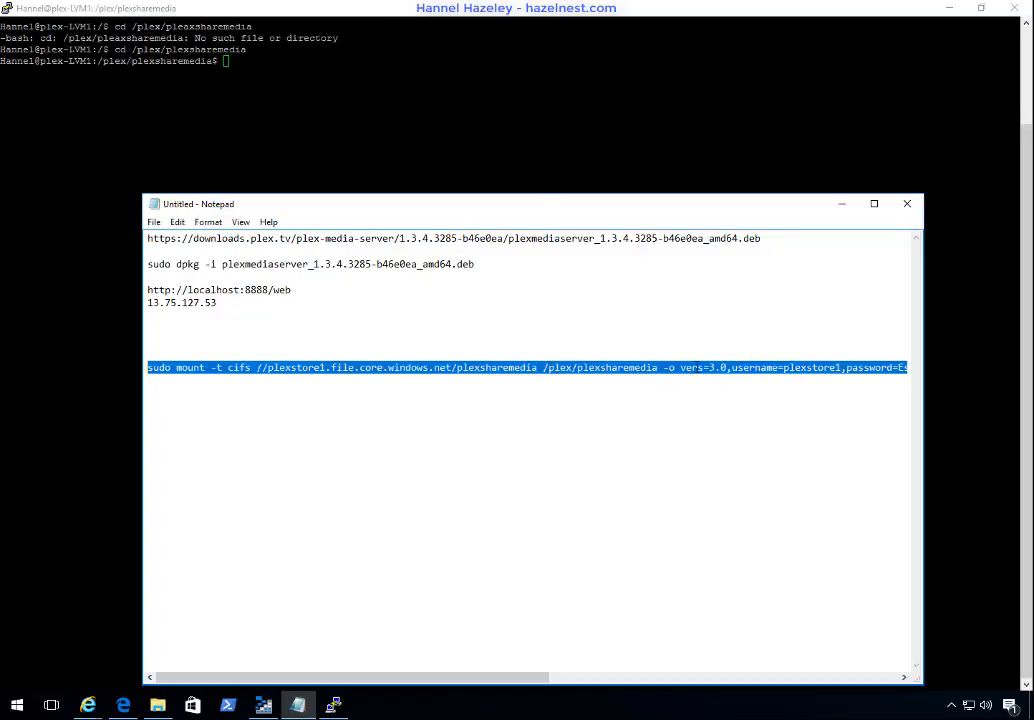
Step: Change the vers option in the mount command to 2.1
left_click(709, 367)
key("Delete")
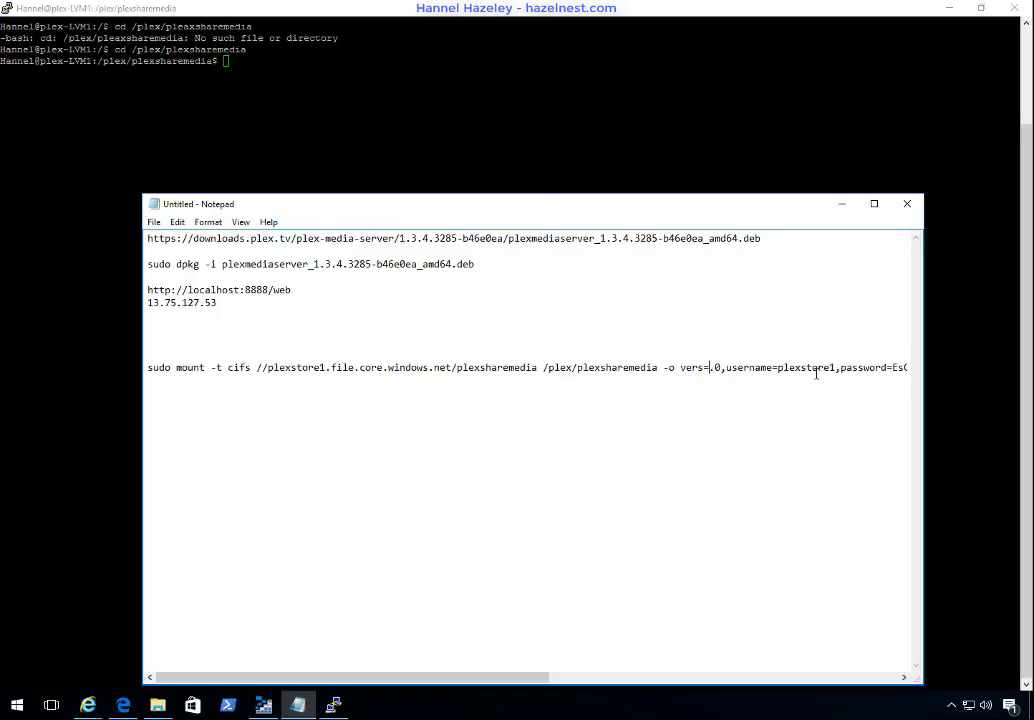
type("2")
key("Right")
key("Right")
key("BackSpace")
type("1")
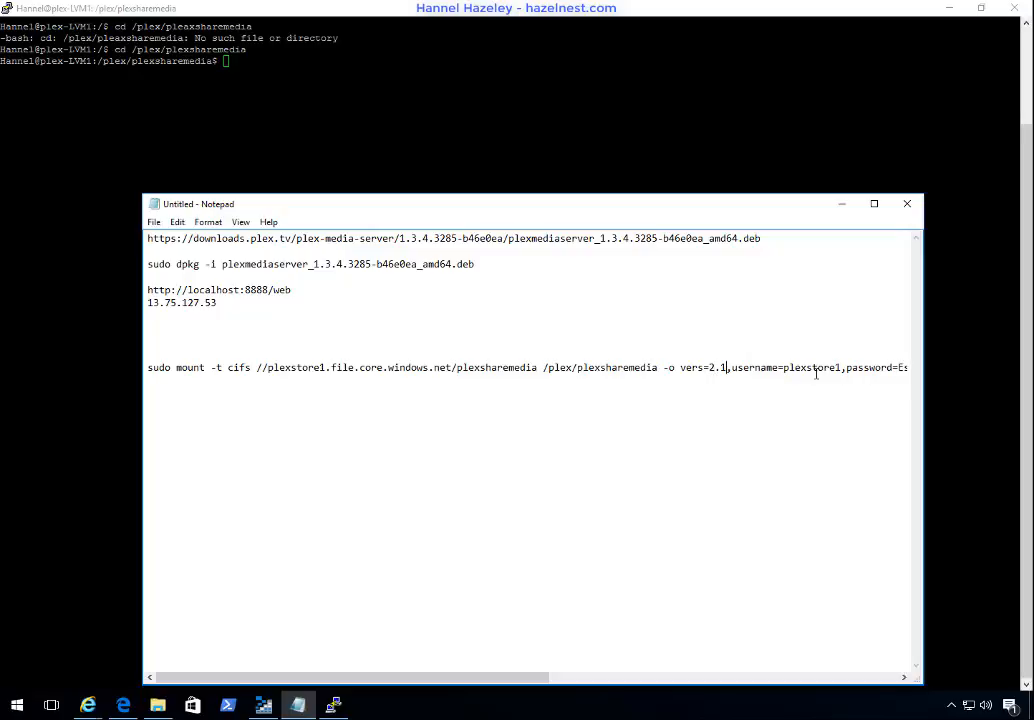
Step: Run the edited sudo mount command, including the storage account key as password, in the PuTTY terminal and list the current directory
key("End")
key("shift+Home")
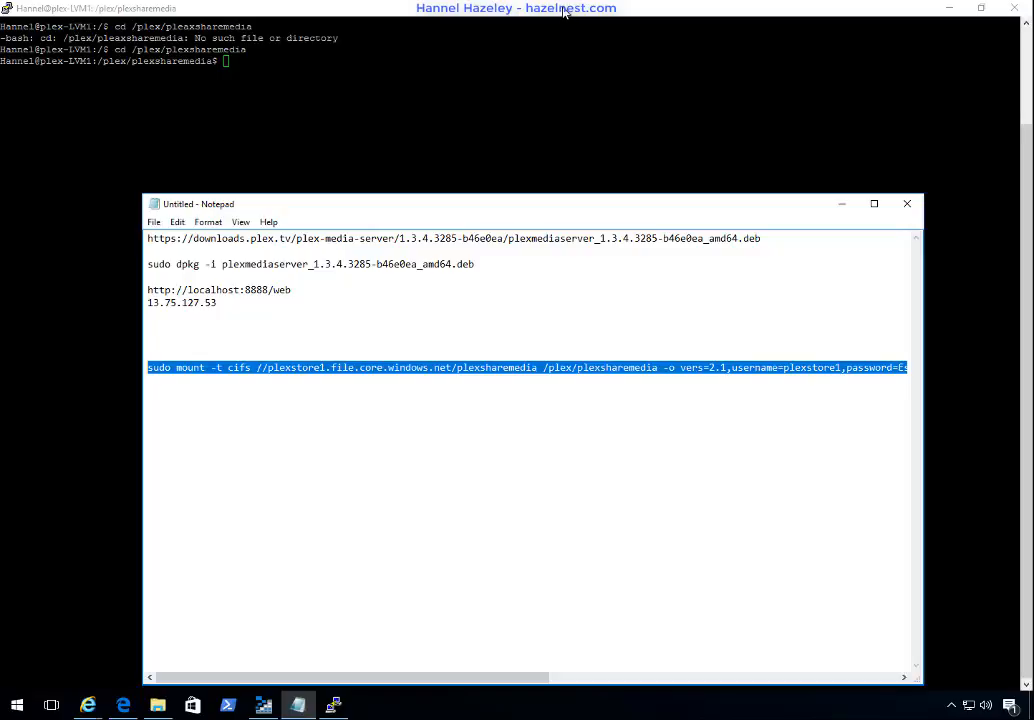
left_click(458, 12)
key("shift+Insert")
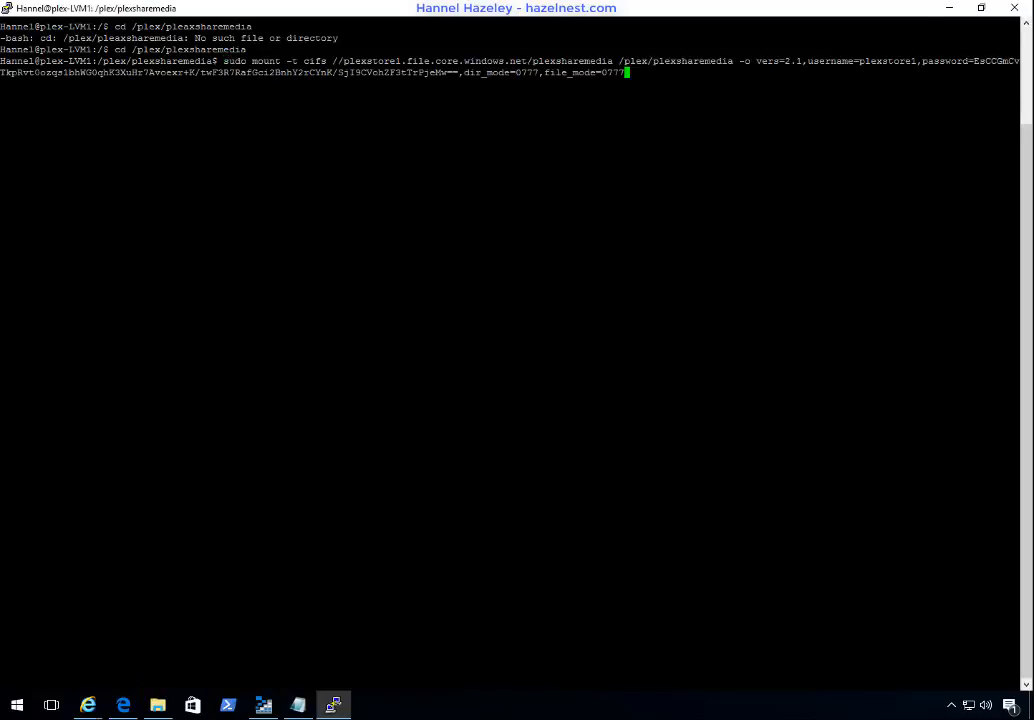
key("Return")
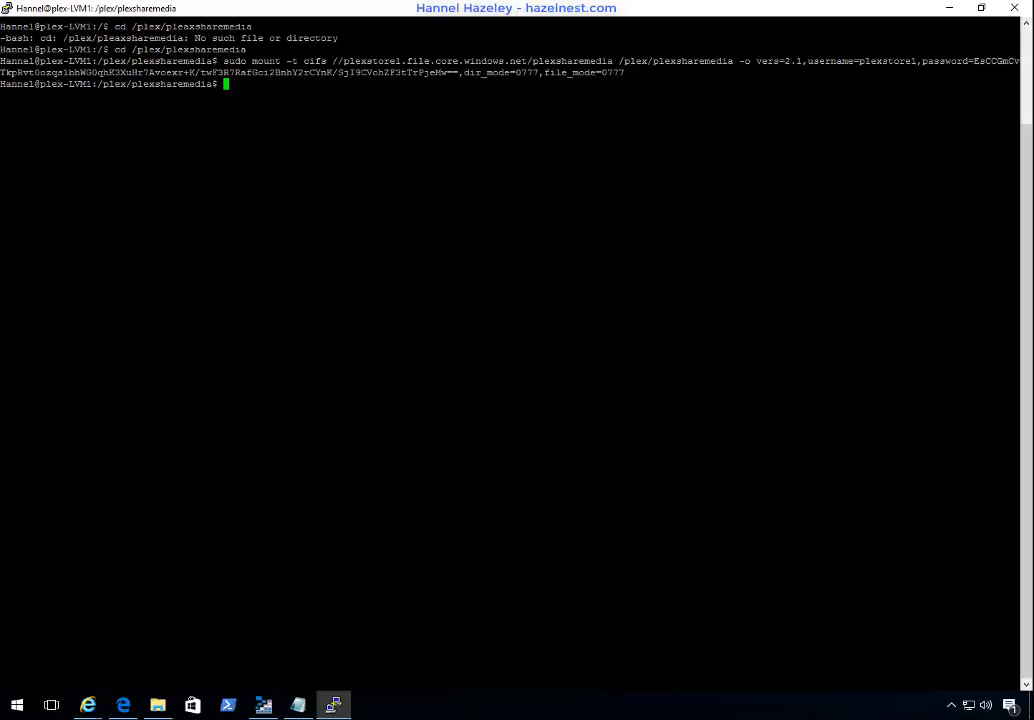
type("ls")
key("Return")
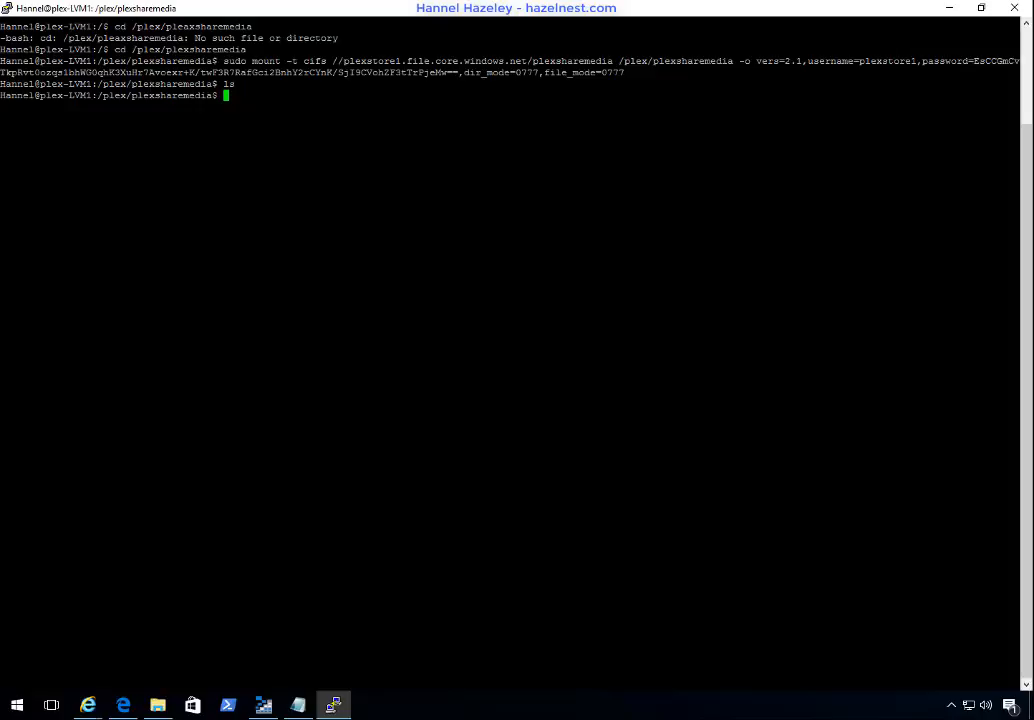
Step: Switch to Azure Storage Explorer and set the Movies upload's auto-resolve behavior to skip items with conflicting names
left_click(265, 706)
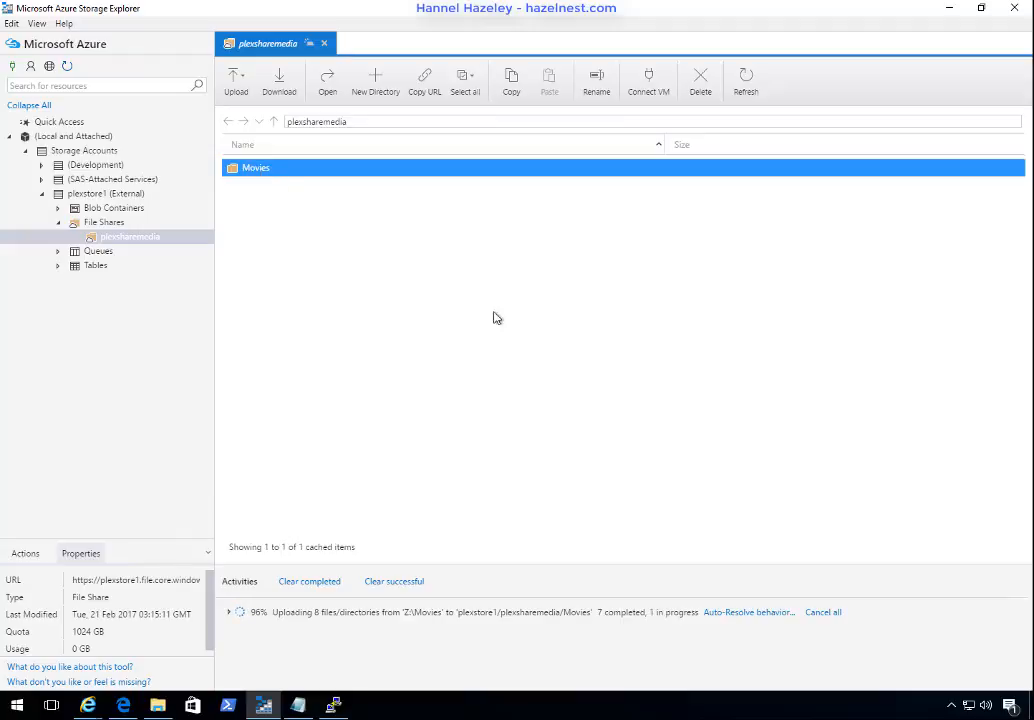
left_click(750, 613)
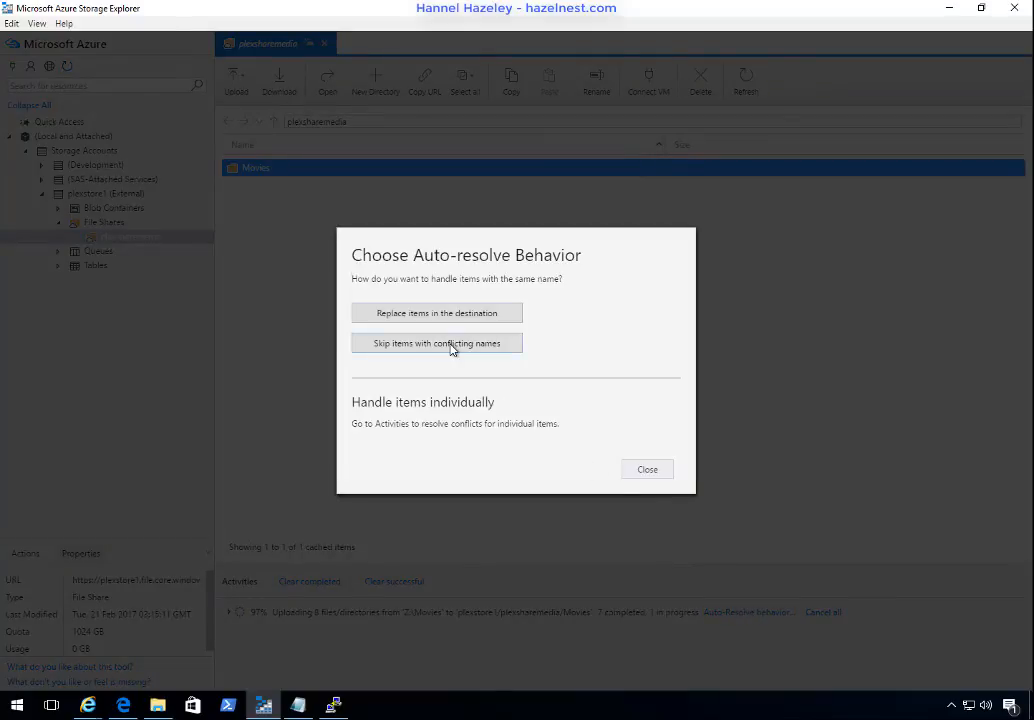
left_click(452, 347)
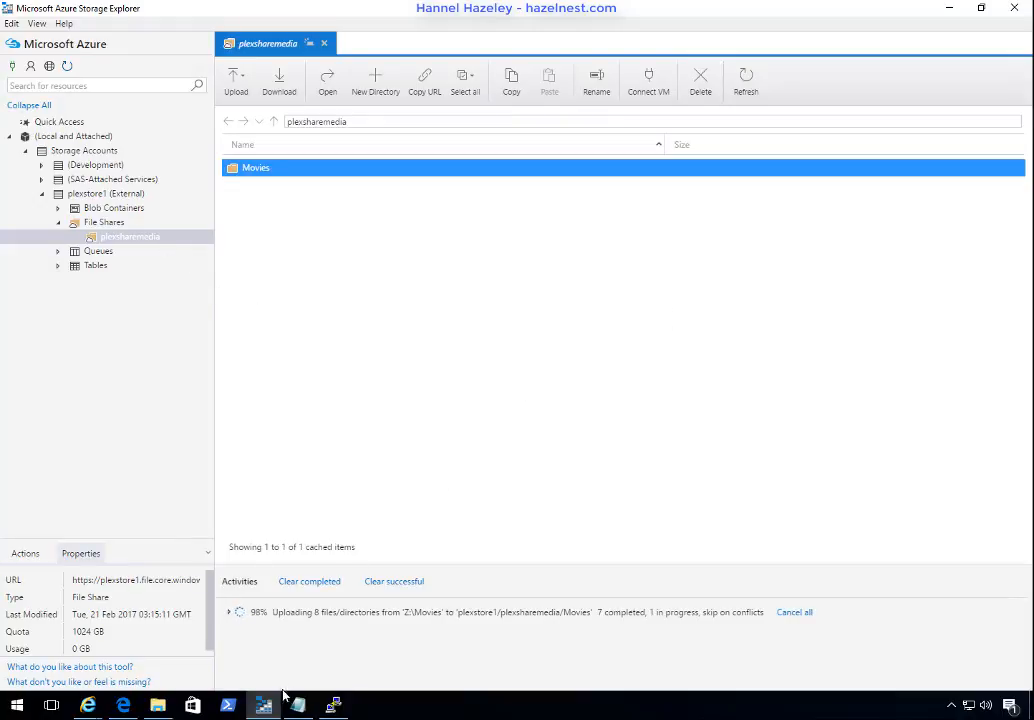
Step: Switch back to the PuTTY terminal, change to the root directory and list the contents of /plex/plexsharemedia/
left_click(334, 705)
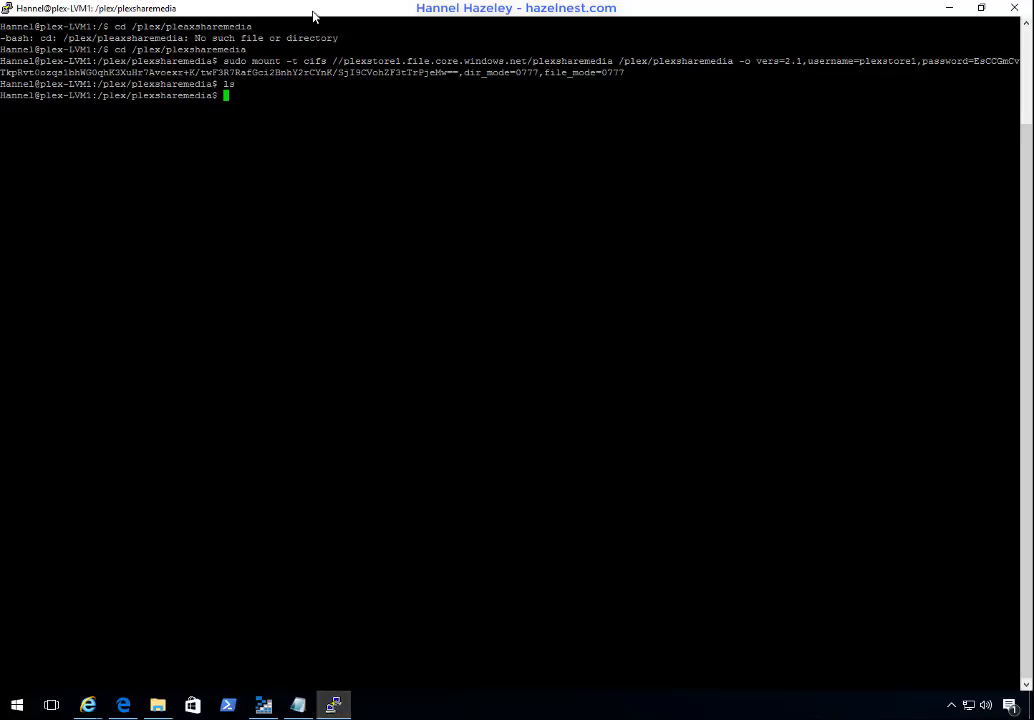
type("cd /")
key("Return")
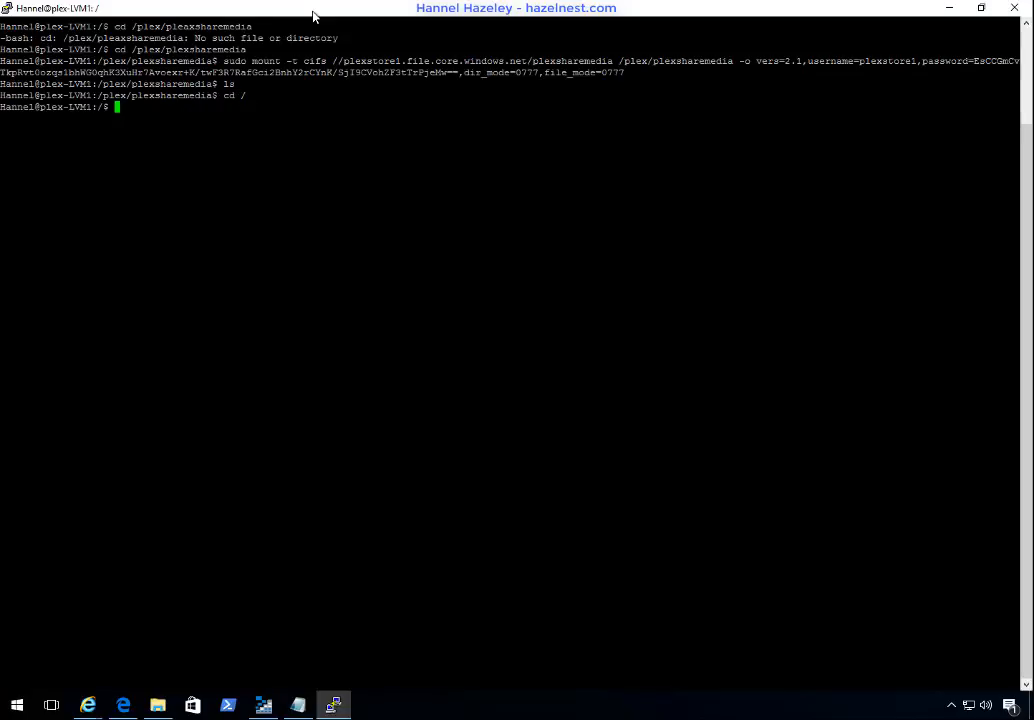
type("ls /plex/pl")
key("Tab")
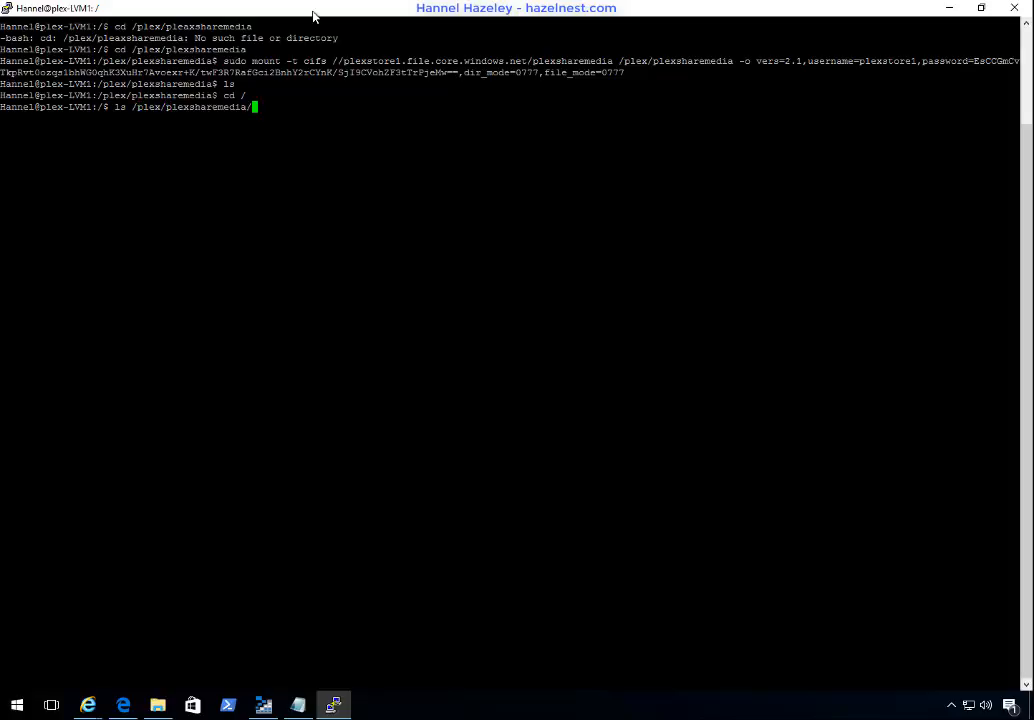
key("Return")
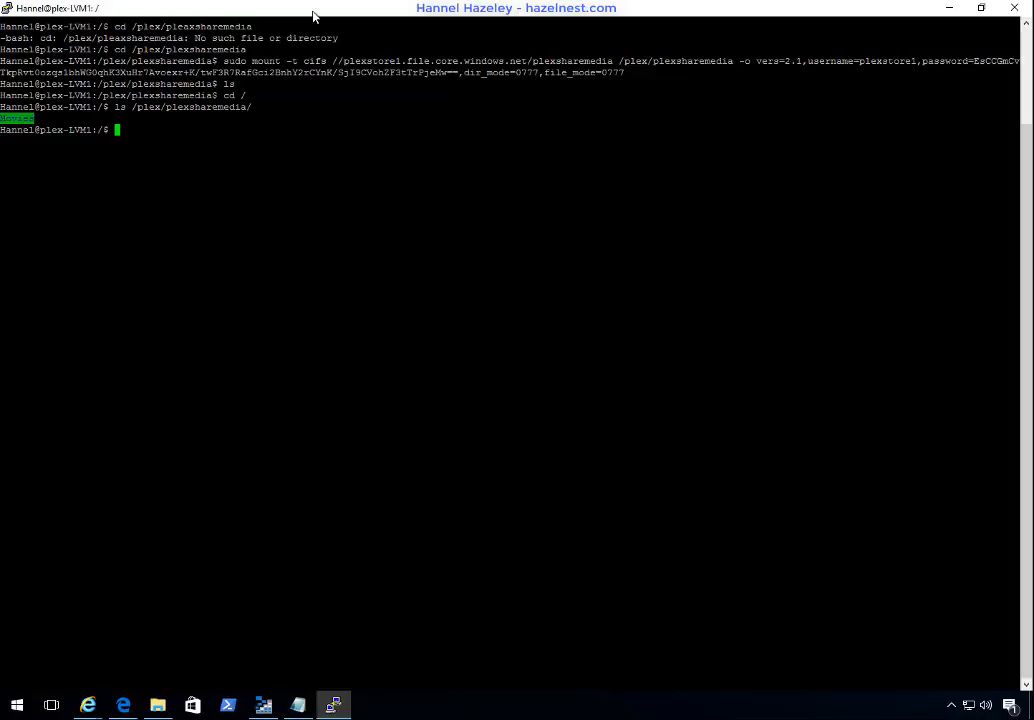
Step: List the contents of /plex/plexsharemedia/Movies/
key("Up")
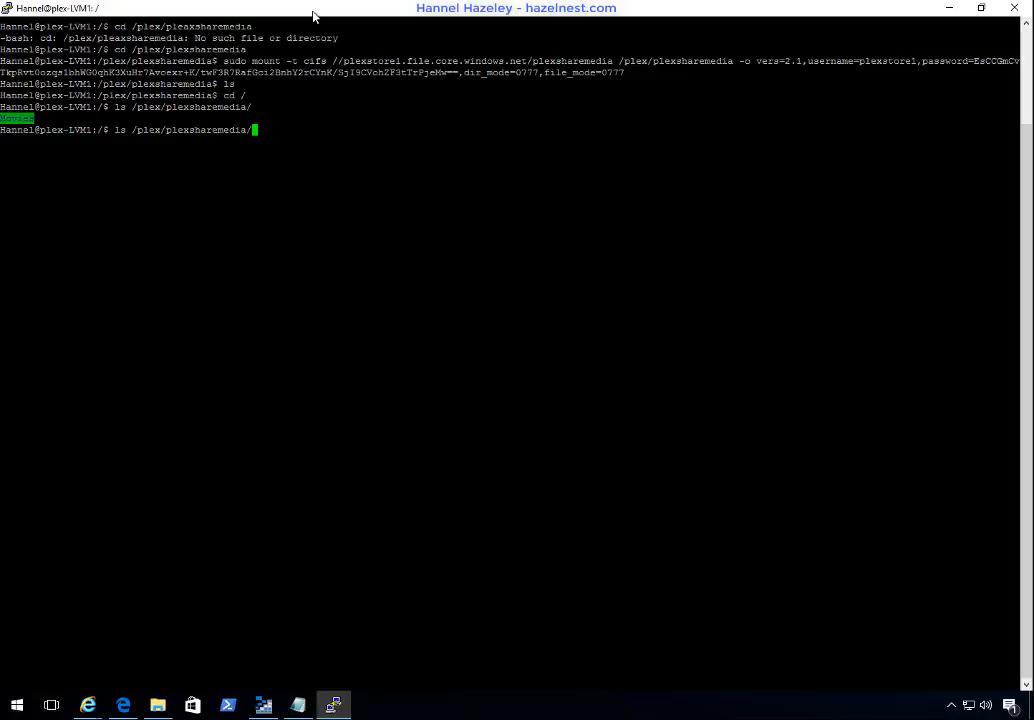
type("mo")
key("BackSpace")
key("BackSpace")
type("Mo")
key("Tab")
key("Return")
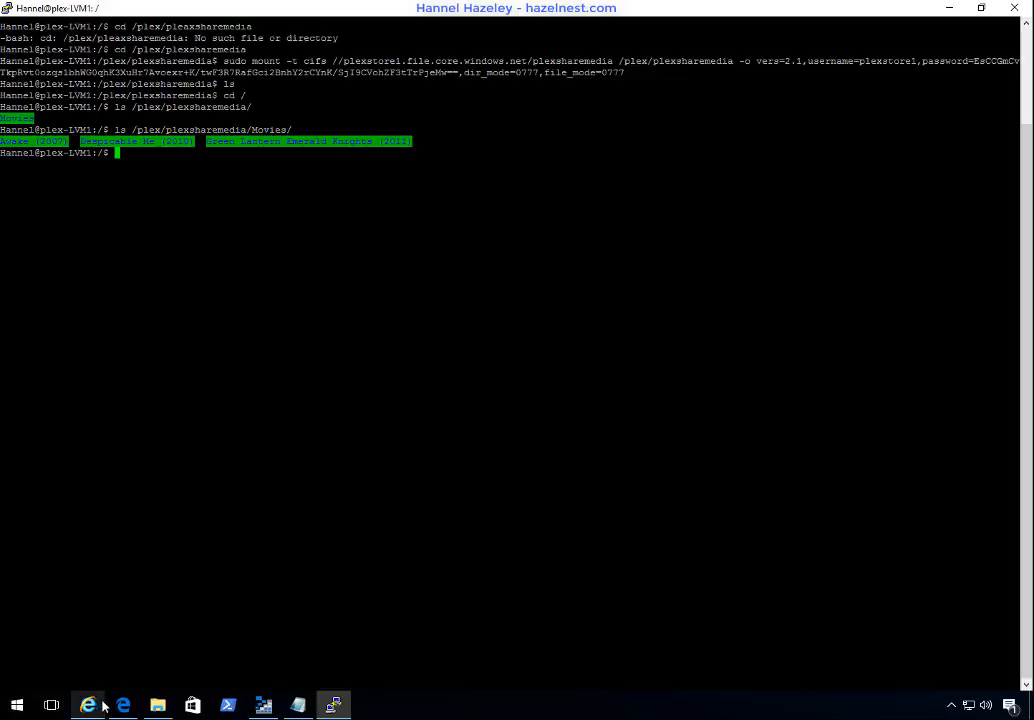
Step: Switch to Plex in the Edge browser and start a new library of type Movies, keeping the name Movies and language English
left_click(133, 706)
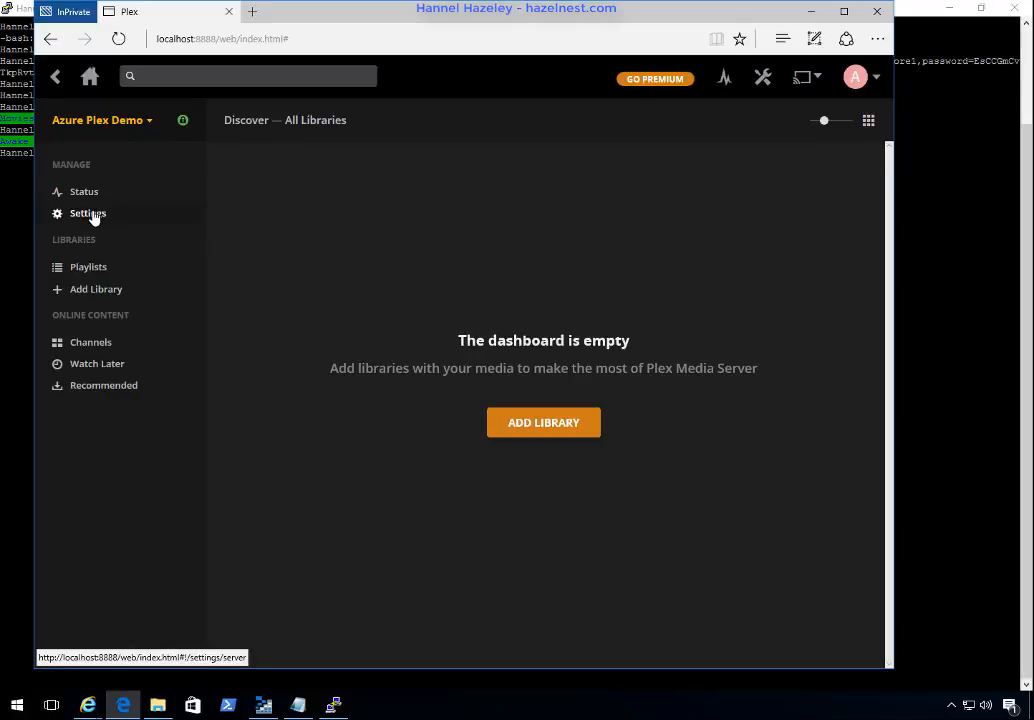
left_click(98, 290)
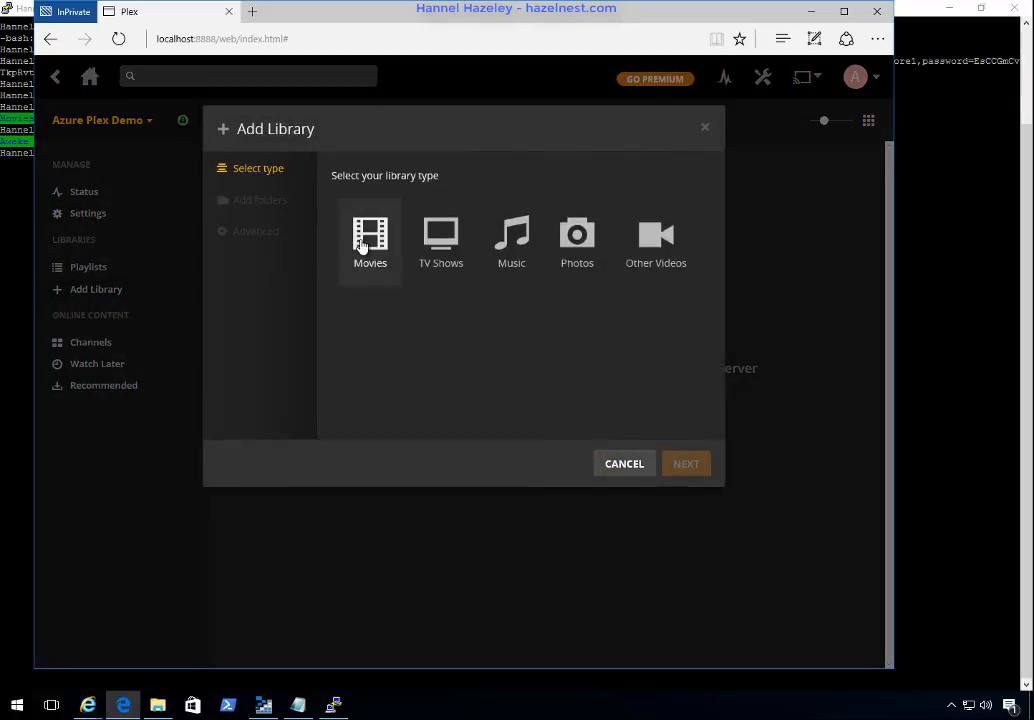
left_click(362, 247)
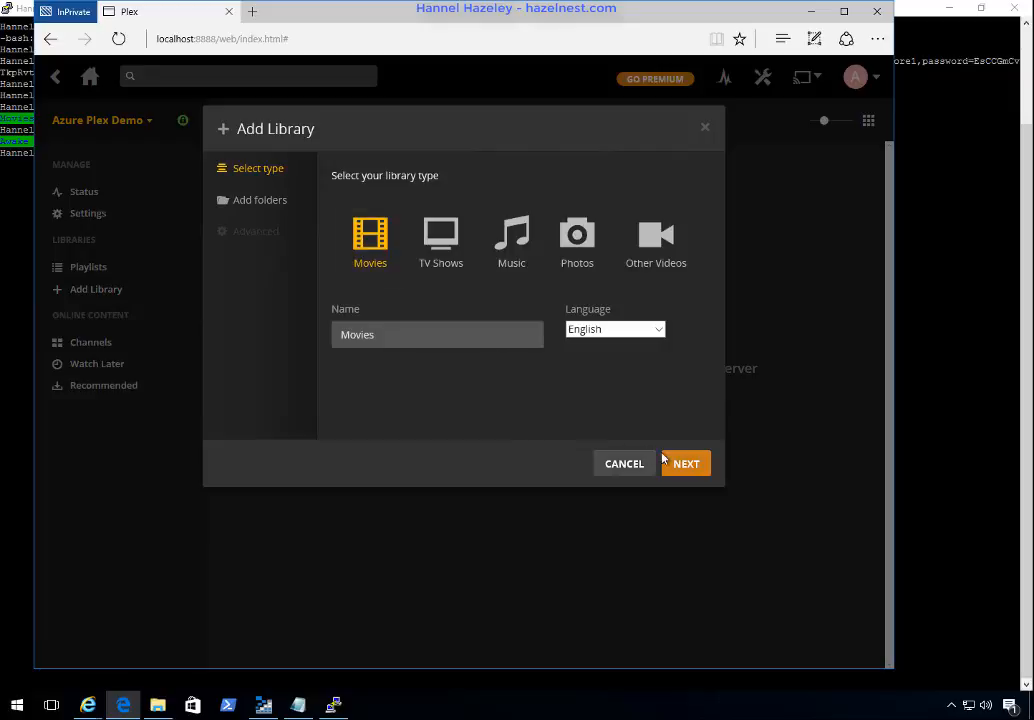
left_click(689, 471)
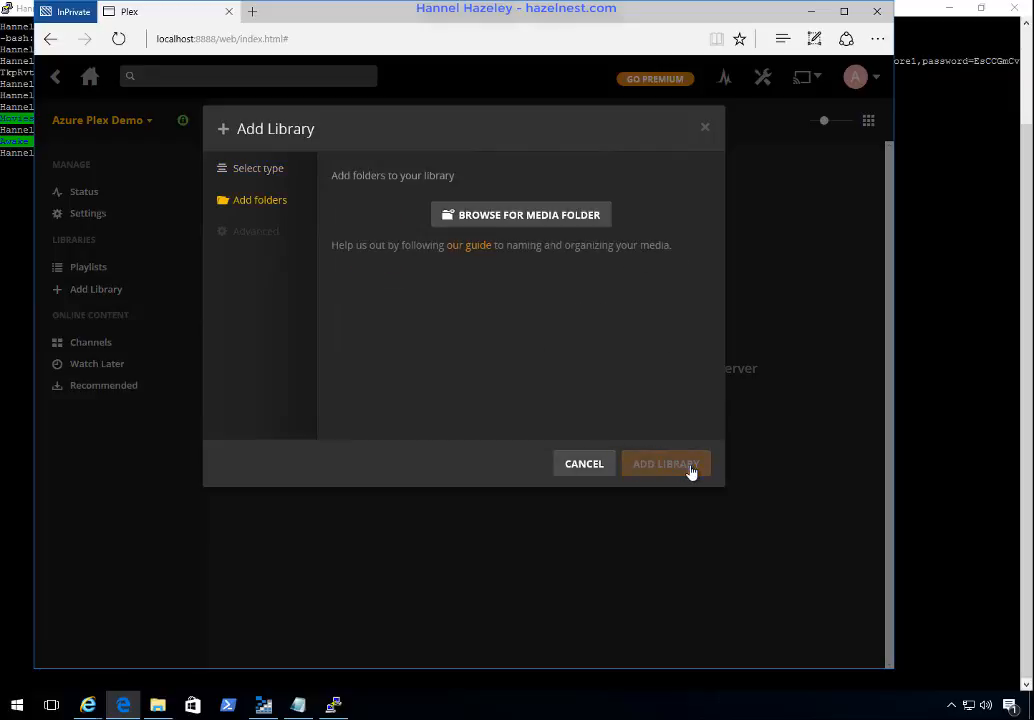
Step: Add the media folder /plex/plexsharemedia/Movies to the new library
left_click(529, 216)
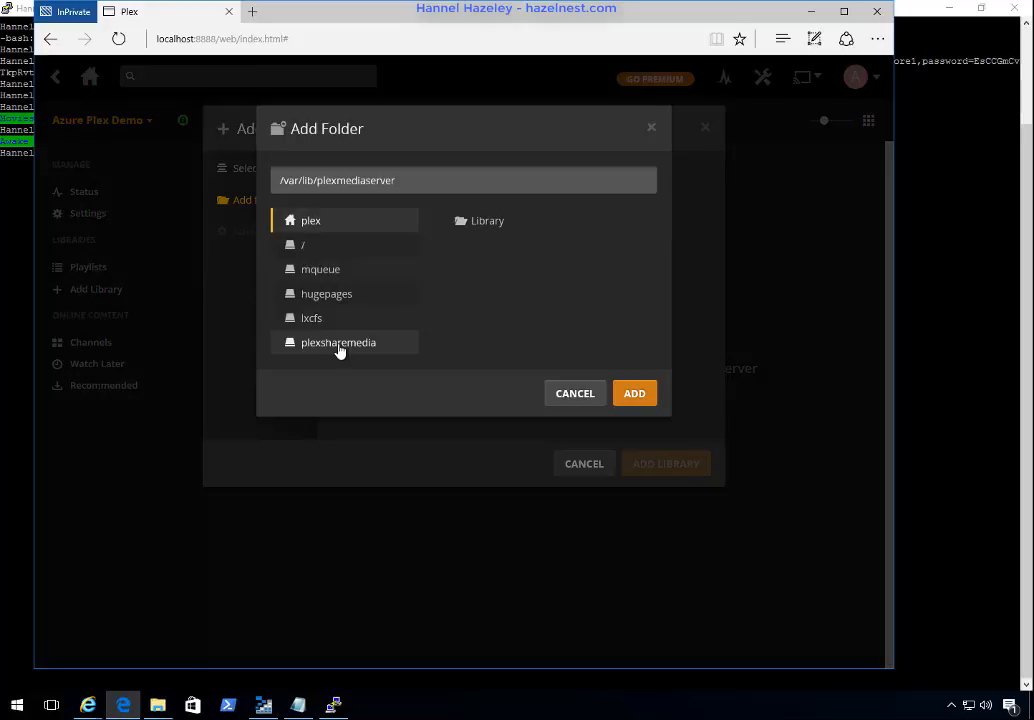
left_click(339, 346)
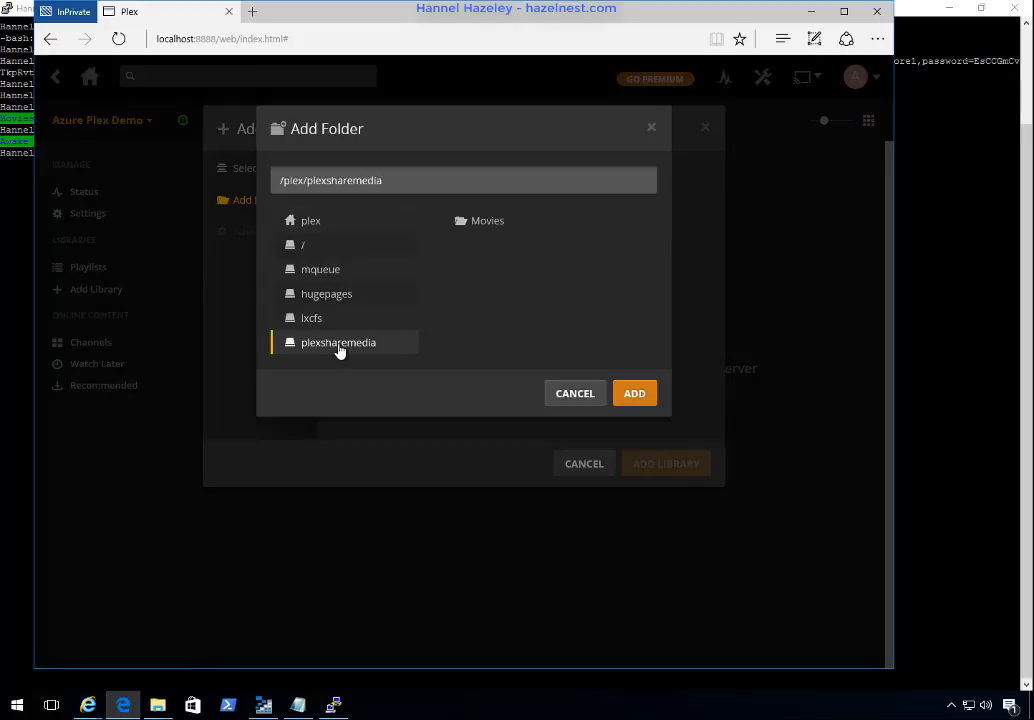
left_click(487, 224)
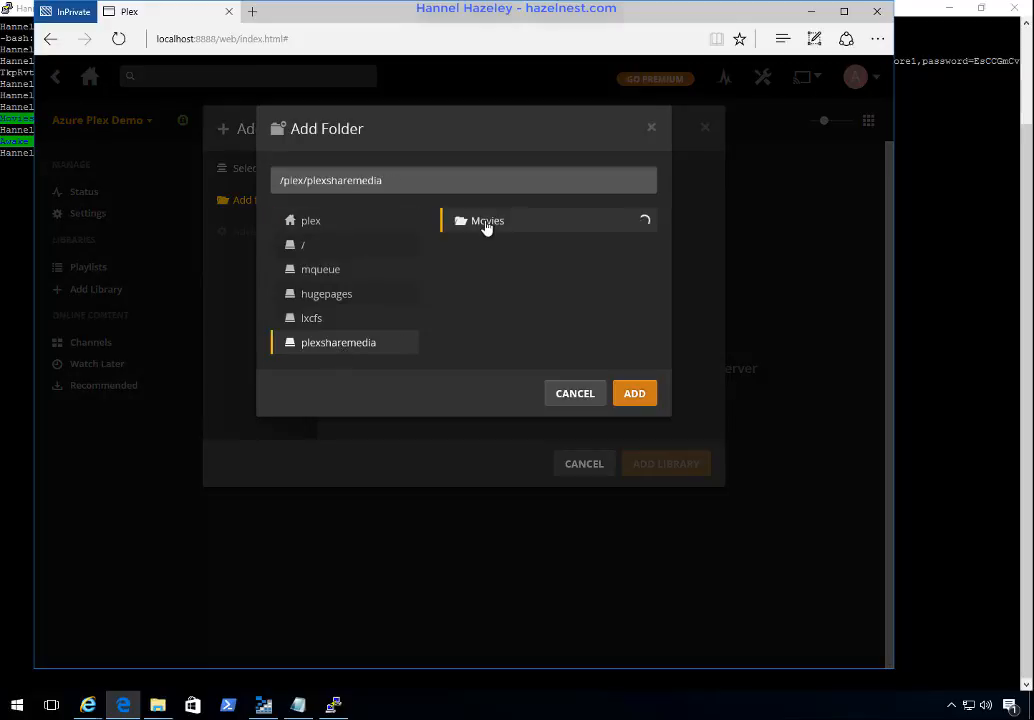
left_click(648, 400)
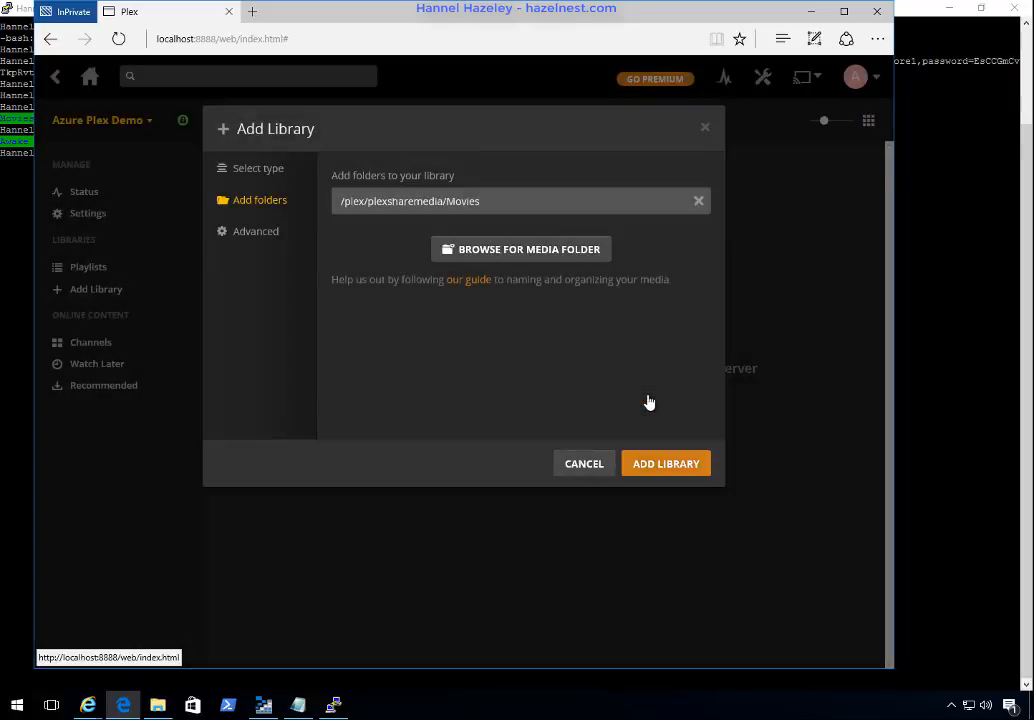
Step: Create the Movies library from the added folder and minimize the browser
left_click(672, 466)
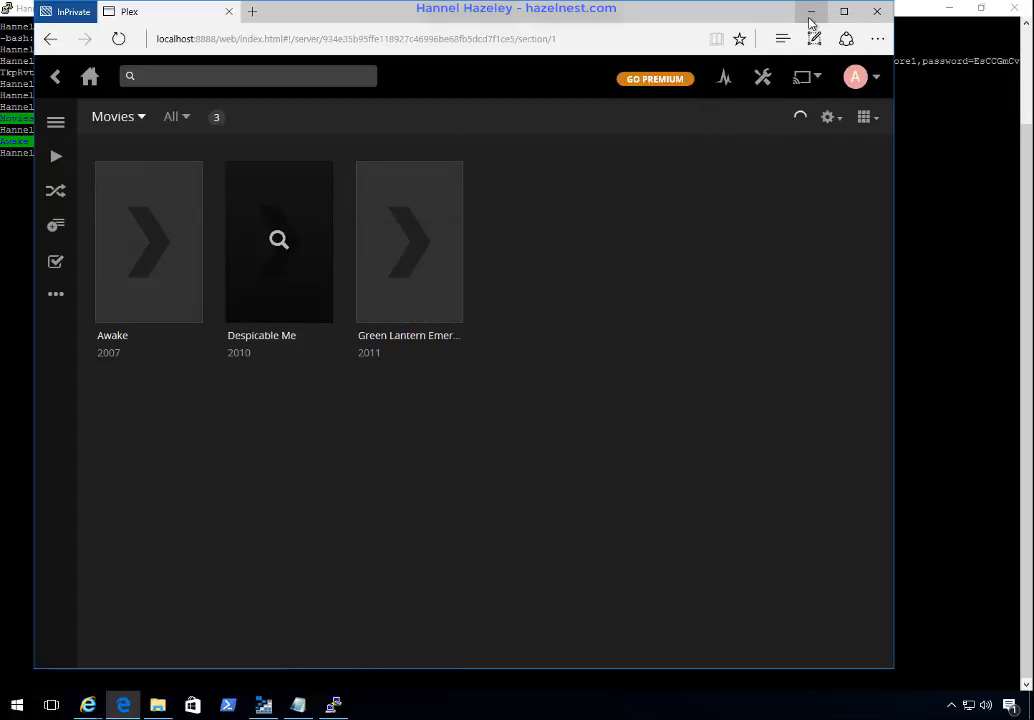
left_click(811, 20)
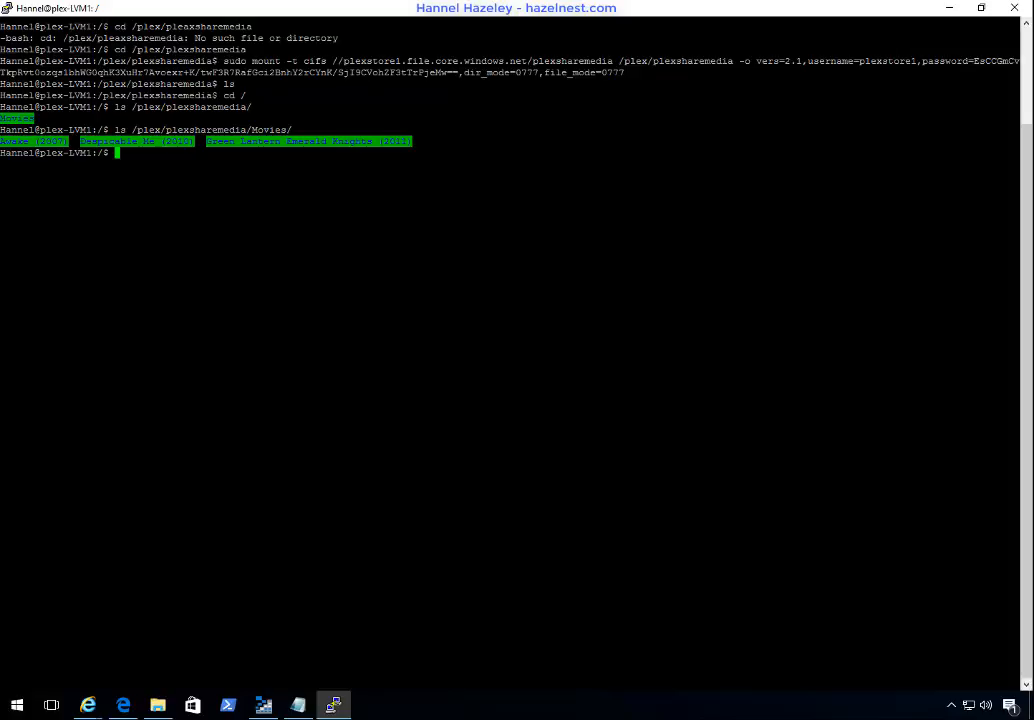
Step: In Notepad, duplicate the sudo mount command, including its storage account password, onto a line below the original
left_click(297, 705)
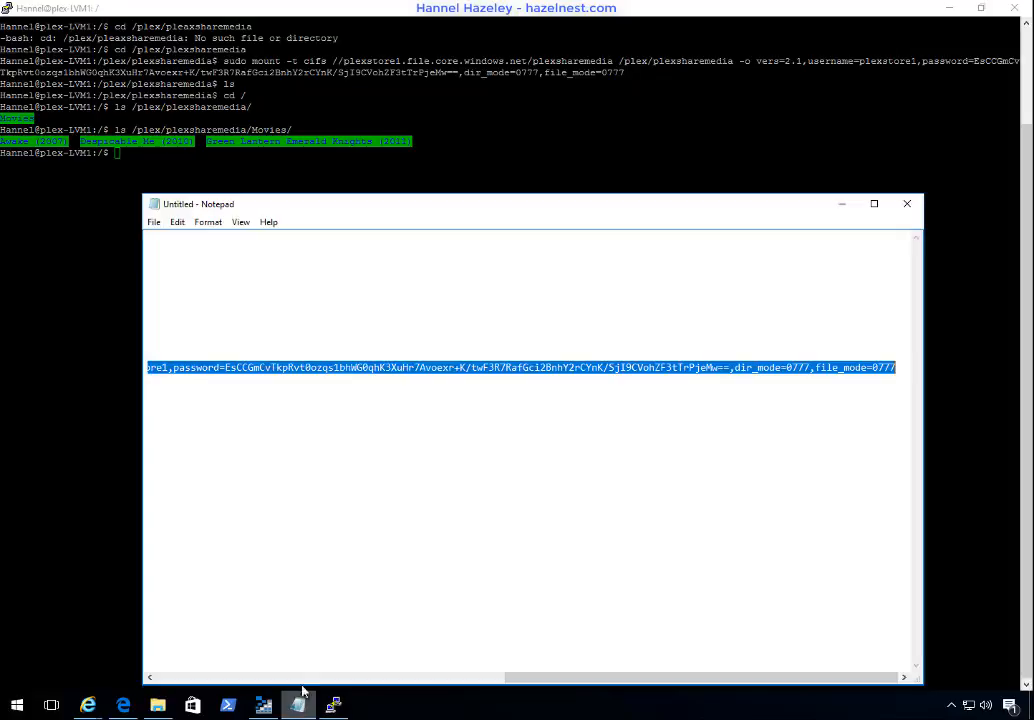
right_click(276, 374)
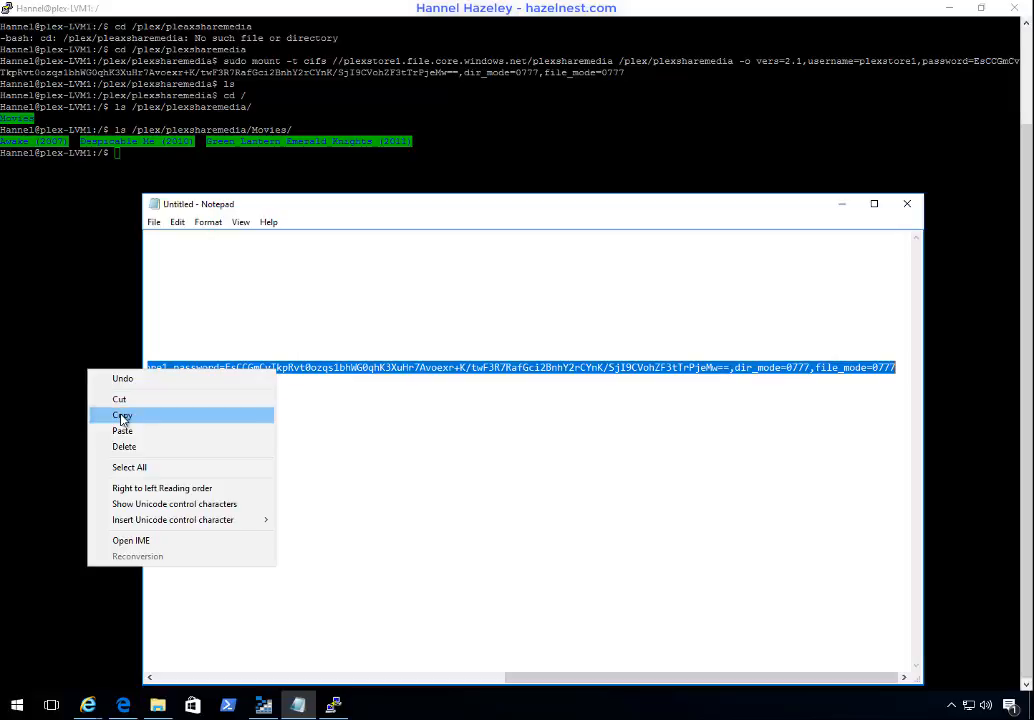
left_click(122, 415)
left_click_drag(545, 683, 165, 700)
left_click(211, 367)
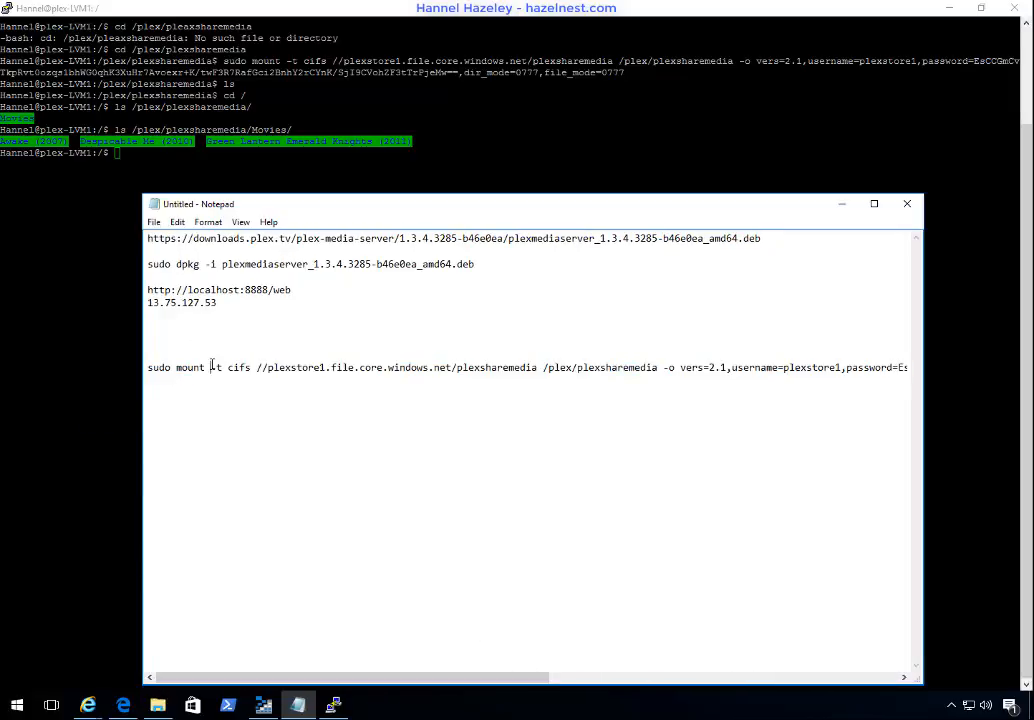
key("Return")
key("ctrl+v")
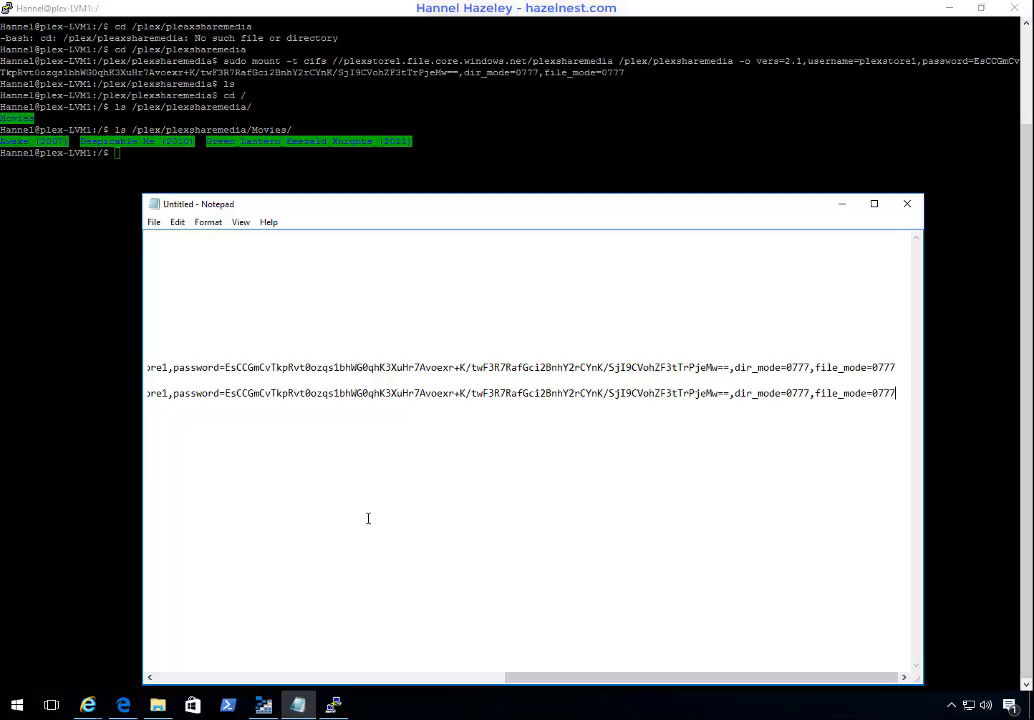
Step: Remove "sudo mount -t cifs" from the start of the duplicated line so it begins with //plexstore1.file.core.windows.net/plexsharemedia
left_click_drag(537, 681, 162, 683)
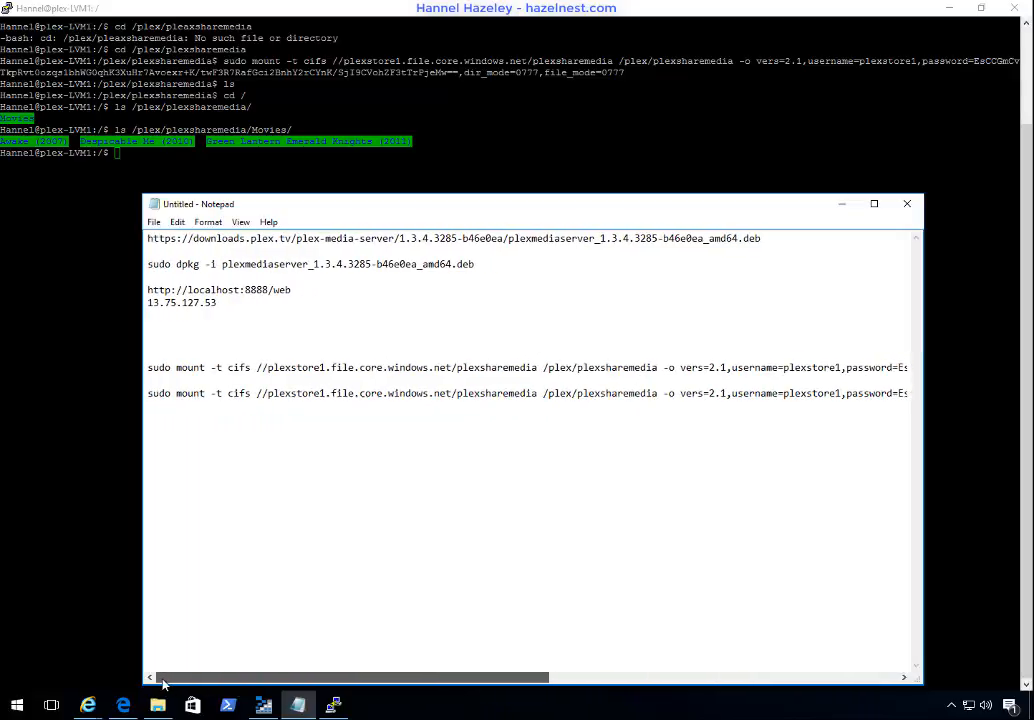
double_click(241, 393)
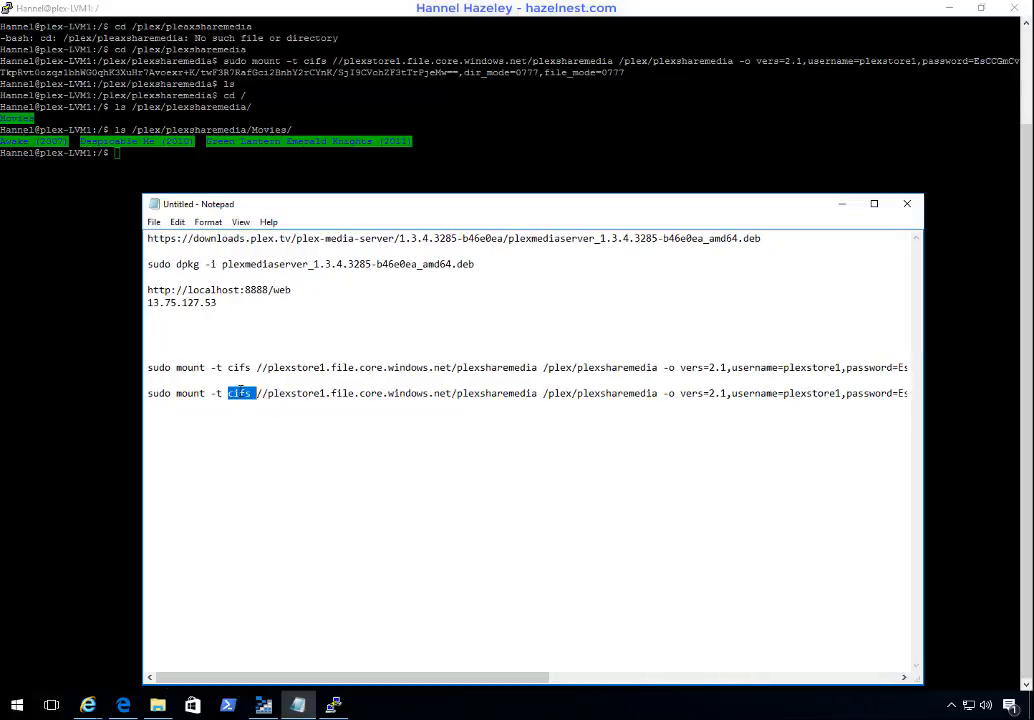
key("BackSpace")
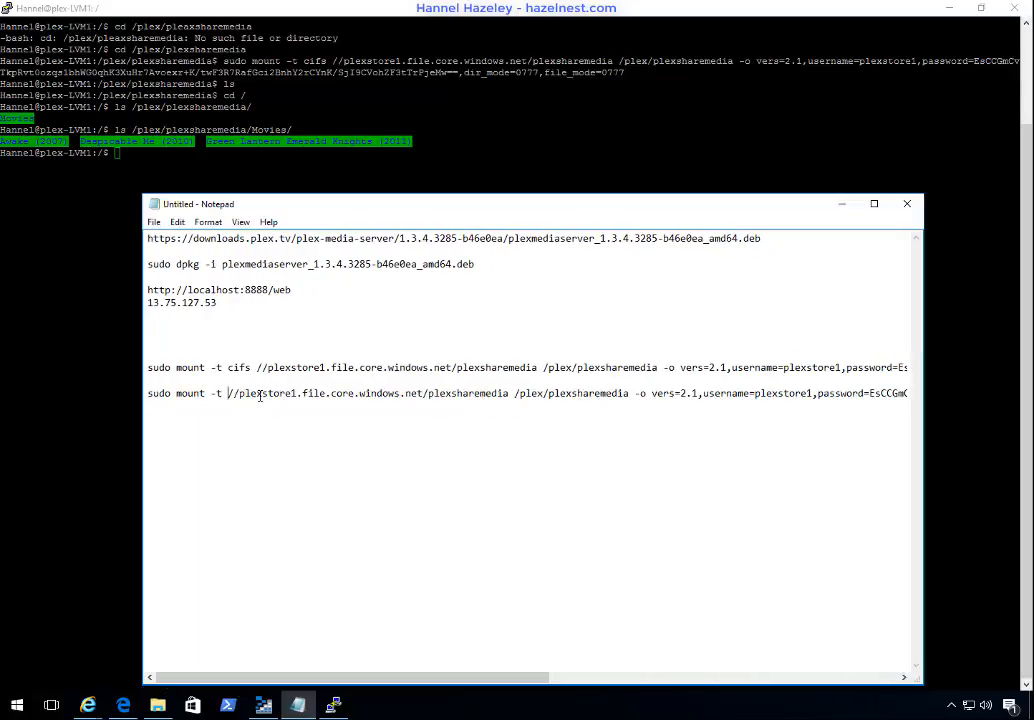
key("shift+Home")
key("BackSpace")
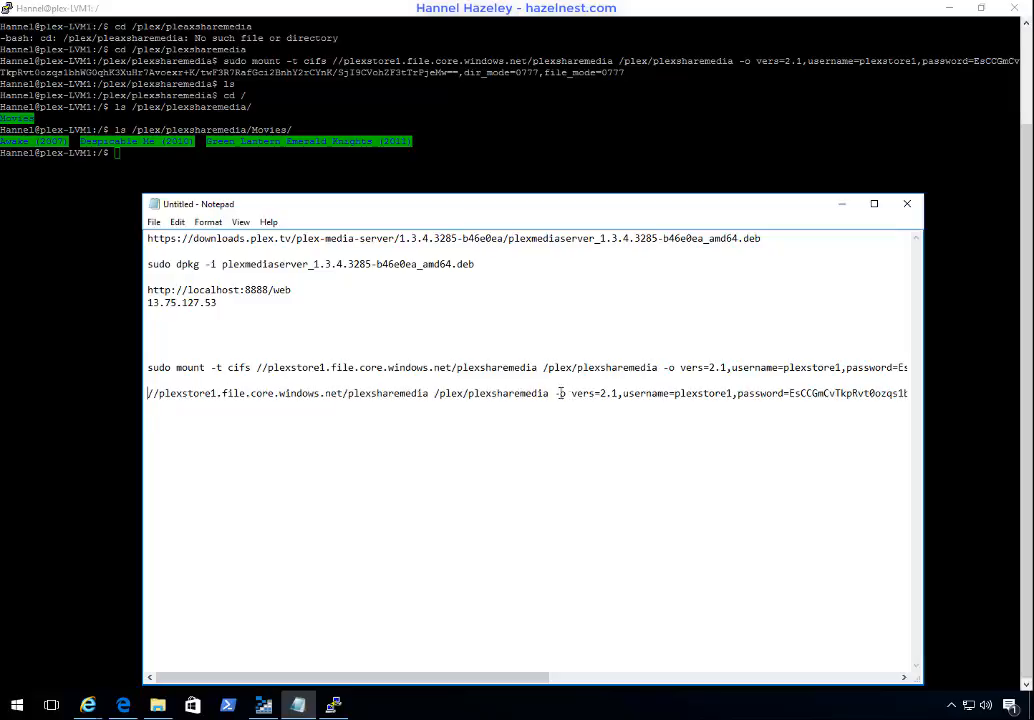
Step: Replace "-o" after /plex/plexsharemedia in the duplicated line with "cifs"
left_click_drag(554, 393, 562, 393)
key("Delete")
key("Delete")
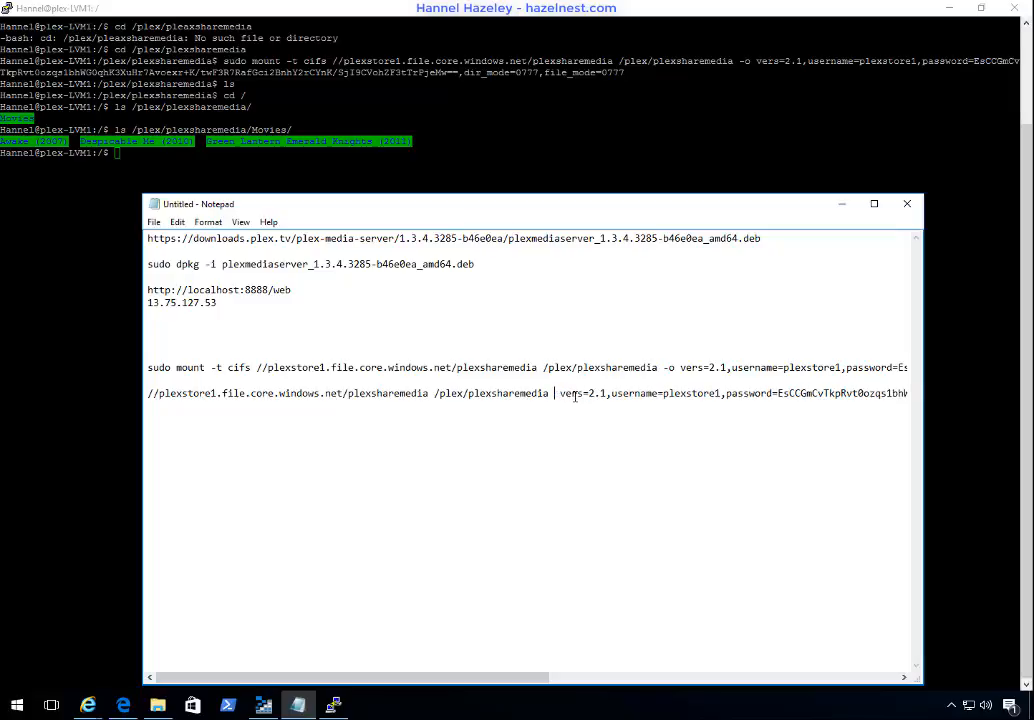
type("cifs")
key("Delete")
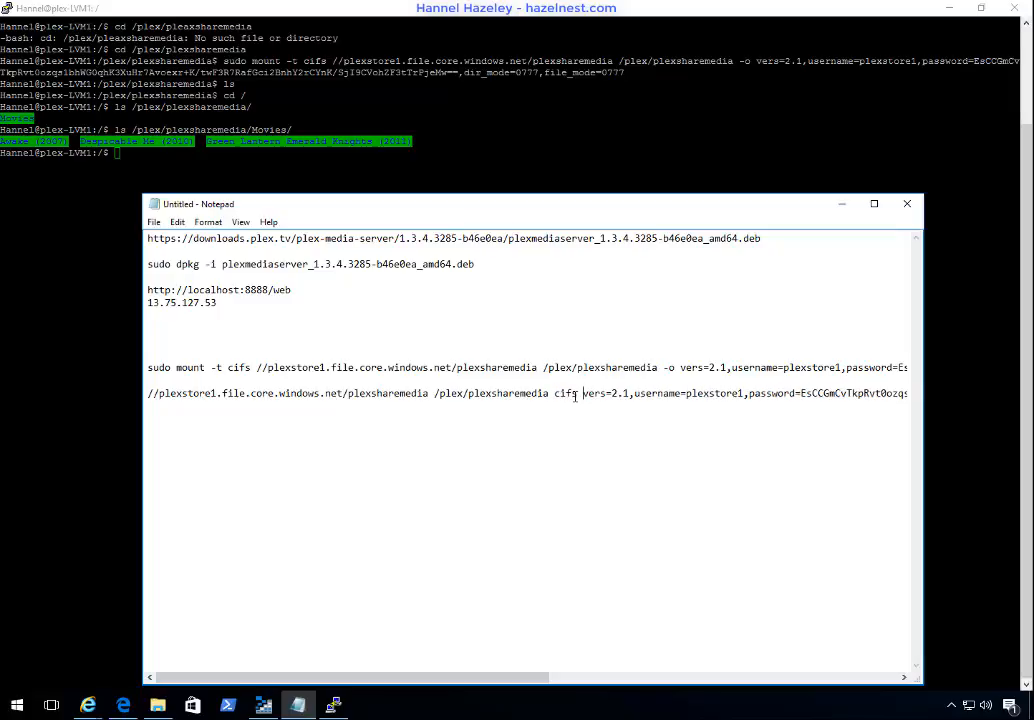
Step: Set both file_mode and dir_mode at the end of the duplicated line to 0555
key("End")
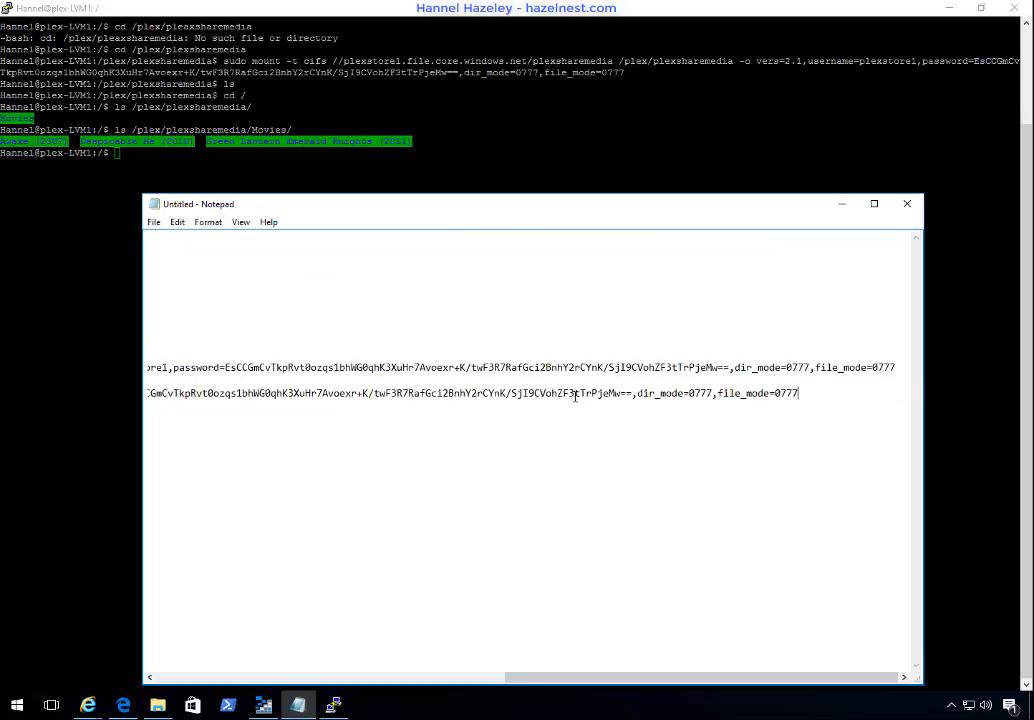
key("BackSpace")
key("BackSpace")
key("BackSpace")
type("555")
key("Left")
key("Left")
key("Left")
key("Left")
key("Left")
key("Left")
key("Left")
key("Left")
key("Left")
key("Left")
key("Left")
key("Left")
key("Left")
key("Left")
key("Left")
key("BackSpace")
key("BackSpace")
key("BackSpace")
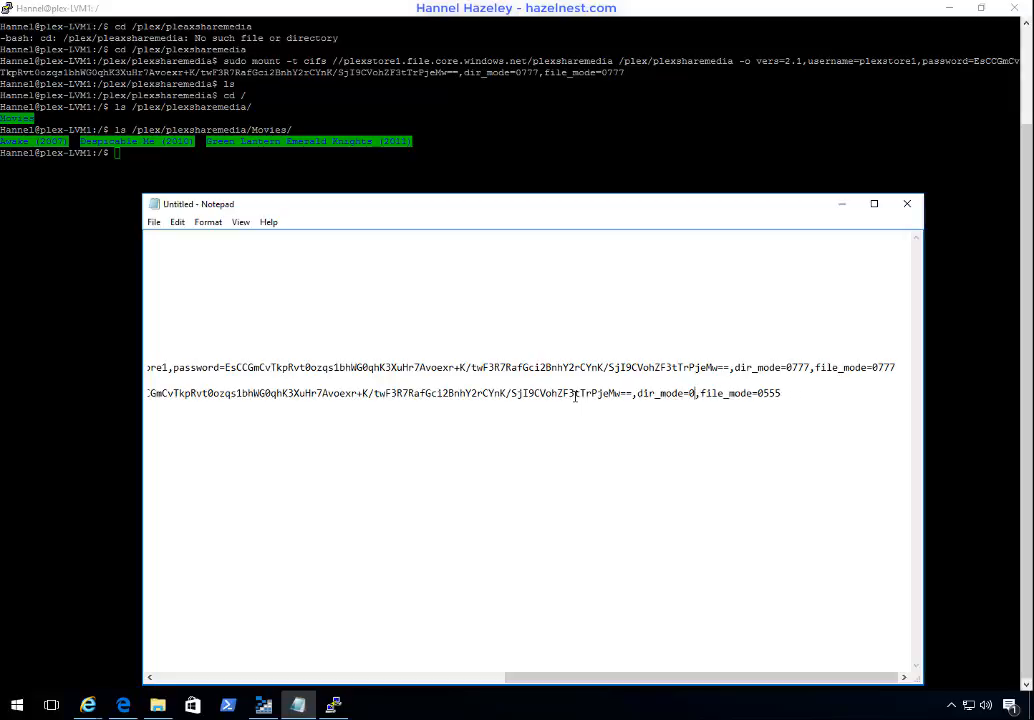
type("555")
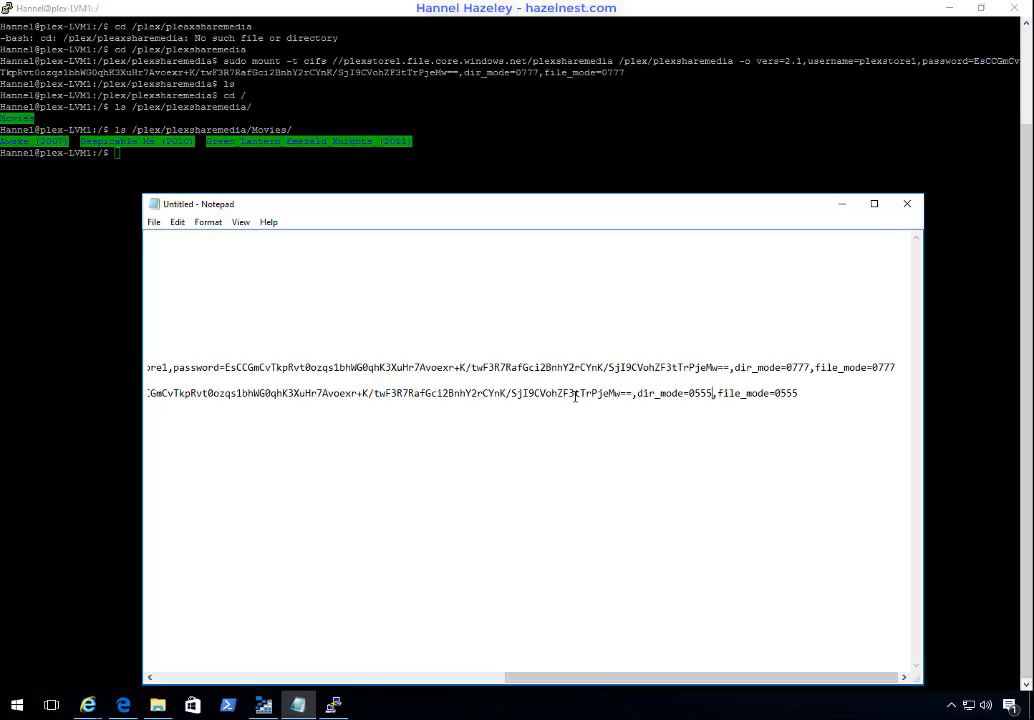
Step: Change dir_mode and file_mode in the duplicated line to 0755
key("Left")
key("BackSpace")
type("7")
key("Right")
key("Right")
key("Right")
key("Right")
key("Right")
key("Right")
key("Right")
key("Right")
key("Right")
key("Right")
key("Right")
key("Right")
key("Right")
key("Delete")
type("7")
Step: Select and copy the whole edited line that starts with //plexstore1.file.core.windows.net/plexsharemedia
left_click(824, 401)
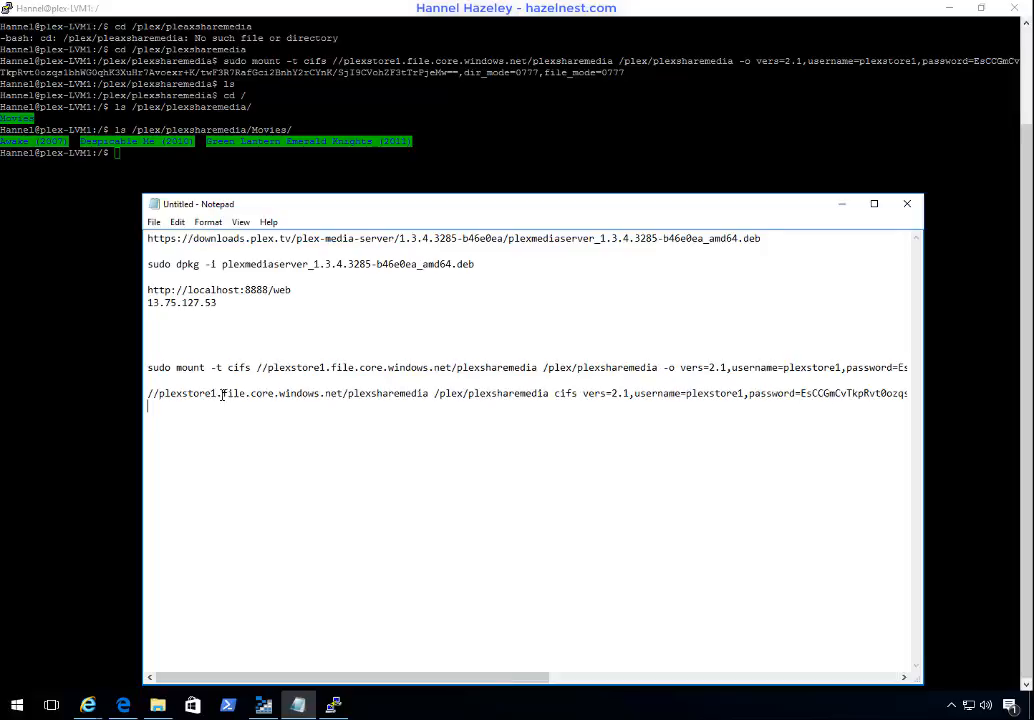
left_click(154, 397)
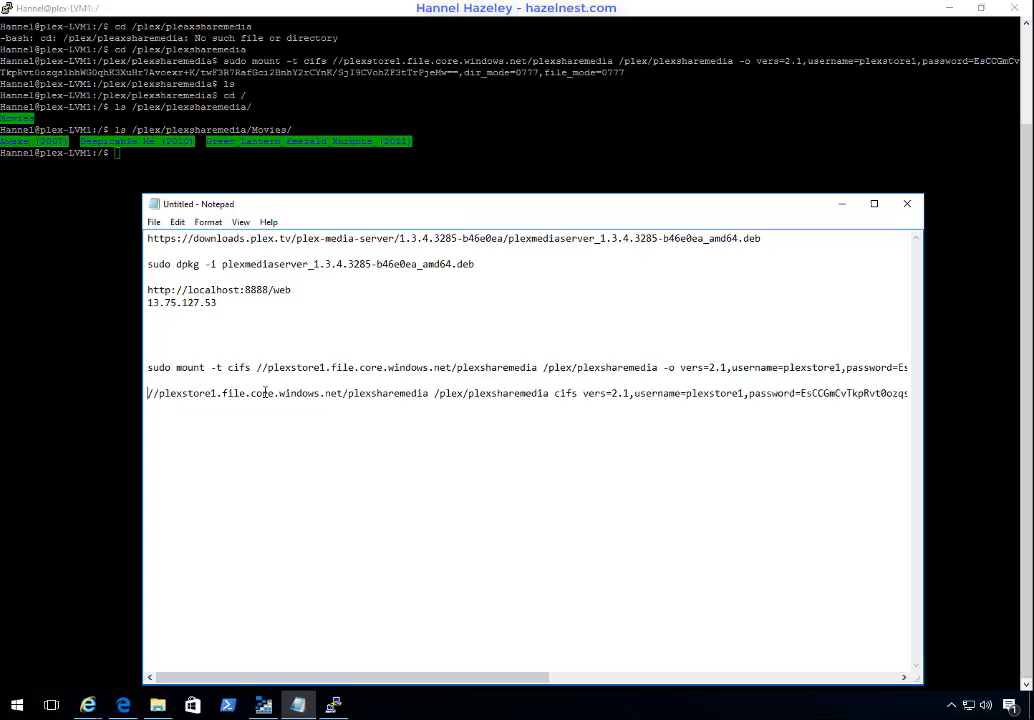
key("shift+End")
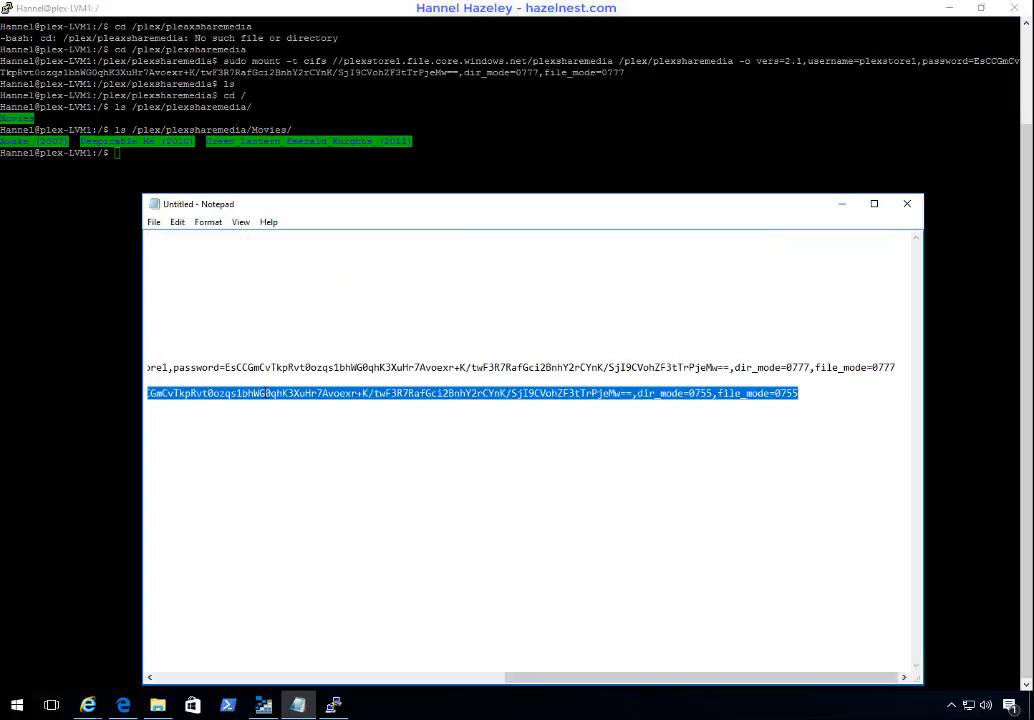
Step: Switch to the PuTTY terminal and open /etc/fstab in vi with sudo
key("alt+Tab")
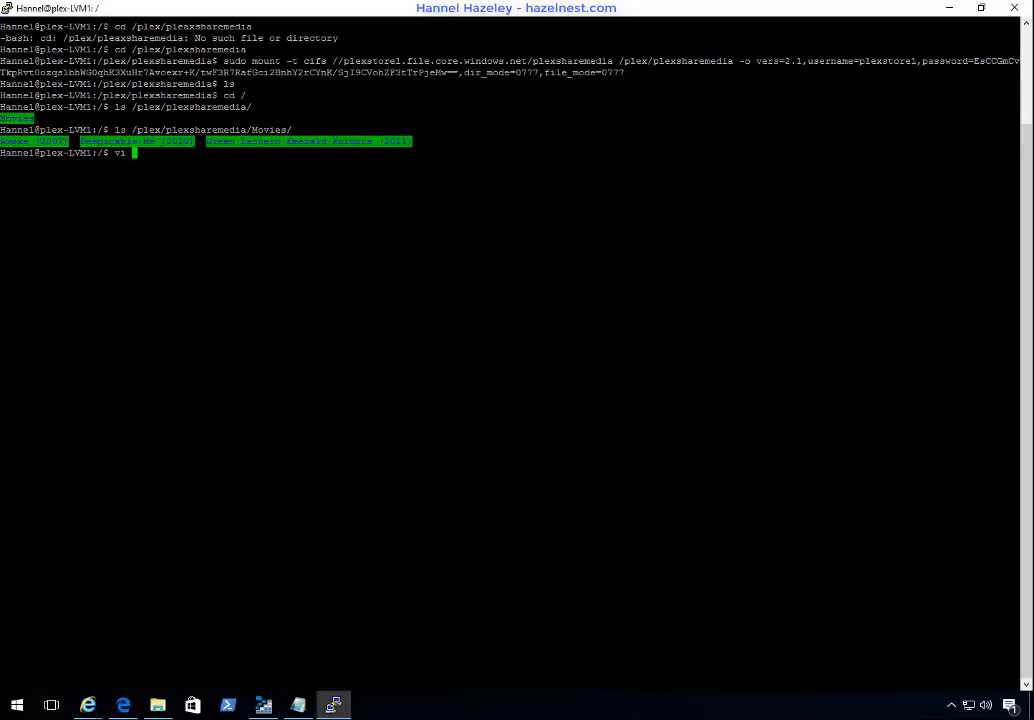
type("sudo ")
type("vi ")
type("/r")
type("tc/fst")
key("BackSpace")
key("BackSpace")
key("BackSpace")
key("BackSpace")
key("BackSpace")
key("BackSpace")
key("BackSpace")
type("etc/")
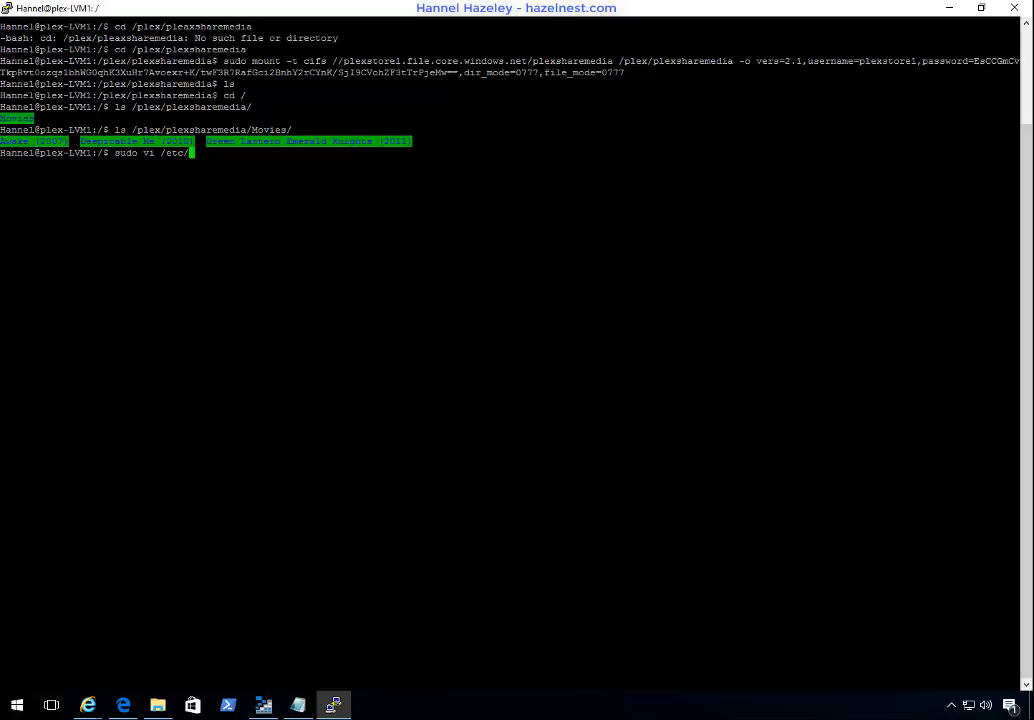
type("fs")
key("Tab")
key("Return")
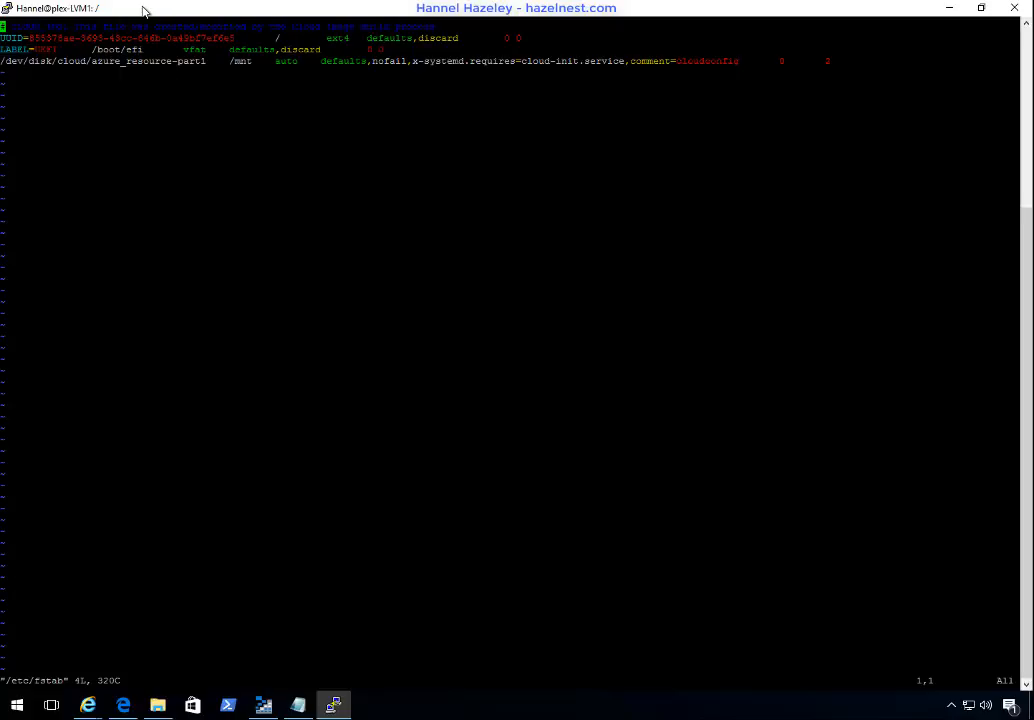
Step: Paste the copied cifs mount entry, including its storage account password, as a new last line of /etc/fstab
key("i")
key("Down")
key("Down")
key("Down")
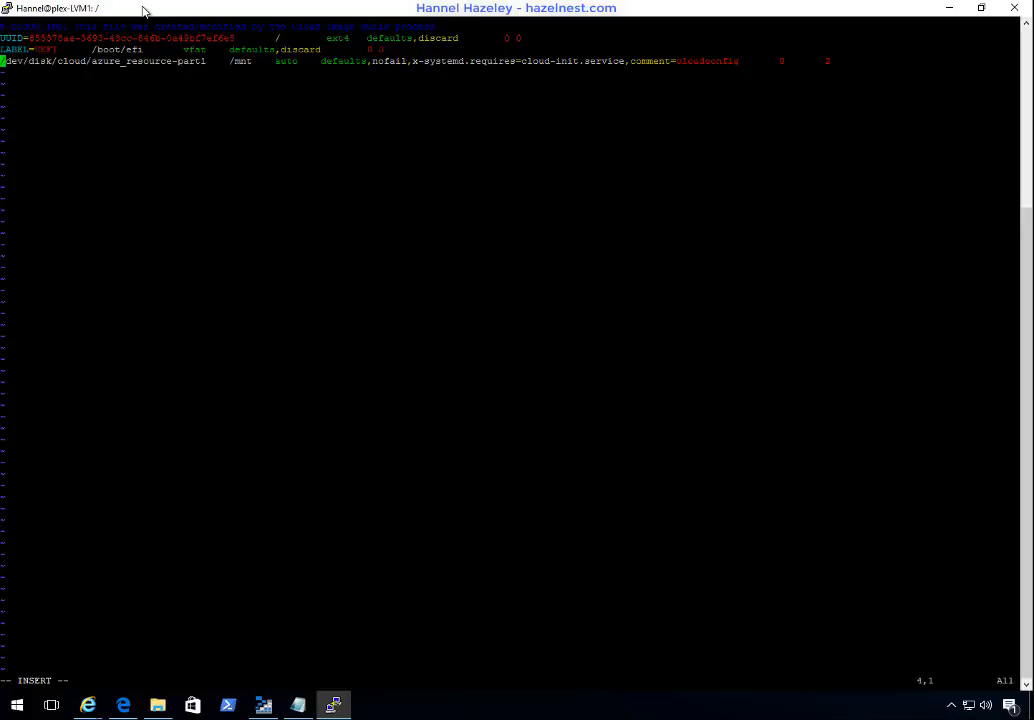
key("End")
key("Return")
key("Delete")
key("BackSpace")
key("BackSpace")
key("BackSpace")
key("BackSpace")
key("BackSpace")
key("Return")
key("shift+Insert")
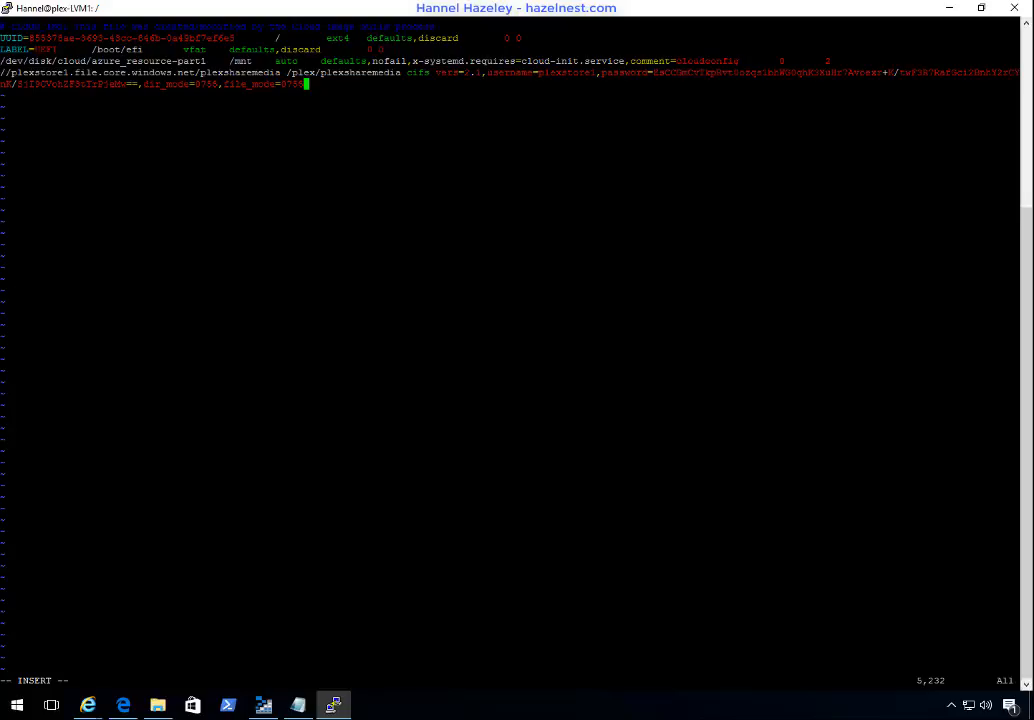
Step: Save /etc/fstab and quit vi
key("Escape")
type(":wq")
key("Return")
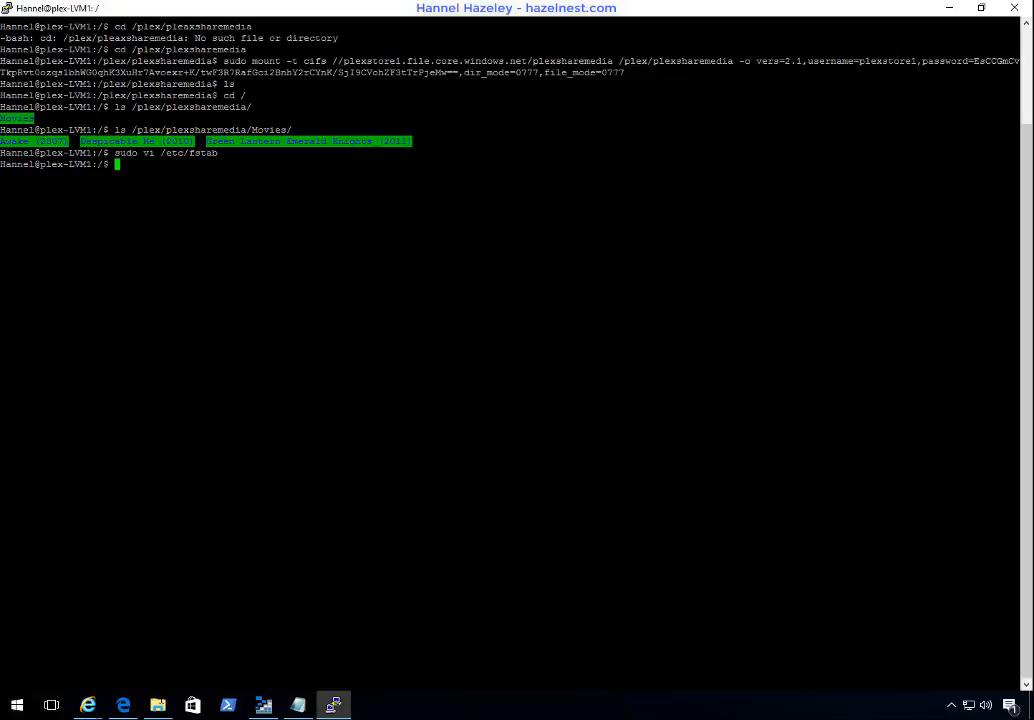
Step: Switch to Plex in the Edge browser and go from the Movies library to the home page
left_click(123, 705)
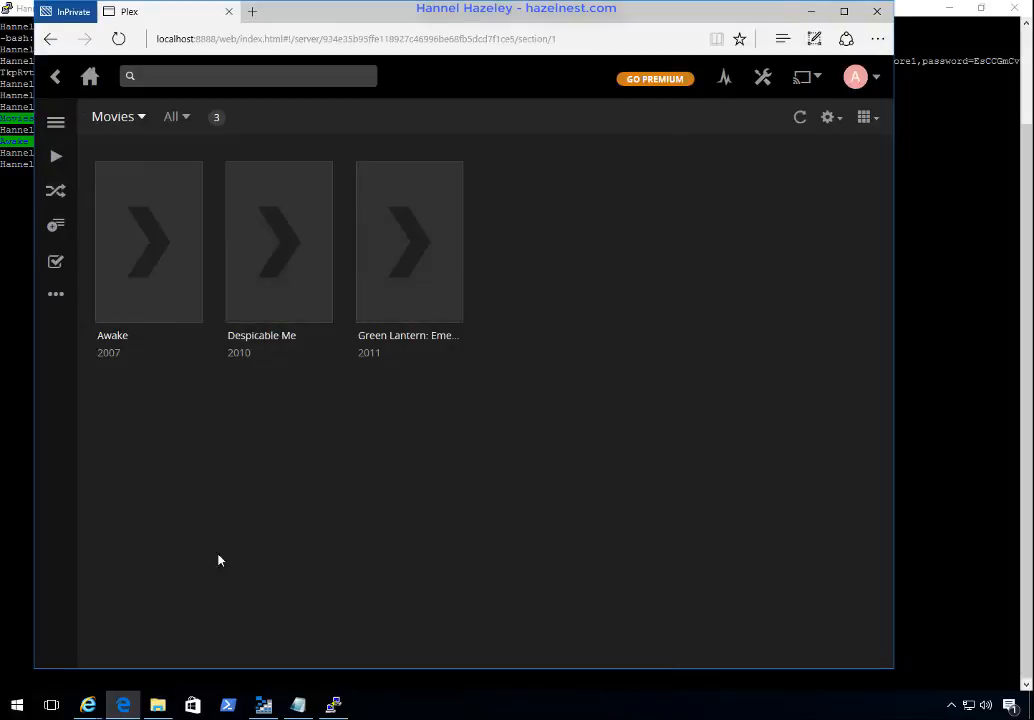
left_click(55, 125)
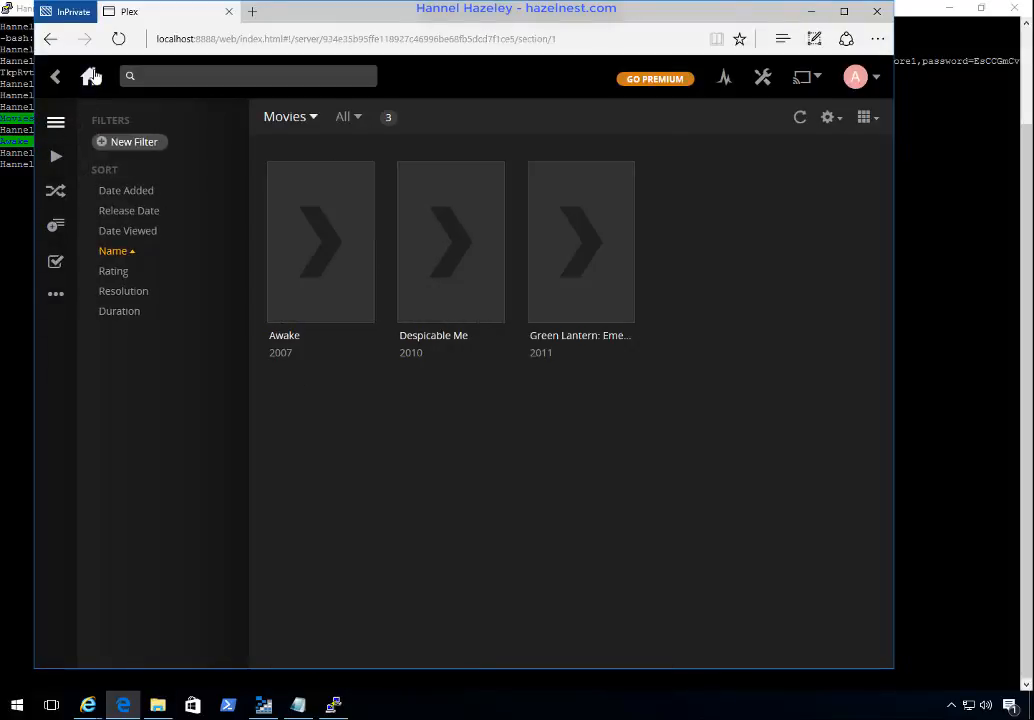
left_click(90, 76)
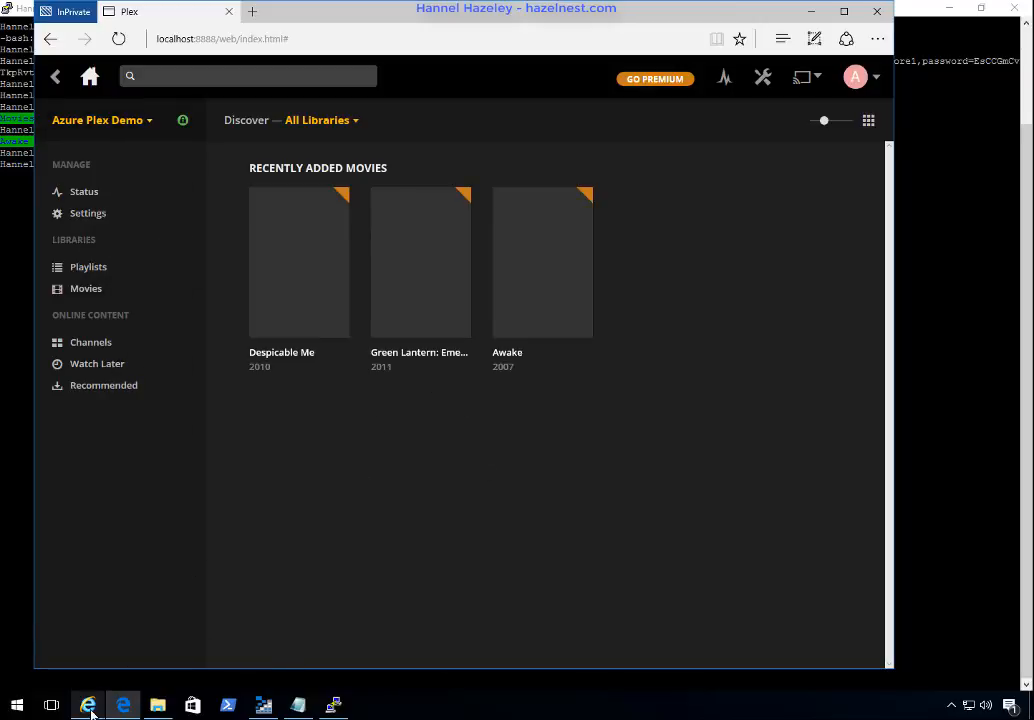
Step: Switch to the Plex downloads page in Internet Explorer and open its sign-in page
mouse_move(90, 711)
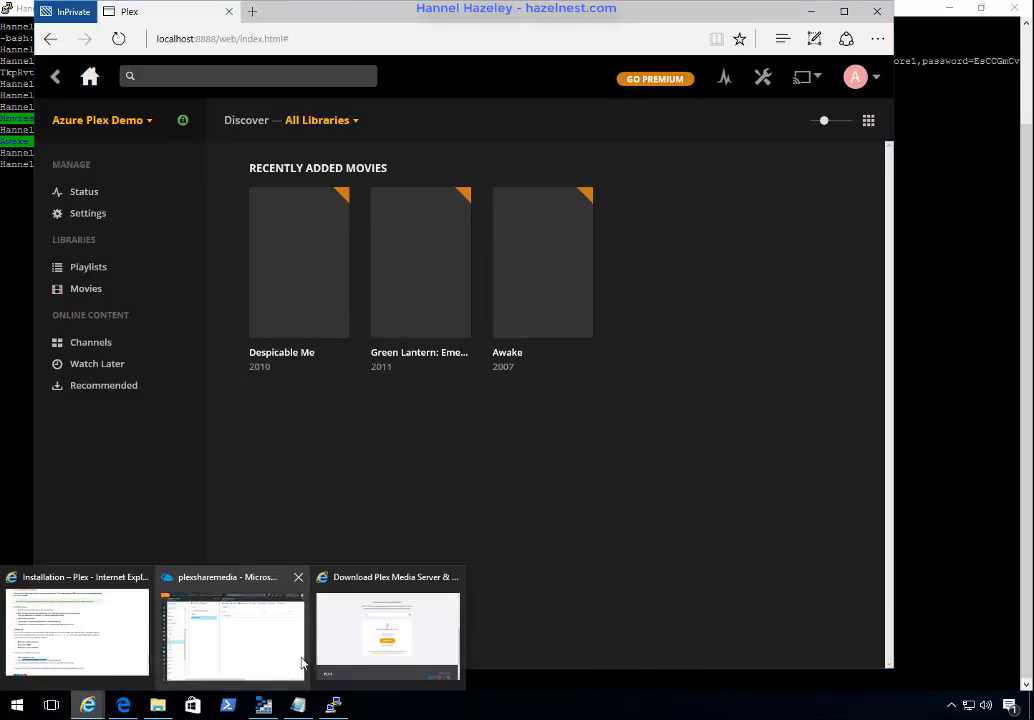
left_click(360, 643)
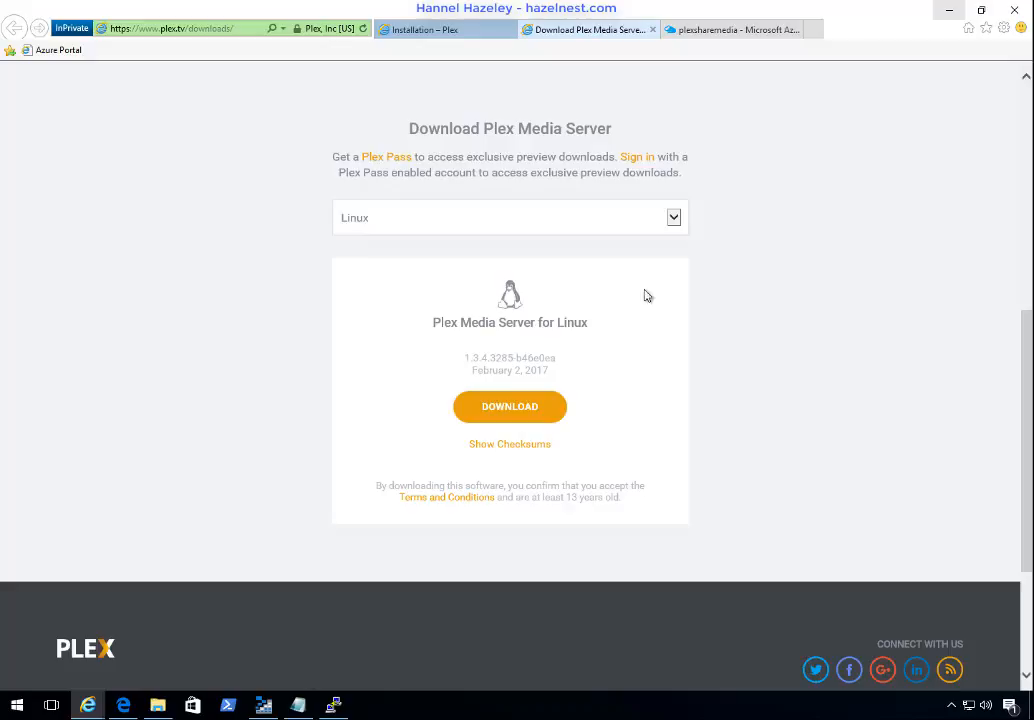
scroll(740, 343, "up", 5)
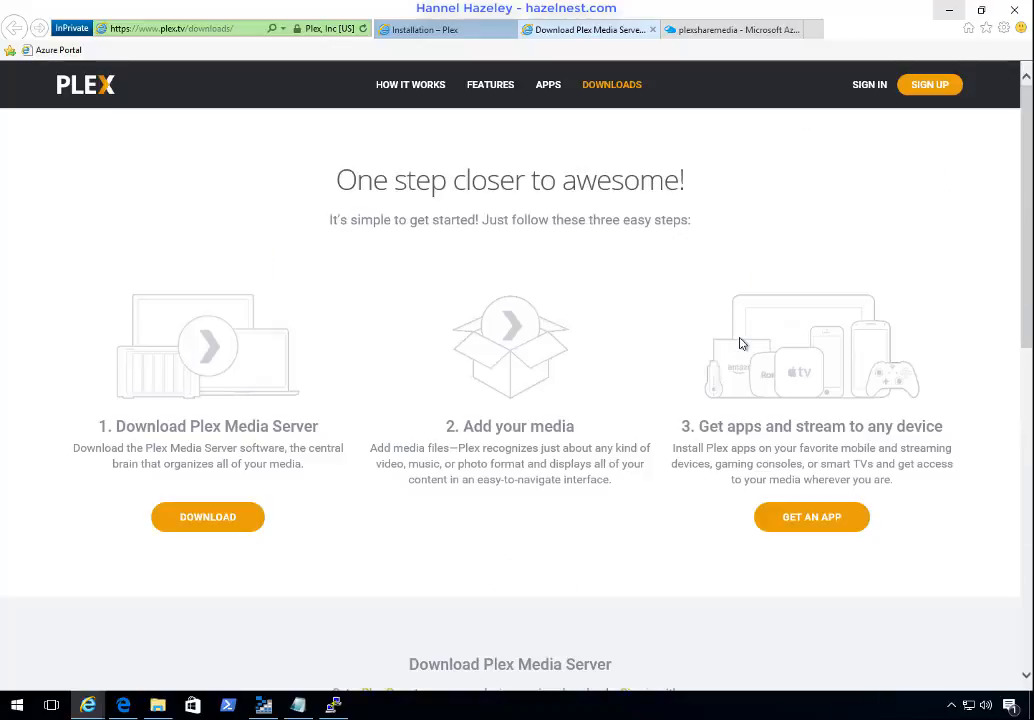
left_click(878, 88)
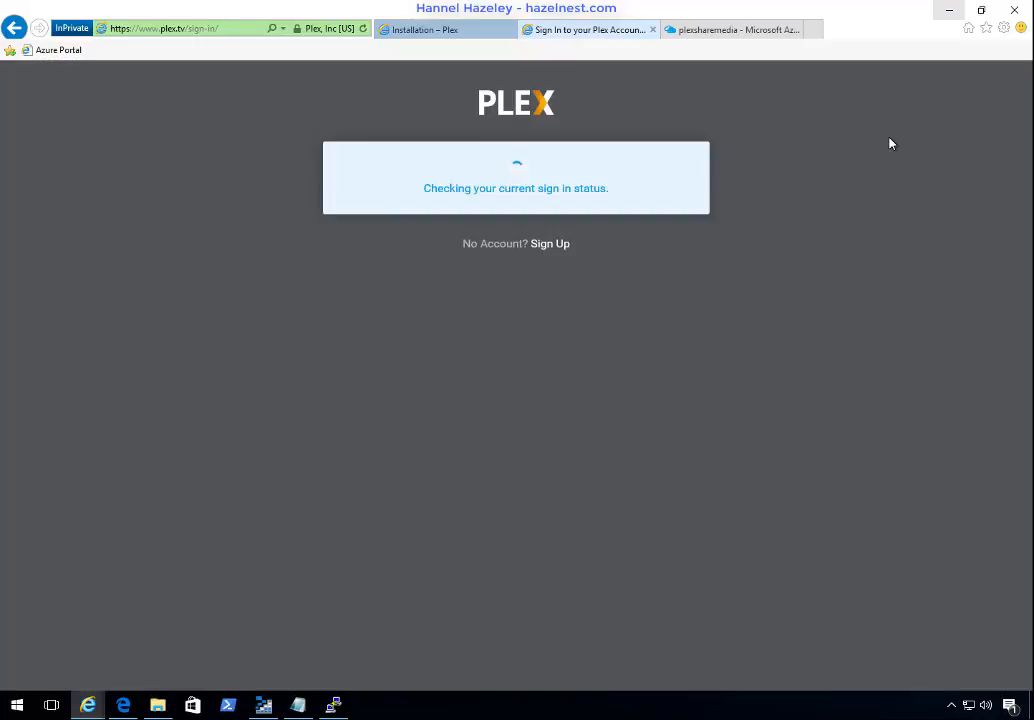
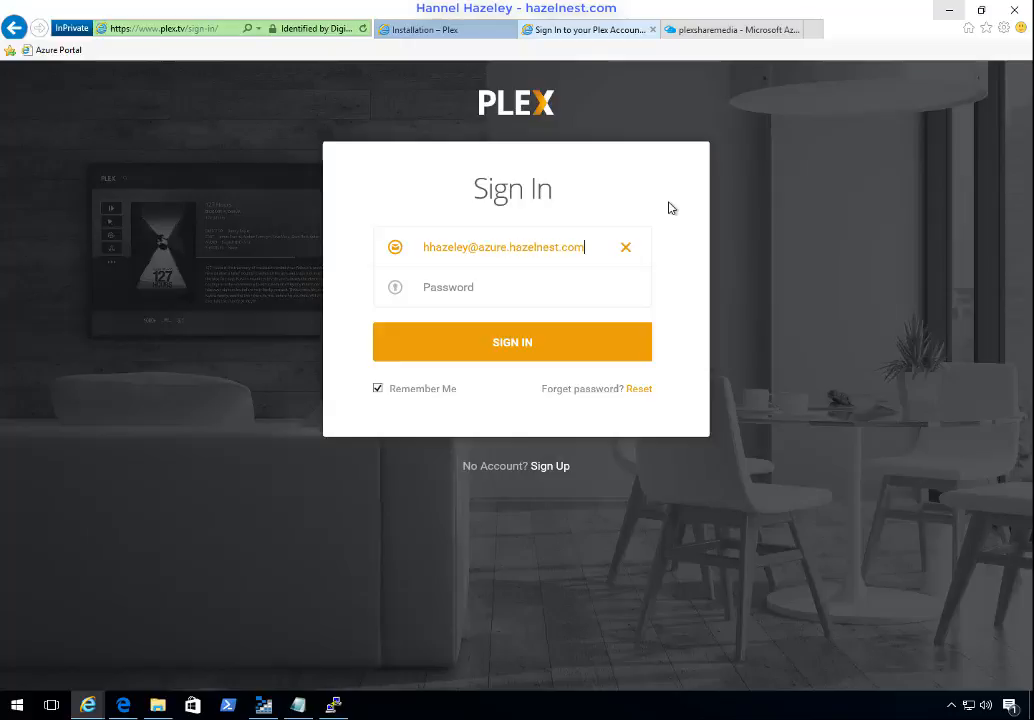
Step: Sign in to Plex with the account's e-mail address and password
key("Tab")
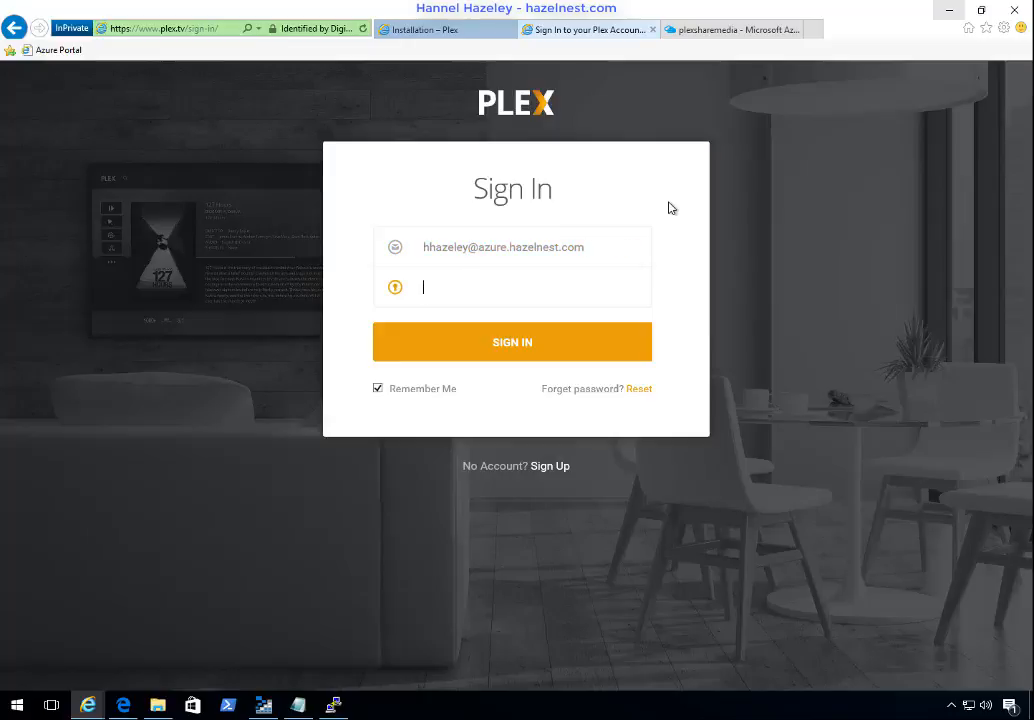
type("••")
key("BackSpace")
key("BackSpace")
key("BackSpace")
key("BackSpace")
type("********")
key("Return")
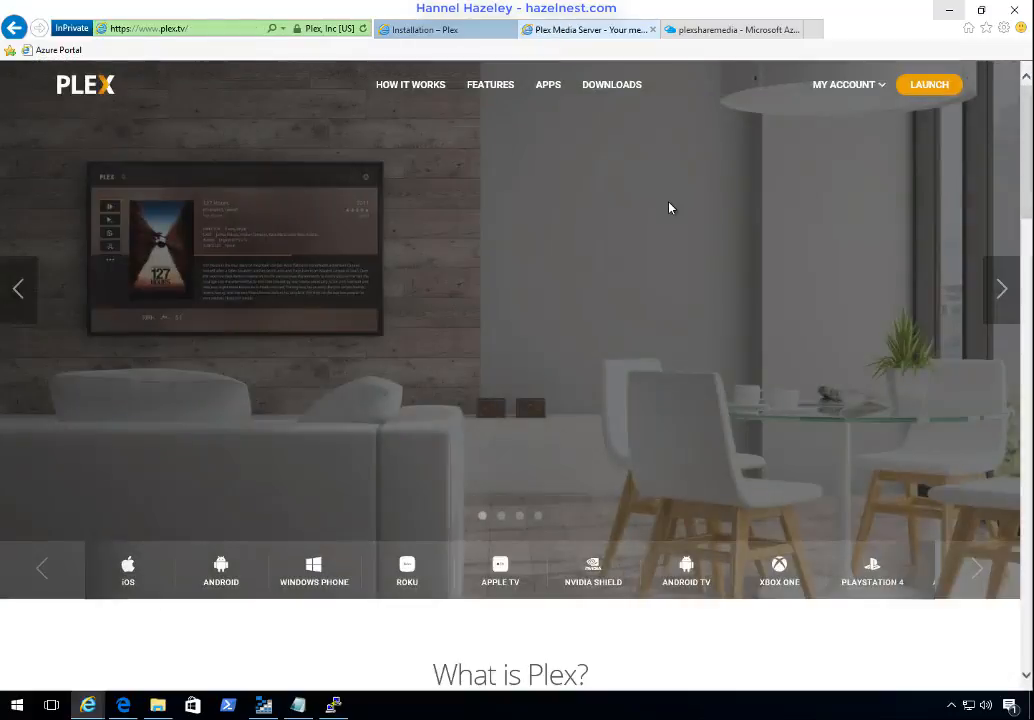
Step: Launch the Plex web app, test playback of Despicable Me from the recently added movies, and close the player
left_click(921, 86)
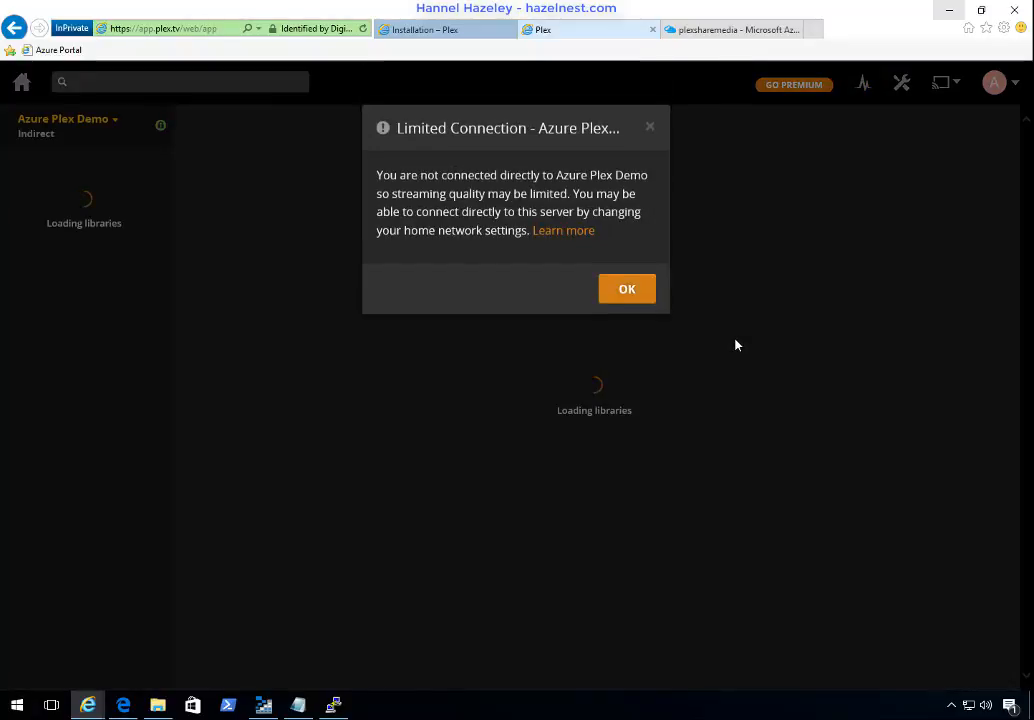
left_click(643, 300)
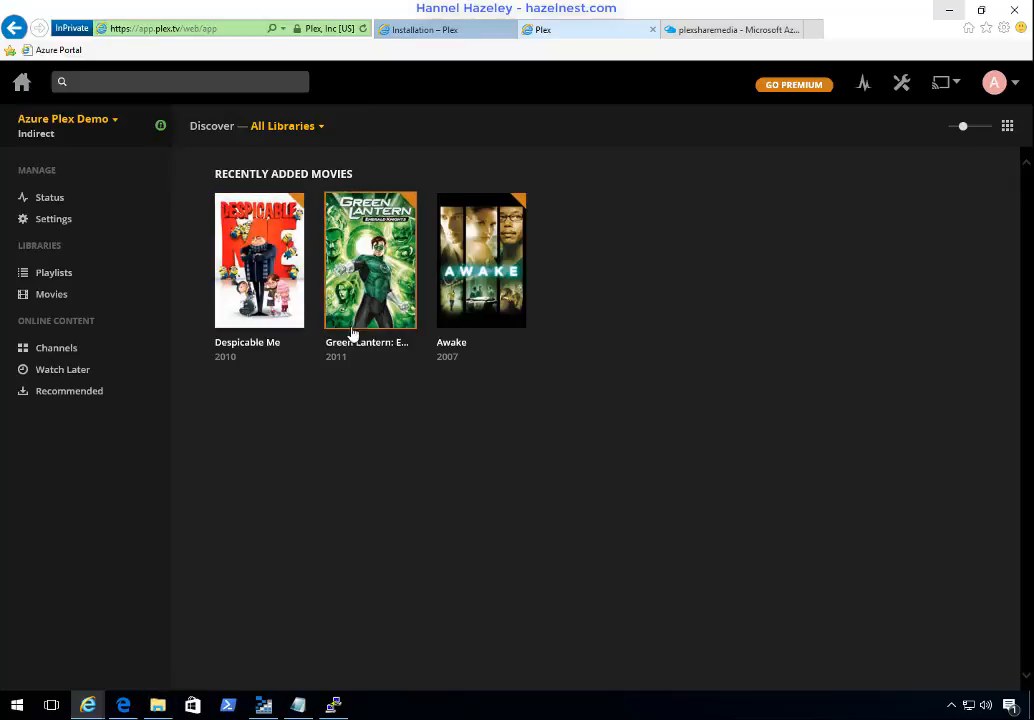
left_click(264, 259)
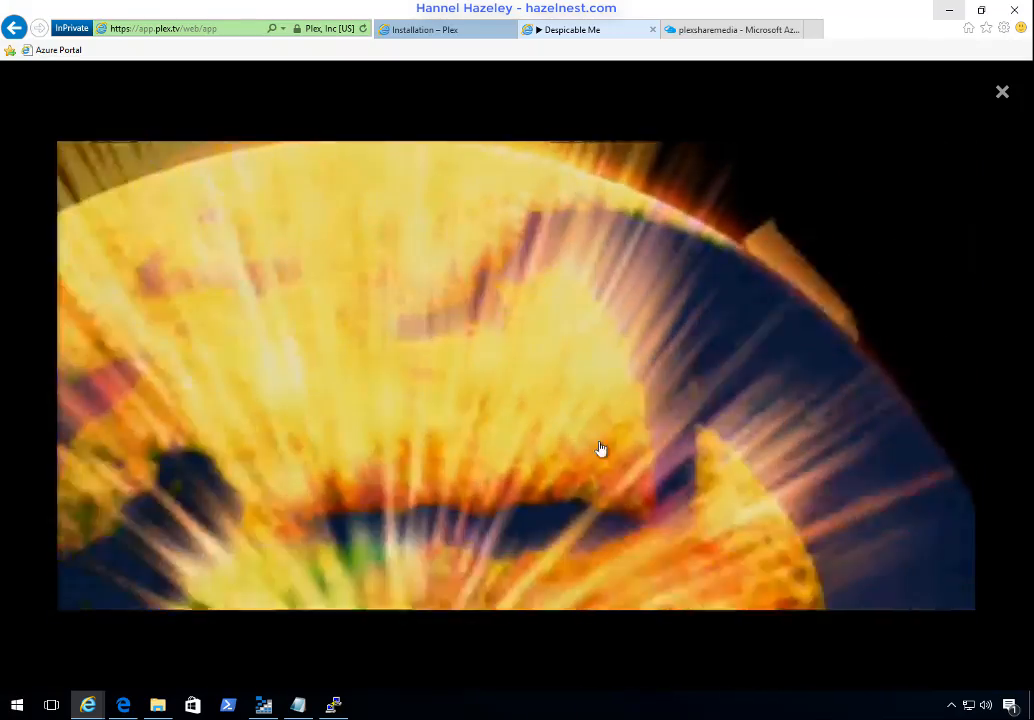
mouse_move(505, 581)
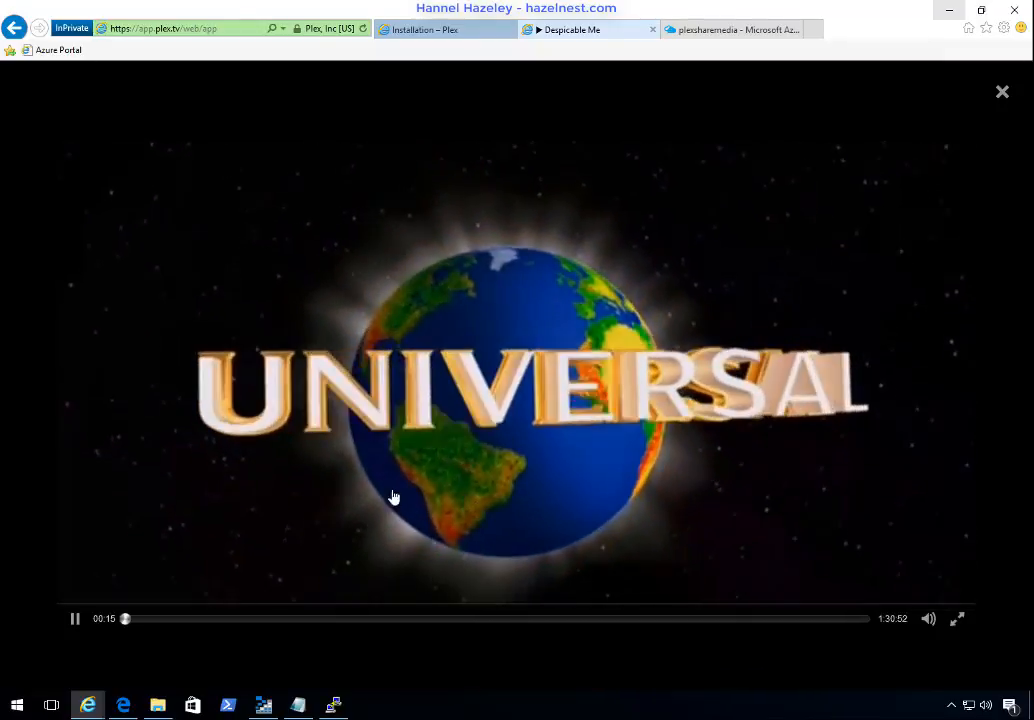
left_click(78, 621)
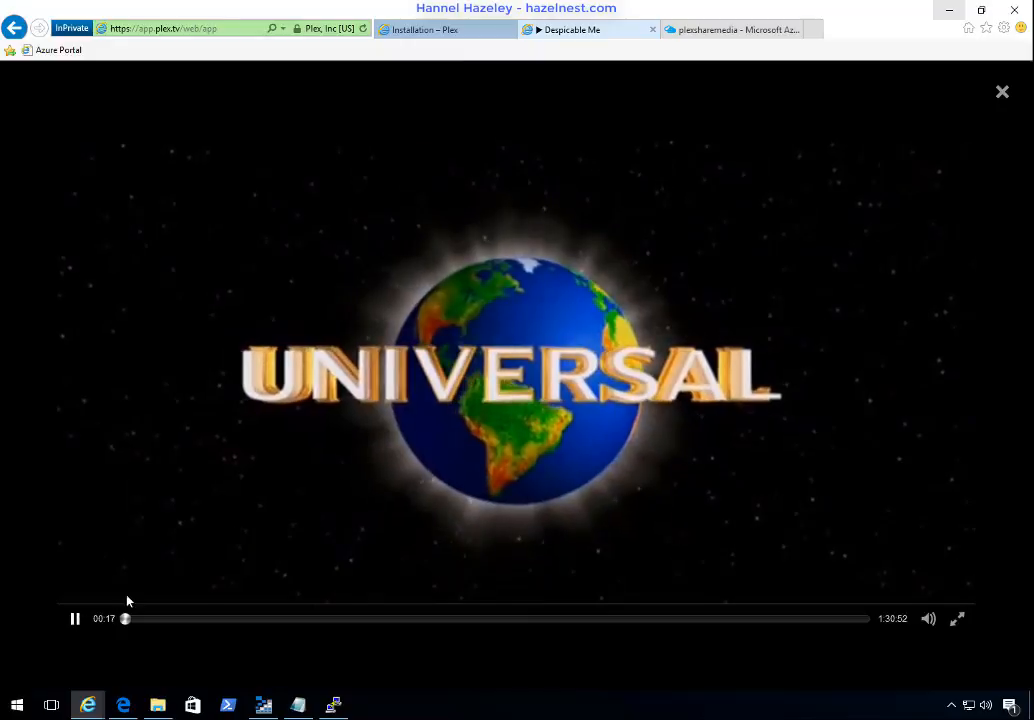
left_click(1002, 93)
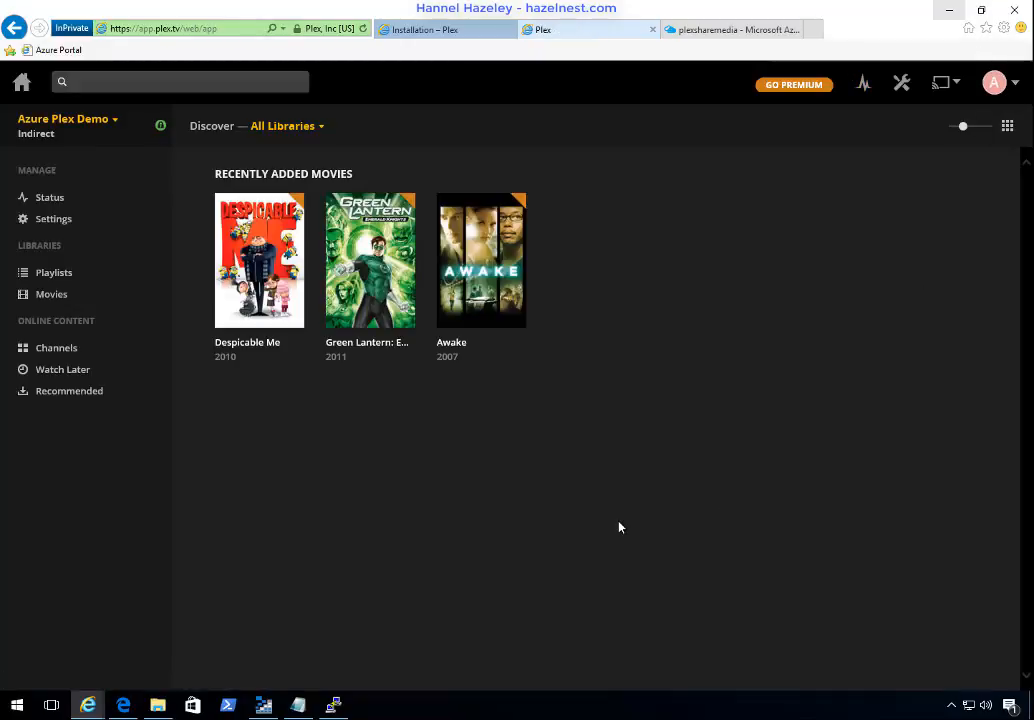
Step: Switch to the Edge window showing the localhost Plex page and close it
left_click(125, 705)
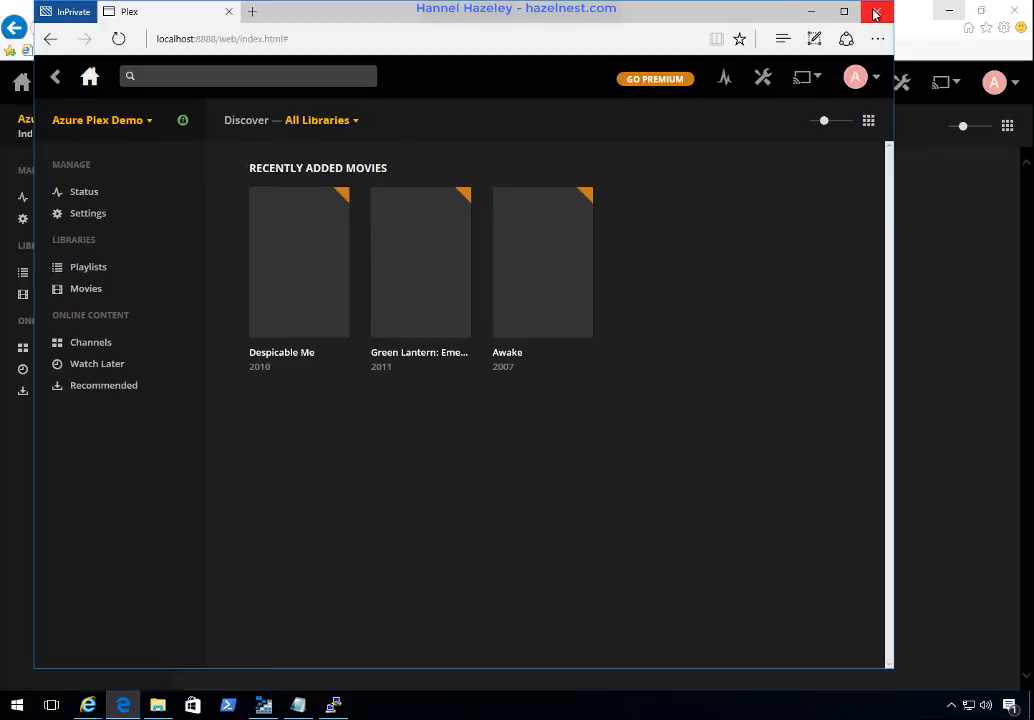
left_click(876, 12)
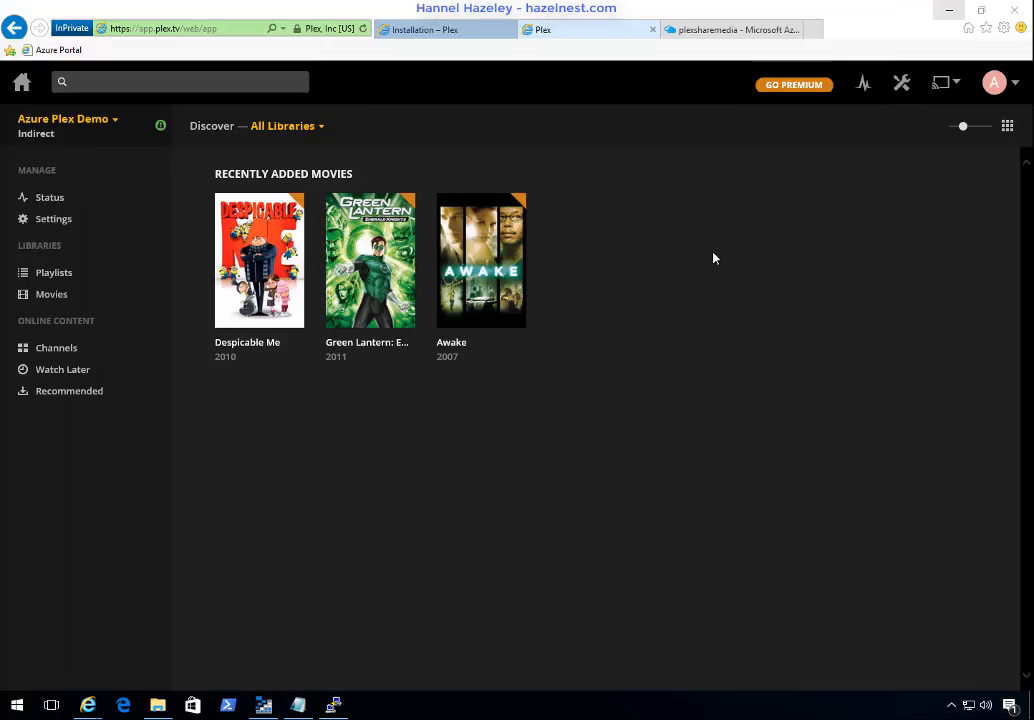
Step: Restart the plex-LVM1 virtual machine in the Azure portal
left_click(735, 31)
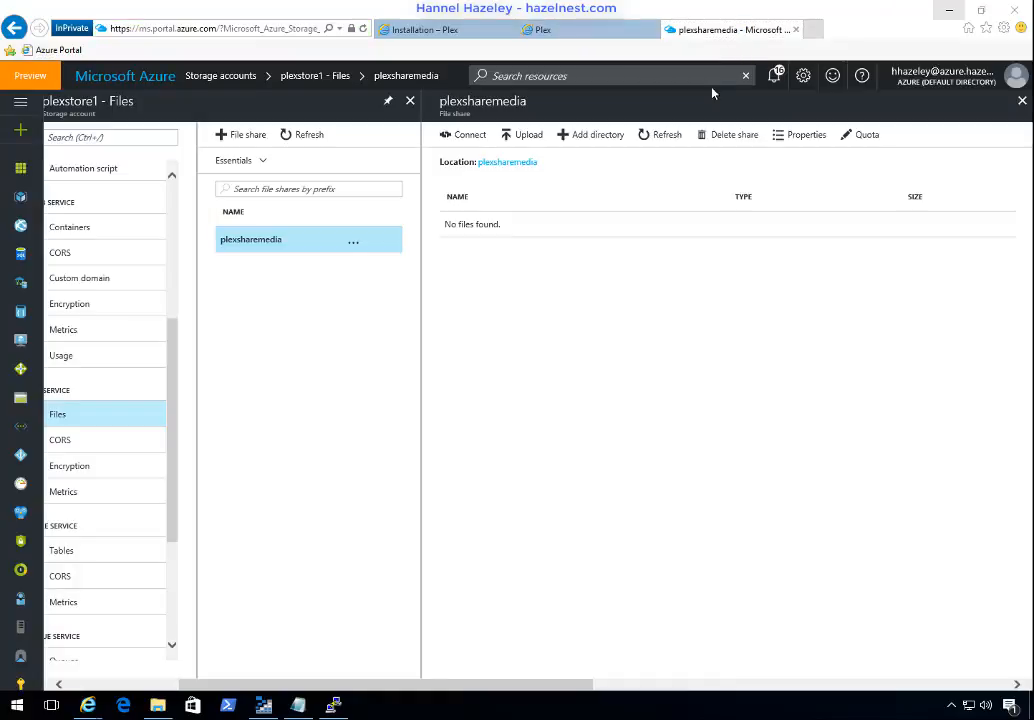
left_click(20, 343)
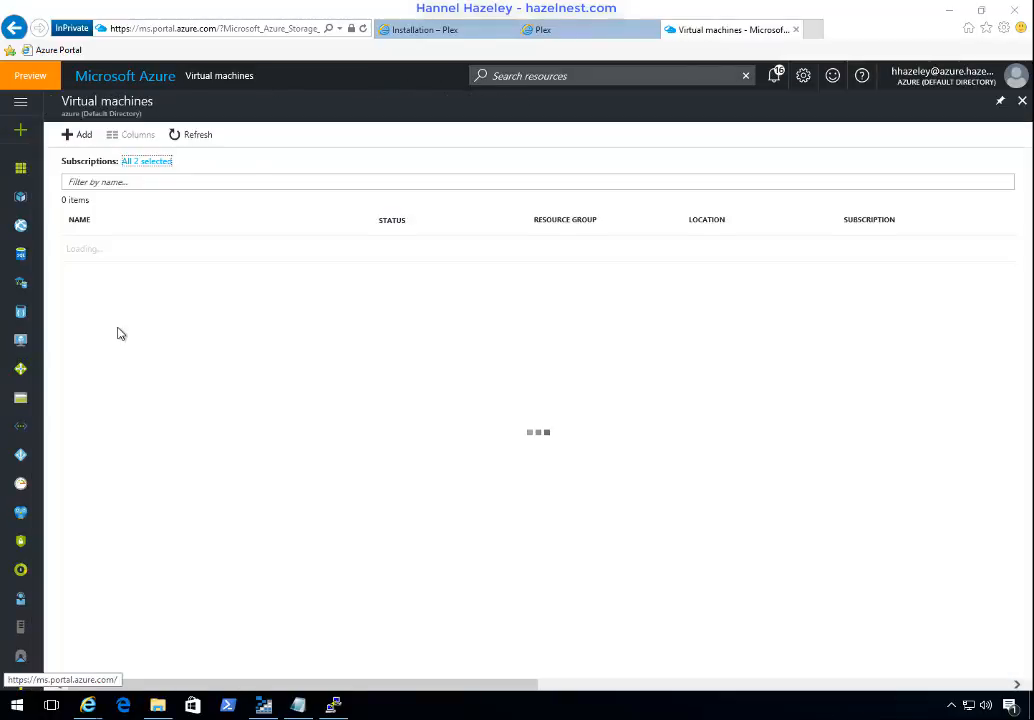
left_click(122, 260)
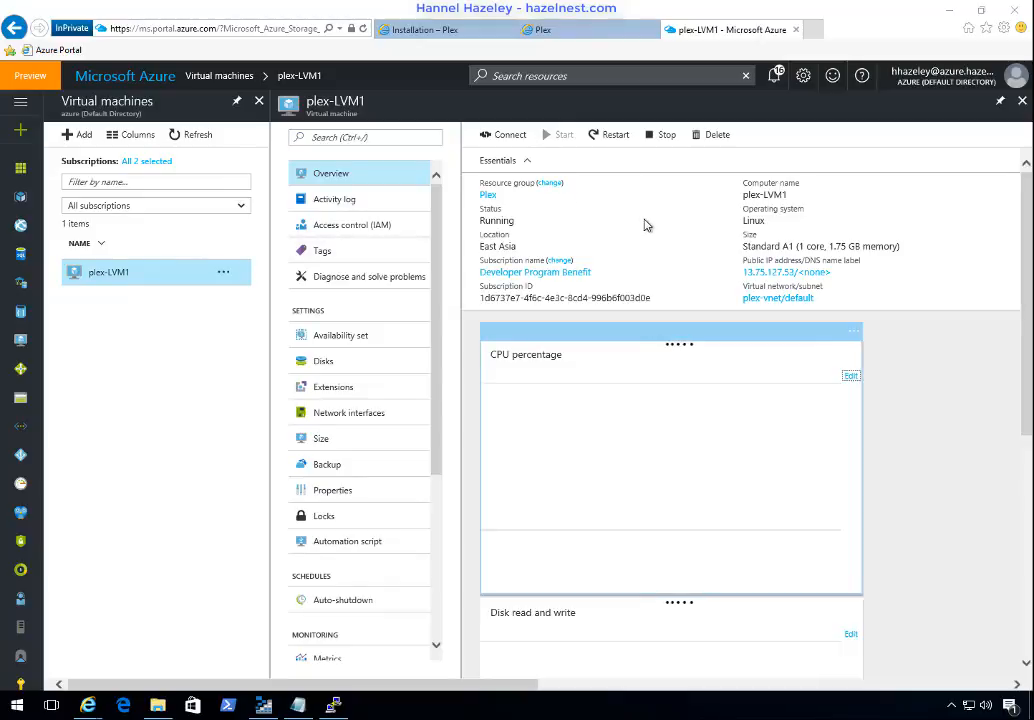
left_click(620, 139)
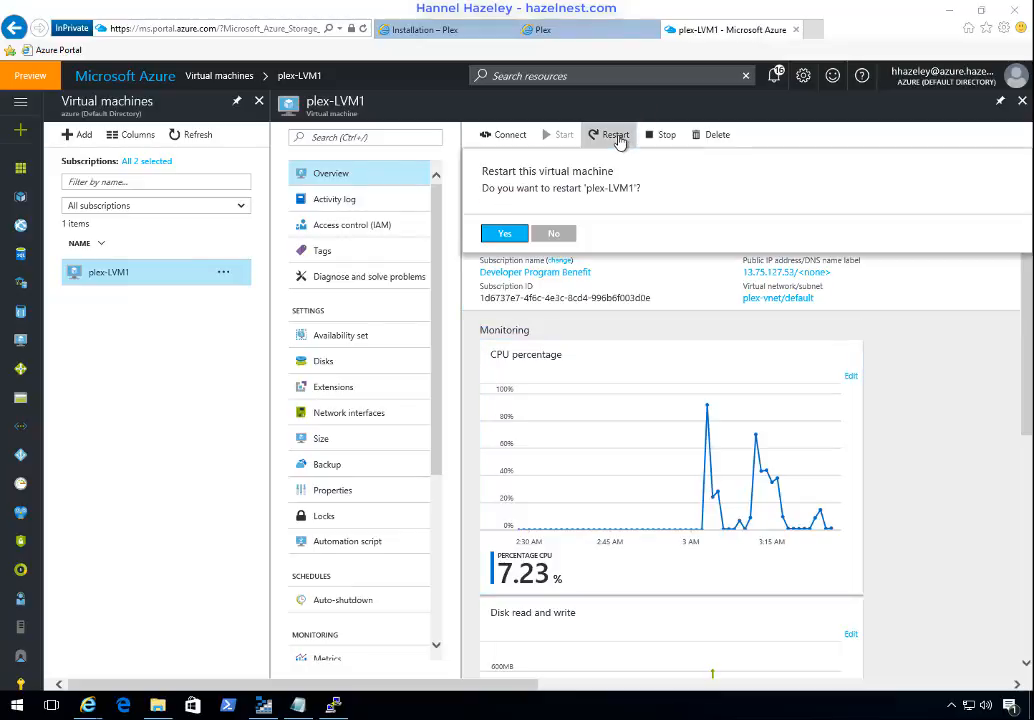
left_click(504, 233)
Step: Return to the Plex page, then switch to PuTTY to dismiss its closed-connection error and minimize it
left_click(572, 31)
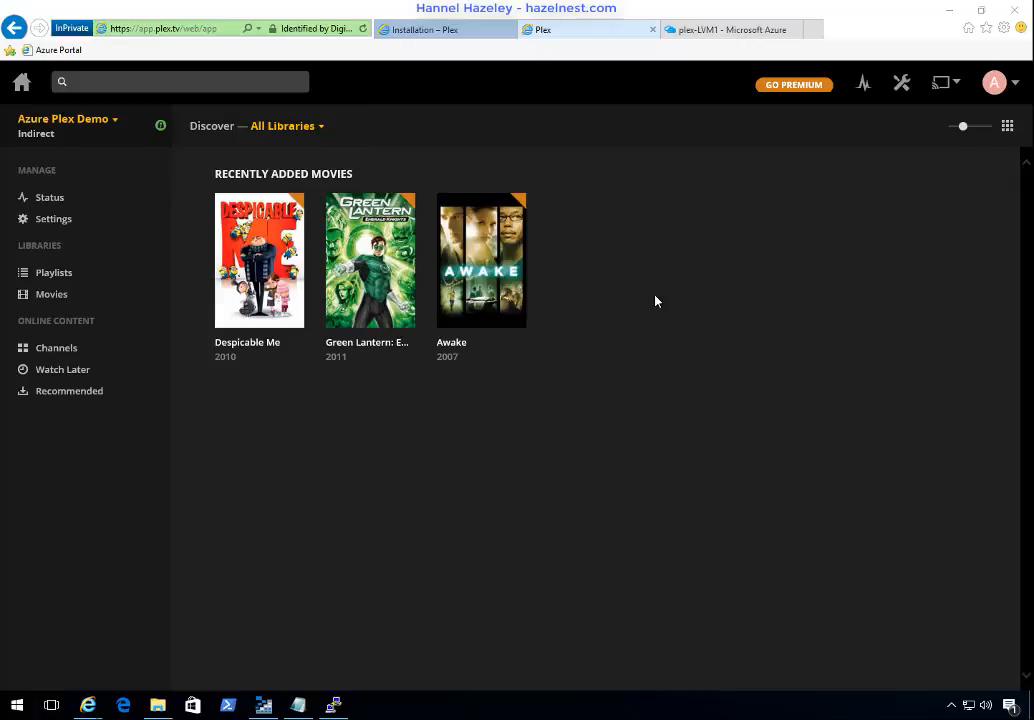
left_click(334, 707)
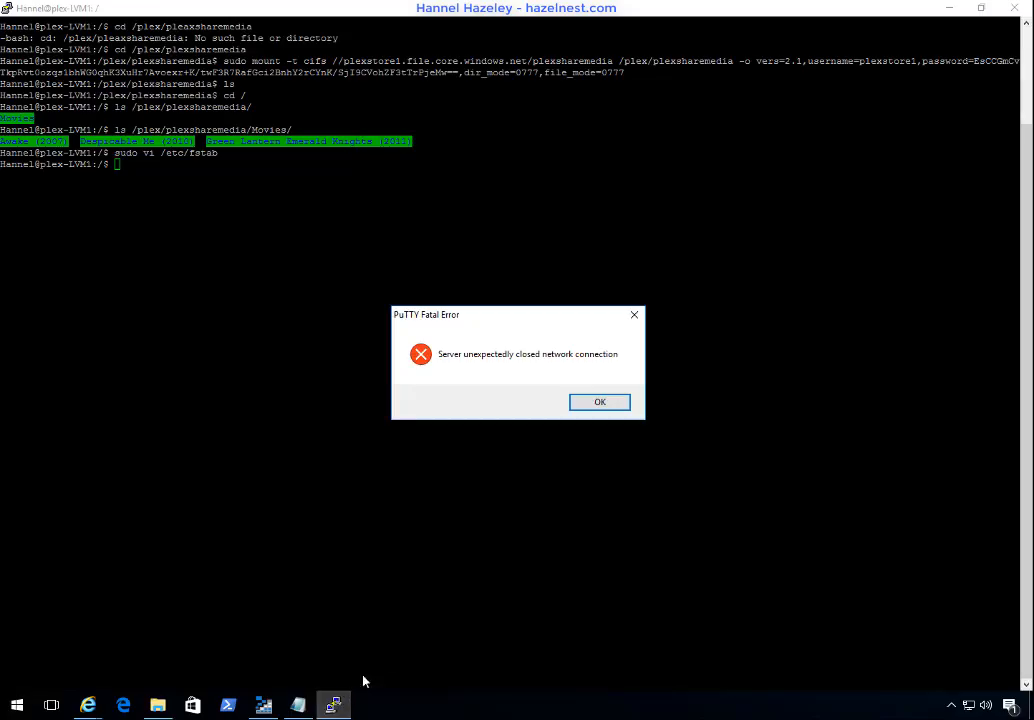
left_click(597, 405)
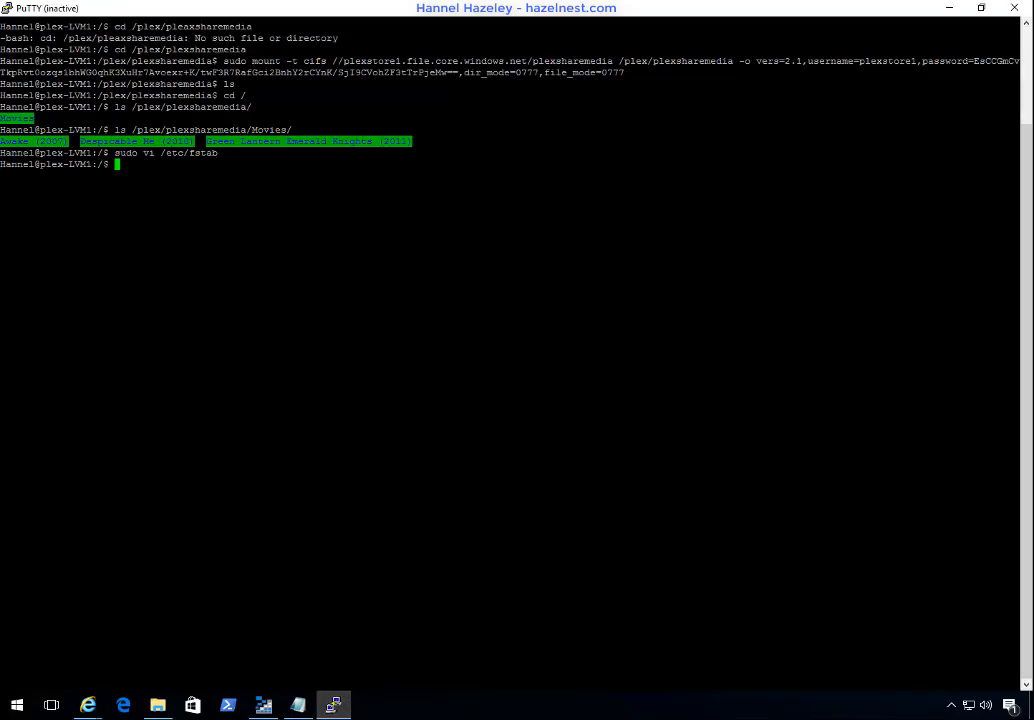
left_click(945, 9)
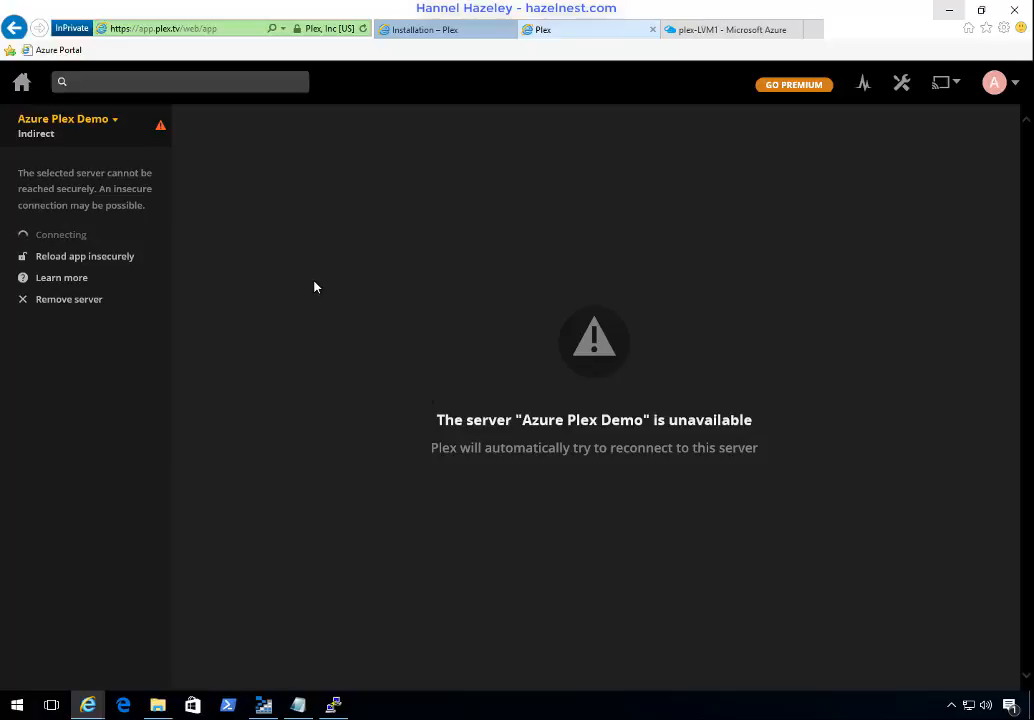
Step: Try to restart the inactive PuTTY session to the virtual machine
left_click(334, 706)
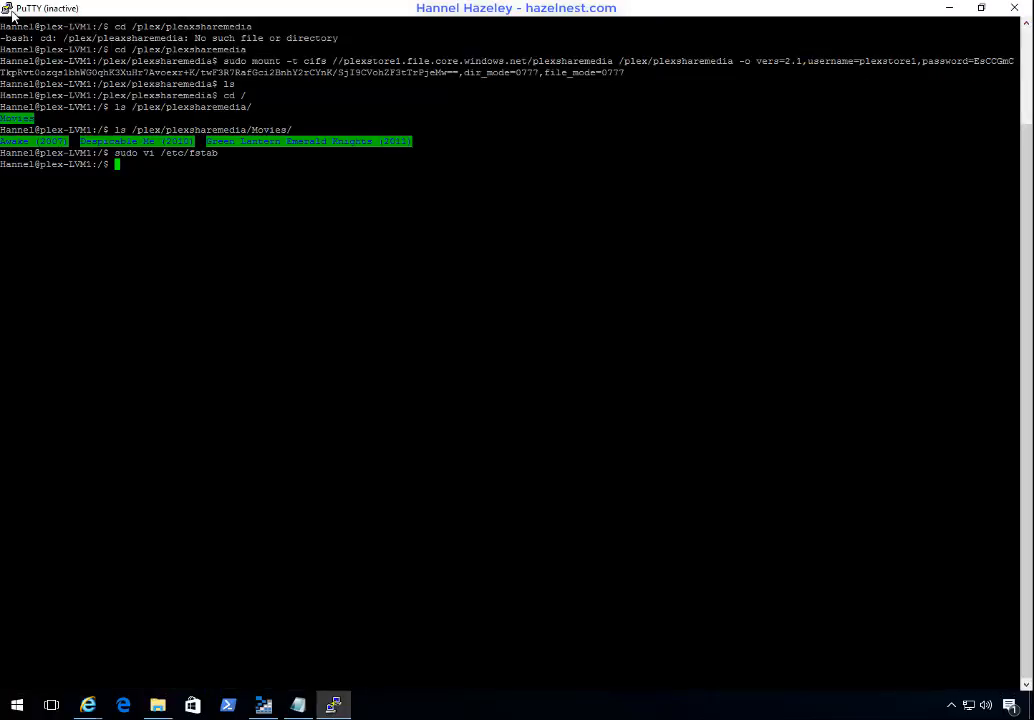
left_click(7, 8)
left_click(86, 162)
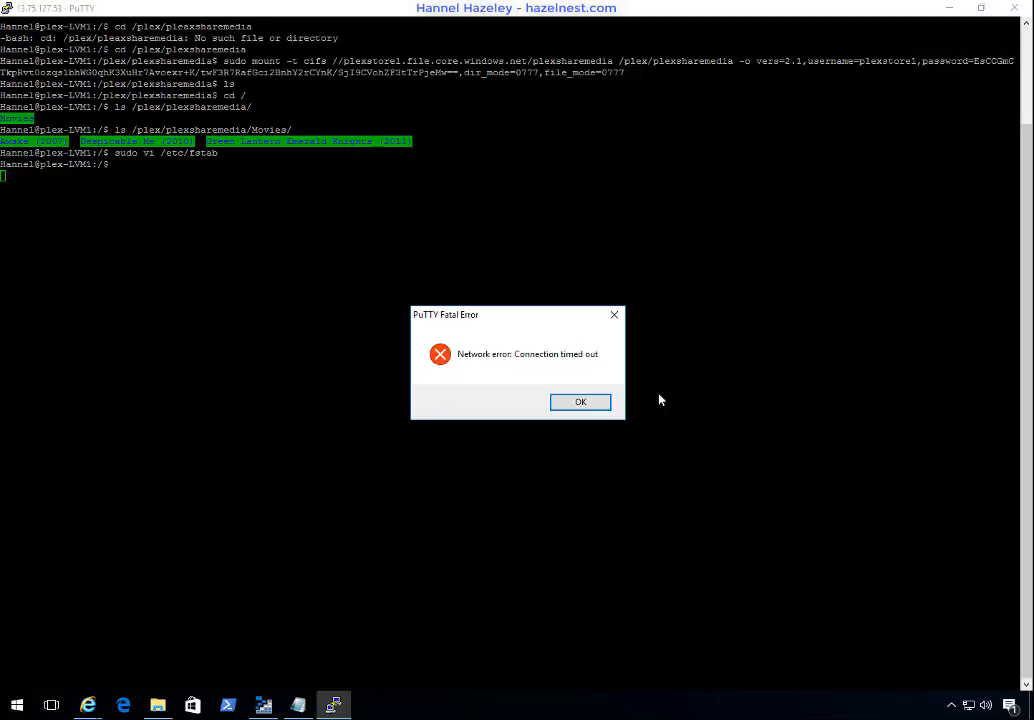
left_click(581, 403)
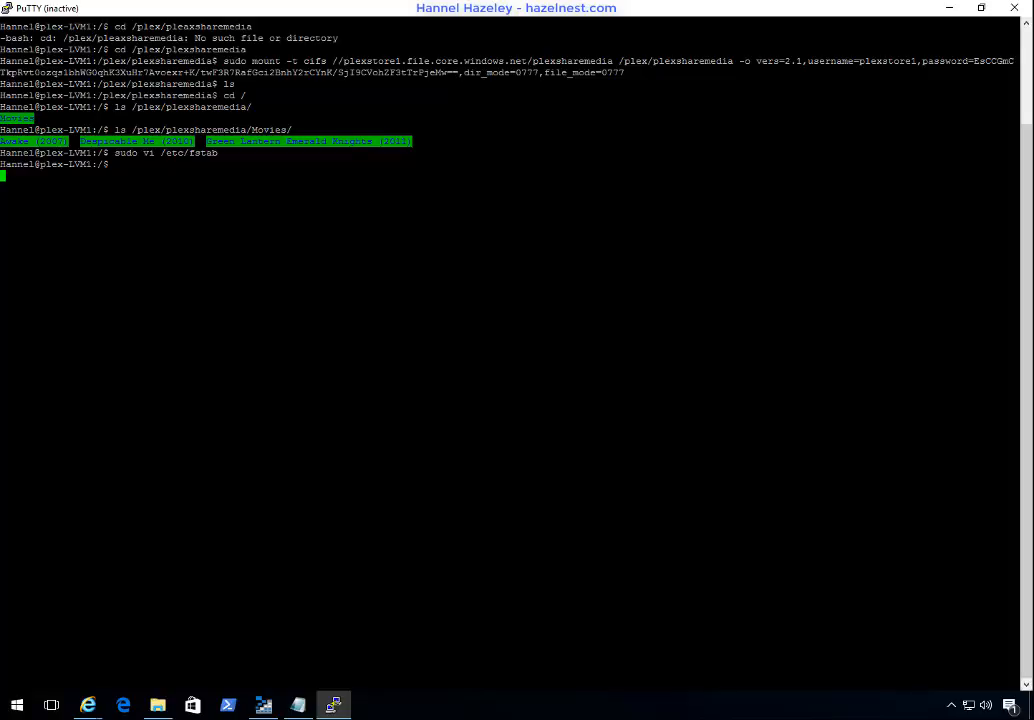
Step: Restart the PuTTY session and log in to the virtual machine with the username and password
left_click(11, 9)
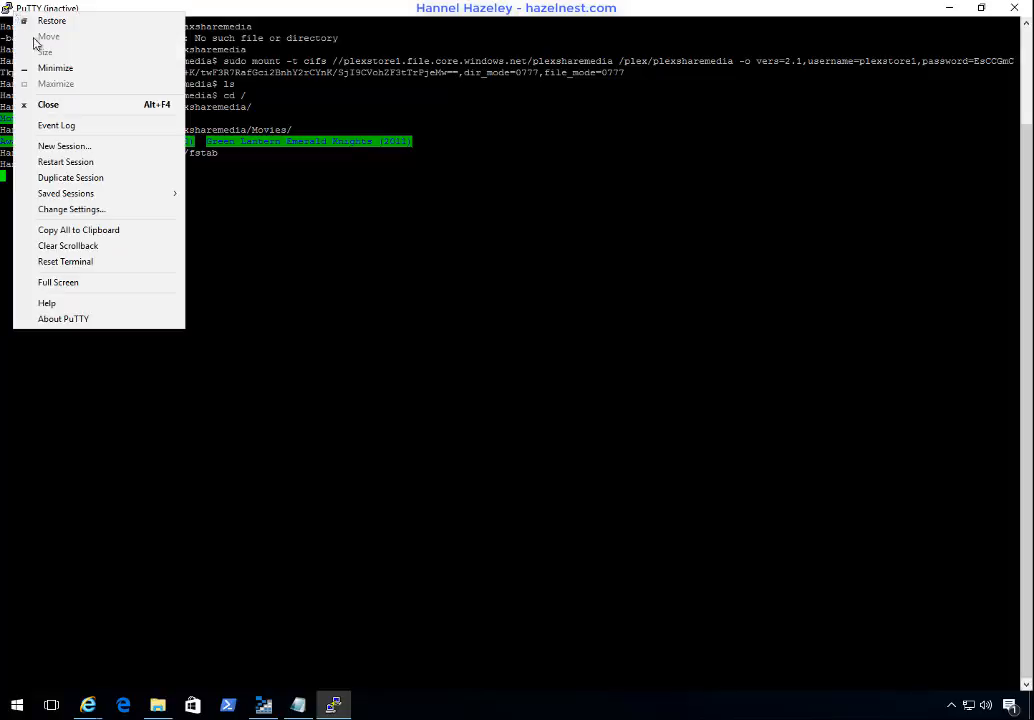
left_click(73, 163)
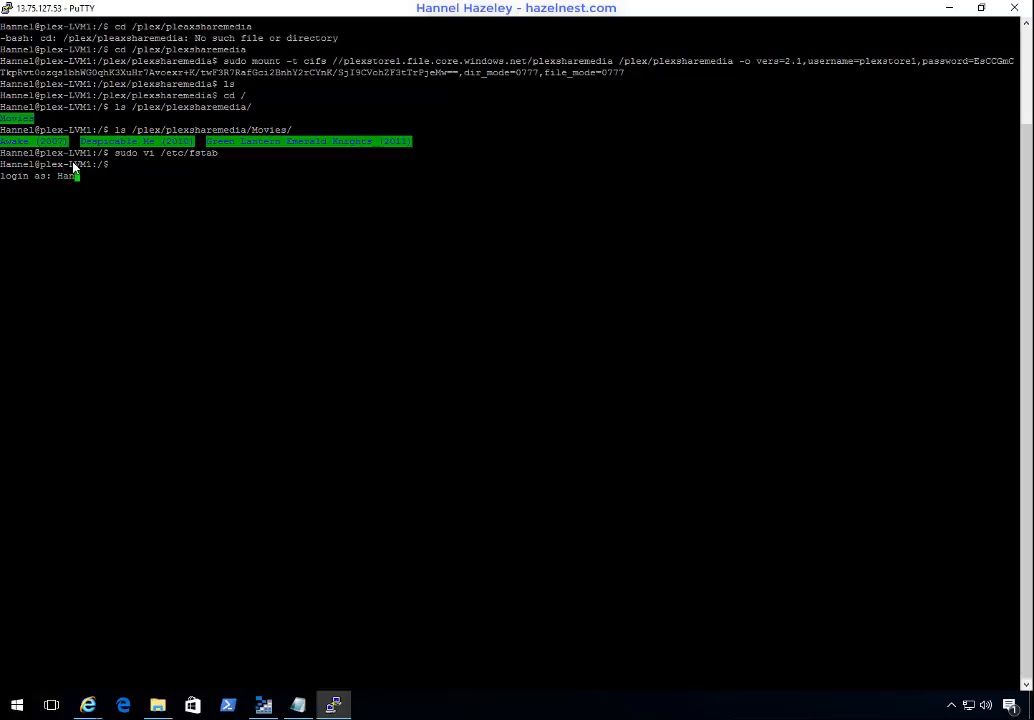
type("Hannel")
key("Return")
key("Return")
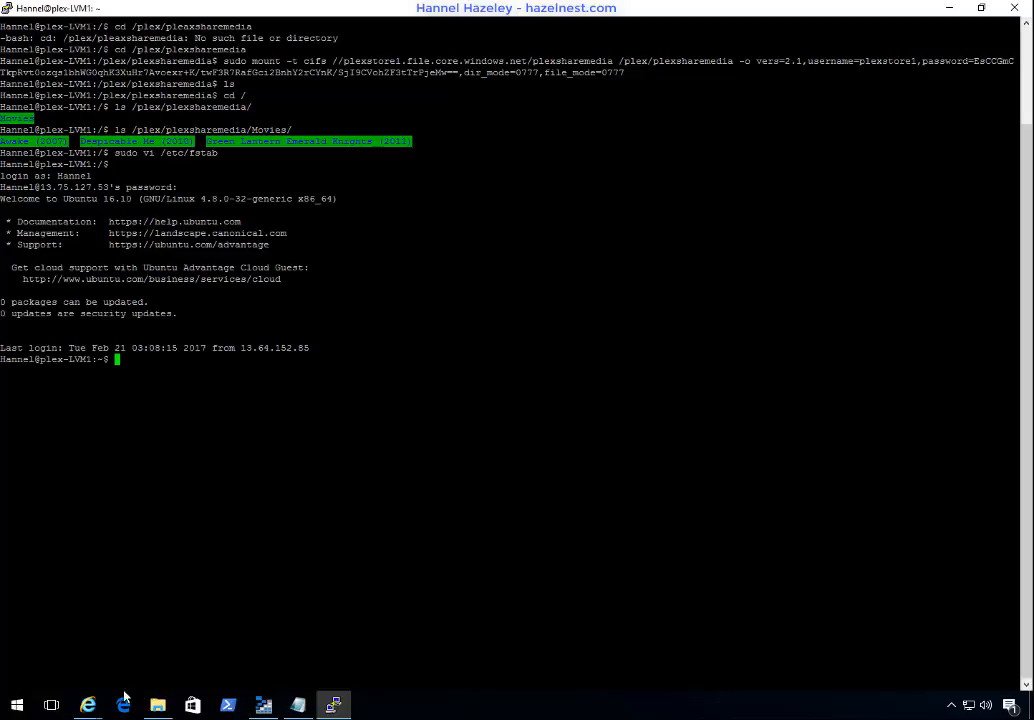
Step: Switch to Plex in Internet Explorer and retry the connection to the Azure Plex Demo server
left_click(88, 705)
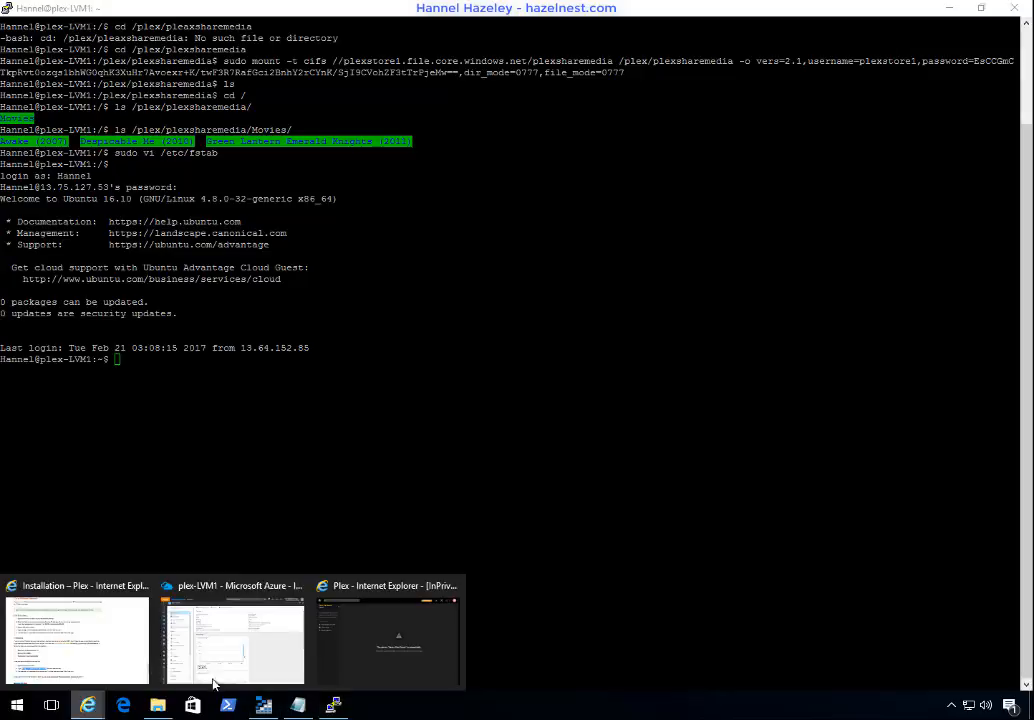
left_click(420, 665)
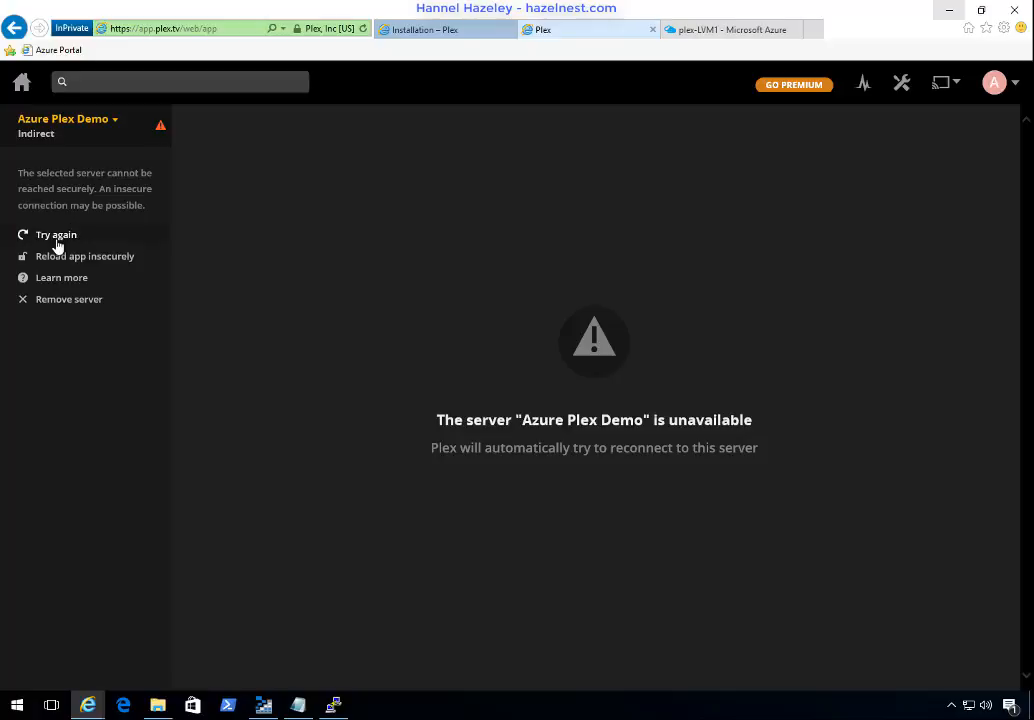
left_click(60, 238)
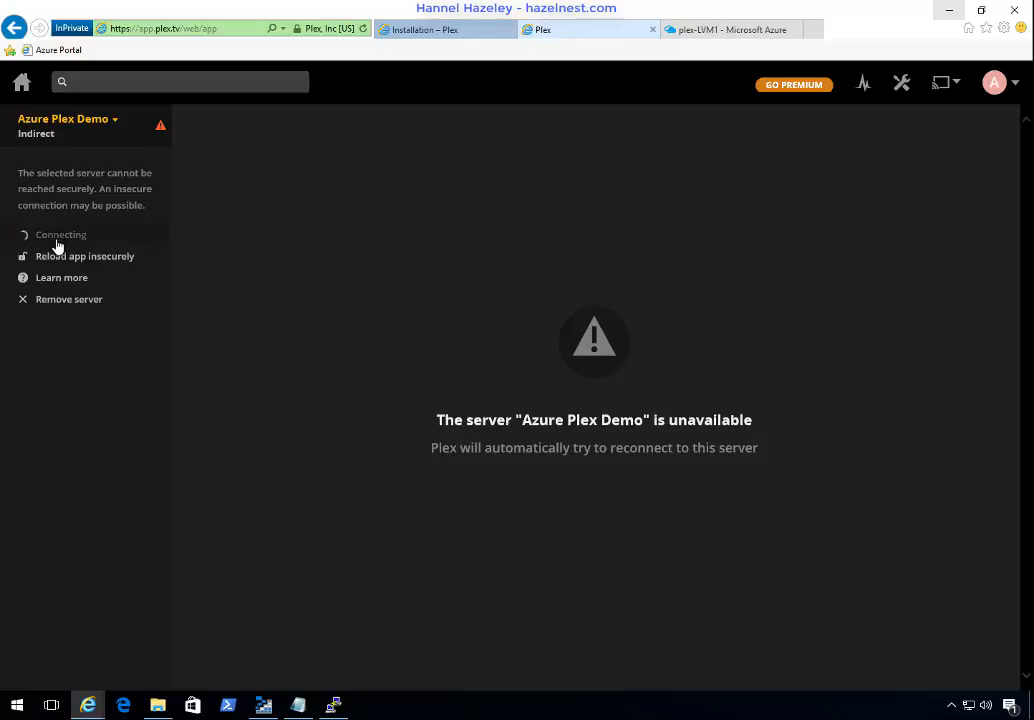
Step: Check the PuTTY session and return to the Plex page in Internet Explorer
left_click(335, 697)
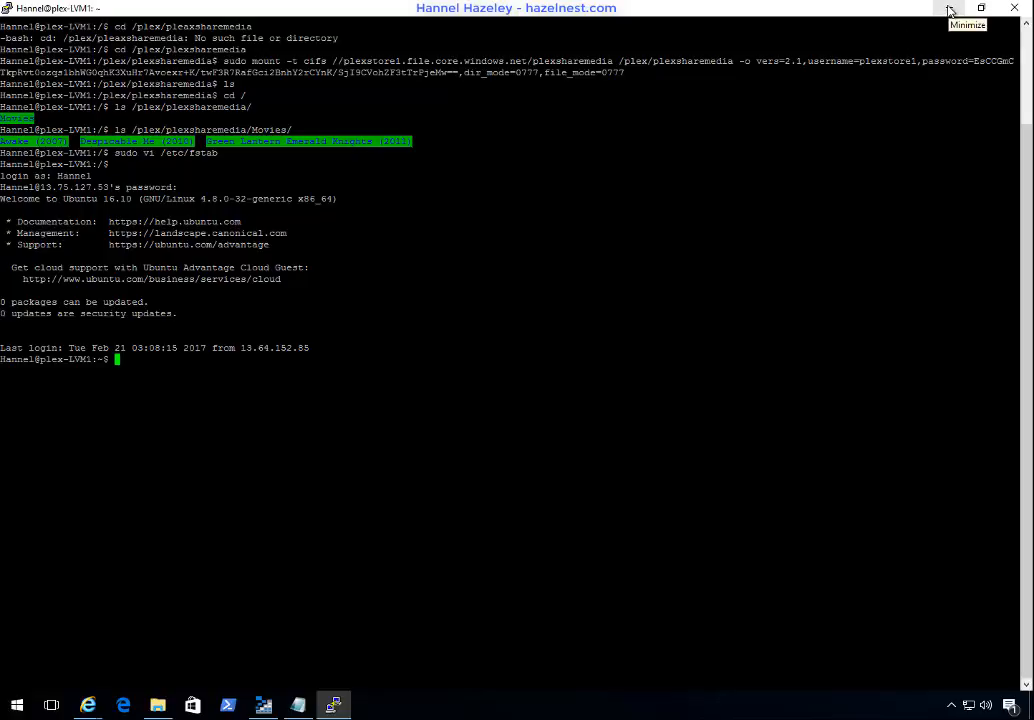
left_click(92, 707)
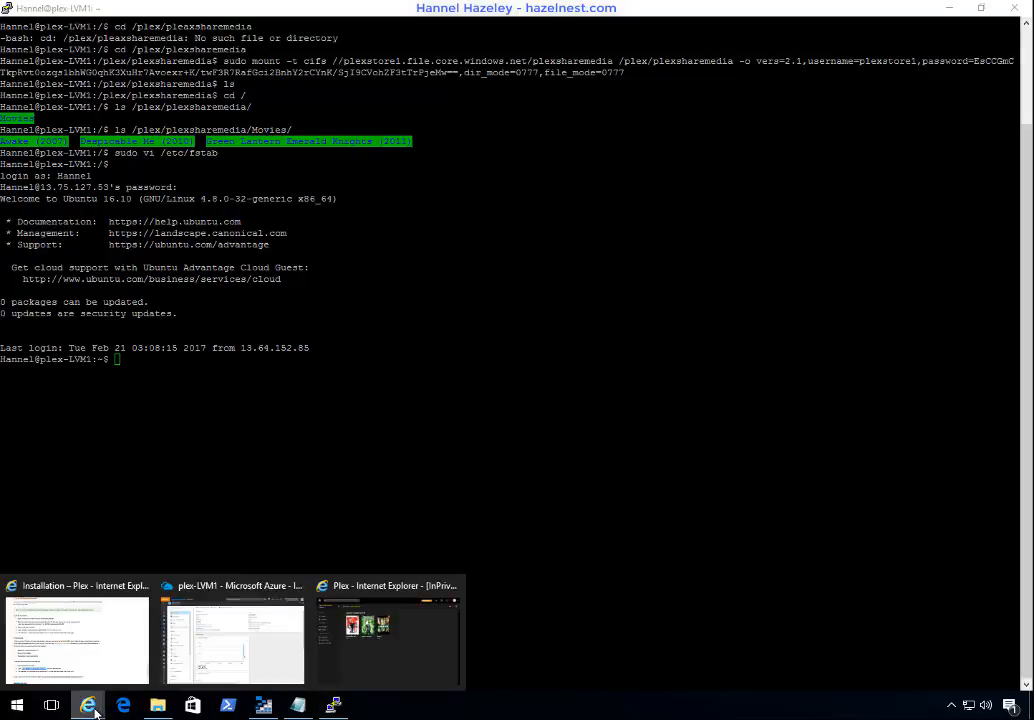
left_click(96, 712)
left_click(93, 708)
left_click(418, 664)
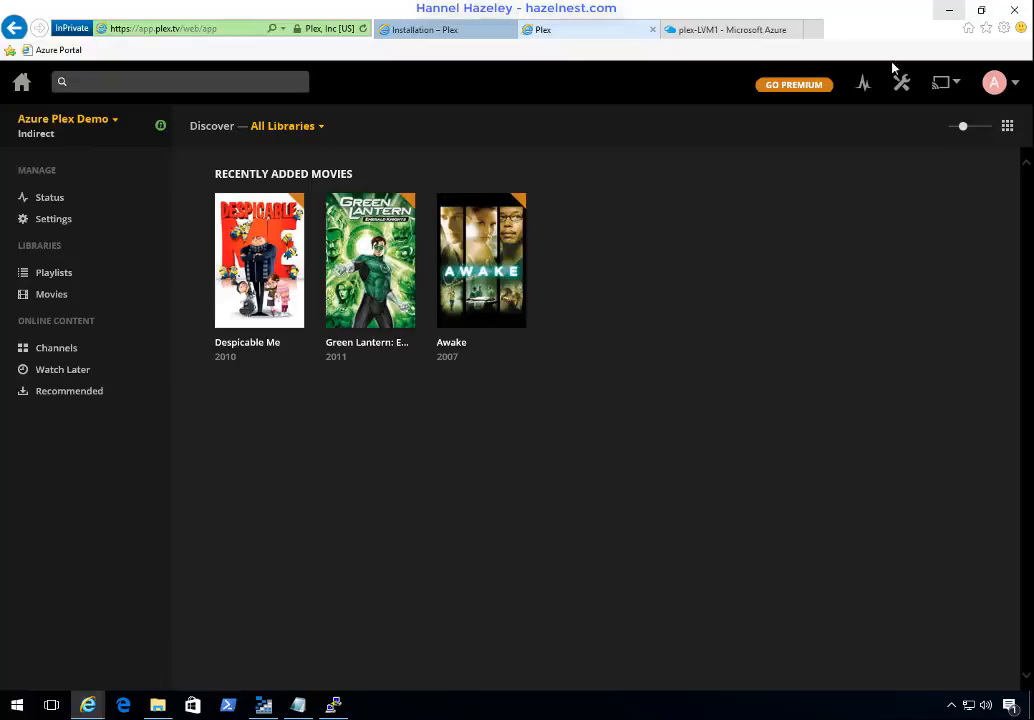
Step: Play Despicable Me from the recently added movies to test streaming after the server restart
mouse_move(240, 293)
left_click(259, 262)
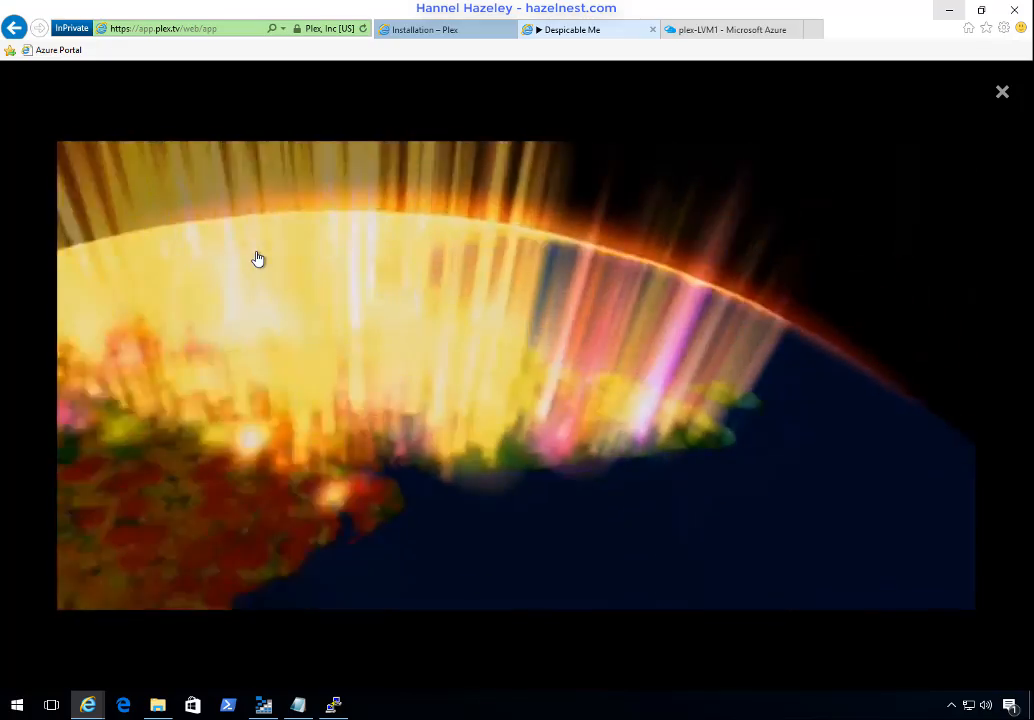
mouse_move(257, 259)
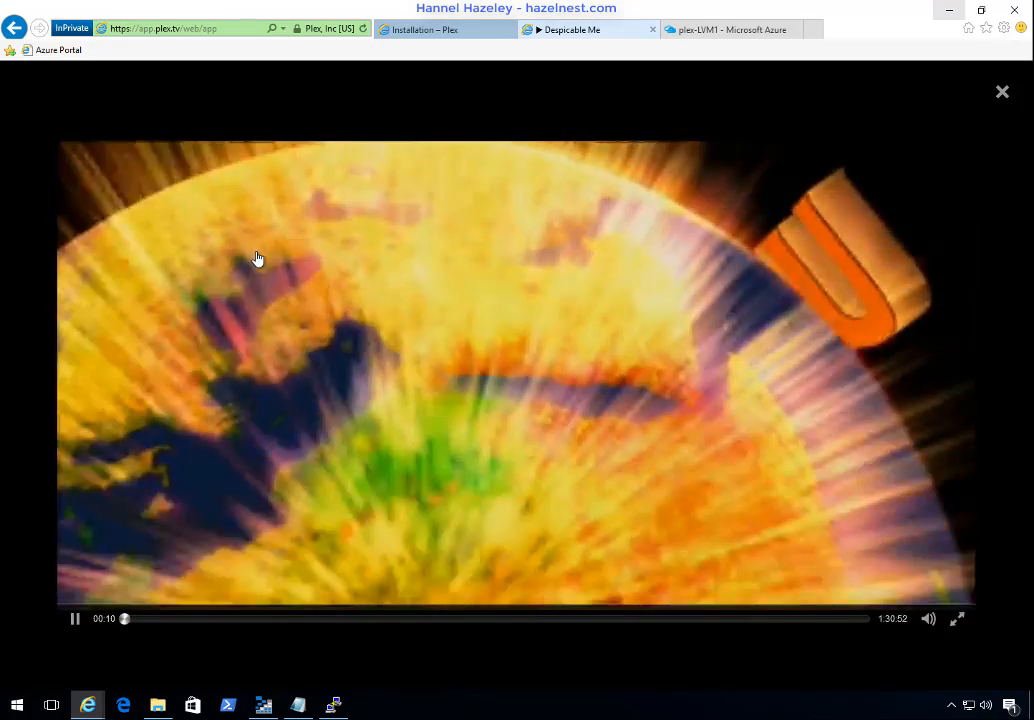